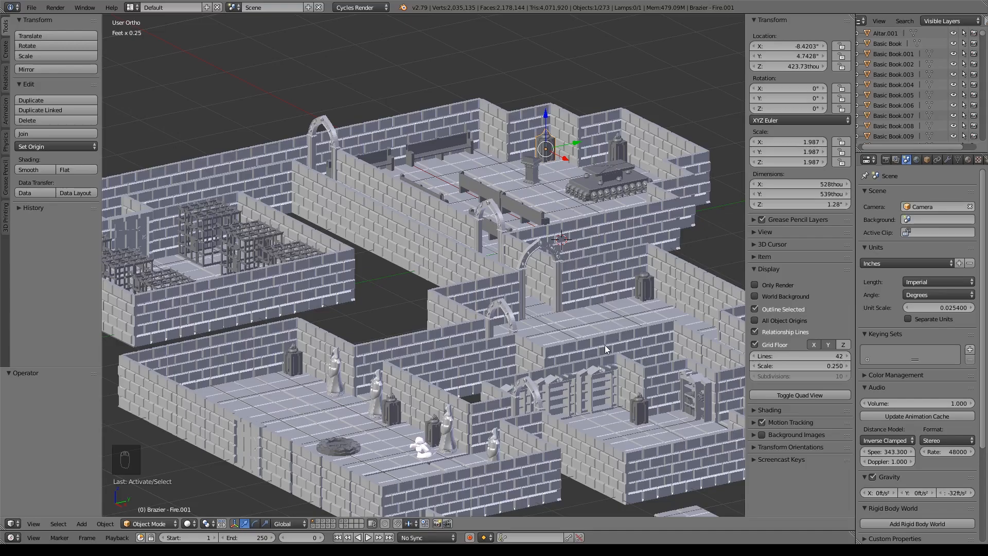
- Switch to an empty layer and add a mesh circle with 12 vertices
{"action": "left_click", "coordinate": [342, 524]}
{"action": "middle_click_drag", "start_coordinate": [690, 299], "coordinate": [550, 271]}
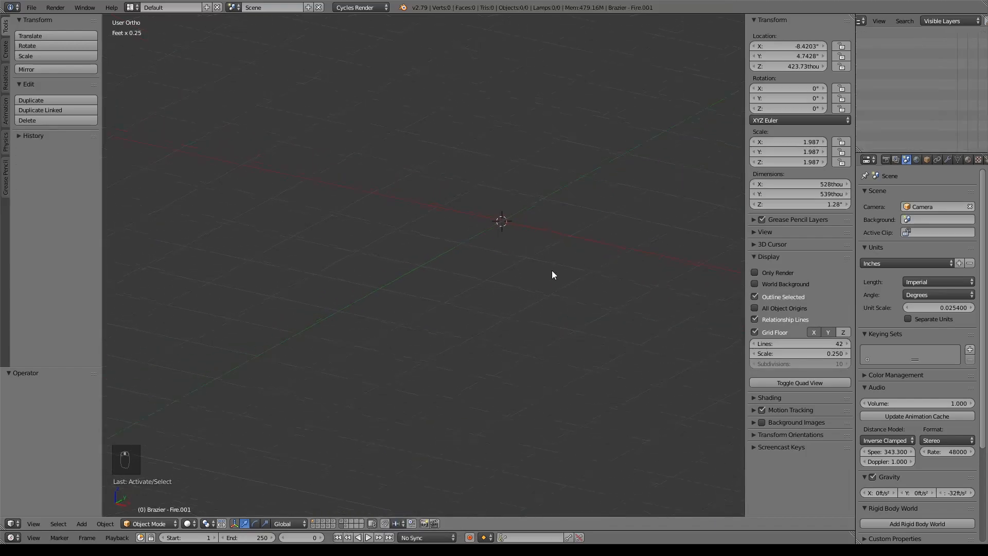
{"action": "key", "text": "shift+a"}
{"action": "mouse_move", "coordinate": [550, 245]}
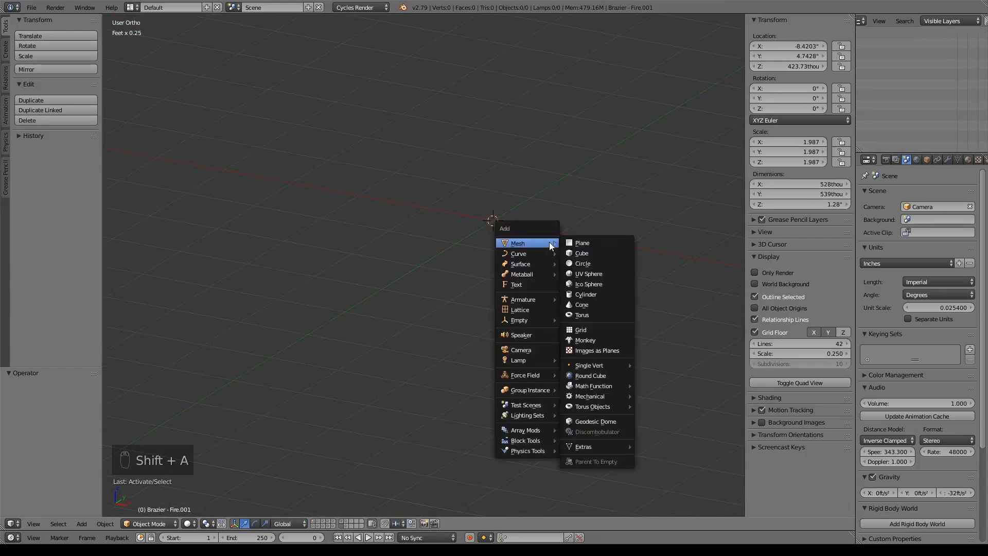
{"action": "left_click", "coordinate": [606, 261]}
{"action": "left_click", "coordinate": [34, 397]}
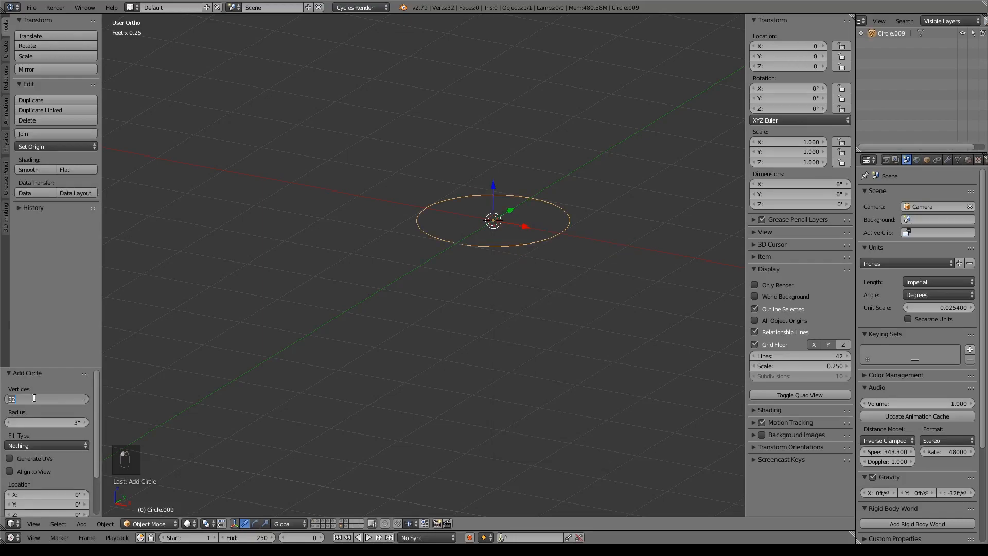
{"action": "type", "text": "12"}
{"action": "key", "text": "Return"}
- Scale the circle down to about 488 thou across
{"action": "middle_click_drag", "start_coordinate": [483, 227], "coordinate": [498, 250]}
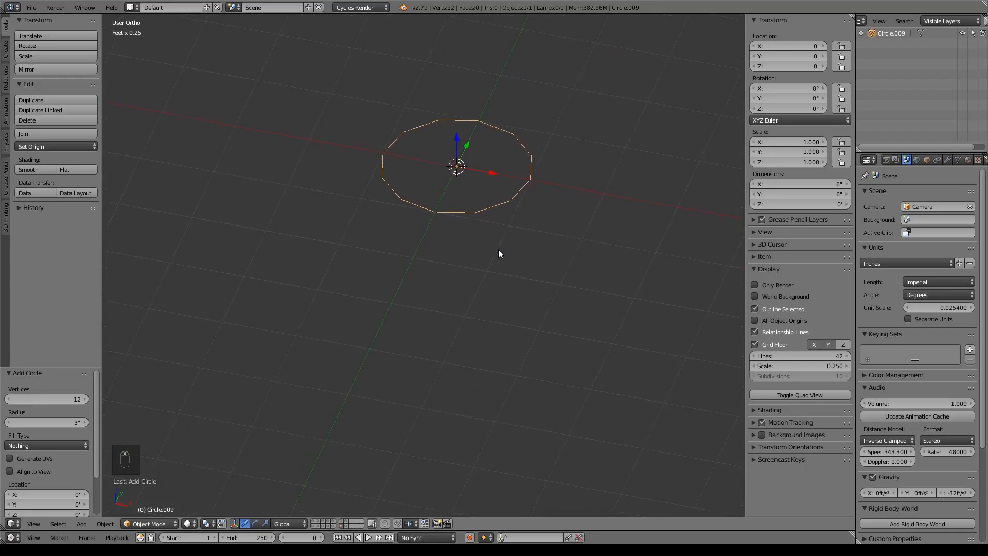
{"action": "middle_click_drag", "start_coordinate": [453, 291], "coordinate": [497, 411], "text": "shift"}
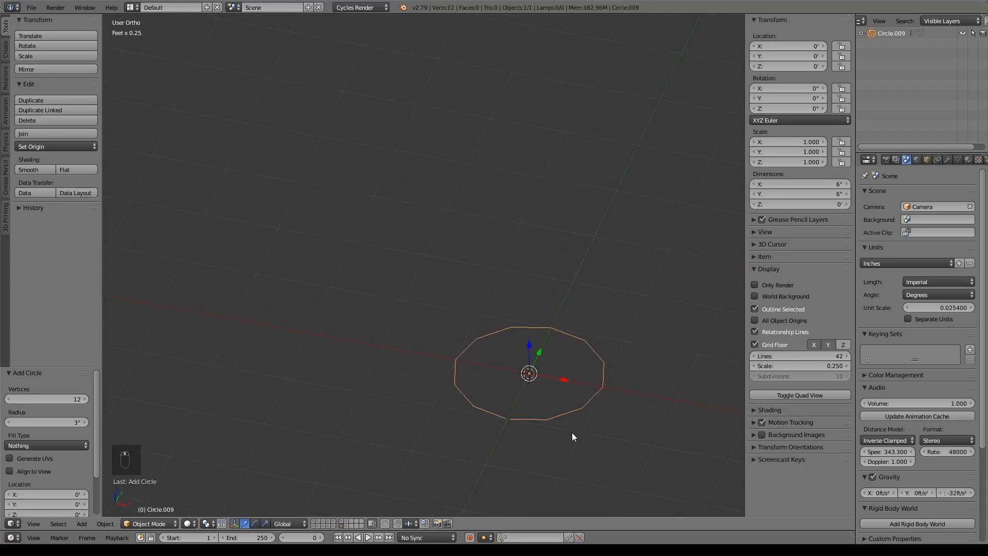
{"action": "key", "text": "KP_1"}
{"action": "key", "text": "KP_7"}
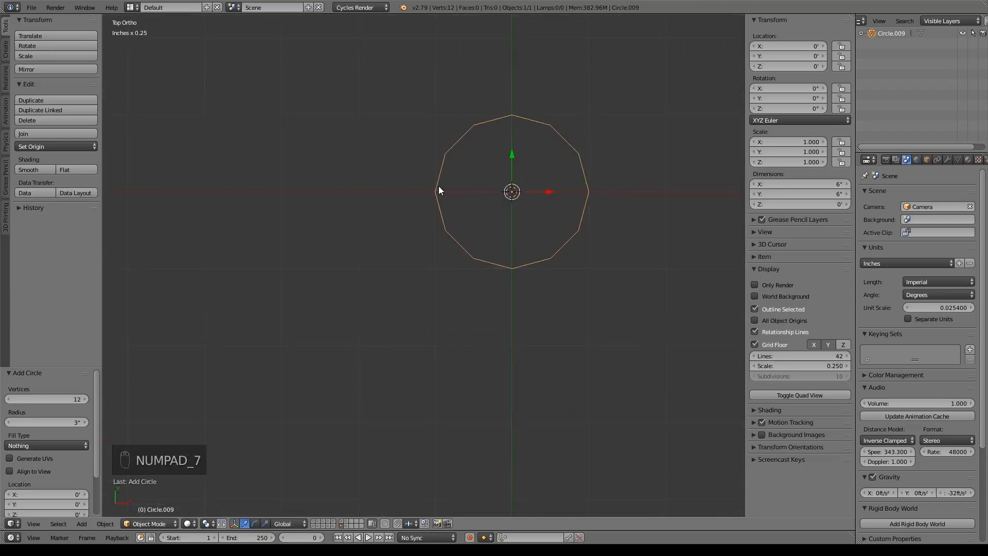
{"action": "right_click", "coordinate": [516, 265]}
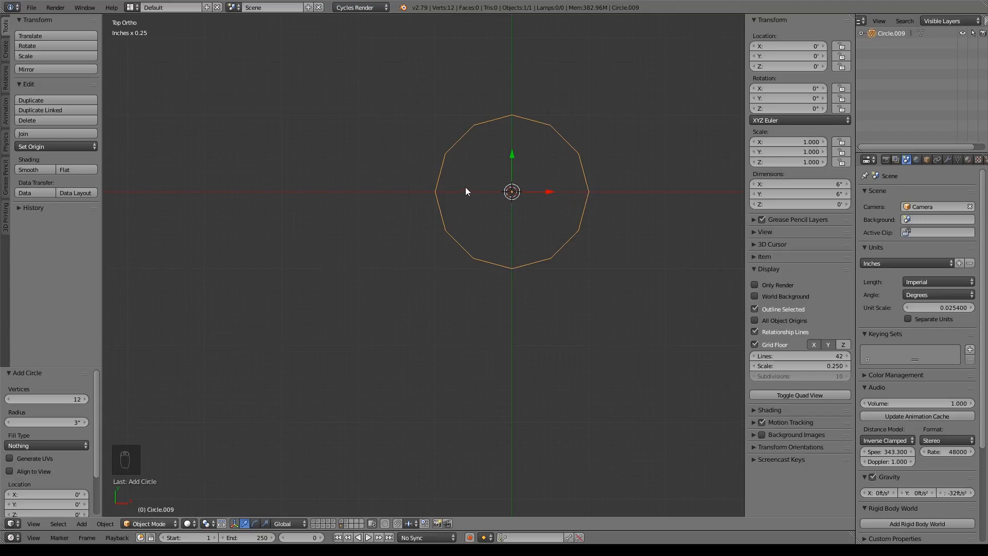
{"action": "scroll", "coordinate": [648, 292], "scroll_direction": "up", "scroll_amount": 3}
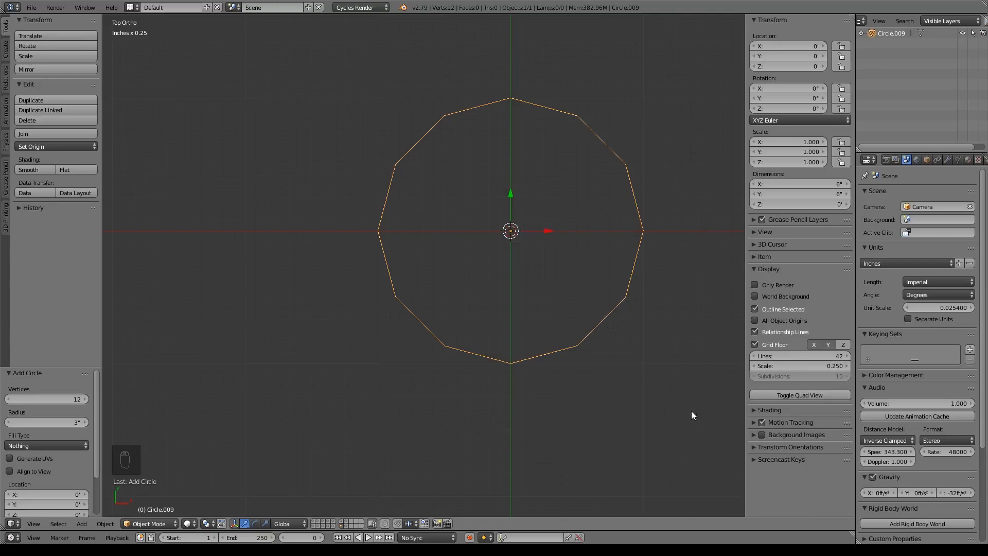
{"action": "key", "text": "s"}
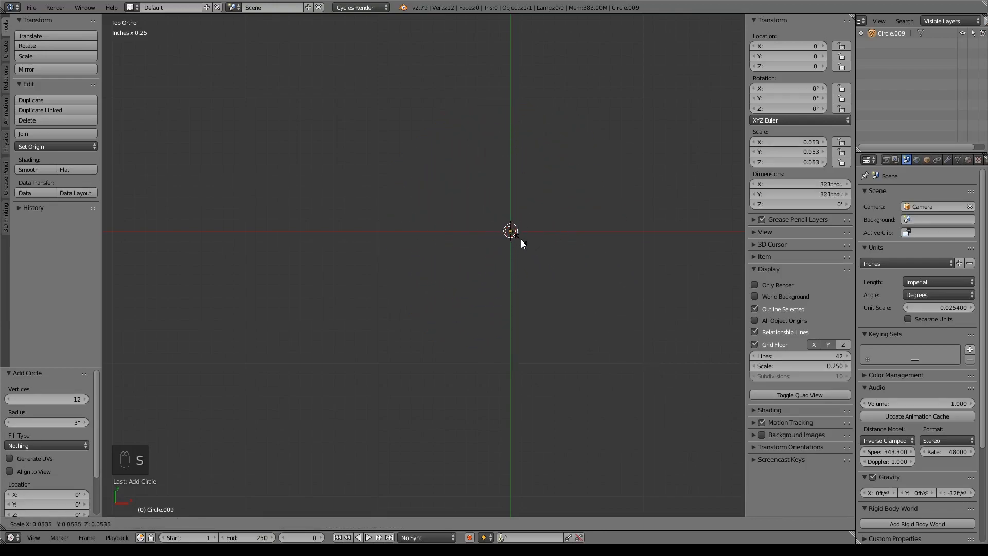
{"action": "left_click", "coordinate": [528, 243]}
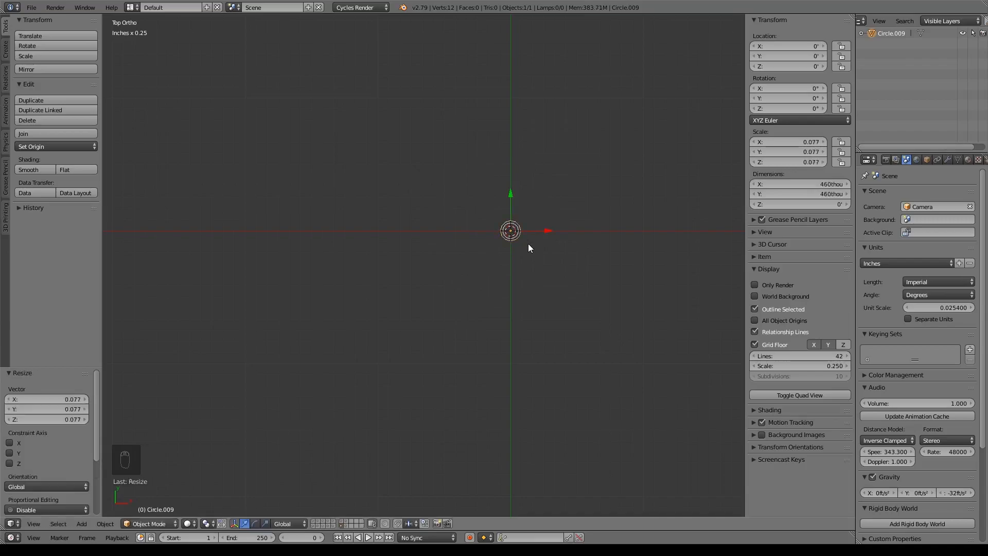
{"action": "key", "text": "KP_Decimal"}
{"action": "scroll", "coordinate": [570, 279], "scroll_direction": "down", "scroll_amount": 4}
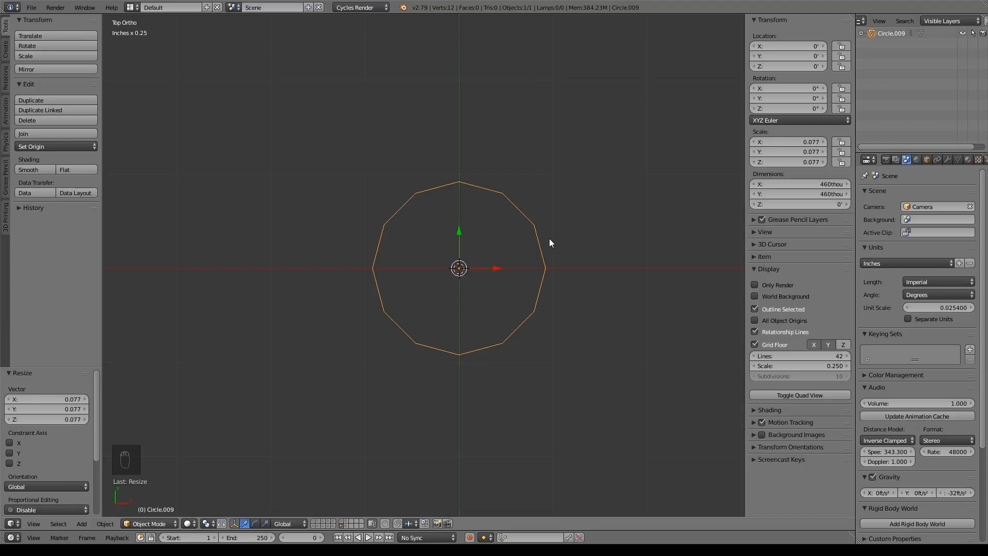
{"action": "key", "text": "s"}
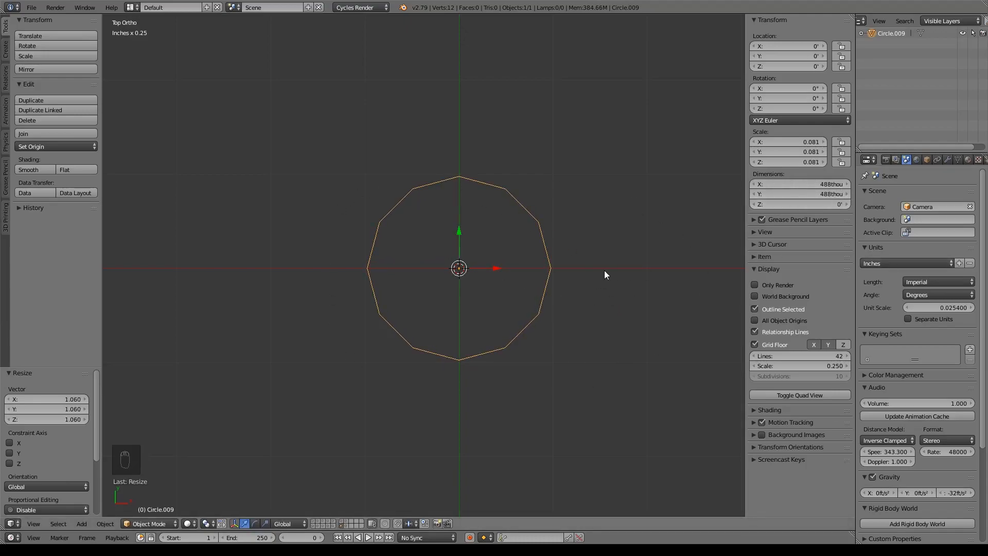
- Enter Edit Mode on the circle in front view and rename the object Candelabra
{"action": "key", "text": "KP_1"}
{"action": "middle_click_drag", "start_coordinate": [628, 159], "coordinate": [622, 219], "text": "shift"}
{"action": "key", "text": "Tab"}
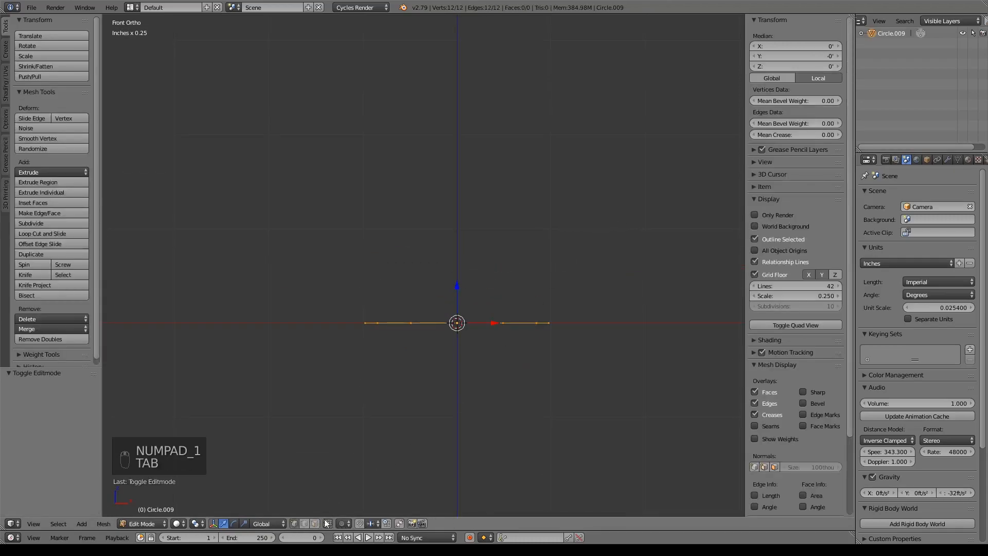
{"action": "double_click", "coordinate": [896, 34]}
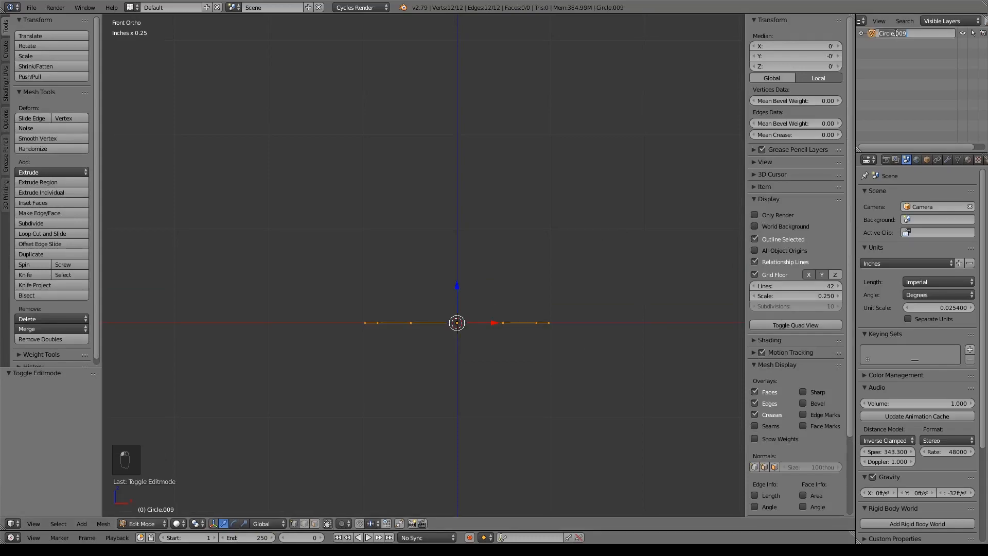
{"action": "type", "text": "Candelabra"}
{"action": "key", "text": "Return"}
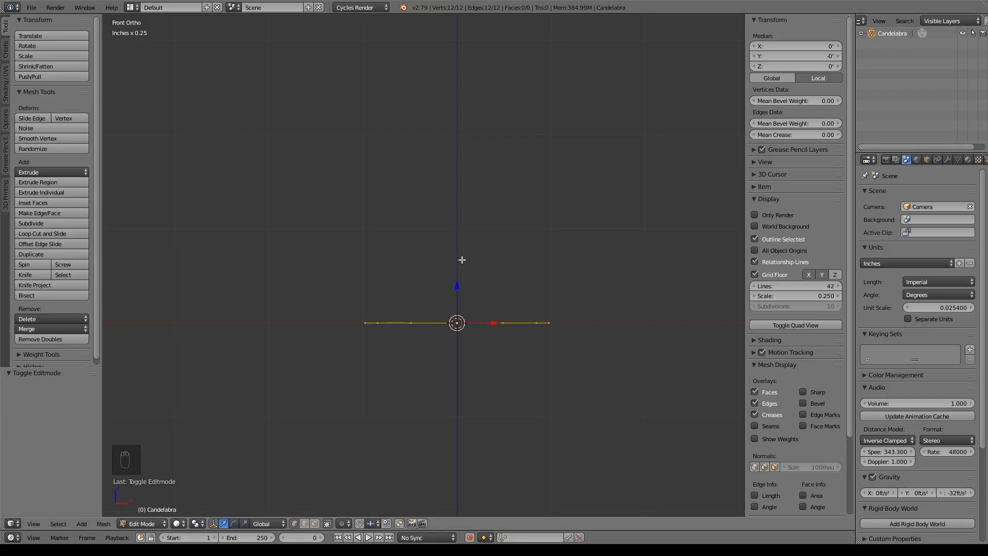
- Extrude the circle's edge ring straight down about 42 thou to form the side wall of the base
{"action": "key", "text": "e"}
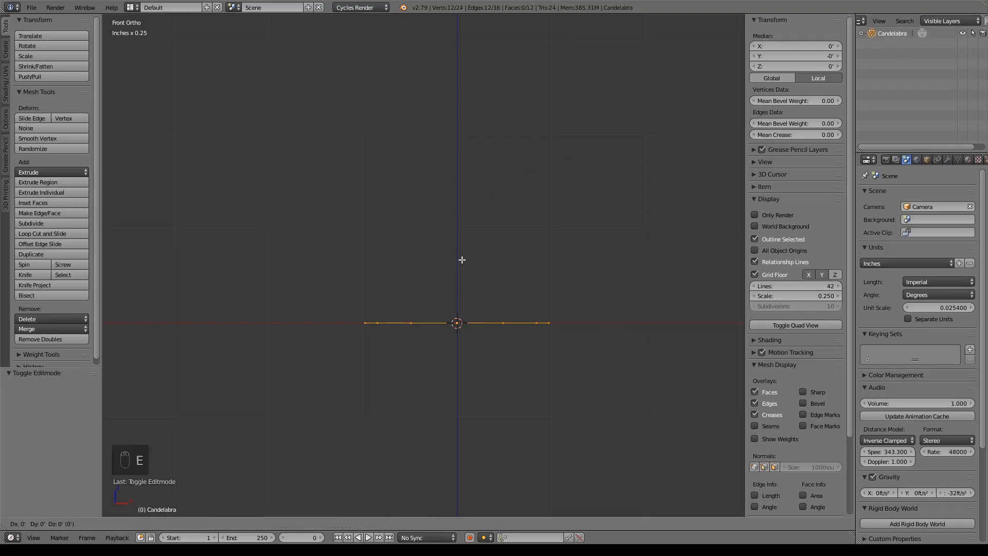
{"action": "right_click", "coordinate": [462, 260]}
{"action": "mouse_move", "coordinate": [458, 288]}
{"action": "left_mouse_down"}
{"action": "mouse_move", "coordinate": [464, 254]}
{"action": "mouse_move", "coordinate": [460, 303]}
{"action": "mouse_move", "coordinate": [468, 212]}
{"action": "mouse_move", "coordinate": [466, 314]}
{"action": "mouse_move", "coordinate": [467, 305]}
{"action": "left_mouse_up"}
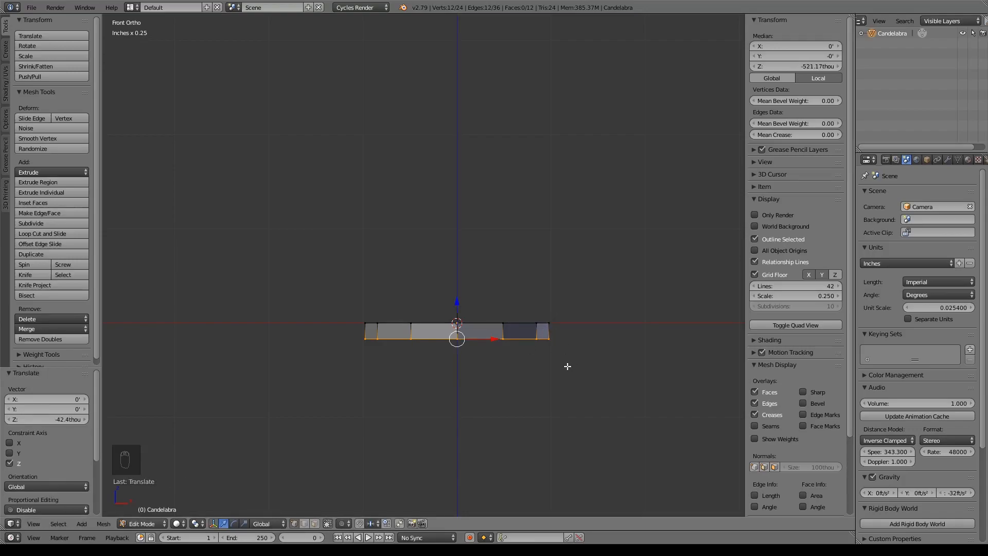
- Close the underside of the base by extruding the lower ring in place and merging it at center
{"action": "key", "text": "e"}
{"action": "right_click", "coordinate": [505, 415]}
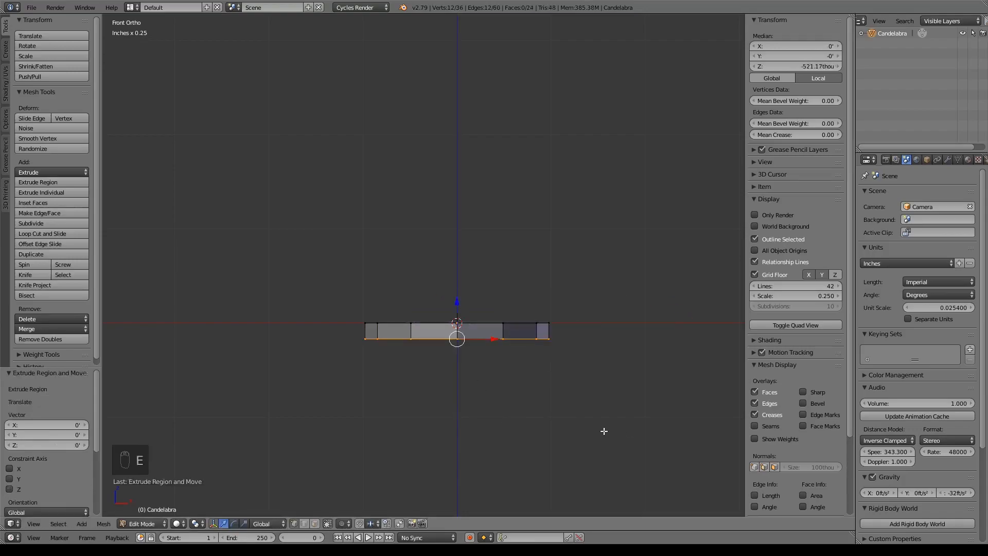
{"action": "middle_click_drag", "start_coordinate": [576, 393], "coordinate": [580, 366]}
{"action": "key", "text": "alt+m"}
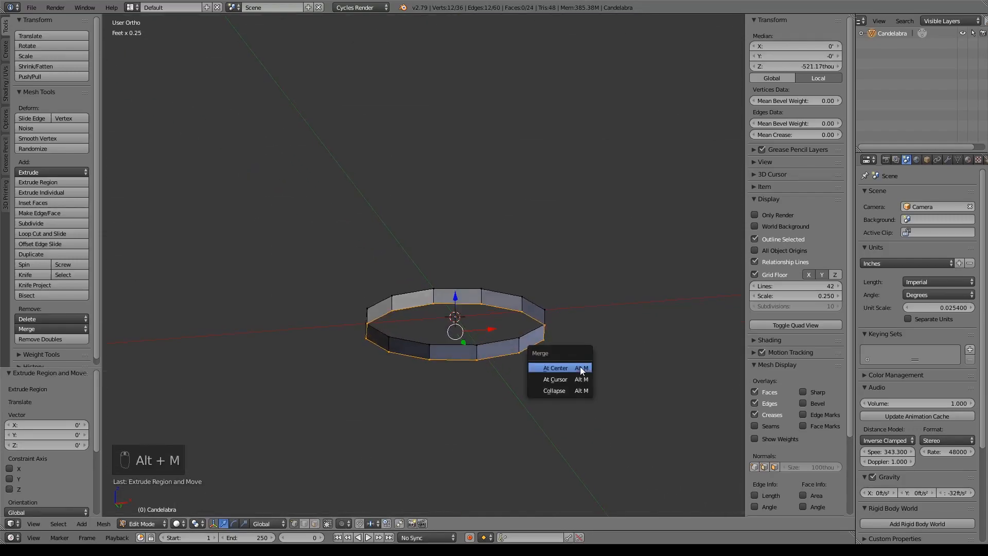
{"action": "left_click", "coordinate": [583, 369]}
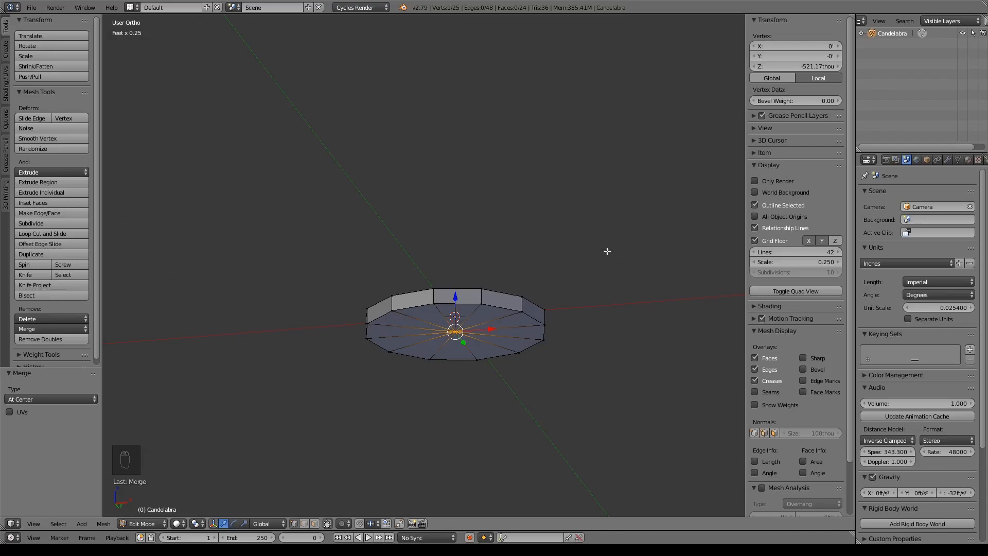
- Extrude the base's upper edge loop in place and scale the new ring inward to about 0.463
{"action": "key", "text": "KP_1"}
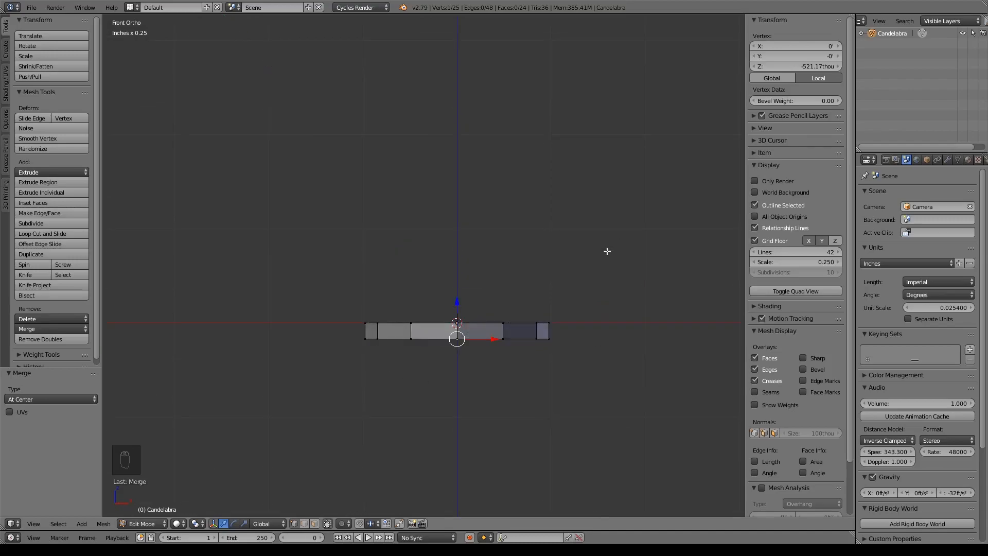
{"action": "left_click", "coordinate": [483, 321], "text": "alt"}
{"action": "middle_click_drag", "start_coordinate": [547, 288], "coordinate": [547, 301]}
{"action": "key", "text": "KP_1"}
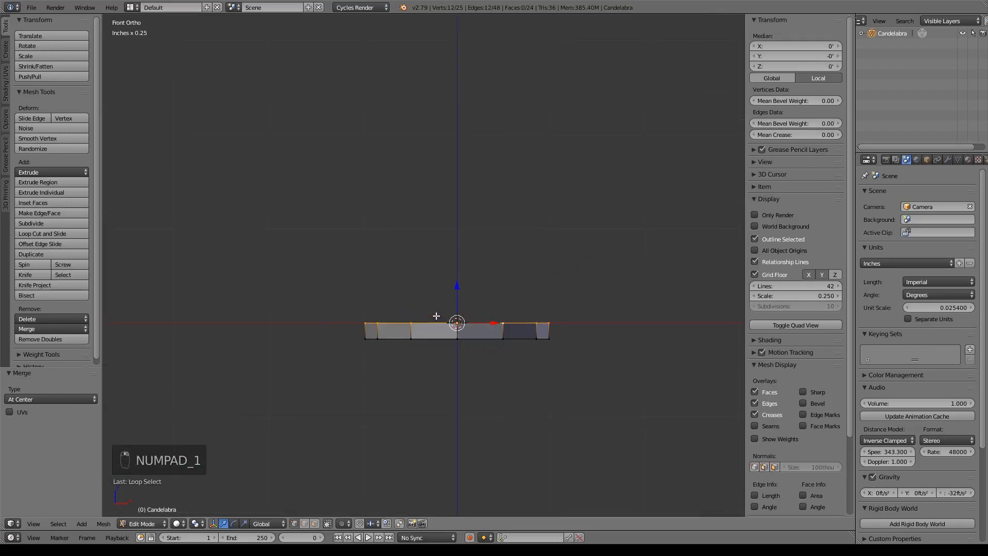
{"action": "key", "text": "e"}
{"action": "right_click", "coordinate": [437, 316]}
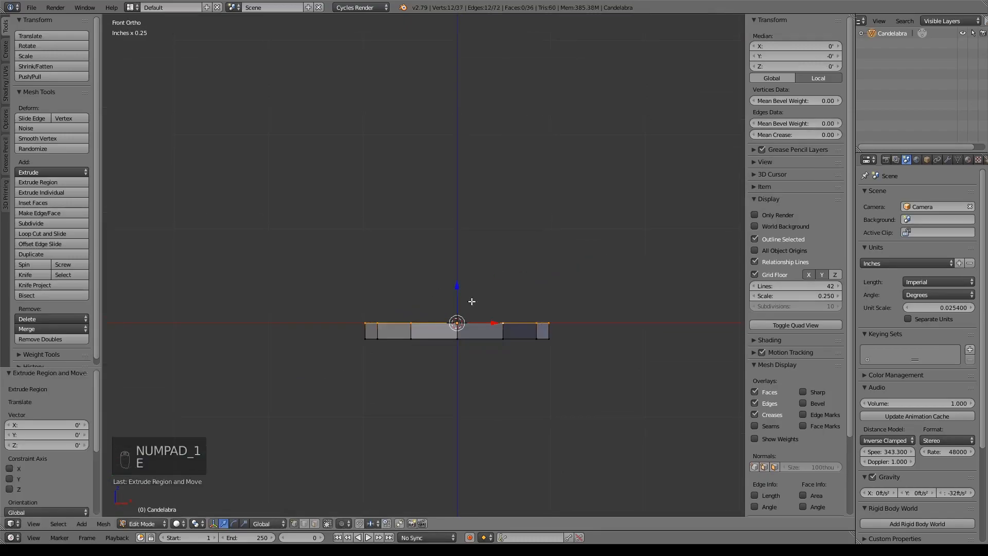
{"action": "key", "text": "s"}
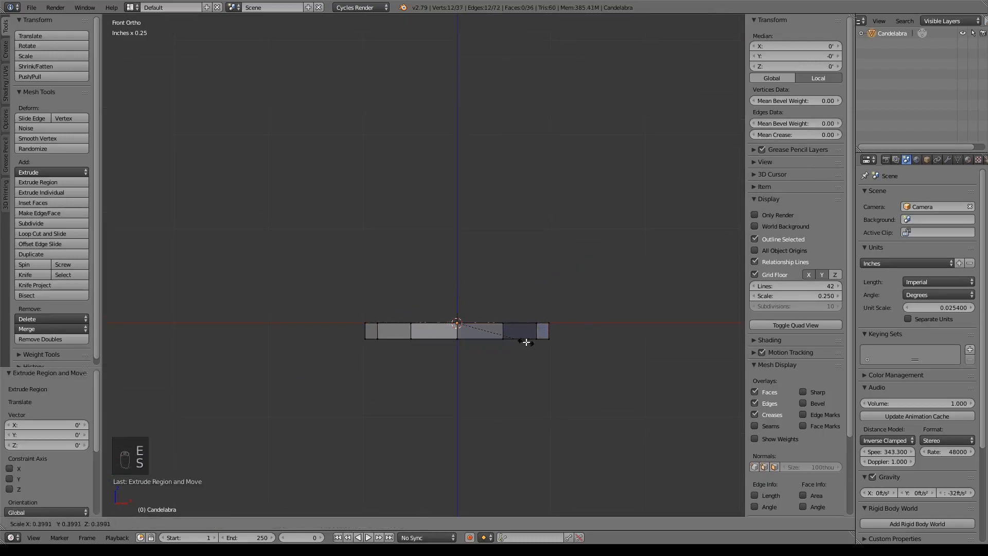
{"action": "left_click", "coordinate": [539, 349]}
{"action": "key", "text": "z"}
{"action": "key", "text": "z"}
{"action": "middle_click_drag", "start_coordinate": [592, 269], "coordinate": [572, 319]}
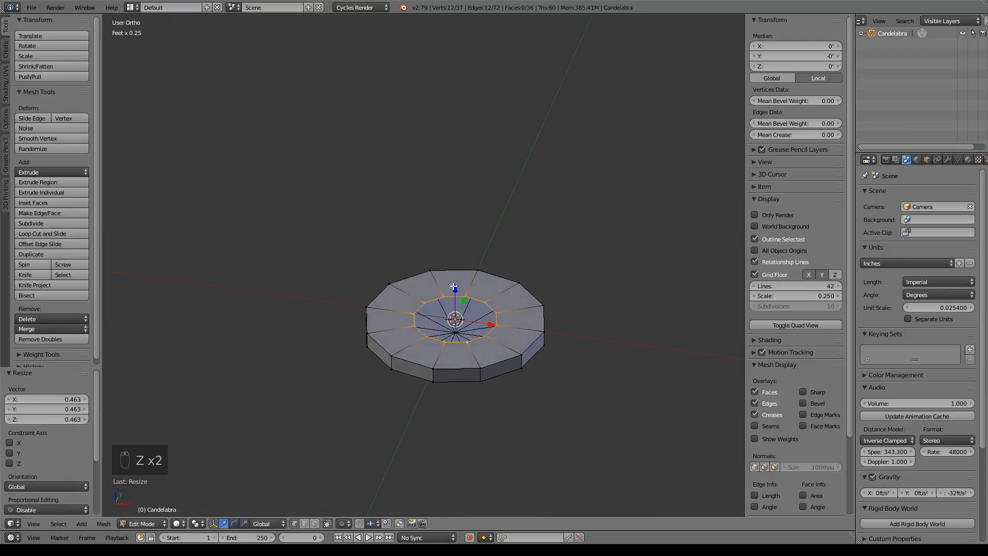
{"action": "middle_click_drag", "start_coordinate": [525, 360], "coordinate": [551, 338]}
{"action": "key", "text": "KP_1"}
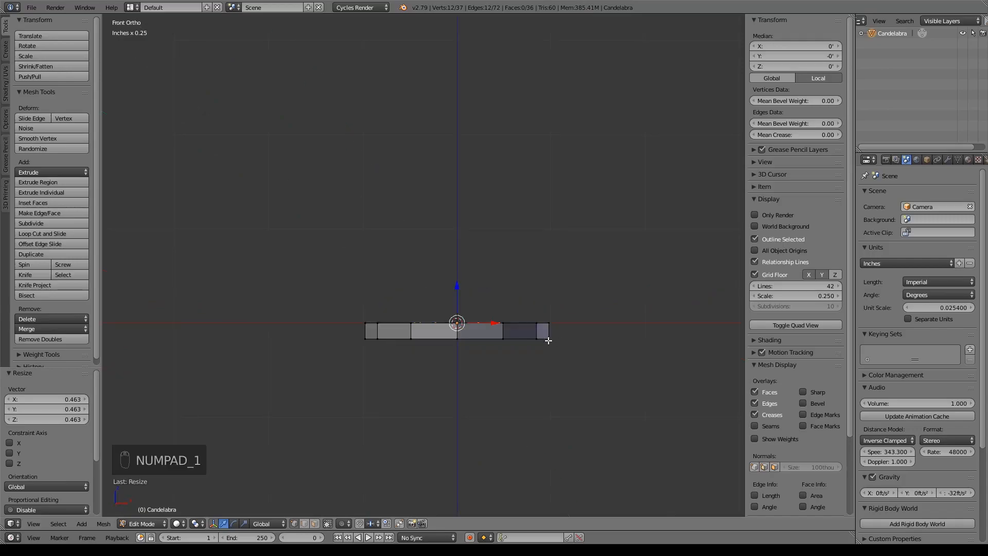
- Leave Edit Mode, show the dungeon scene's layer, and select a wall brazier to check its dimensions
{"action": "scroll", "coordinate": [549, 340], "scroll_direction": "down", "scroll_amount": 5}
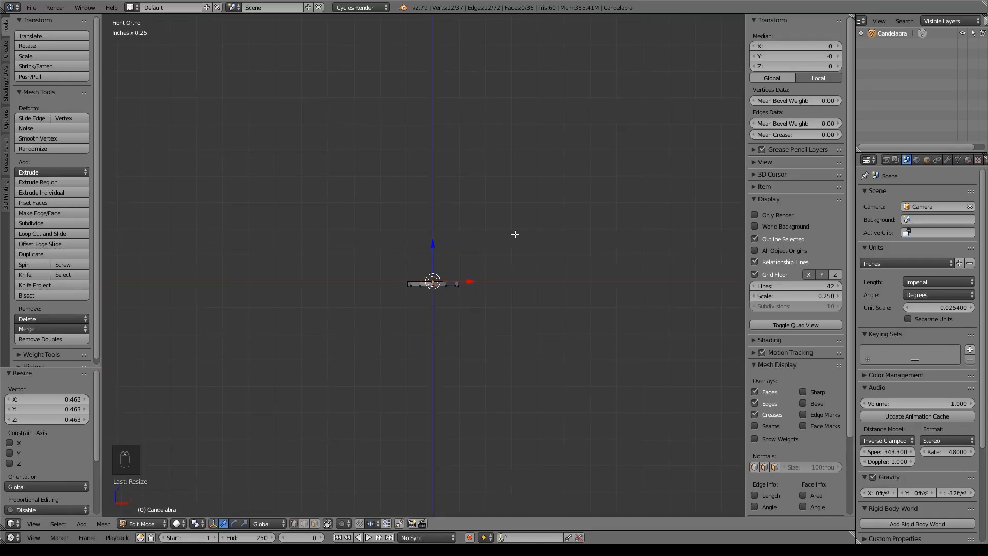
{"action": "middle_click_drag", "start_coordinate": [513, 234], "coordinate": [536, 291], "text": "shift"}
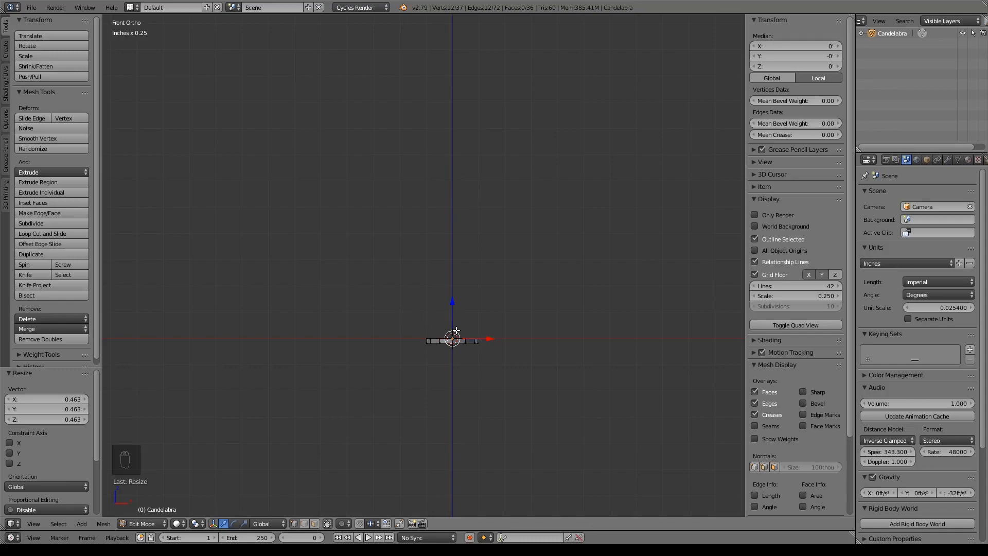
{"action": "scroll", "coordinate": [474, 273], "scroll_direction": "up", "scroll_amount": 5}
{"action": "middle_click_drag", "start_coordinate": [597, 421], "coordinate": [571, 371], "text": "shift"}
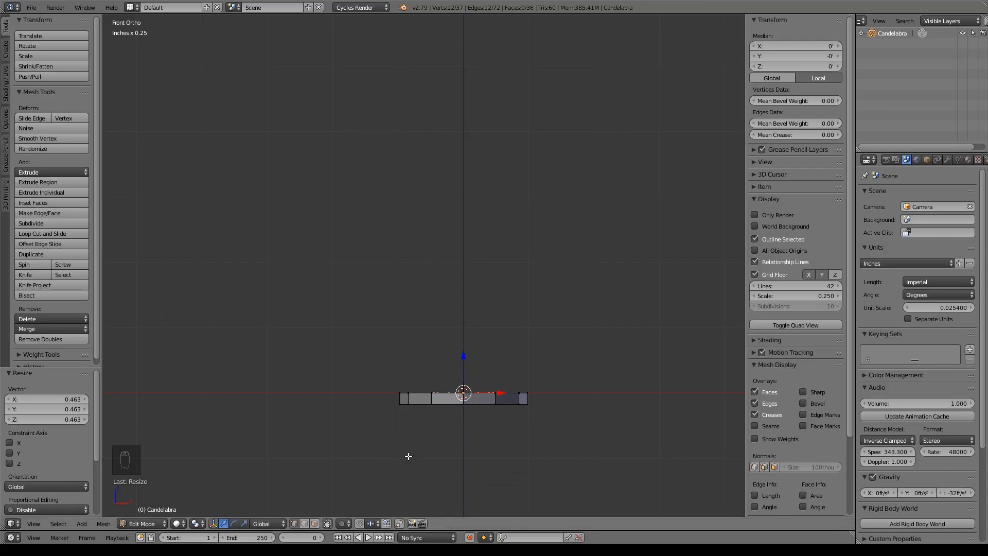
{"action": "key", "text": "Tab"}
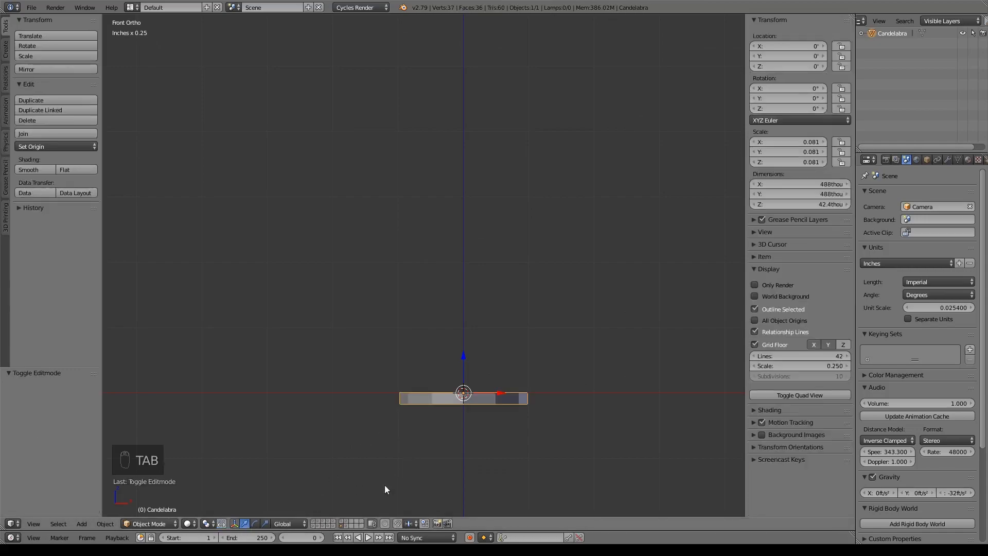
{"action": "left_click", "coordinate": [310, 523]}
{"action": "scroll", "coordinate": [515, 286], "scroll_direction": "down", "scroll_amount": 5}
{"action": "middle_click_drag", "start_coordinate": [515, 214], "coordinate": [510, 269]}
{"action": "scroll", "coordinate": [510, 270], "scroll_direction": "down", "scroll_amount": 5}
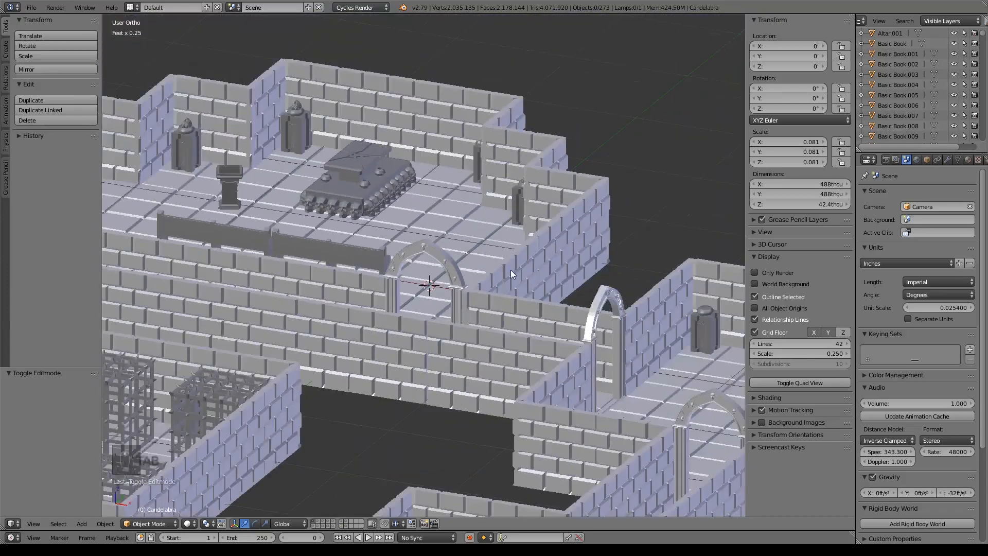
{"action": "right_click", "coordinate": [477, 158]}
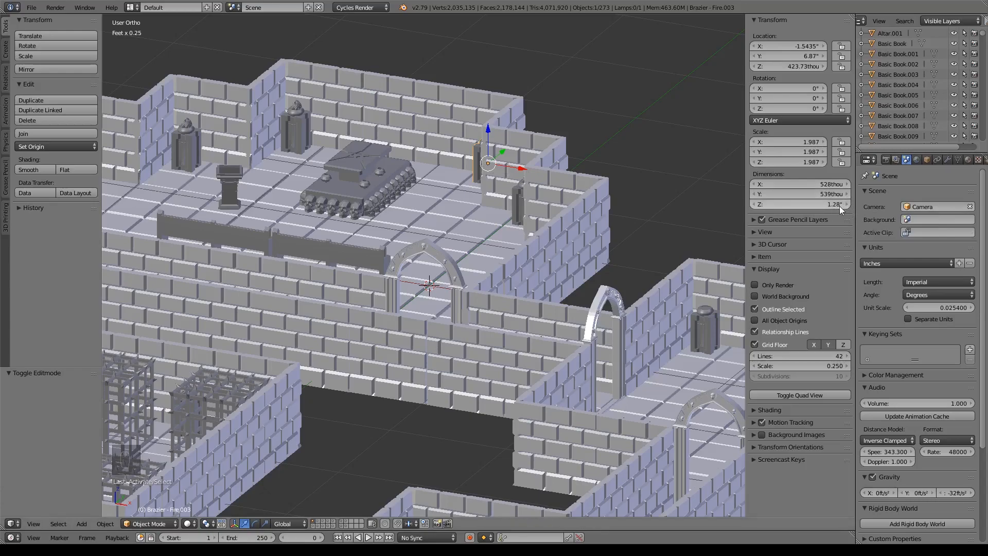
- Return to the candelabra's layer, select the Candelabra object, and frame it in front view
{"action": "left_click", "coordinate": [341, 524]}
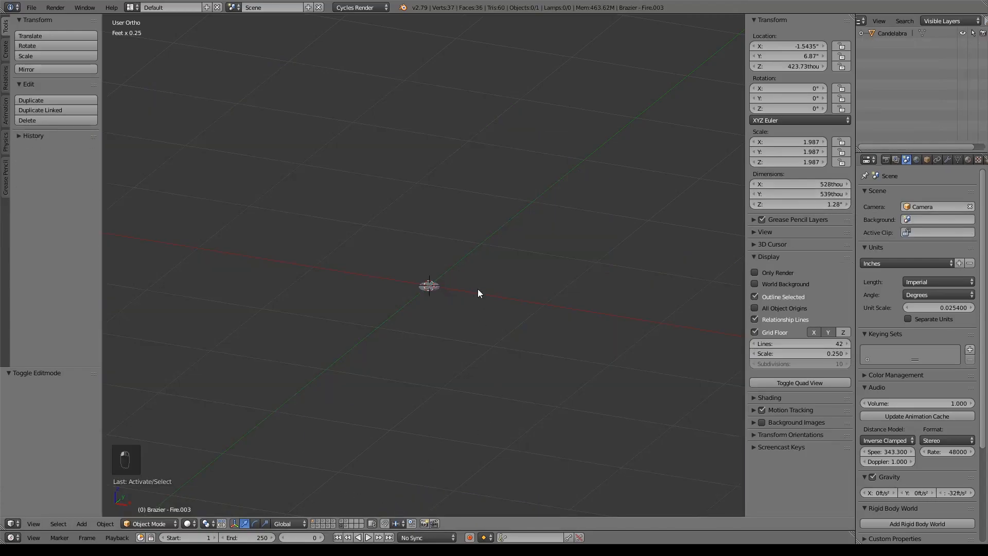
{"action": "key", "text": "KP_1"}
{"action": "right_click", "coordinate": [426, 289]}
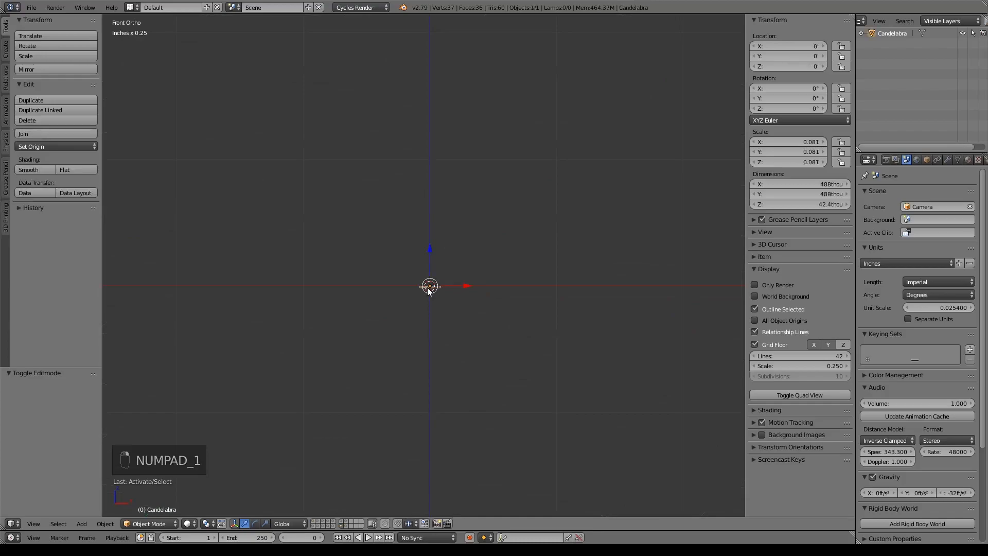
{"action": "key", "text": "KP_Decimal"}
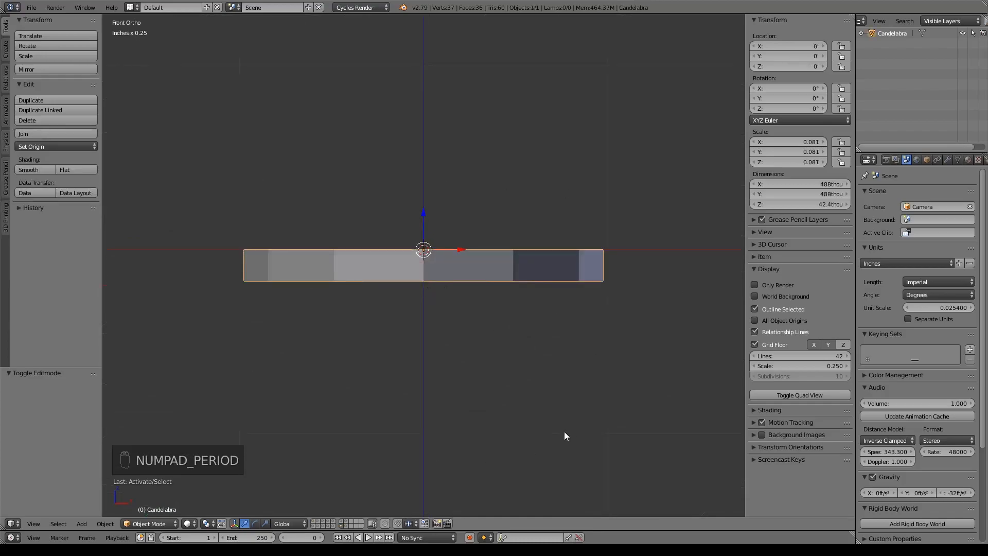
- In Edit Mode, extrude the base's inner top ring and raise it about 0.999' along Z to form the shaft
{"action": "key", "text": "Tab"}
{"action": "scroll", "coordinate": [561, 257], "scroll_direction": "down", "scroll_amount": 7}
{"action": "middle_click_drag", "start_coordinate": [484, 154], "coordinate": [525, 234]}
{"action": "key", "text": "KP_1"}
{"action": "middle_click_drag", "start_coordinate": [499, 264], "coordinate": [512, 349], "text": "shift"}
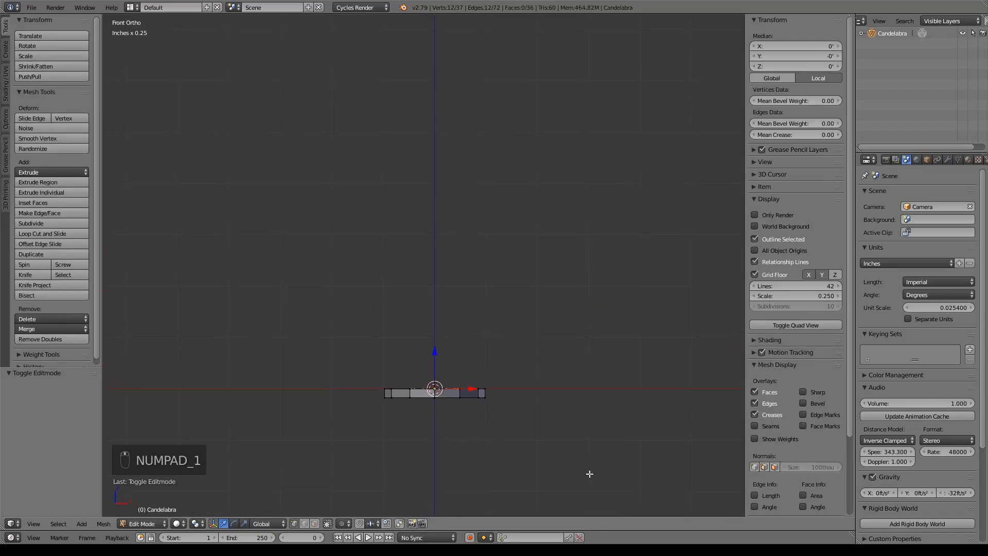
{"action": "left_click_drag", "start_coordinate": [436, 350], "coordinate": [469, 285]}
{"action": "right_click", "coordinate": [468, 285]}
{"action": "key", "text": "e"}
{"action": "right_click", "coordinate": [523, 354]}
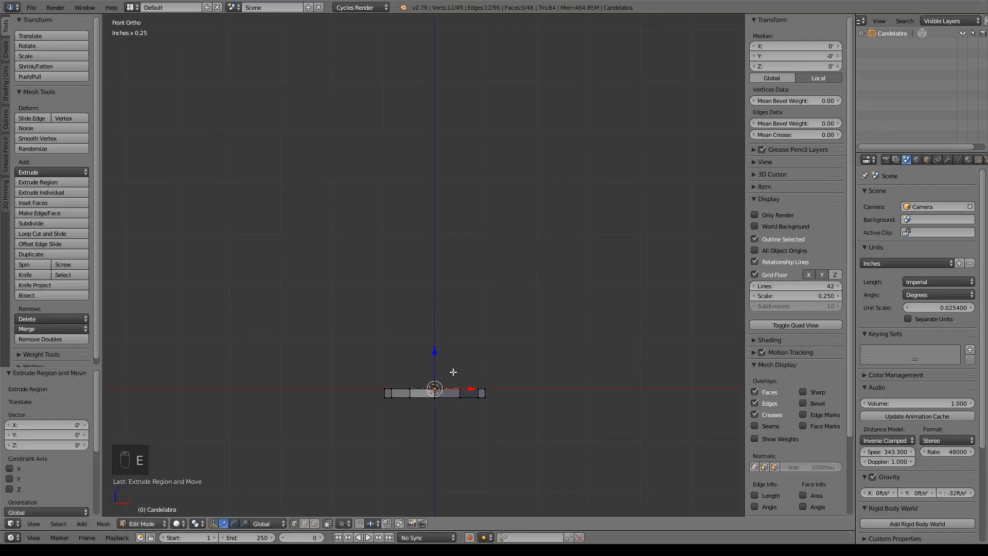
{"action": "left_click_drag", "start_coordinate": [434, 354], "coordinate": [446, 149]}
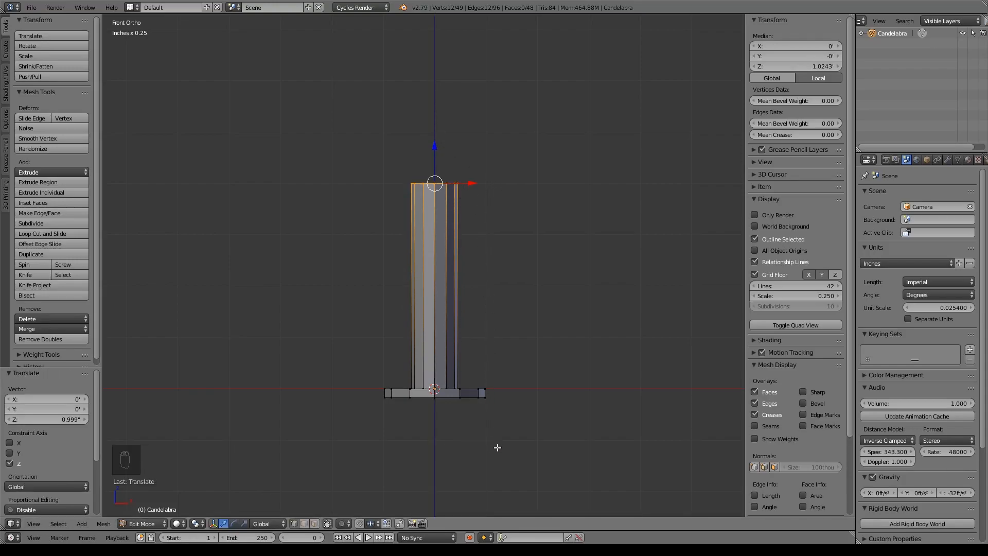
- Lower the shaft's top ring along Z to a local median height of about 10.72"
{"action": "left_click_drag", "start_coordinate": [435, 145], "coordinate": [442, 159]}
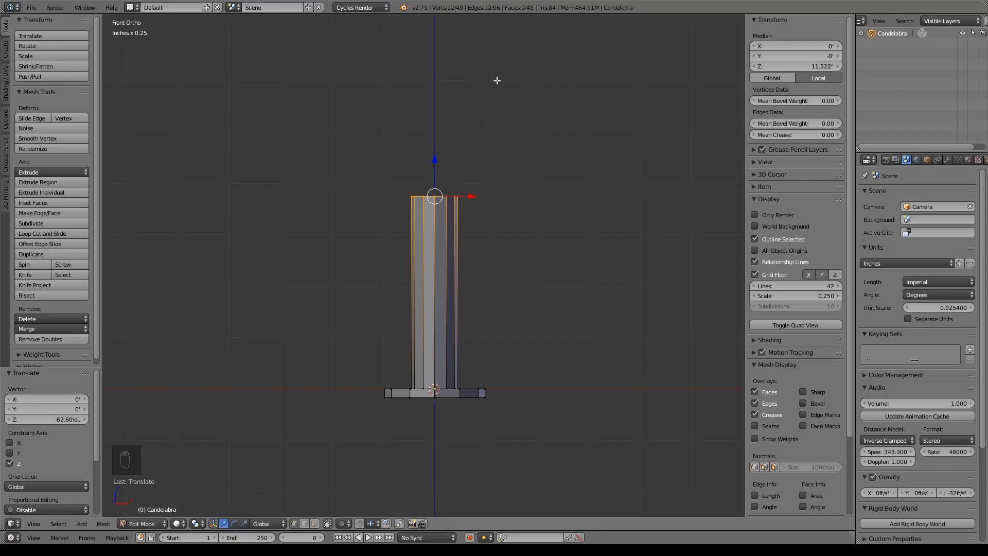
{"action": "left_click_drag", "start_coordinate": [441, 154], "coordinate": [438, 168]}
{"action": "scroll", "coordinate": [535, 288], "scroll_direction": "up", "scroll_amount": 3}
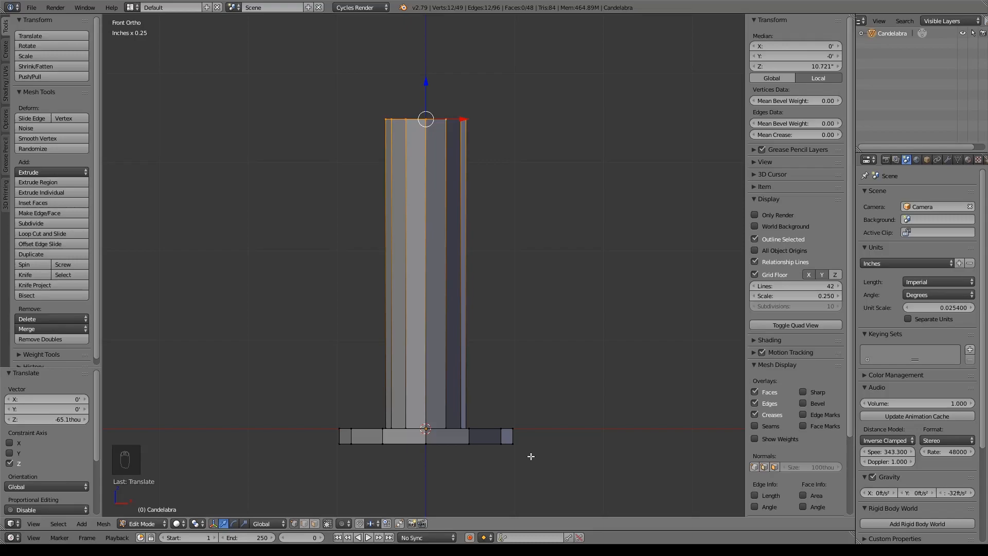
- Add one loop cut at the middle of the shaft and scale it inward to about 0.316 as a narrow waist
{"action": "key", "text": "ctrl+r"}
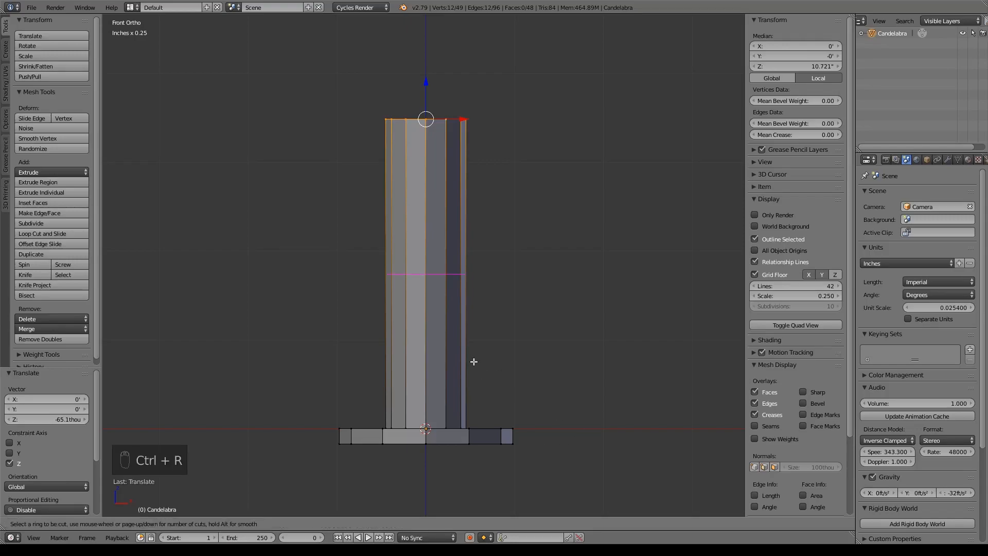
{"action": "left_click", "coordinate": [430, 266]}
{"action": "right_click", "coordinate": [431, 266]}
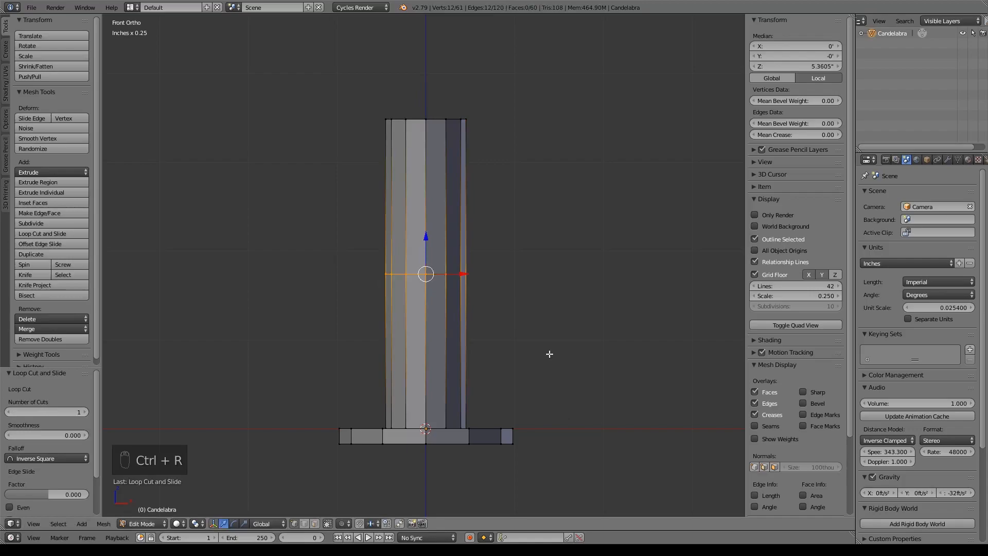
{"action": "key", "text": "s"}
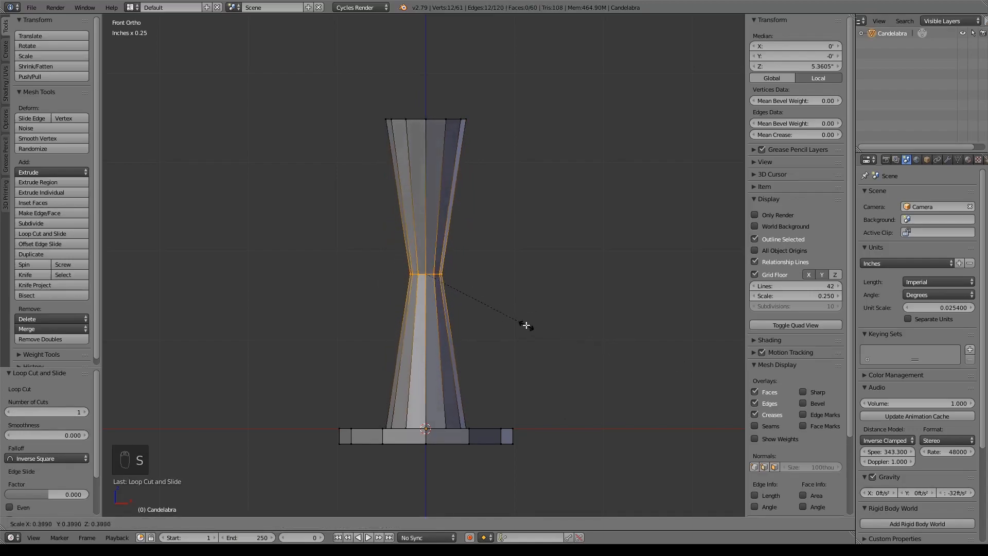
{"action": "left_click", "coordinate": [507, 319]}
- Add a loop cut in the shaft's lower half and raise it about 184 thou to just below the waist
{"action": "key", "text": "ctrl+r"}
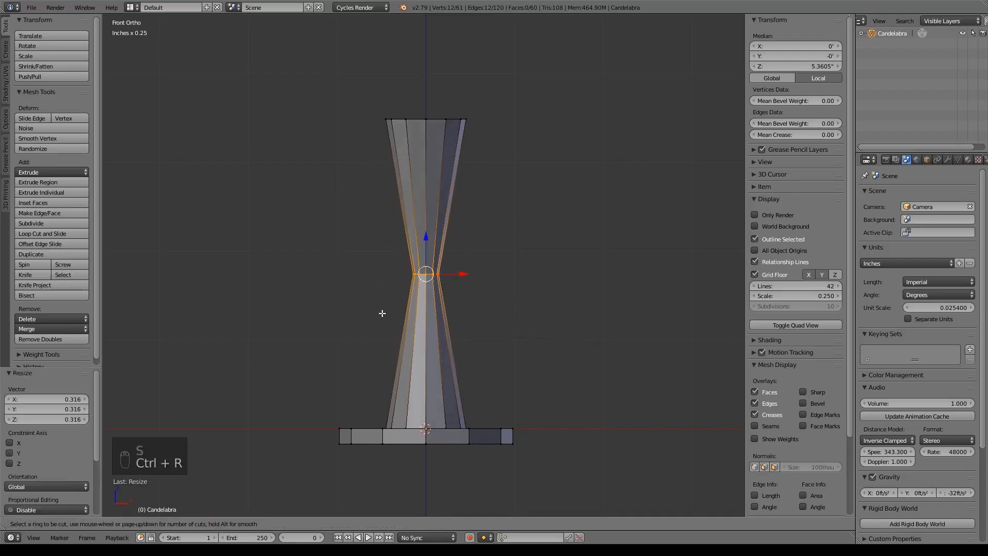
{"action": "left_click", "coordinate": [438, 366]}
{"action": "right_click", "coordinate": [438, 366]}
{"action": "left_click_drag", "start_coordinate": [426, 310], "coordinate": [434, 247]}
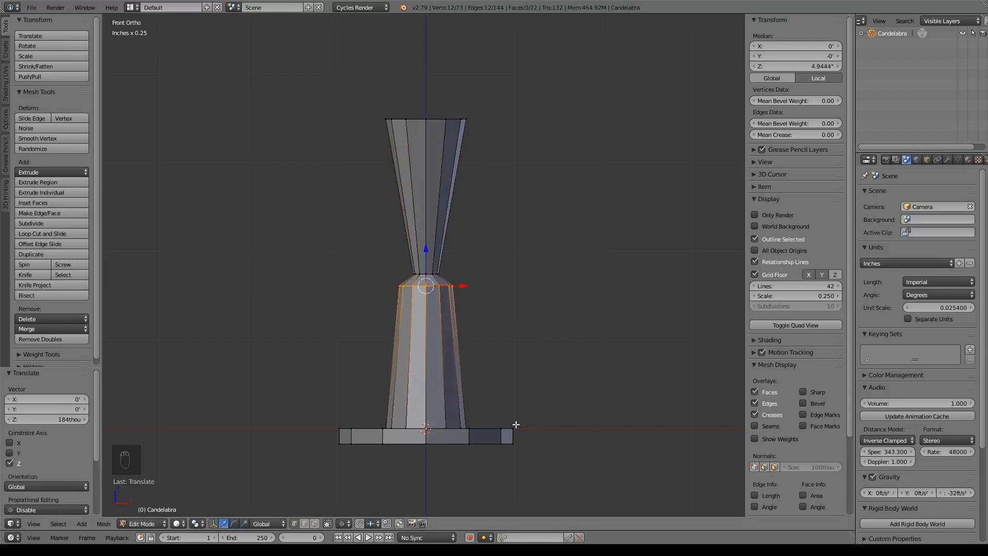
- Add a loop cut to the lower shaft, lower it about 152 thou to near the base, and scale it to 0.333
{"action": "key", "text": "ctrl+r"}
{"action": "left_click", "coordinate": [431, 341]}
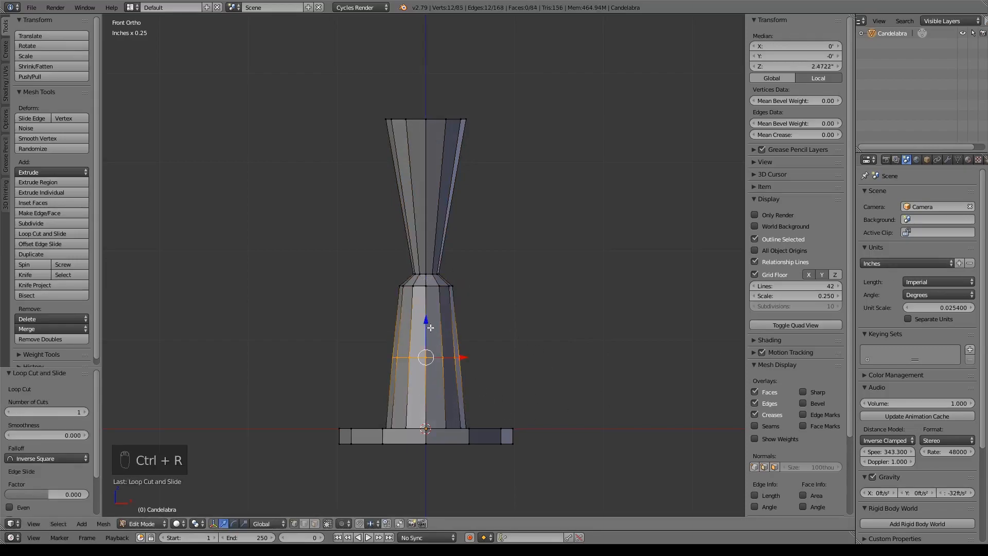
{"action": "left_click", "coordinate": [432, 370]}
{"action": "type", "text": "s"}
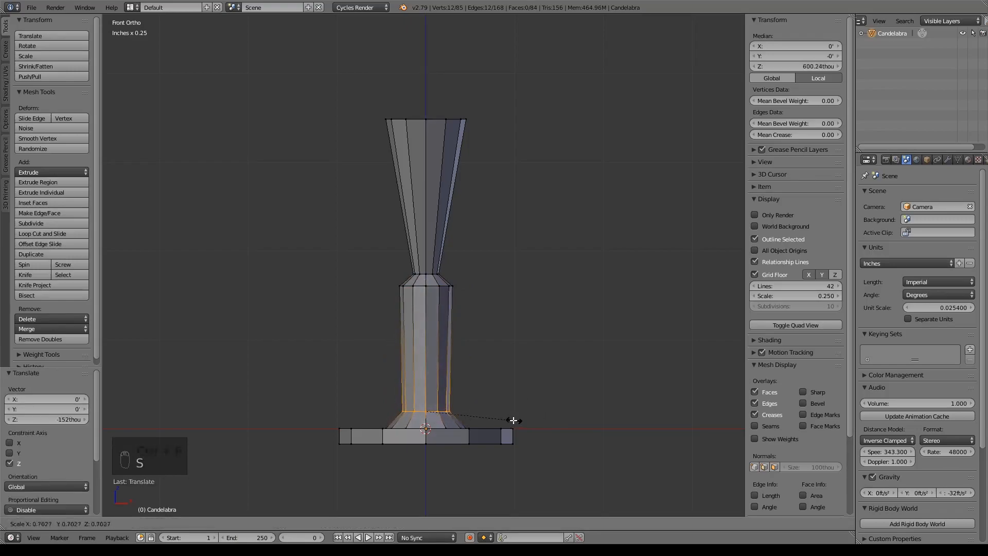
{"action": "type", "text": ".333"}
{"action": "key", "text": "Return"}
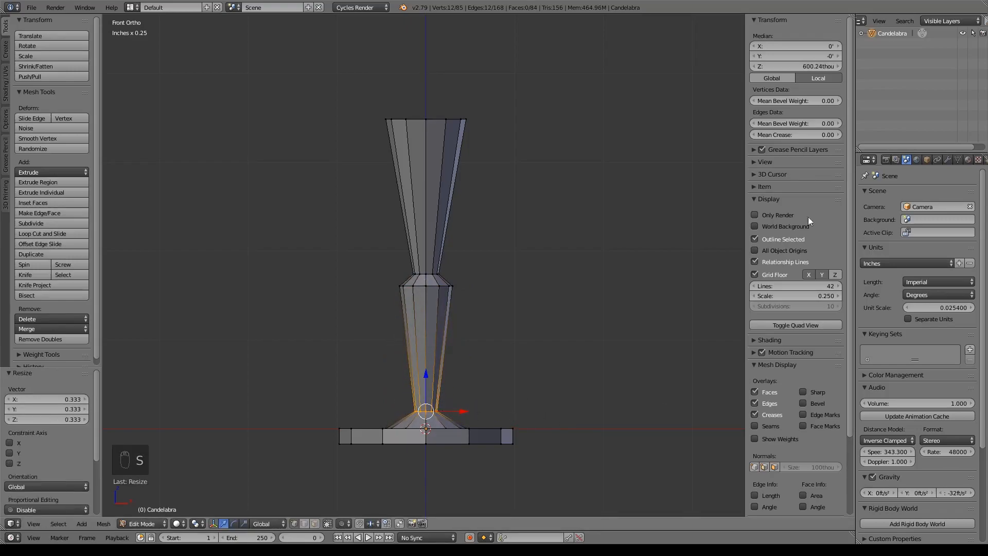
- Add a Subdivision Surface modifier to the candelabra and set its View subdivisions to 3
{"action": "left_click", "coordinate": [947, 160]}
{"action": "left_click", "coordinate": [870, 196]}
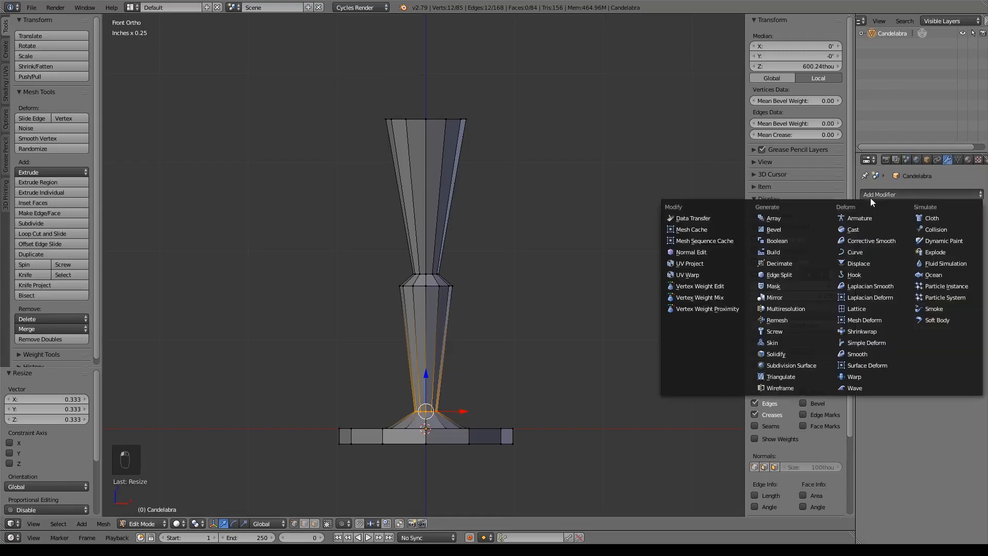
{"action": "left_click", "coordinate": [795, 364]}
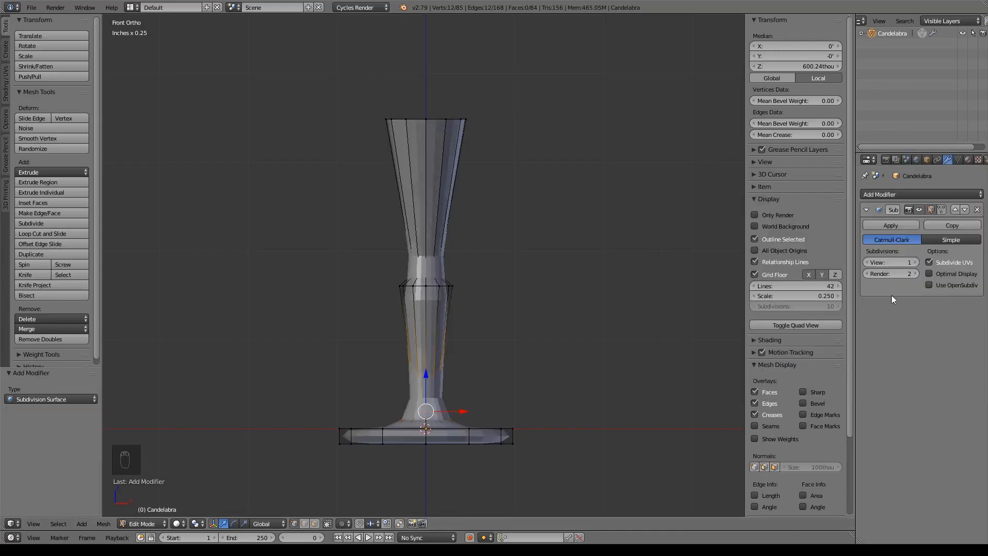
{"action": "left_click", "coordinate": [914, 263]}
{"action": "left_click", "coordinate": [914, 263]}
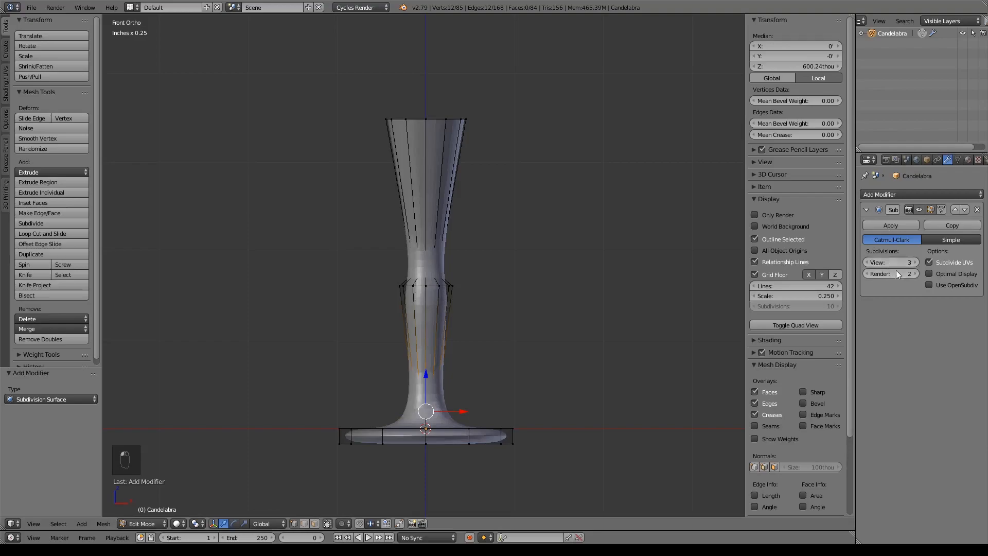
- Select the narrow waist's edge loop and set its edge crease to 1
{"action": "right_click", "coordinate": [430, 269], "text": "alt"}
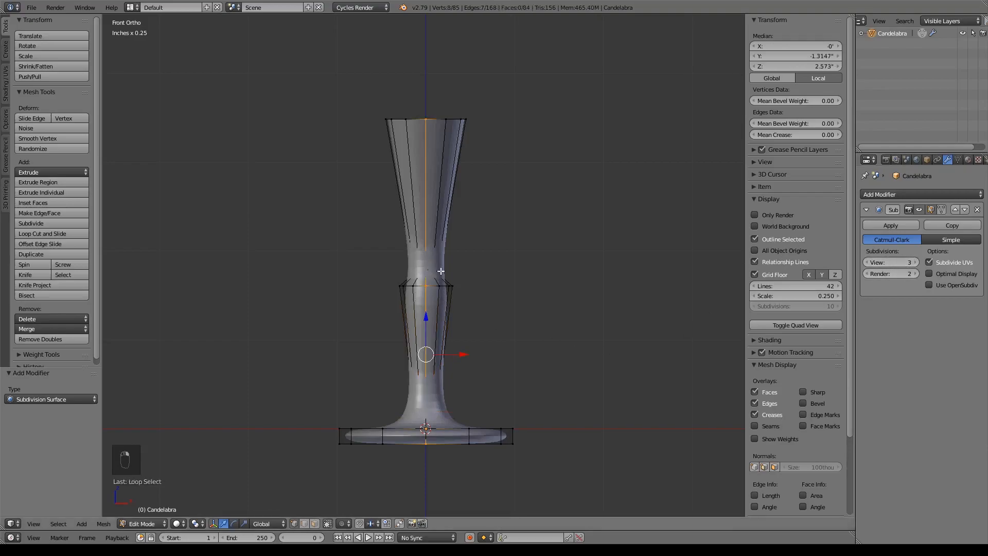
{"action": "right_click", "coordinate": [430, 276], "text": "alt"}
{"action": "key", "text": "shift+e"}
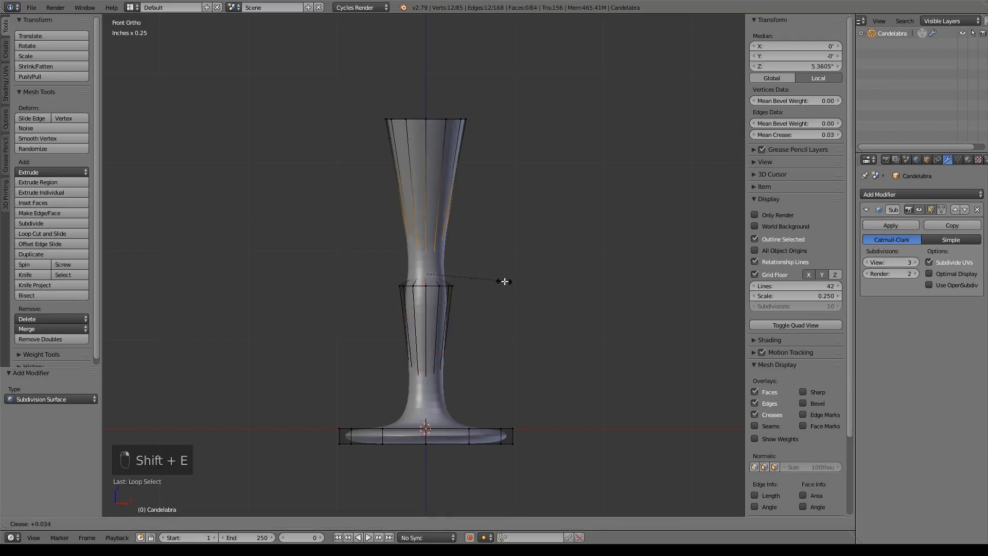
{"action": "left_click", "coordinate": [229, 281]}
- Crease the base's bottom outer edge loop and the ring where the shaft meets the base to 1
{"action": "middle_click_drag", "start_coordinate": [532, 363], "coordinate": [515, 461]}
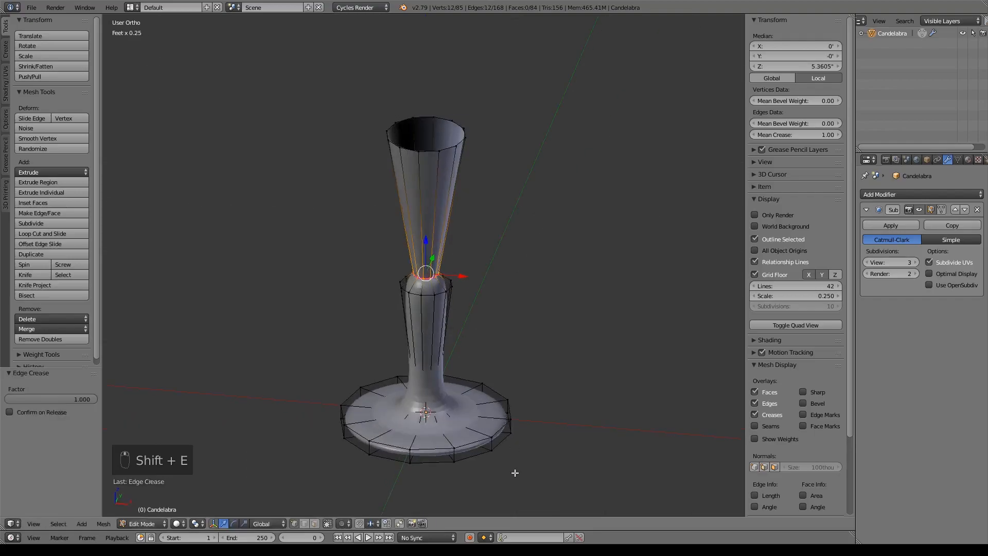
{"action": "right_click", "coordinate": [415, 457], "text": "alt"}
{"action": "key", "text": "shift+e"}
{"action": "left_click", "coordinate": [133, 453]}
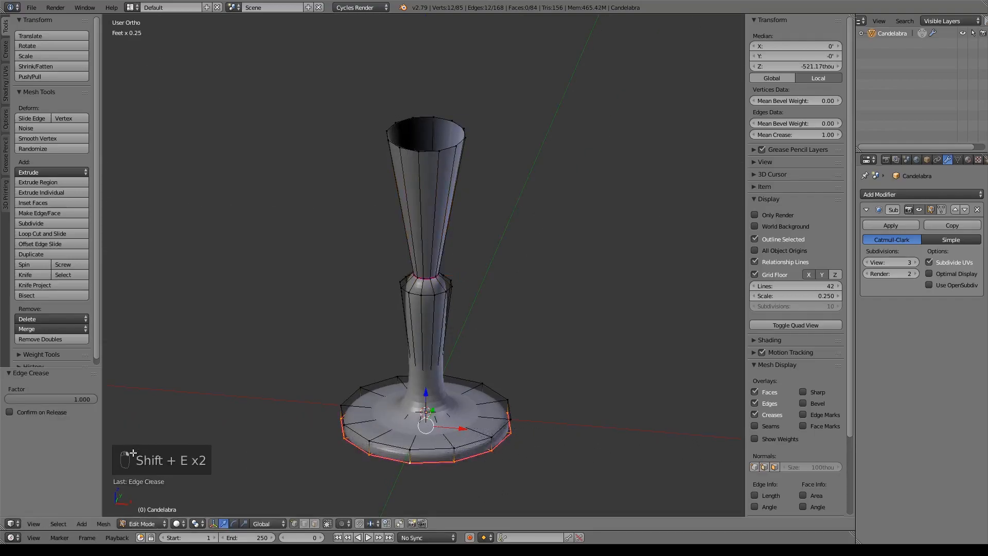
{"action": "middle_click_drag", "start_coordinate": [433, 470], "coordinate": [423, 408], "text": "shift"}
{"action": "right_click", "coordinate": [418, 363], "text": "alt"}
{"action": "key", "text": "shift+e"}
{"action": "left_click", "coordinate": [569, 359]}
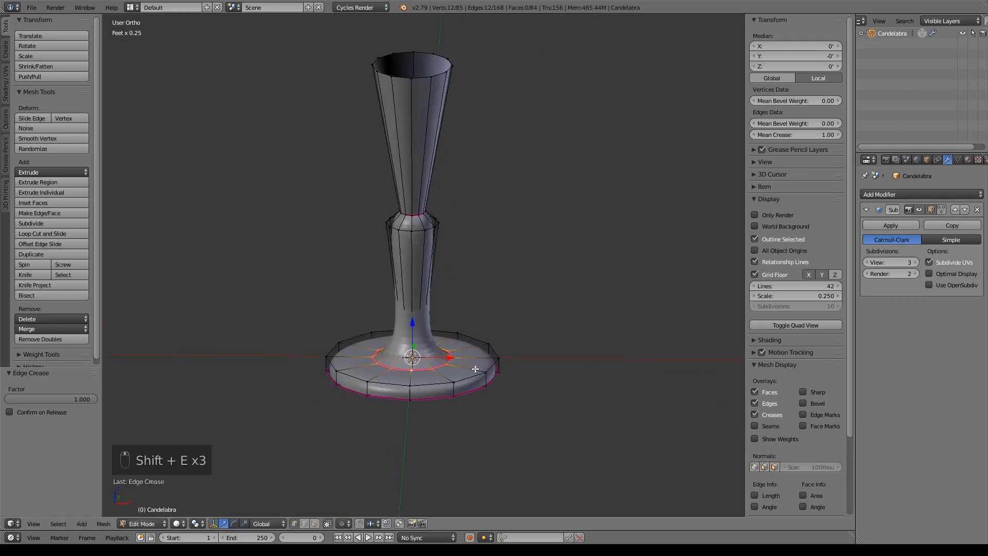
- Add a loop cut at the shaft's flared foot, raise it about 17.5 thou, and scale it outward to about 1.246
{"action": "key", "text": "KP_1"}
{"action": "scroll", "coordinate": [446, 393], "scroll_direction": "up", "scroll_amount": 4}
{"action": "middle_click_drag", "start_coordinate": [444, 422], "coordinate": [481, 363], "text": "shift"}
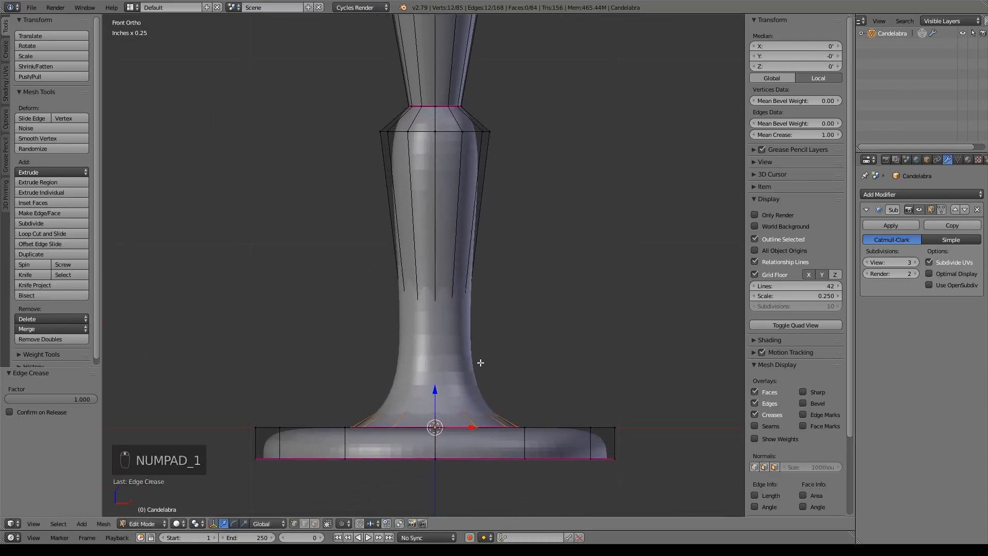
{"action": "key", "text": "ctrl+r"}
{"action": "left_click", "coordinate": [464, 418]}
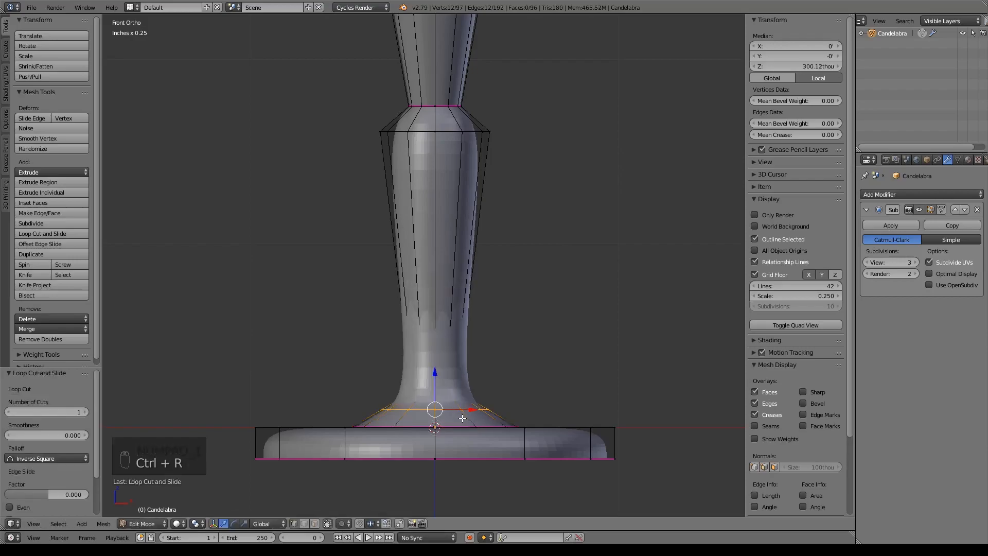
{"action": "left_click", "coordinate": [436, 363]}
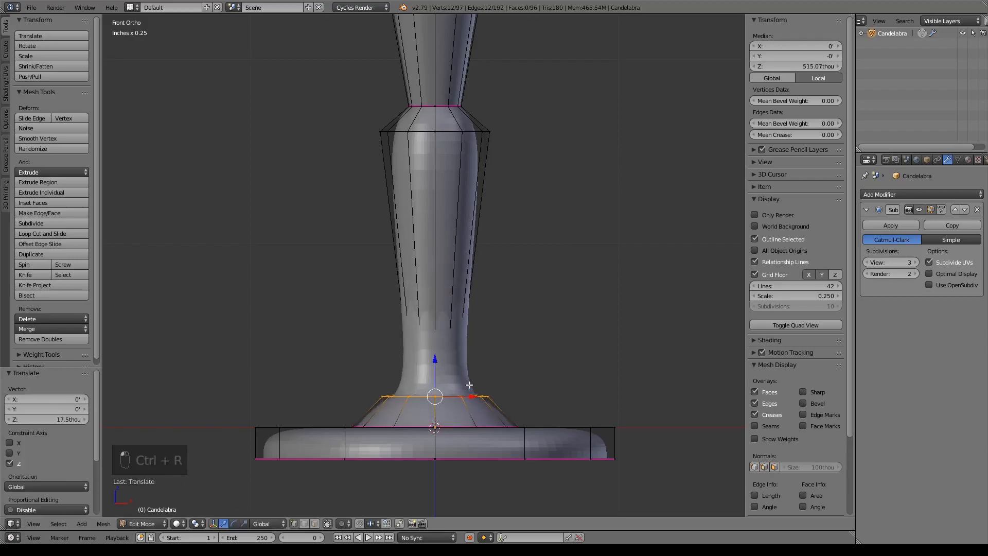
{"action": "key", "text": "s"}
{"action": "left_click", "coordinate": [451, 393]}
- Crease the narrow loop just above the flared foot to 1 and scale it inward to about 0.851
{"action": "right_click", "coordinate": [441, 390], "text": "alt"}
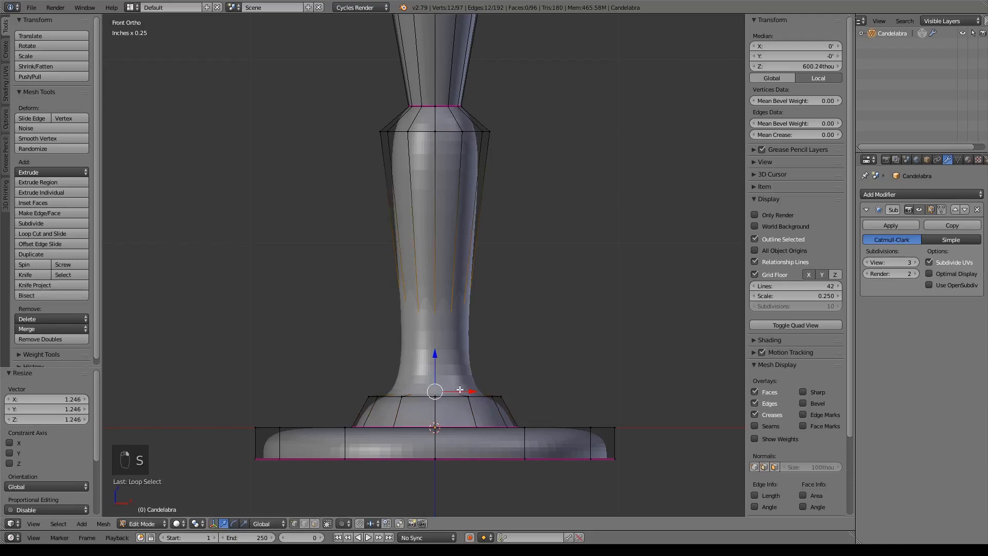
{"action": "key", "text": "shift+e"}
{"action": "left_click", "coordinate": [236, 391]}
{"action": "key", "text": "s"}
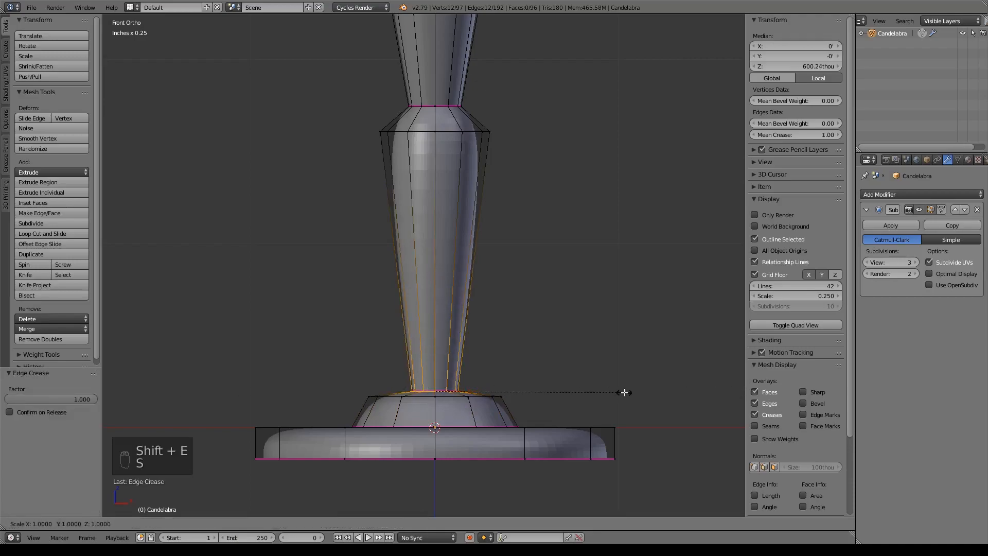
{"action": "left_click", "coordinate": [596, 397]}
- Add a loop cut around the base's top surface and raise it about 12.4 thou
{"action": "middle_click_drag", "start_coordinate": [595, 397], "coordinate": [550, 444]}
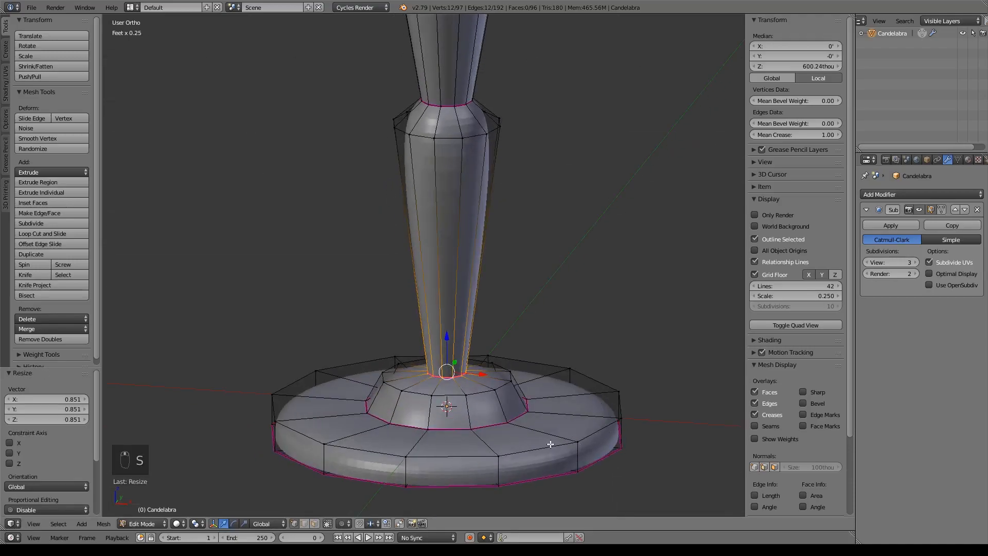
{"action": "key", "text": "ctrl+r"}
{"action": "left_click", "coordinate": [550, 442]}
{"action": "left_click_drag", "start_coordinate": [446, 396], "coordinate": [447, 358]}
- Add three evenly spaced loop cuts to the sloped band just below the shaft's waist
{"action": "middle_click_drag", "start_coordinate": [564, 444], "coordinate": [592, 425]}
{"action": "scroll", "coordinate": [562, 385], "scroll_direction": "down", "scroll_amount": 3}
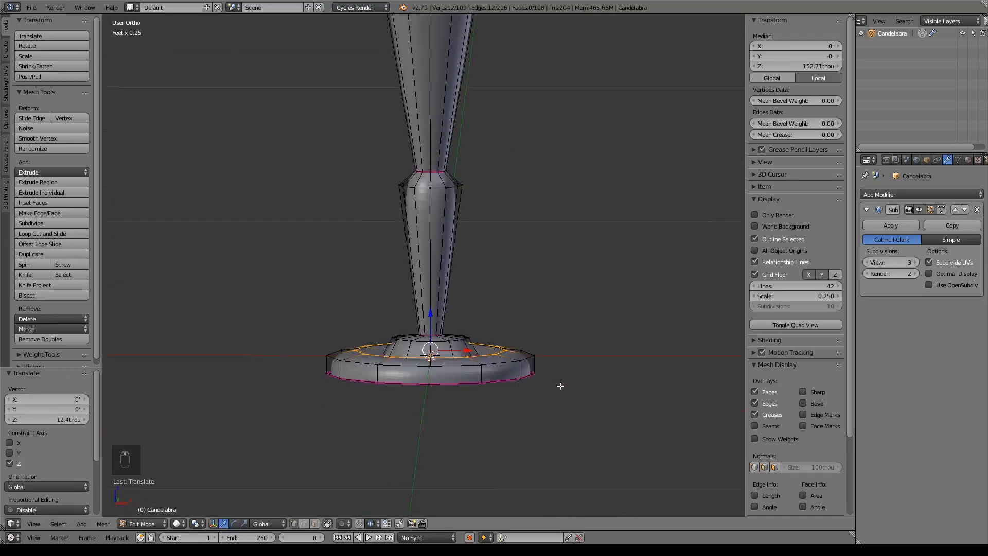
{"action": "middle_click_drag", "start_coordinate": [490, 194], "coordinate": [493, 284], "text": "shift"}
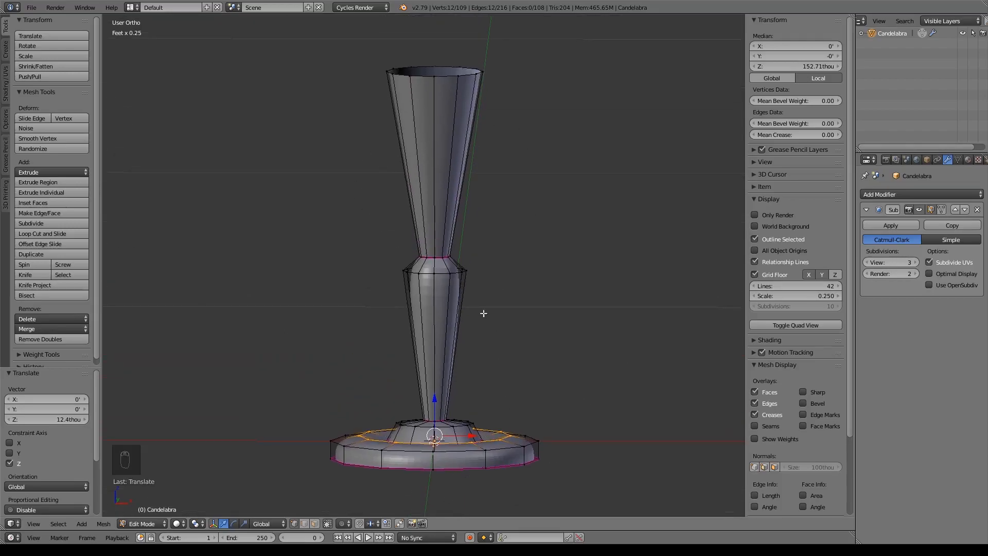
{"action": "key", "text": "KP_1"}
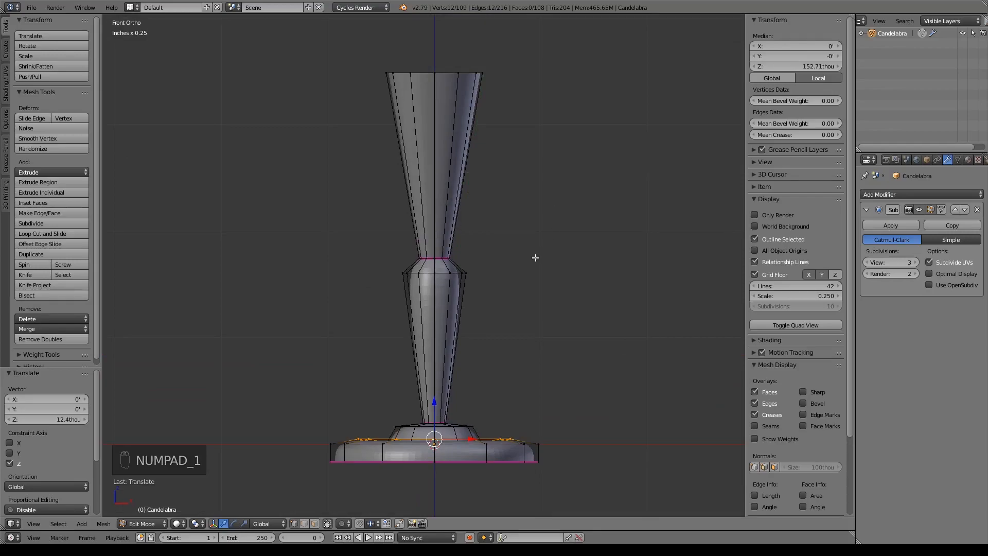
{"action": "middle_click_drag", "start_coordinate": [434, 345], "coordinate": [436, 359], "text": "shift"}
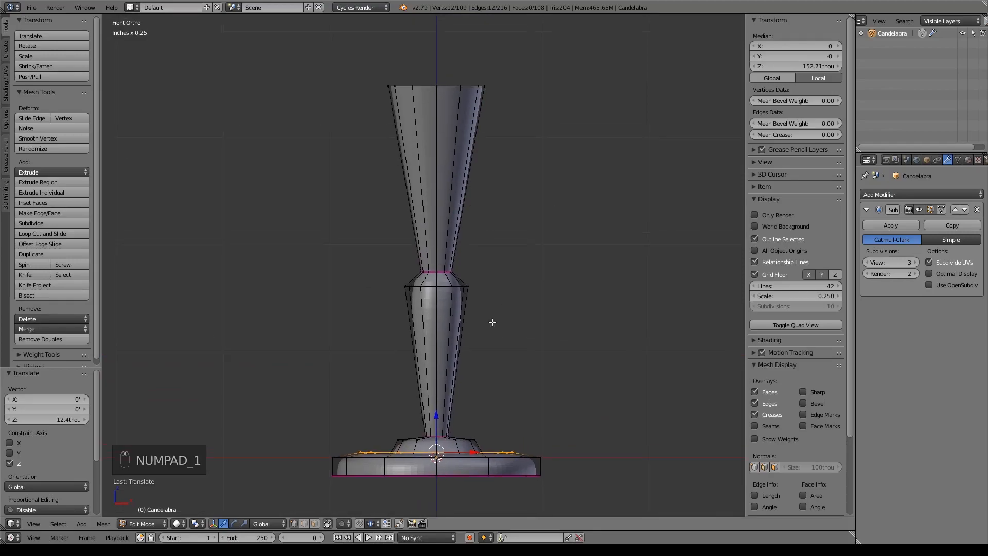
{"action": "key", "text": "ctrl+r"}
{"action": "scroll", "coordinate": [442, 278], "scroll_direction": "up", "scroll_amount": 1}
{"action": "left_click", "coordinate": [443, 278]}
{"action": "right_click", "coordinate": [443, 278]}
- Scale the middle of the three new loops outward to about 1.377 and raise it about 1.64 thou
{"action": "scroll", "coordinate": [525, 313], "scroll_direction": "up", "scroll_amount": 8}
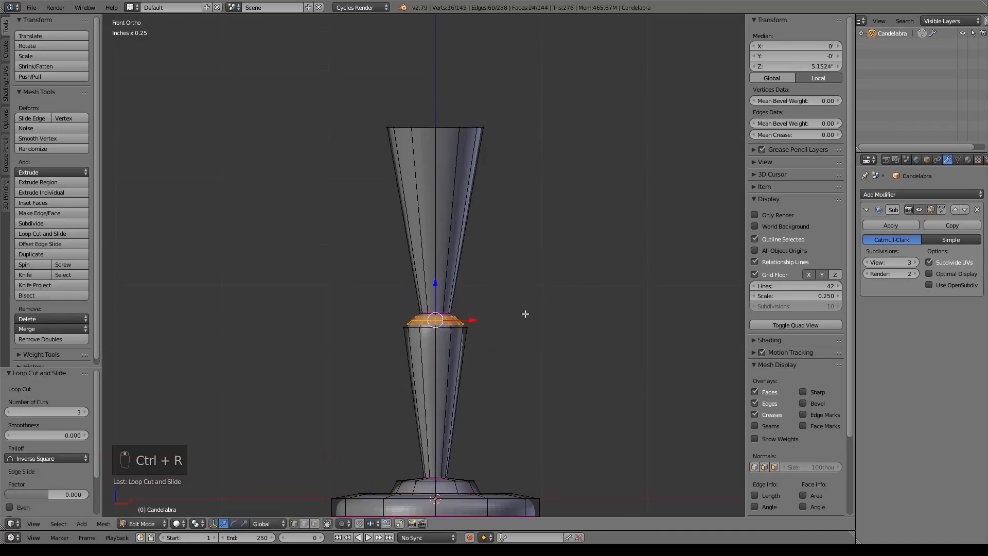
{"action": "middle_click_drag", "start_coordinate": [507, 322], "coordinate": [464, 130], "text": "shift"}
{"action": "right_click", "coordinate": [465, 282], "text": "alt"}
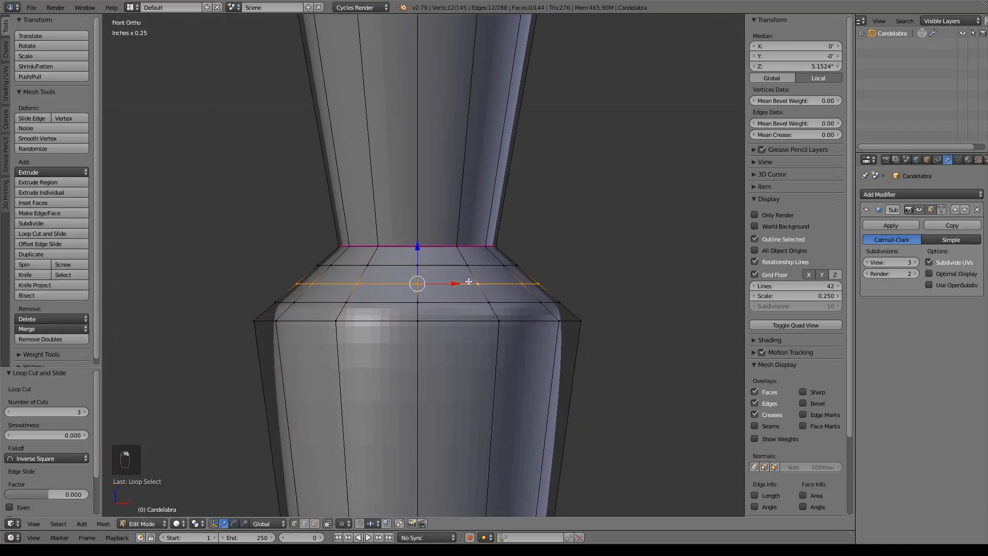
{"action": "key", "text": "s"}
{"action": "left_click", "coordinate": [613, 311]}
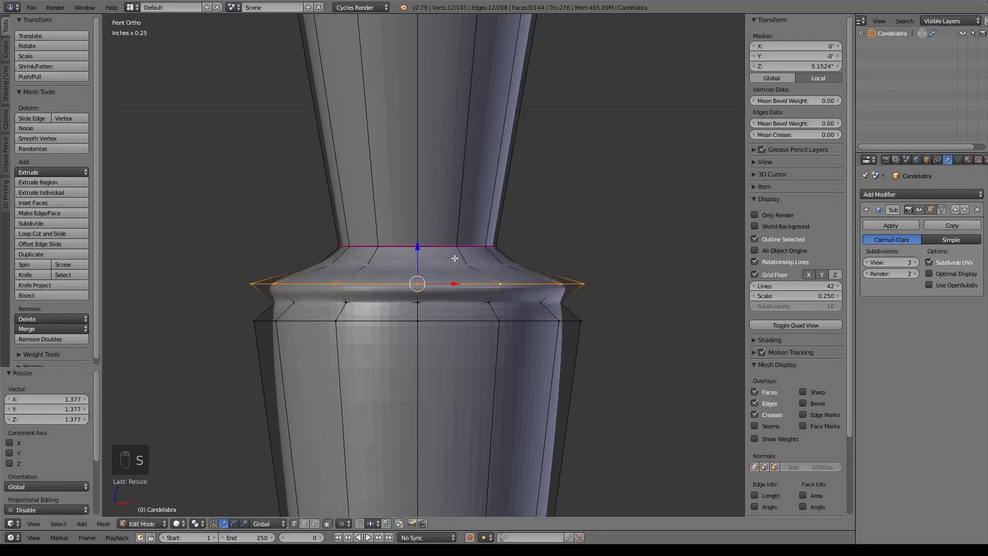
{"action": "left_click_drag", "start_coordinate": [421, 245], "coordinate": [420, 241]}
- Crease the loop just below the flared ring and the loop just above it to 1
{"action": "right_click", "coordinate": [385, 300], "text": "alt"}
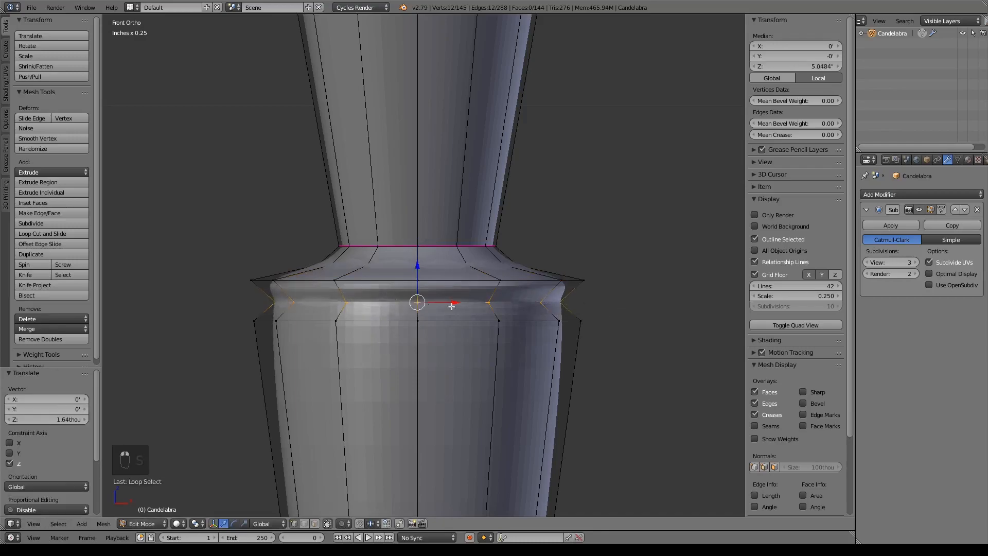
{"action": "key", "text": "shift+e"}
{"action": "left_click", "coordinate": [384, 337]}
{"action": "right_click", "coordinate": [363, 266], "text": "alt"}
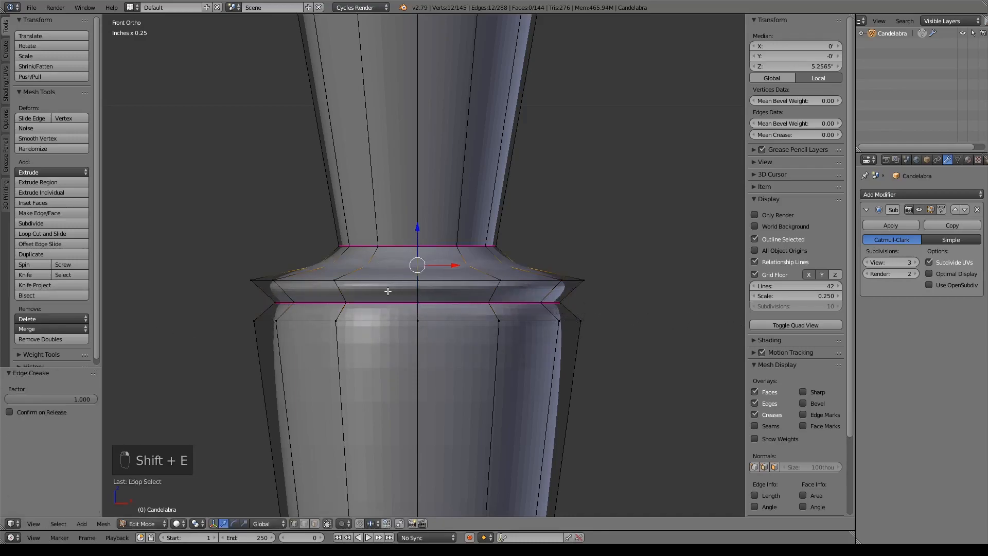
{"action": "key", "text": "shift+e"}
{"action": "left_click", "coordinate": [572, 320]}
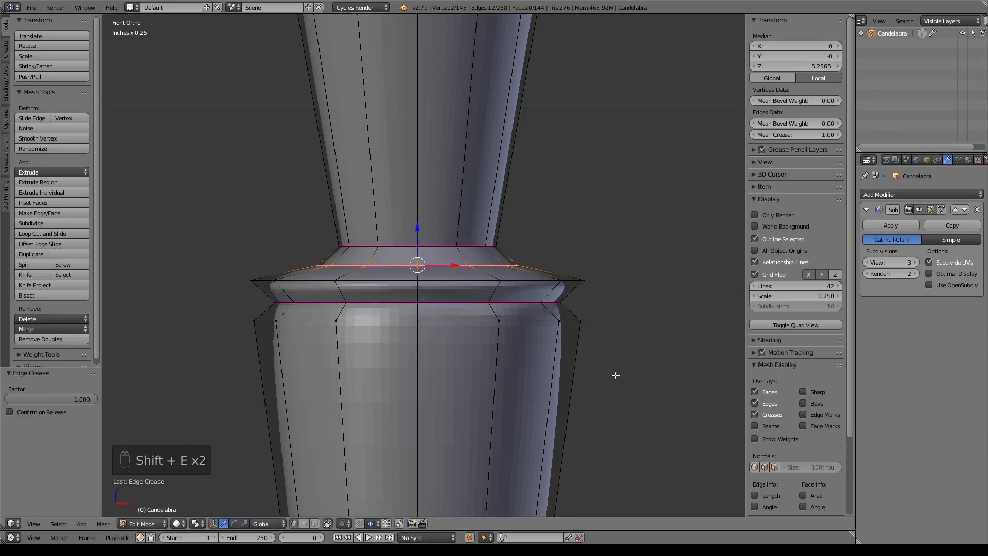
- Select all vertices of the ring at the shaft's waist and raise them about 225 thou
{"action": "scroll", "coordinate": [589, 293], "scroll_direction": "down", "scroll_amount": 6}
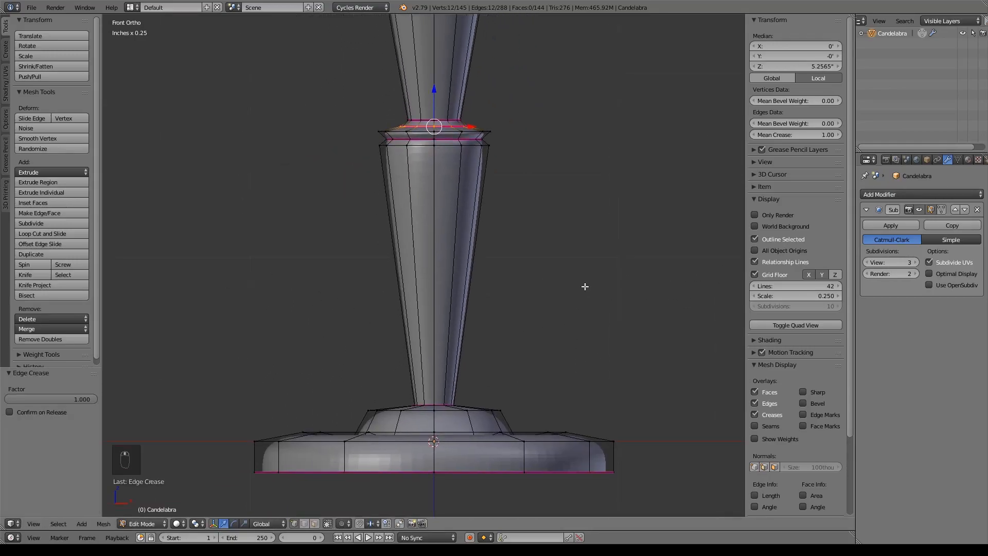
{"action": "scroll", "coordinate": [556, 329], "scroll_direction": "down", "scroll_amount": 3}
{"action": "key", "text": "a"}
{"action": "key", "text": "z"}
{"action": "key", "text": "b"}
{"action": "left_click_drag", "start_coordinate": [309, 231], "coordinate": [538, 307]}
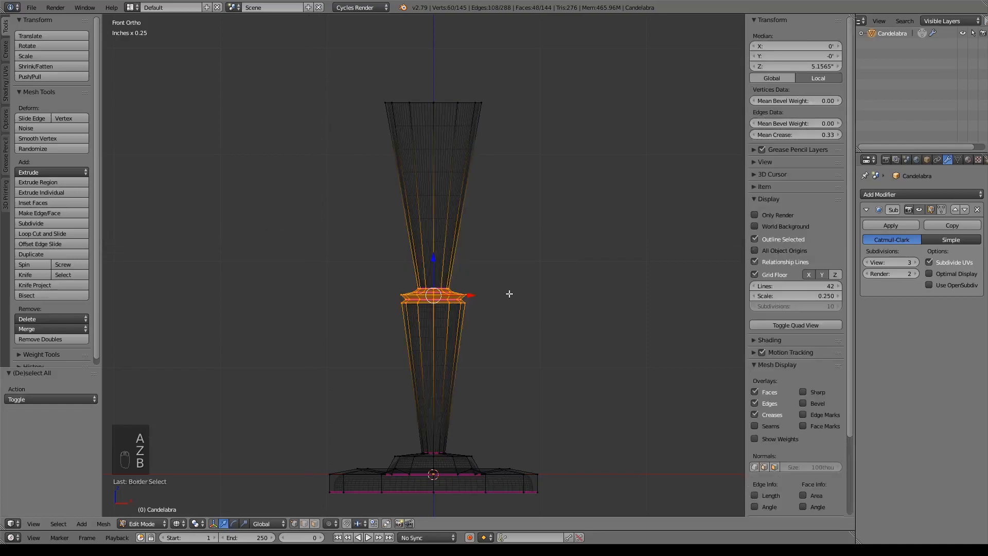
{"action": "left_click_drag", "start_coordinate": [434, 255], "coordinate": [447, 161]}
{"action": "scroll", "coordinate": [523, 230], "scroll_direction": "up", "scroll_amount": 2, "text": "shift"}
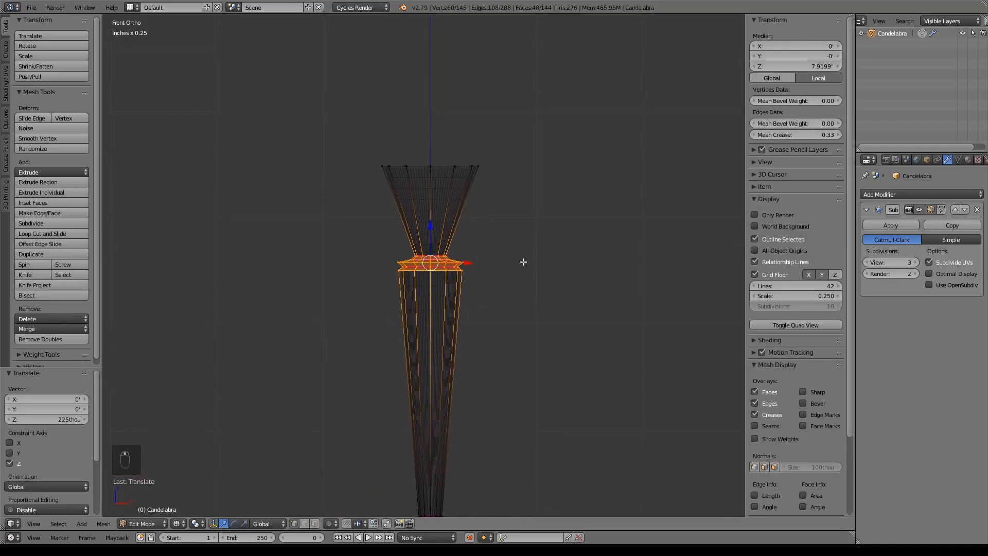
- Add a loop cut around the flared cup, scale it outward and lower it to a local Z of about 8.516"
{"action": "key", "text": "ctrl+r"}
{"action": "left_click", "coordinate": [447, 212]}
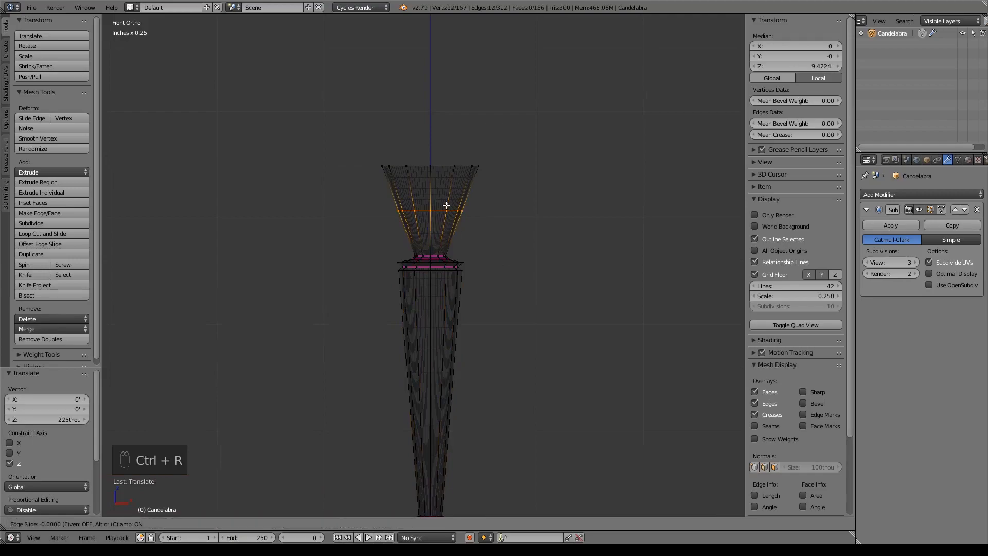
{"action": "right_click", "coordinate": [447, 211]}
{"action": "key", "text": "s"}
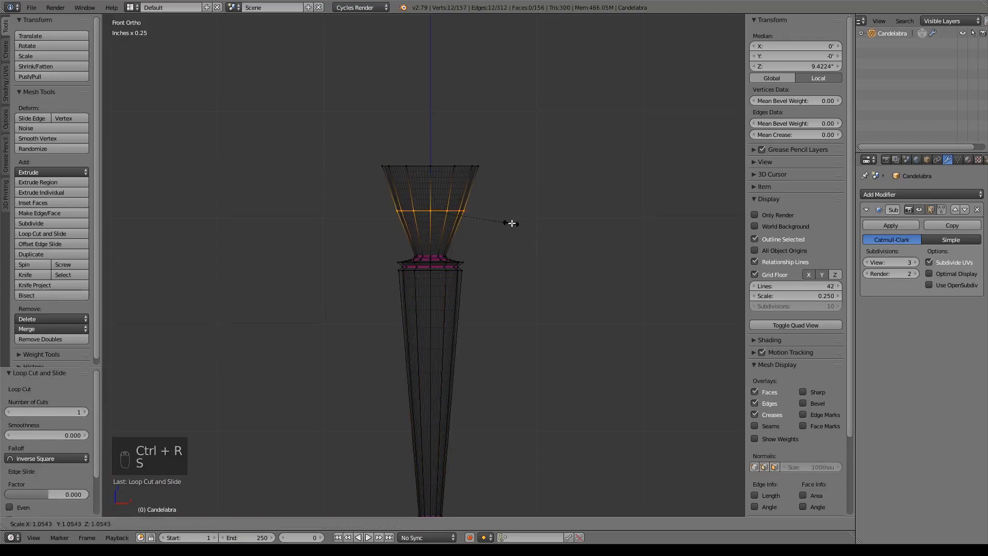
{"action": "left_click", "coordinate": [525, 223]}
{"action": "left_click_drag", "start_coordinate": [441, 177], "coordinate": [440, 207]}
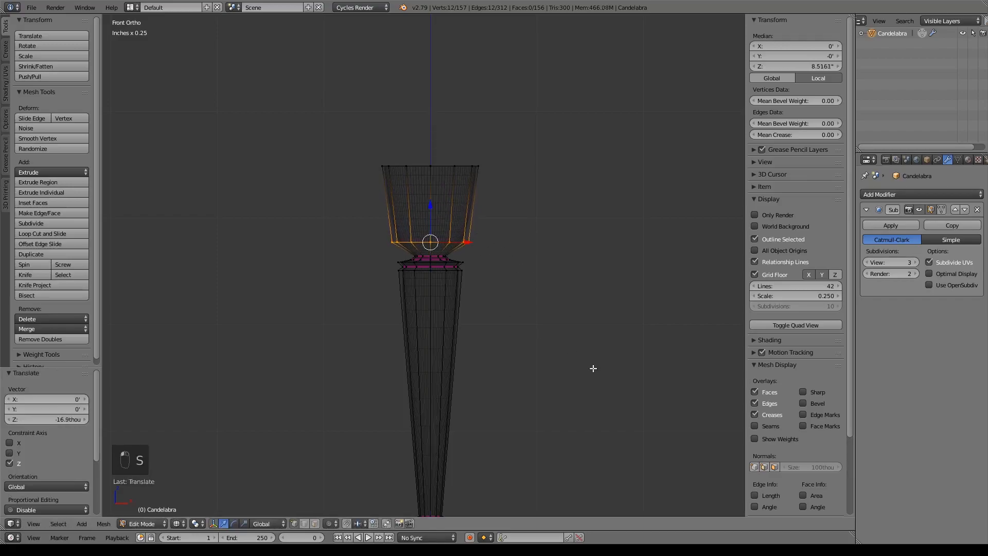
- Add three evenly spaced loop cuts along the shaft below the ring
{"action": "middle_click_drag", "start_coordinate": [586, 361], "coordinate": [582, 249], "text": "shift"}
{"action": "key", "text": "ctrl+r"}
{"action": "scroll", "coordinate": [472, 278], "scroll_direction": "up", "scroll_amount": 2}
{"action": "left_click", "coordinate": [473, 278]}
{"action": "right_click", "coordinate": [473, 278]}
- Add three loop cuts to each of the two middle bands of the shaft
{"action": "key", "text": "ctrl+r"}
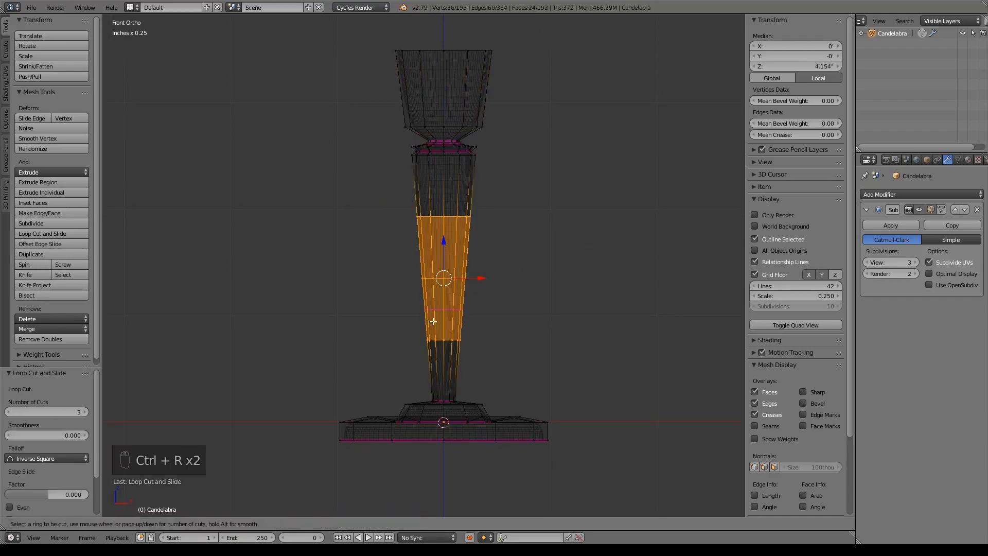
{"action": "left_click", "coordinate": [443, 311]}
{"action": "right_click", "coordinate": [443, 312]}
{"action": "key", "text": "ctrl+r"}
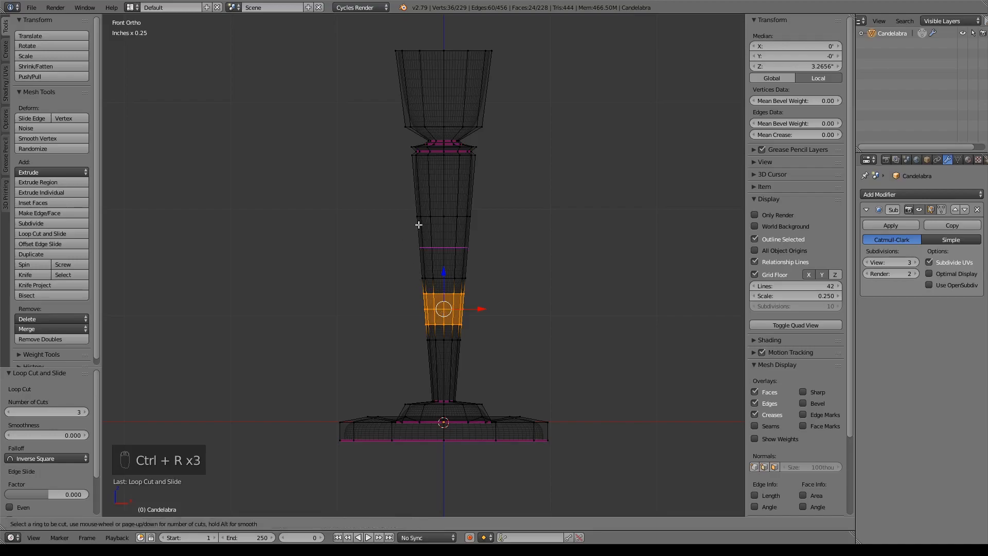
{"action": "left_click", "coordinate": [455, 241]}
{"action": "right_click", "coordinate": [455, 240]}
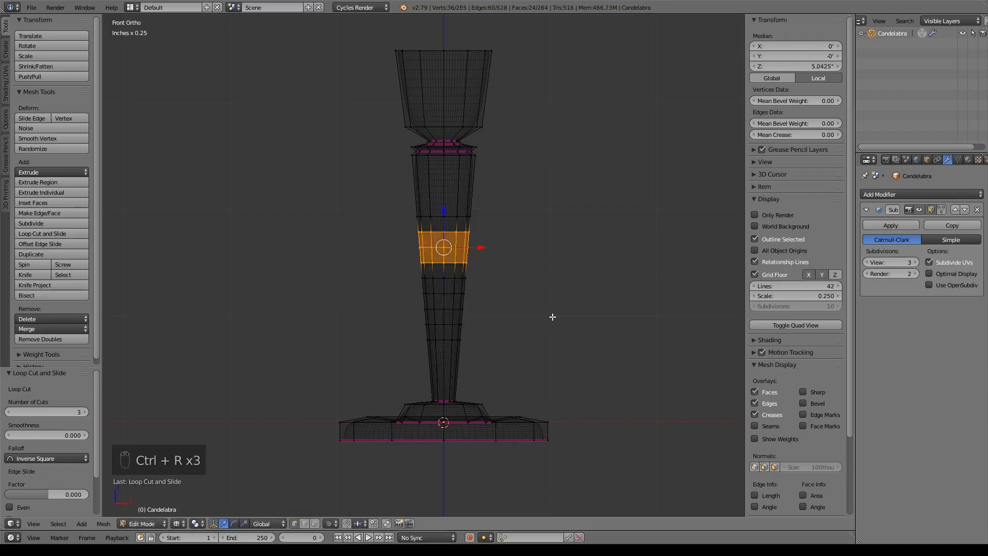
- Scale the upper band's middle loop outward to about 1.634 and the lower band's middle loop outward into a smaller bulge
{"action": "scroll", "coordinate": [484, 250], "scroll_direction": "up", "scroll_amount": 2}
{"action": "right_click", "coordinate": [467, 237], "text": "alt"}
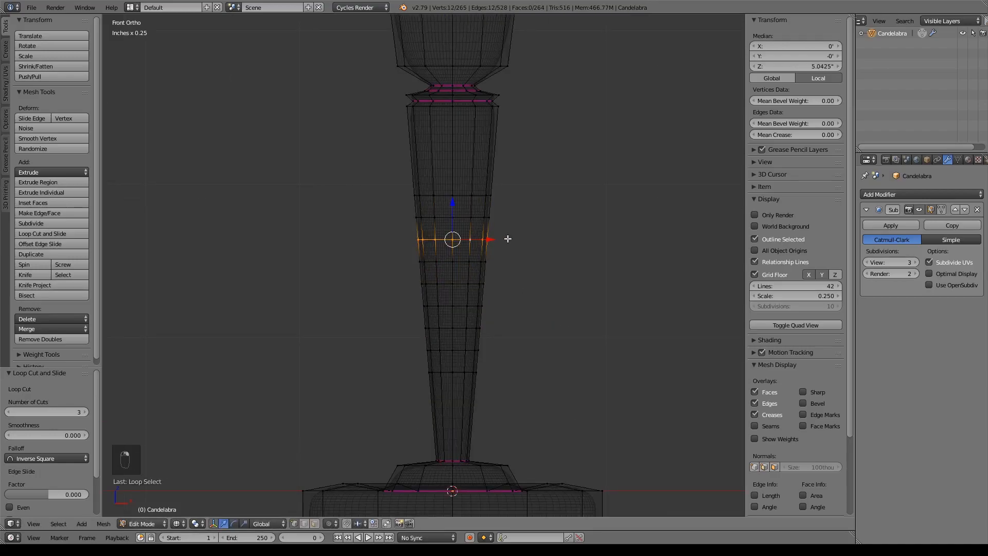
{"action": "key", "text": "s"}
{"action": "left_click", "coordinate": [542, 250]}
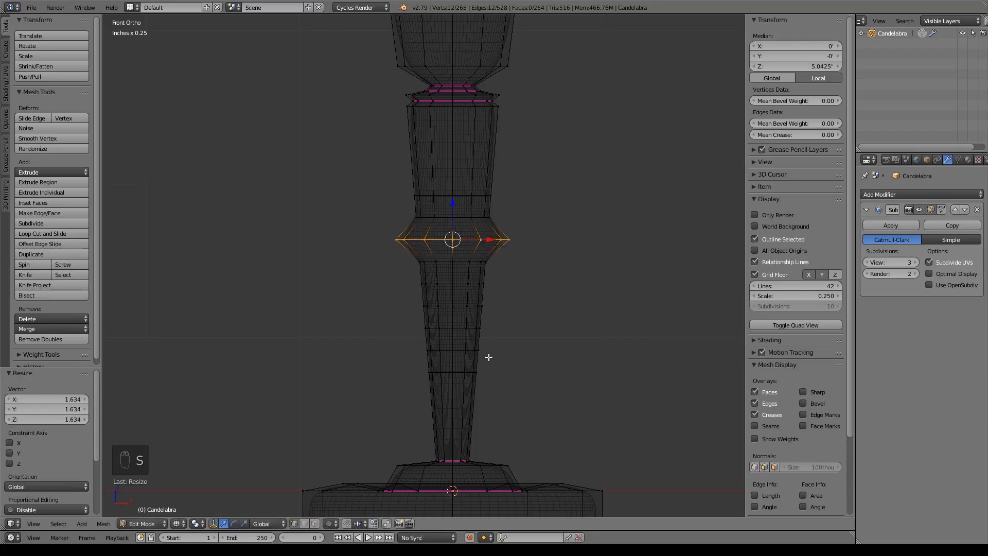
{"action": "right_click", "coordinate": [461, 350], "text": "alt"}
{"action": "key", "text": "s"}
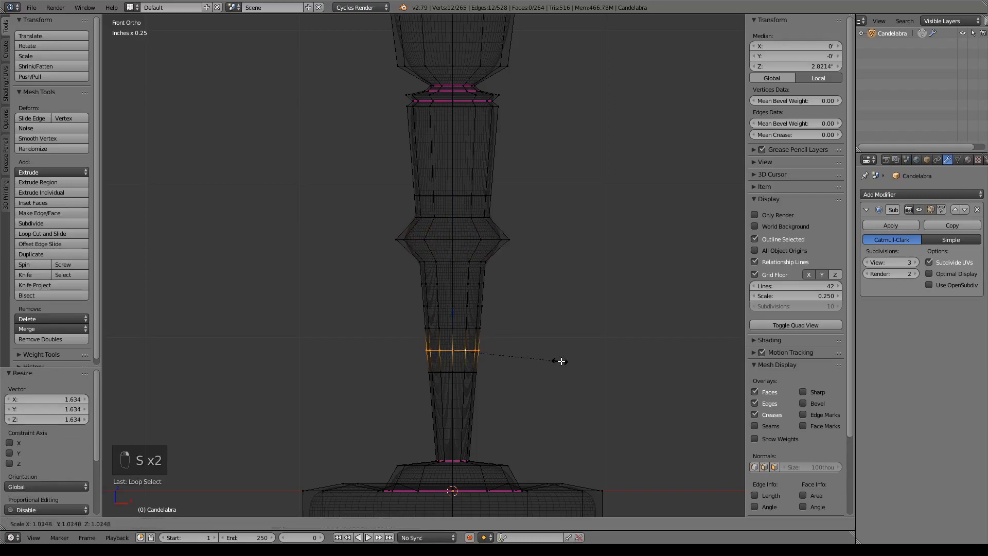
{"action": "left_click", "coordinate": [611, 370]}
- Crease the loops directly above and below both shaft bulges to 1
{"action": "right_click", "coordinate": [466, 326], "text": "alt"}
{"action": "right_click", "coordinate": [459, 370], "text": "alt+shift"}
{"action": "key", "text": "shift+e"}
{"action": "left_click", "coordinate": [309, 322]}
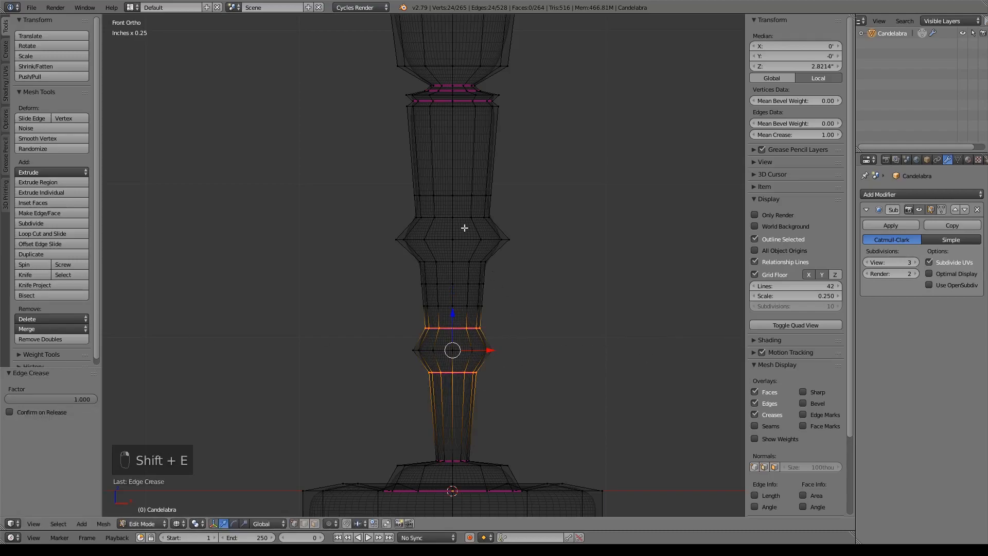
{"action": "right_click", "coordinate": [465, 219], "text": "alt"}
{"action": "right_click", "coordinate": [455, 261], "text": "alt+shift"}
{"action": "key", "text": "shift+e"}
{"action": "left_click", "coordinate": [600, 280]}
- Examine the smoothed candelabra in solid shading, with and without its editing mesh
{"action": "key", "text": "z"}
{"action": "scroll", "coordinate": [562, 332], "scroll_direction": "down", "scroll_amount": 4}
{"action": "middle_click_drag", "start_coordinate": [589, 322], "coordinate": [530, 307]}
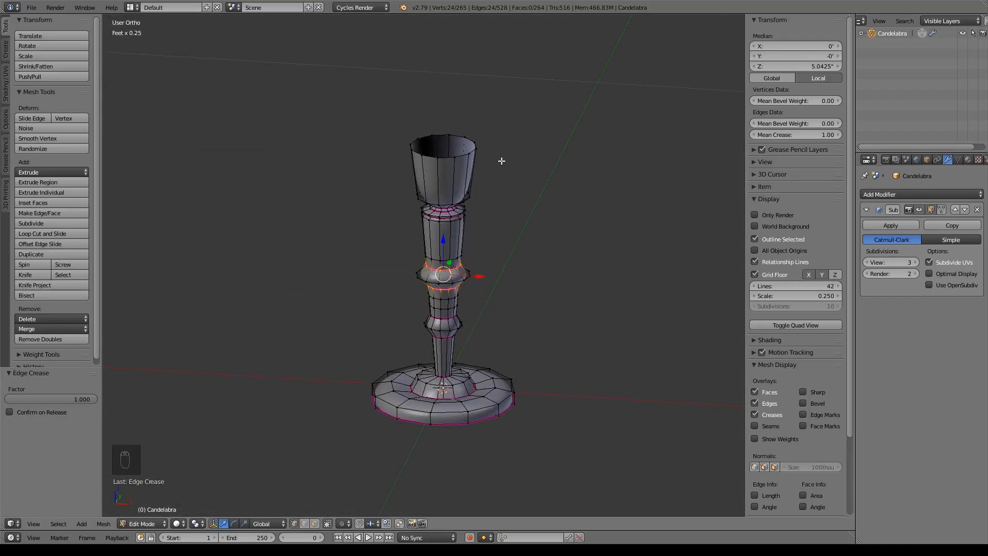
{"action": "middle_click_drag", "start_coordinate": [524, 392], "coordinate": [480, 390]}
{"action": "scroll", "coordinate": [480, 389], "scroll_direction": "up", "scroll_amount": 3}
{"action": "middle_click_drag", "start_coordinate": [556, 173], "coordinate": [518, 276], "text": "shift"}
{"action": "key", "text": "Tab"}
{"action": "mouse_move", "coordinate": [518, 312]}
{"action": "middle_mouse_down"}
{"action": "mouse_move", "coordinate": [637, 329]}
{"action": "mouse_move", "coordinate": [509, 328]}
{"action": "middle_mouse_up"}
{"action": "key", "text": "Tab"}
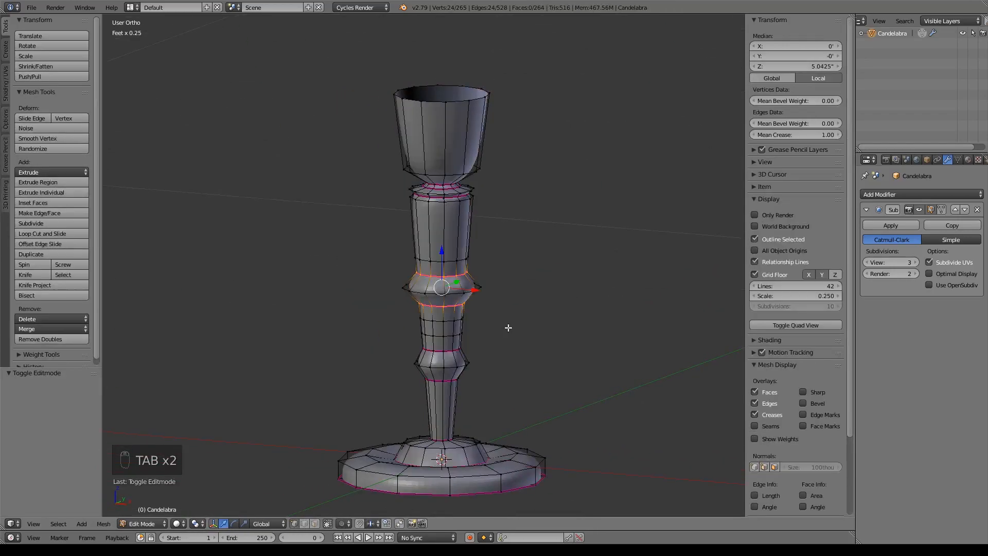
- Undo the shaft's bulges, creases and added loop cuts, back to the plain tapered shaft
{"action": "key", "text": "ctrl+z"}
{"action": "key", "text": "ctrl+z"}
{"action": "key", "text": "ctrl+z"}
{"action": "key", "text": "ctrl+z"}
{"action": "key", "text": "ctrl+z"}
{"action": "key", "text": "ctrl+z"}
{"action": "key", "text": "ctrl+z"}
{"action": "key", "text": "ctrl+z"}
{"action": "key", "text": "ctrl+z"}
{"action": "key", "text": "ctrl+z"}
{"action": "key", "text": "ctrl+z"}
{"action": "key", "text": "ctrl+z"}
{"action": "key", "text": "ctrl+z"}
{"action": "key", "text": "ctrl+z"}
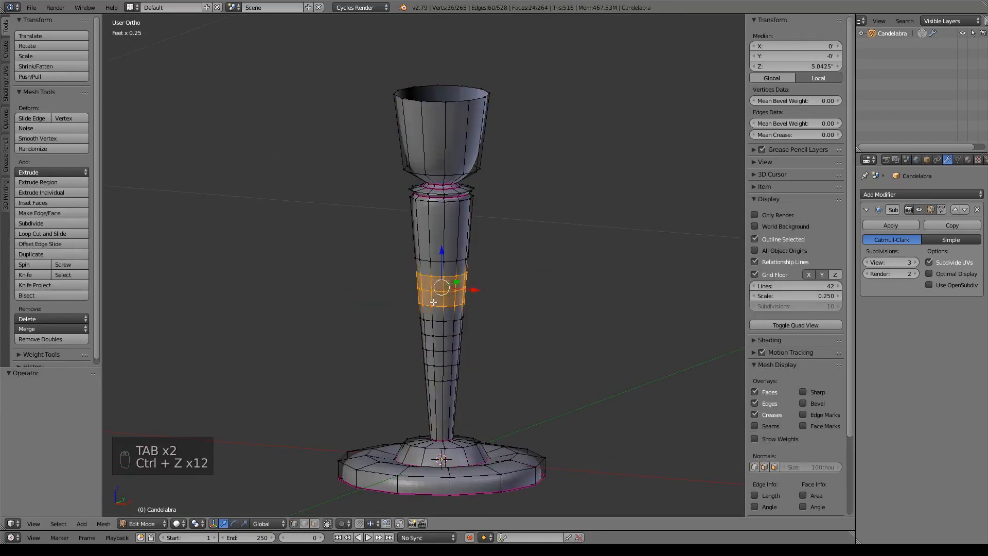
{"action": "key", "text": "ctrl+z"}
- Add a loop cut slid down the shaft by a factor of about 0.429 and three evenly spaced loop cuts below it
{"action": "middle_click_drag", "start_coordinate": [468, 352], "coordinate": [580, 310]}
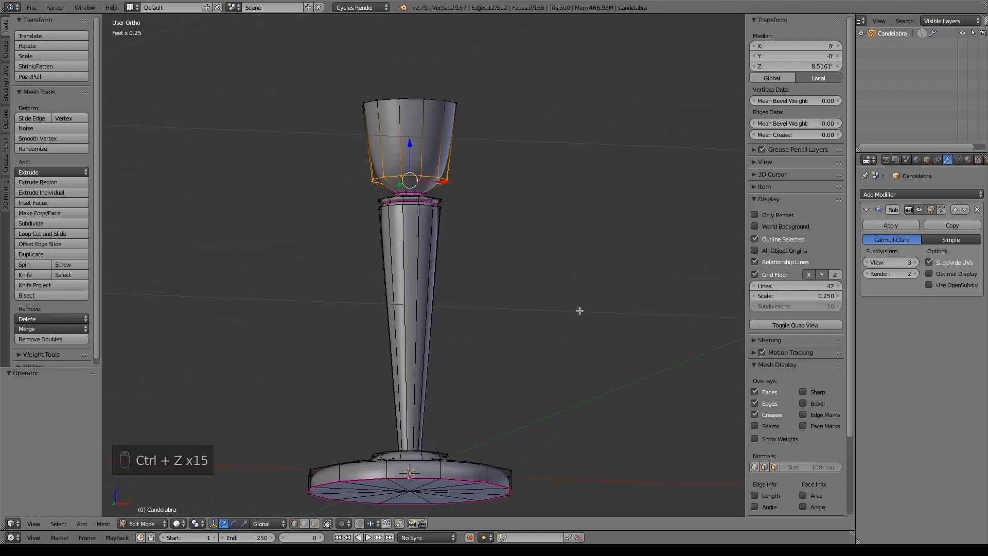
{"action": "scroll", "coordinate": [564, 334], "scroll_direction": "up", "scroll_amount": 3}
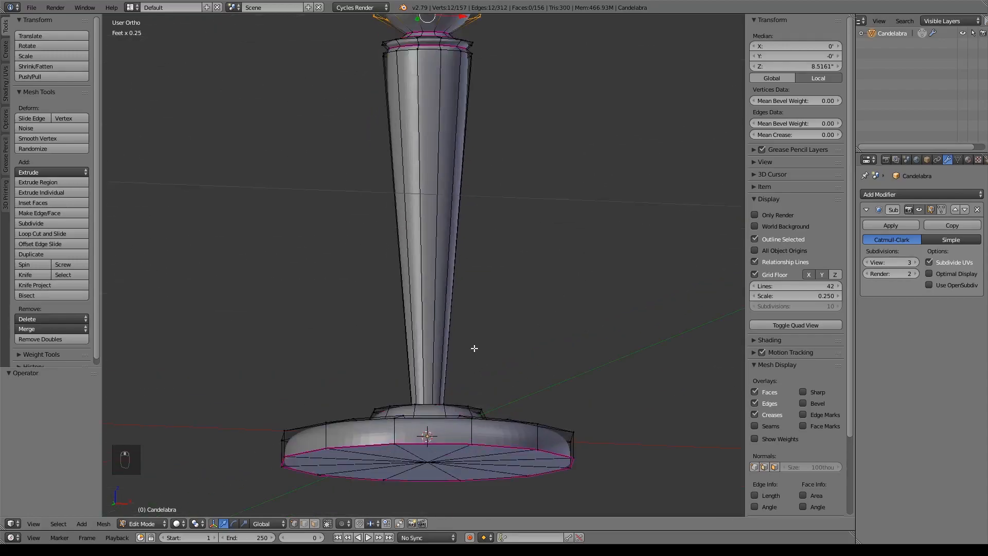
{"action": "key", "text": "KP_1"}
{"action": "key", "text": "ctrl+r"}
{"action": "left_click", "coordinate": [448, 225]}
{"action": "left_click", "coordinate": [444, 301]}
{"action": "key", "text": "ctrl+r"}
{"action": "scroll", "coordinate": [448, 344], "scroll_direction": "up", "scroll_amount": 1}
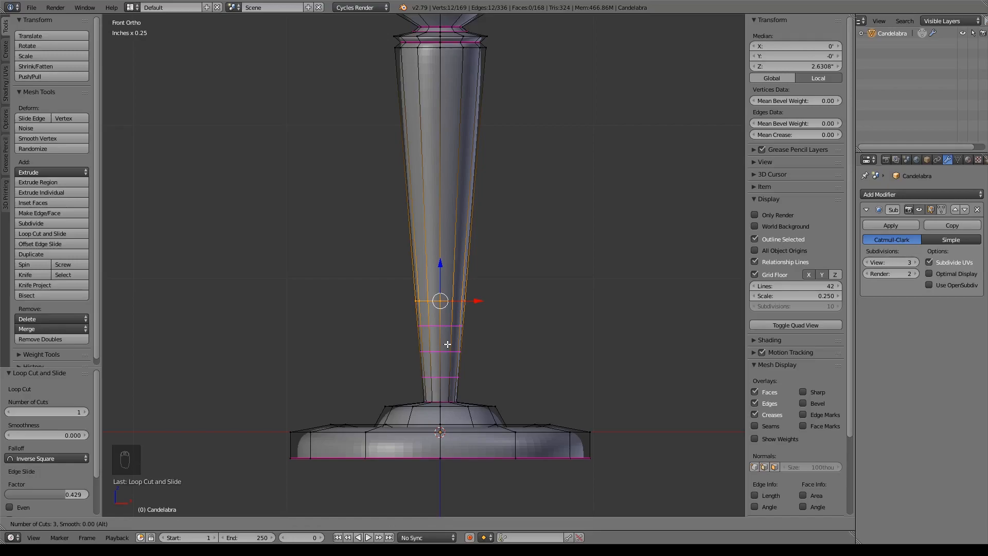
{"action": "left_click", "coordinate": [448, 344]}
{"action": "right_click", "coordinate": [448, 344]}
- Scale the top one of the three new loops outward into a bulge and crease the loop above it to 1
{"action": "right_click", "coordinate": [445, 327], "text": "alt"}
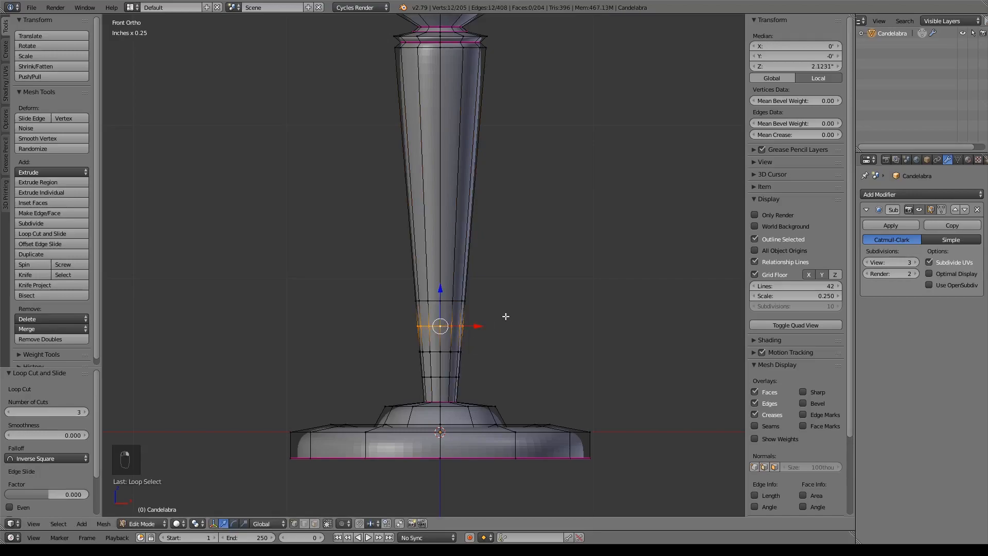
{"action": "key", "text": "s"}
{"action": "left_click", "coordinate": [568, 328]}
{"action": "right_click", "coordinate": [452, 299], "text": "alt"}
{"action": "key", "text": "shift+e"}
{"action": "left_click", "coordinate": [482, 330]}
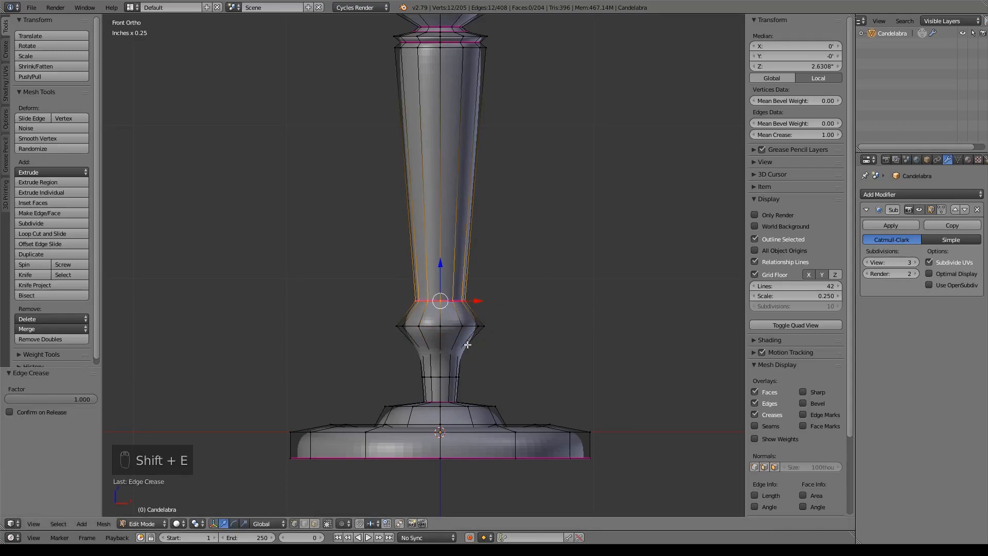
- Raise the lowest loop of the narrow neck about 28.5 thou, close beneath the bulge's lower loop
{"action": "right_click", "coordinate": [446, 352], "text": "alt"}
{"action": "right_click", "coordinate": [448, 377], "text": "alt"}
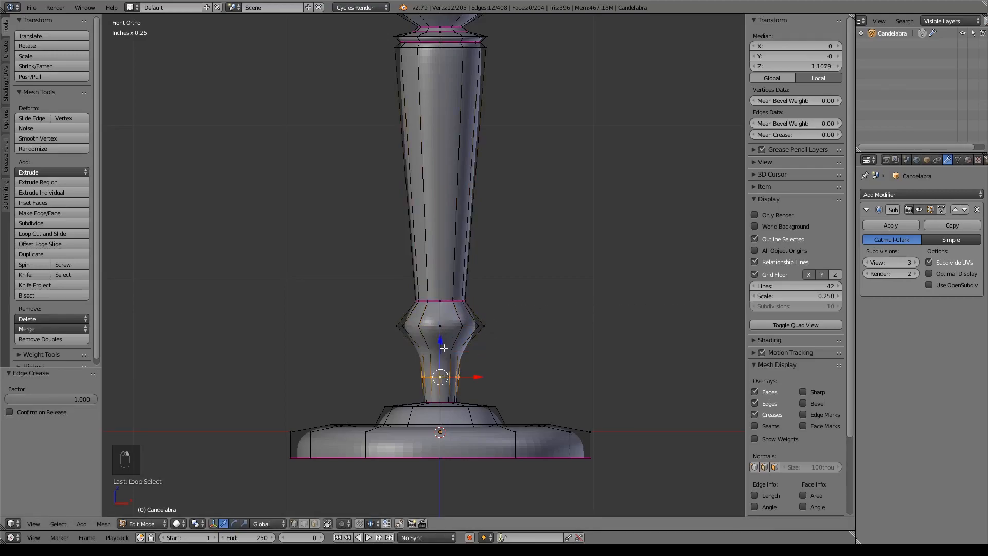
{"action": "key", "text": "g"}
{"action": "key", "text": "z"}
{"action": "left_click", "coordinate": [444, 356]}
- Scale the bulge's lower loop slightly outward and crease the neck loop just beneath it to 1
{"action": "right_click", "coordinate": [445, 352], "text": "alt"}
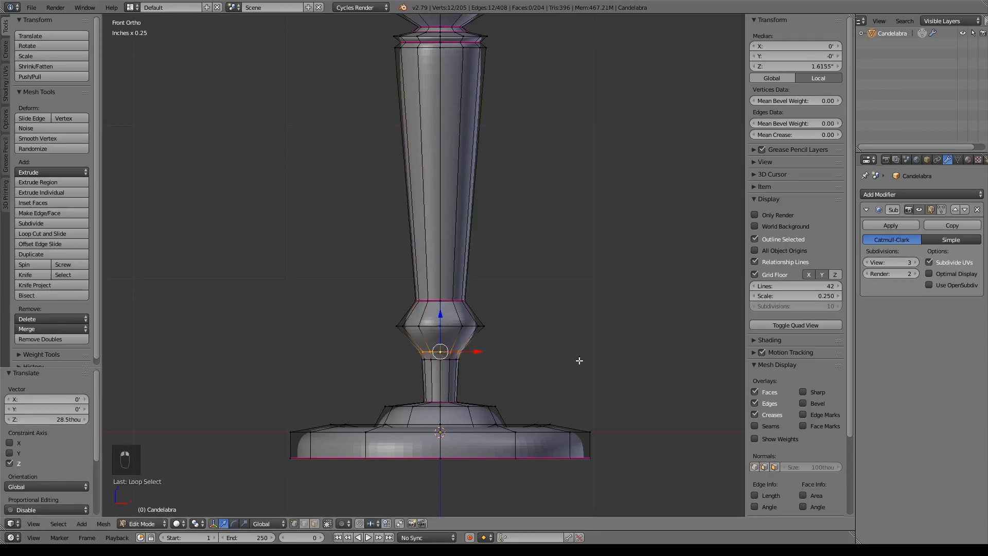
{"action": "key", "text": "s"}
{"action": "left_click", "coordinate": [603, 365]}
{"action": "right_click", "coordinate": [446, 359], "text": "alt"}
{"action": "key", "text": "shift+e"}
{"action": "left_click", "coordinate": [584, 402]}
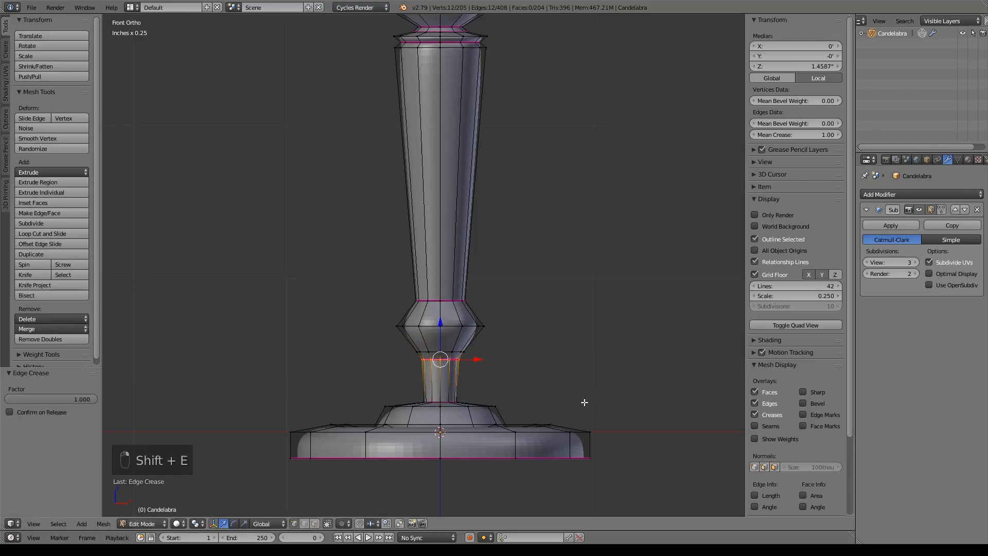
- Scale the bulge's widest loop further outward and move it up to a local Z of about 2.339"
{"action": "right_click", "coordinate": [474, 326], "text": "alt"}
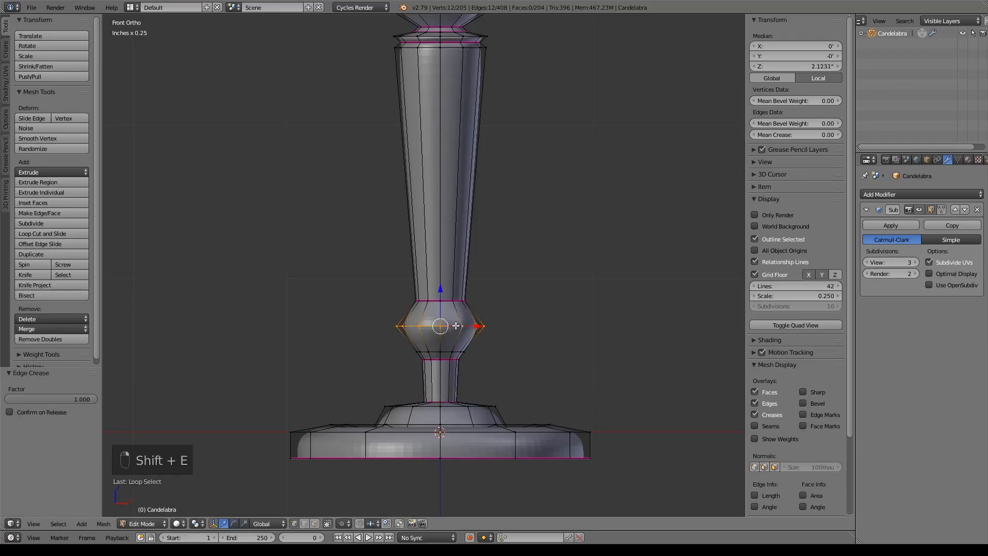
{"action": "key", "text": "g"}
{"action": "key", "text": "z"}
{"action": "left_click", "coordinate": [441, 273]}
{"action": "key", "text": "s"}
{"action": "left_click", "coordinate": [546, 313]}
{"action": "left_click_drag", "start_coordinate": [444, 274], "coordinate": [444, 275]}
{"action": "scroll", "coordinate": [579, 256], "scroll_direction": "down", "scroll_amount": 2}
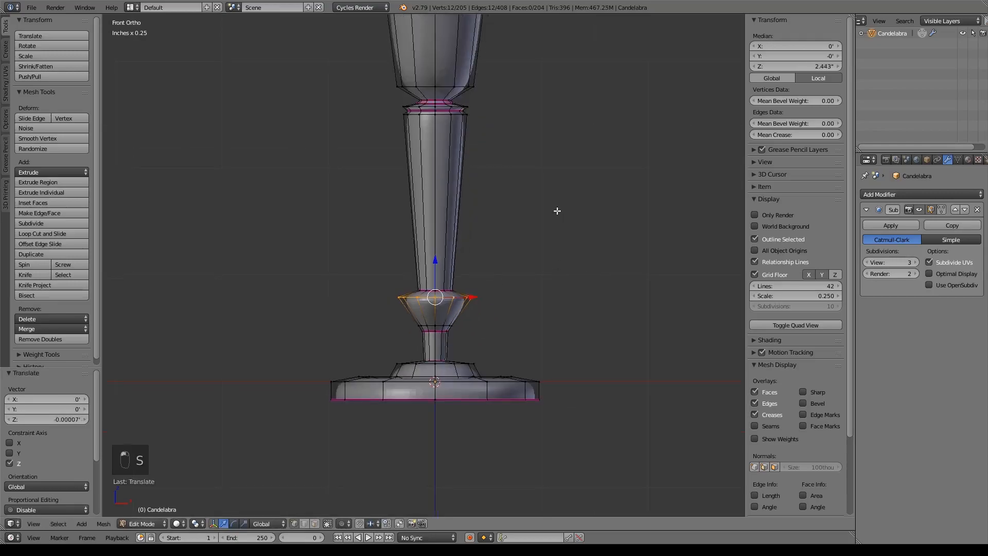
{"action": "middle_click_drag", "start_coordinate": [557, 210], "coordinate": [549, 291], "text": "shift"}
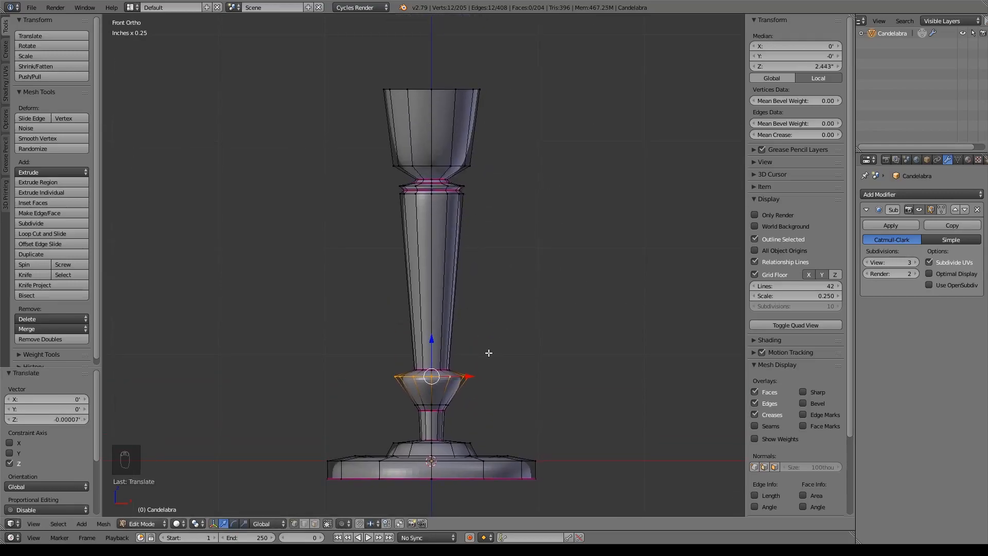
{"action": "left_click_drag", "start_coordinate": [435, 344], "coordinate": [436, 347]}
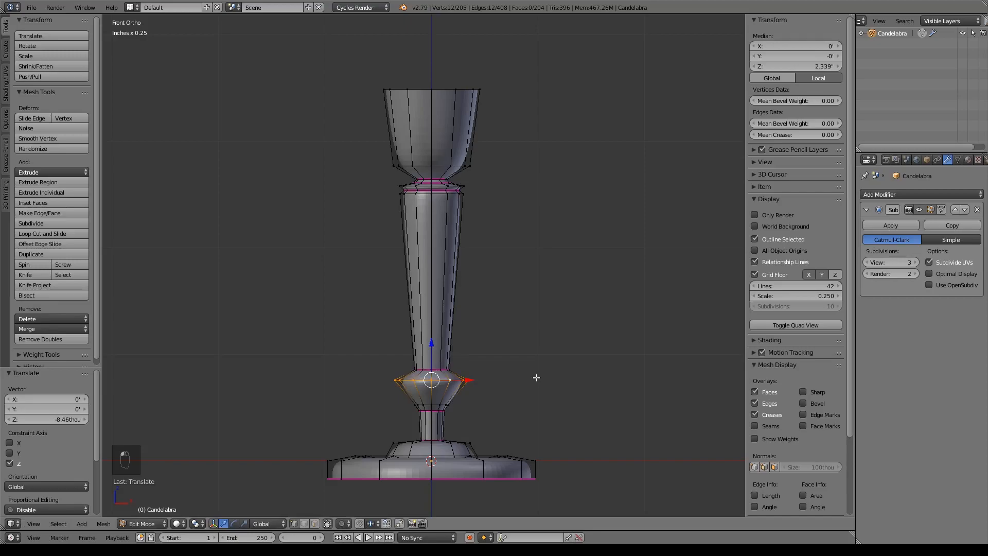
- Add a loop cut slid 0.8 down the shaft's long section and another midway between it and the creased edge above the bulge
{"action": "key", "text": "Tab"}
{"action": "middle_click_drag", "start_coordinate": [514, 380], "coordinate": [538, 378]}
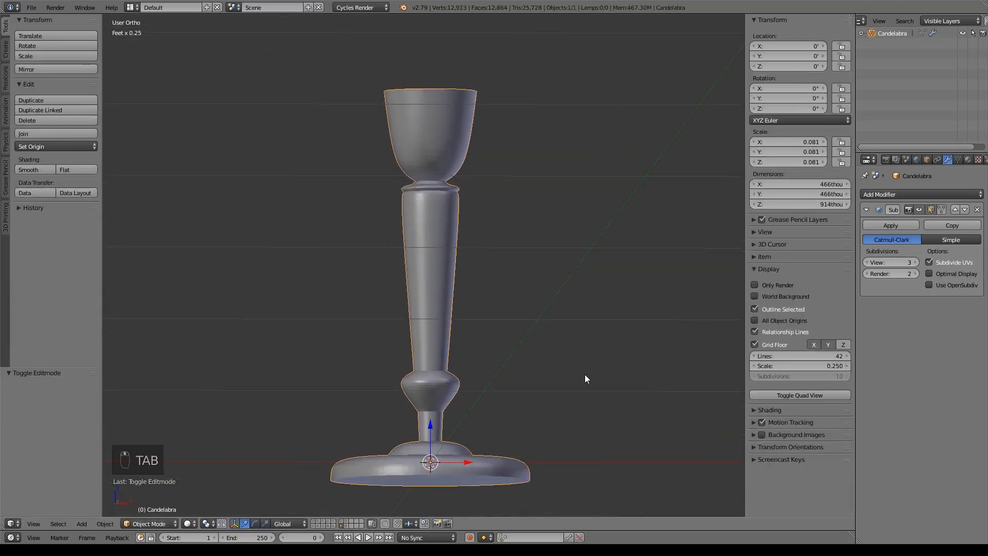
{"action": "key", "text": "Tab"}
{"action": "key", "text": "ctrl+r"}
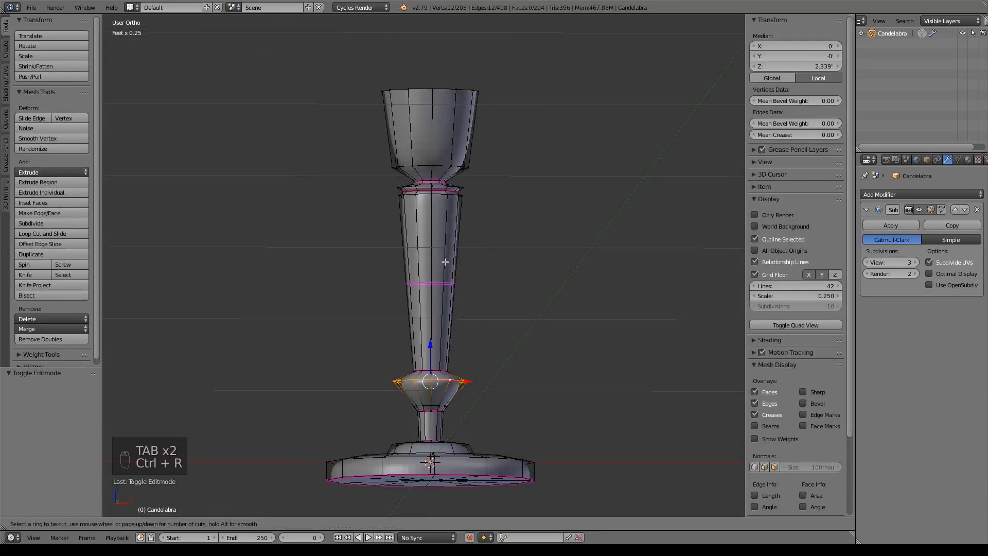
{"action": "left_click", "coordinate": [445, 261]}
{"action": "left_click", "coordinate": [443, 355]}
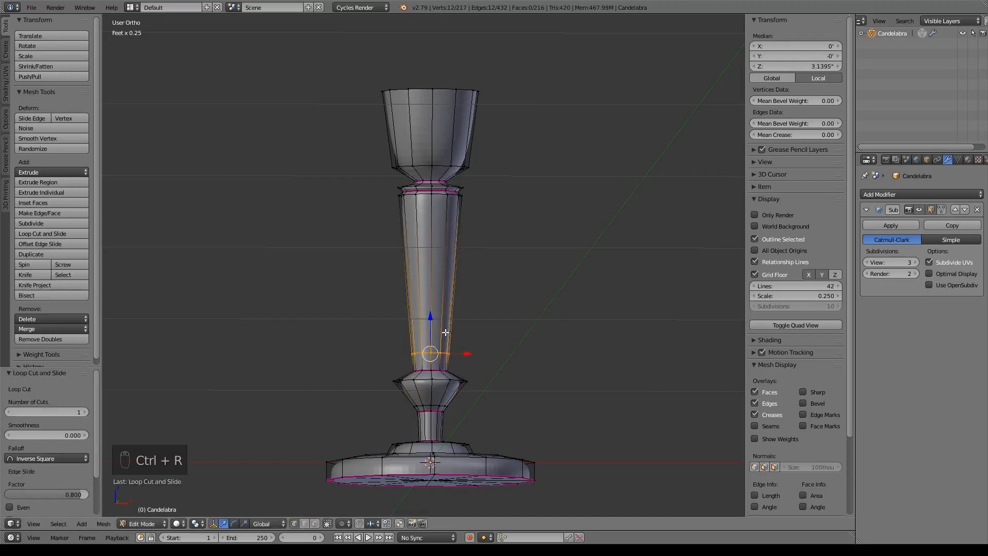
{"action": "key", "text": "ctrl+r"}
{"action": "left_click", "coordinate": [442, 360]}
{"action": "right_click", "coordinate": [443, 360]}
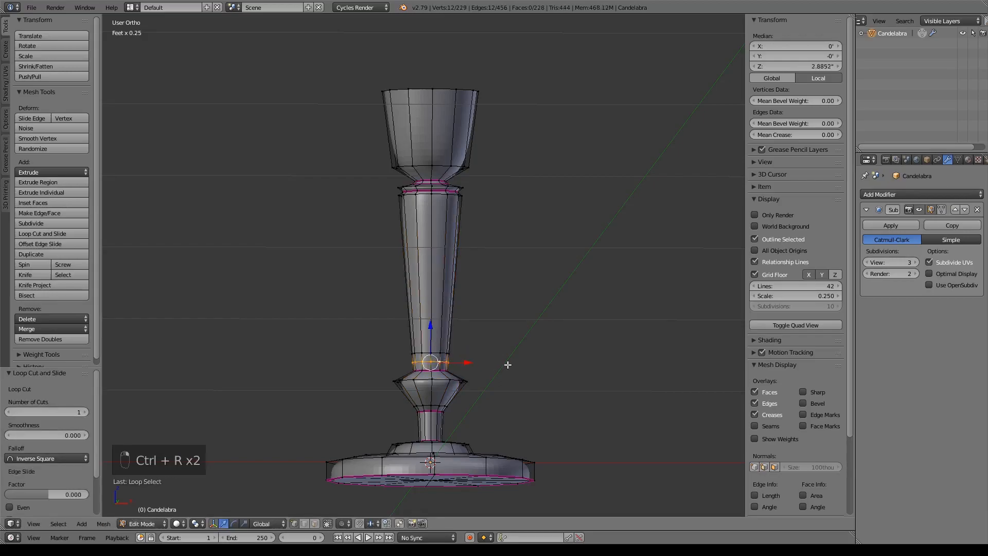
- Scale the new loop just above the bulge outward by about 1.46 and crease the shaft loop above it to 1
{"action": "key", "text": "s"}
{"action": "left_click", "coordinate": [536, 367]}
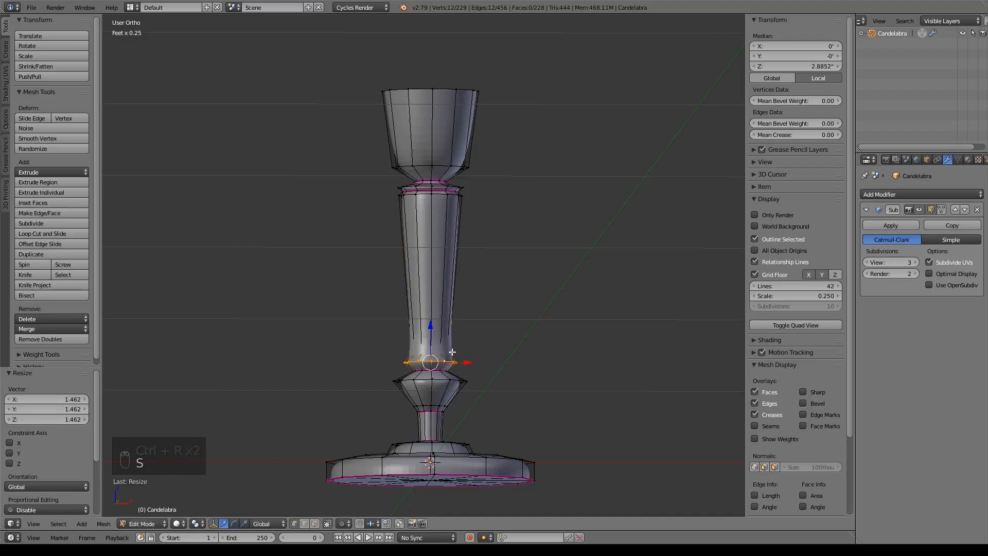
{"action": "key", "text": "shift+e"}
{"action": "left_click", "coordinate": [624, 377]}
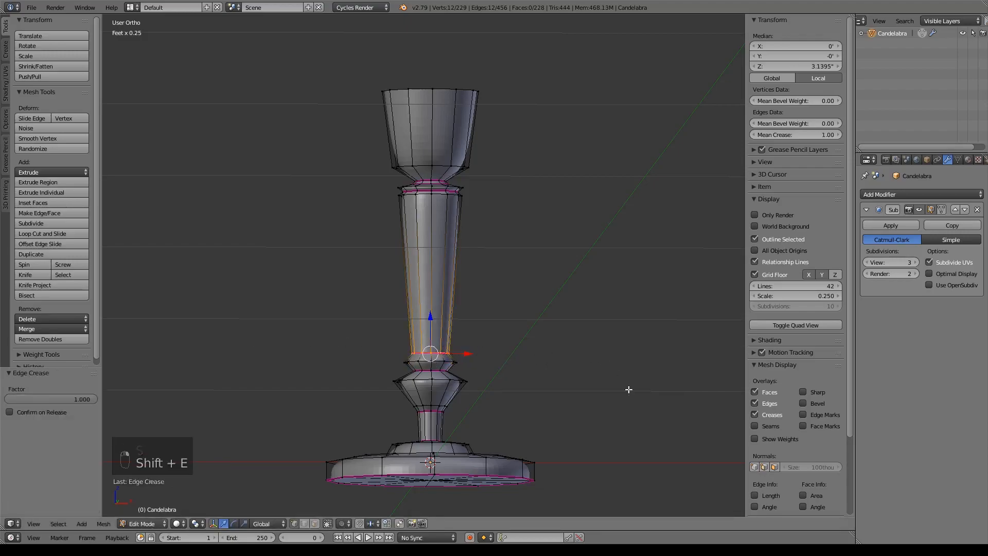
- Add a centred loop cut to the narrow neck below the bulge and another midway between it and the creased edge above
{"action": "middle_click_drag", "start_coordinate": [653, 411], "coordinate": [626, 412]}
{"action": "key", "text": "ctrl+r"}
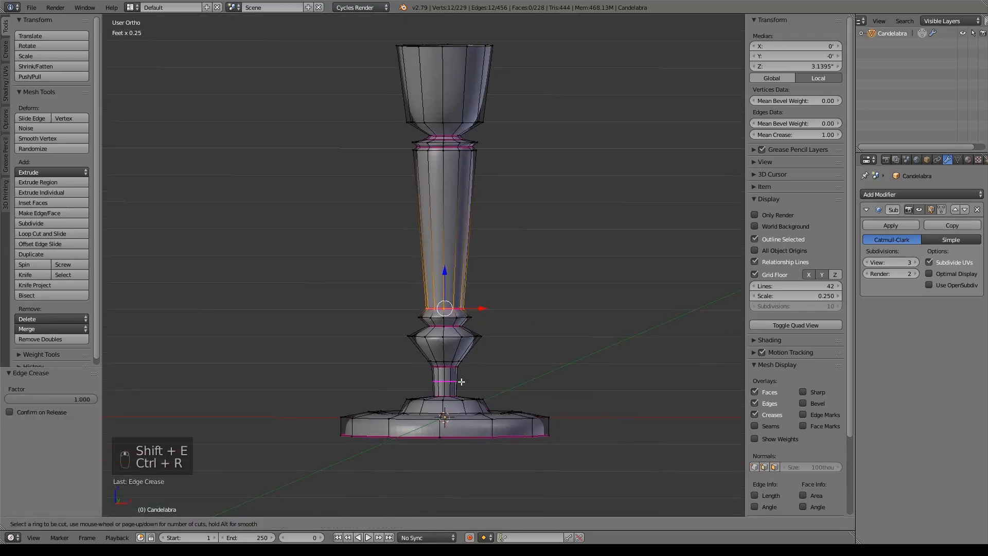
{"action": "left_click", "coordinate": [451, 385]}
{"action": "right_click", "coordinate": [450, 385]}
{"action": "key", "text": "ctrl+r"}
{"action": "left_click", "coordinate": [441, 375]}
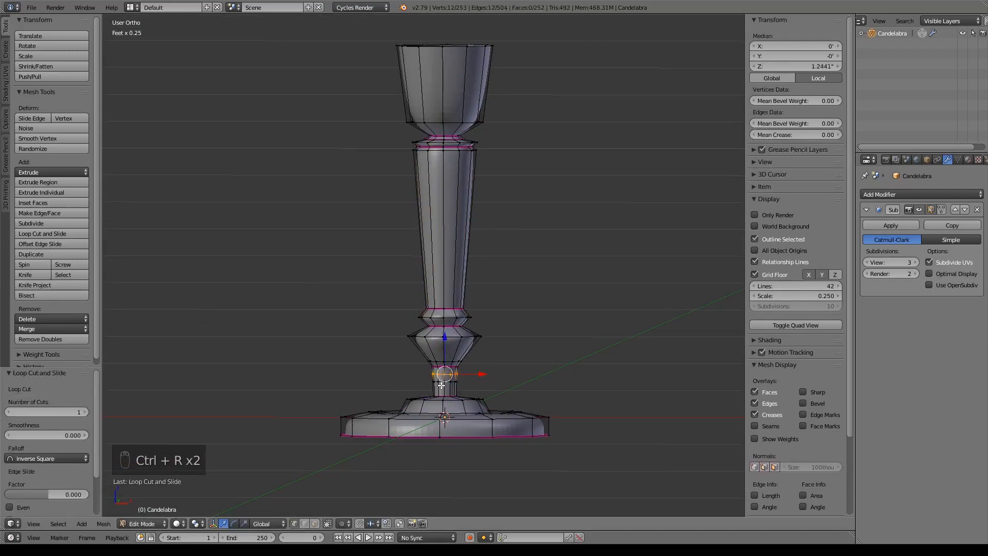
- Crease the loop at the middle of the narrow neck below the bulge to 1
{"action": "right_click", "coordinate": [446, 382], "text": "shift"}
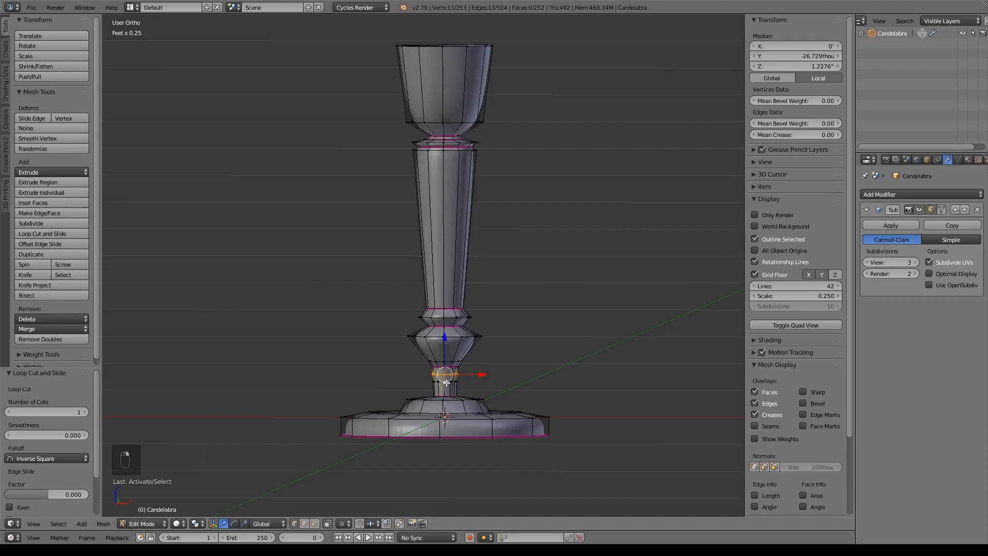
{"action": "right_click", "coordinate": [446, 382], "text": "alt"}
{"action": "right_click", "coordinate": [447, 382], "text": "alt"}
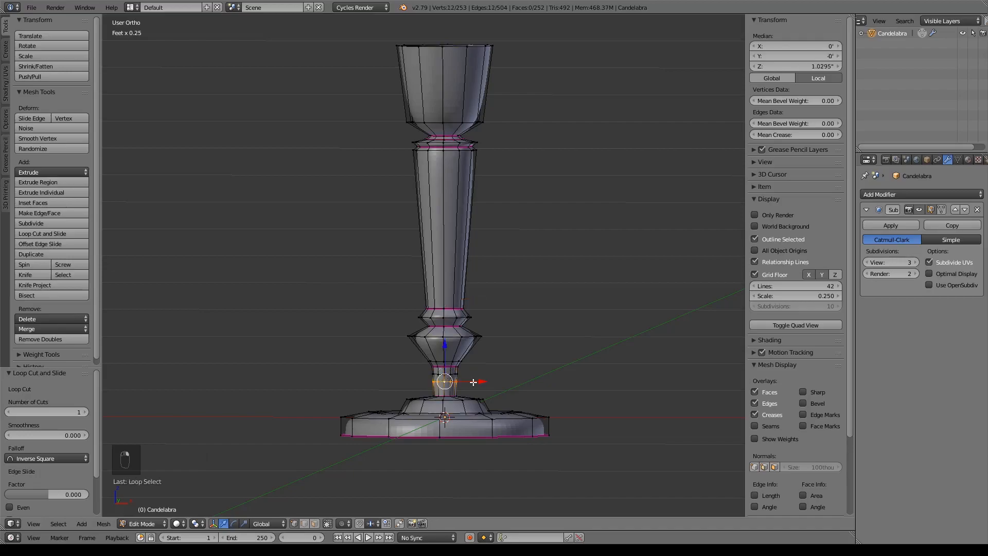
{"action": "key", "text": "shift+e"}
{"action": "left_click", "coordinate": [189, 380]}
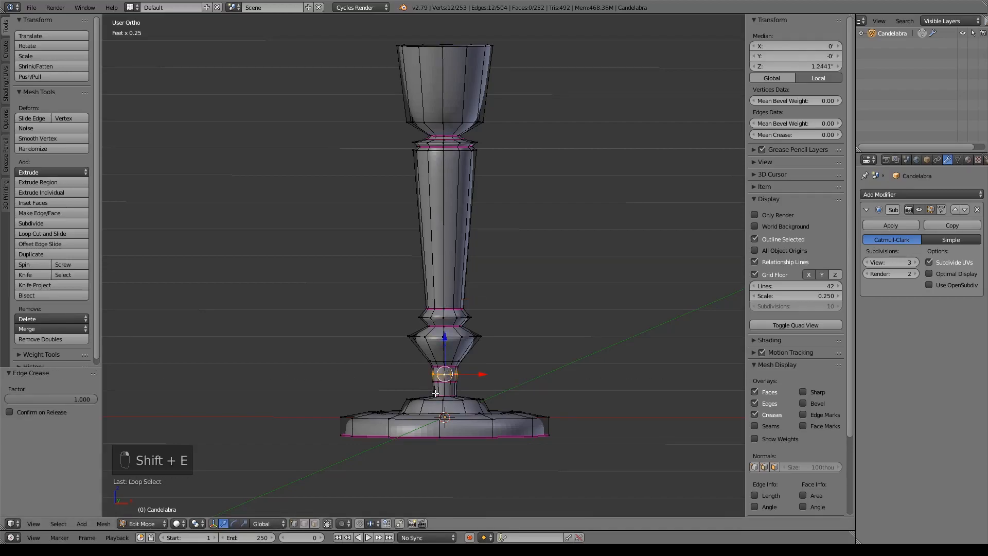
- Scale the loop between the neck's two creased edges outward by about 1.44 and deselect everything
{"action": "key", "text": "e"}
{"action": "key", "text": "ctrl+z"}
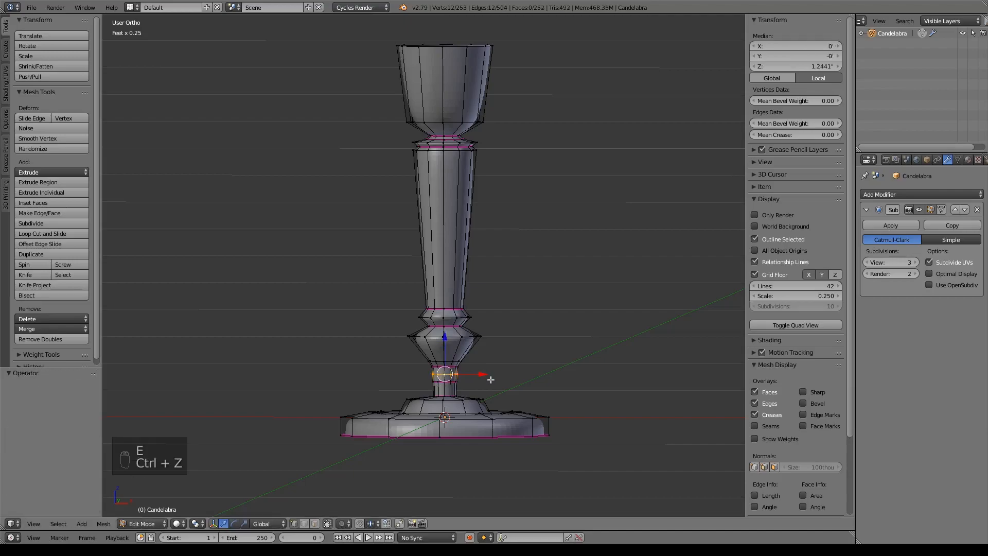
{"action": "key", "text": "s"}
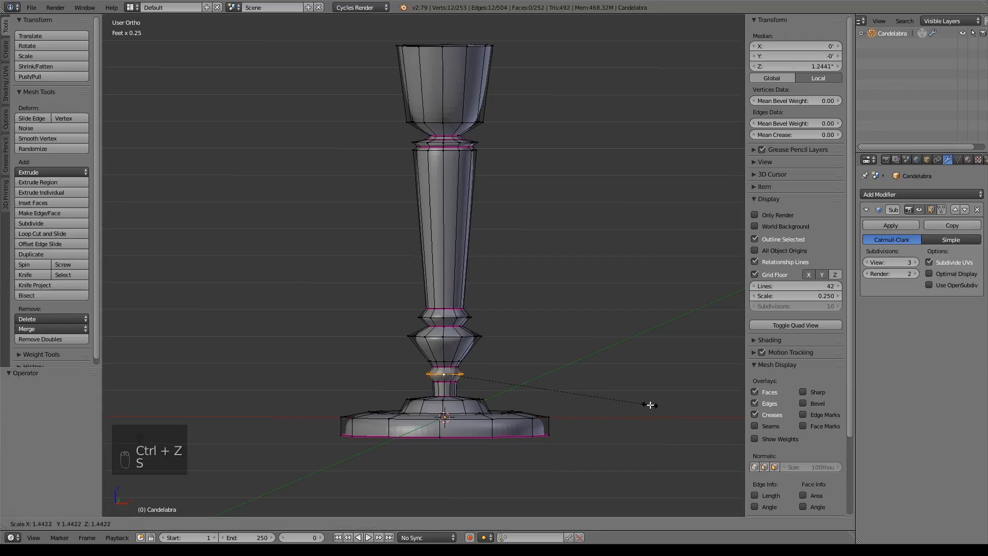
{"action": "left_click", "coordinate": [648, 418]}
{"action": "key", "text": "a"}
{"action": "middle_click_drag", "start_coordinate": [586, 401], "coordinate": [632, 410]}
{"action": "key", "text": "Tab"}
{"action": "key", "text": "Tab"}
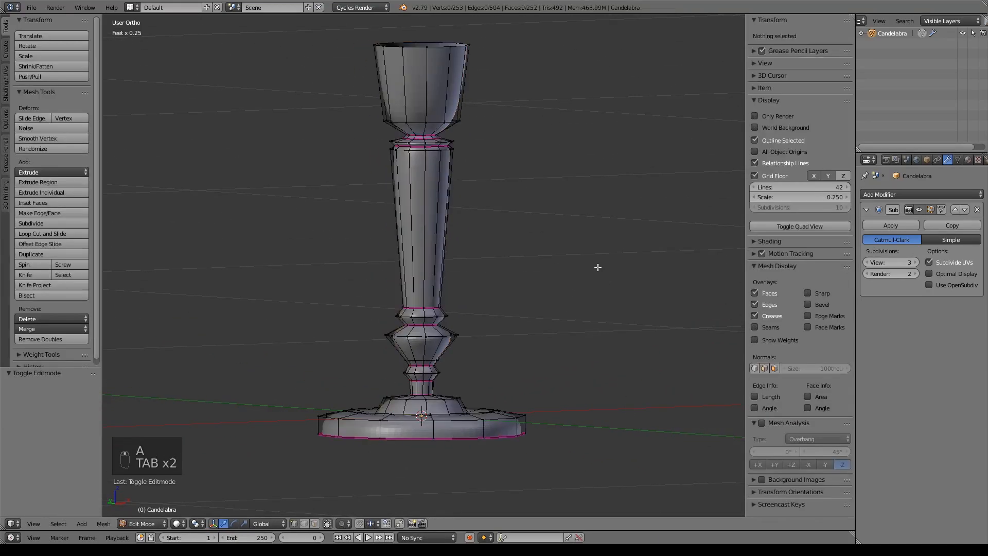
- Extrude the cup's top rim loop and move it straight up about 147 thou along Z
{"action": "key", "text": "KP_1"}
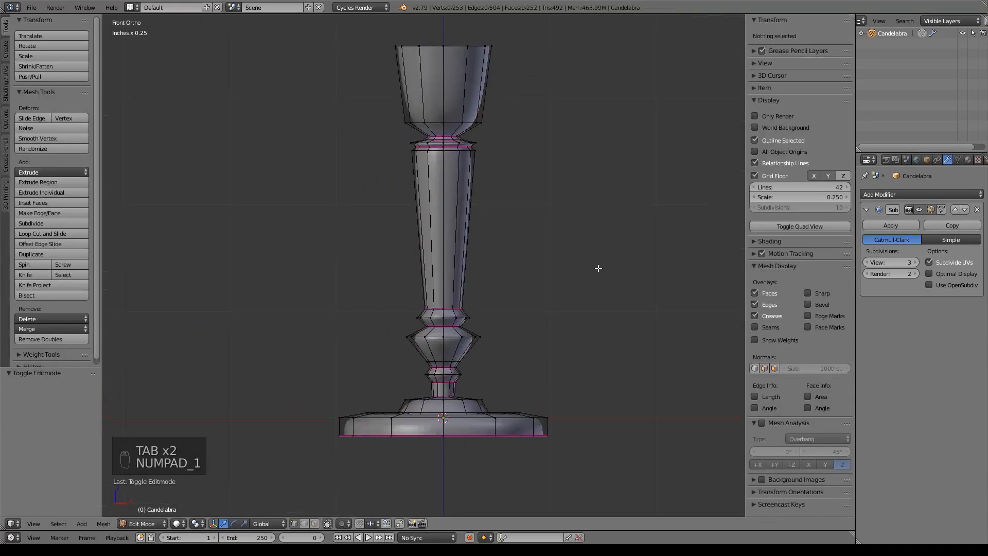
{"action": "middle_click_drag", "start_coordinate": [549, 106], "coordinate": [596, 287], "text": "shift"}
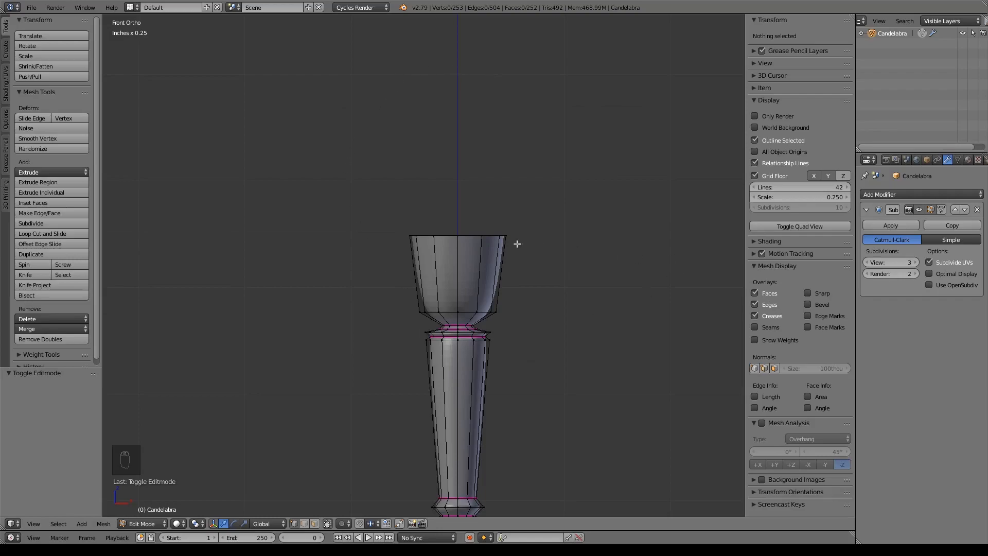
{"action": "right_click", "coordinate": [473, 237], "text": "alt"}
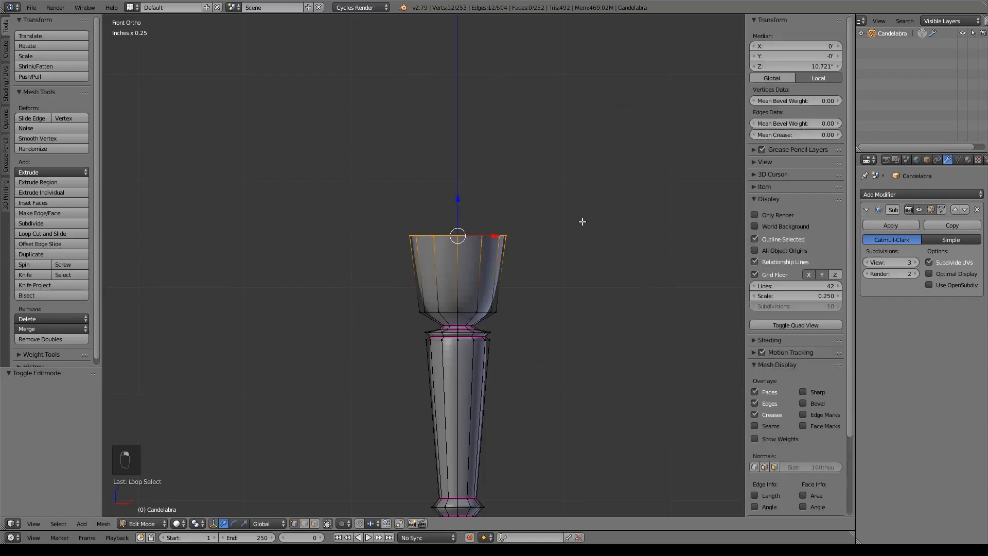
{"action": "middle_click_drag", "start_coordinate": [582, 222], "coordinate": [581, 249], "text": "shift"}
{"action": "key", "text": "e"}
{"action": "left_click_drag", "start_coordinate": [457, 232], "coordinate": [468, 167]}
- Crease the cup's former rim loop, at the base of the new extrusion, to 1
{"action": "right_click", "coordinate": [472, 263], "text": "alt"}
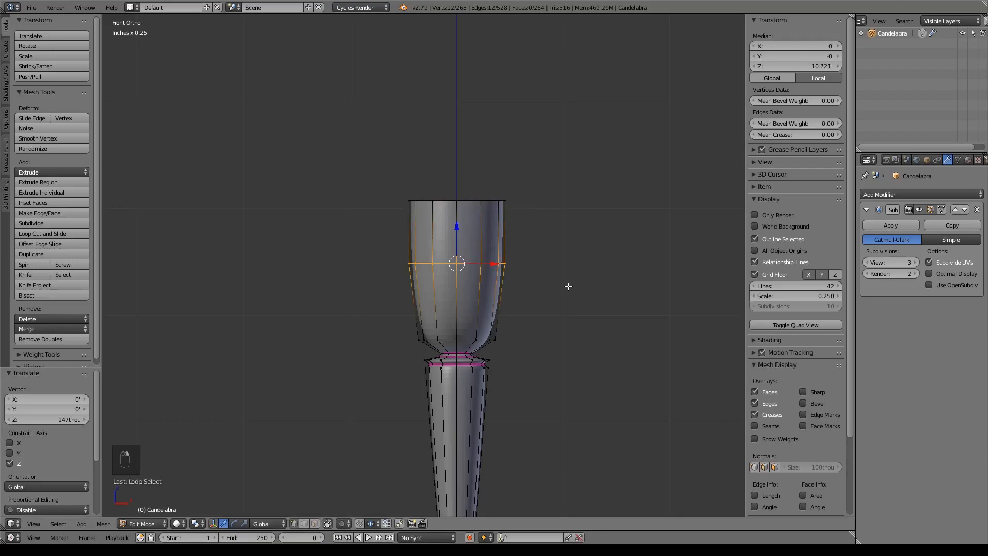
{"action": "key", "text": "shift+e"}
{"action": "left_click", "coordinate": [544, 297]}
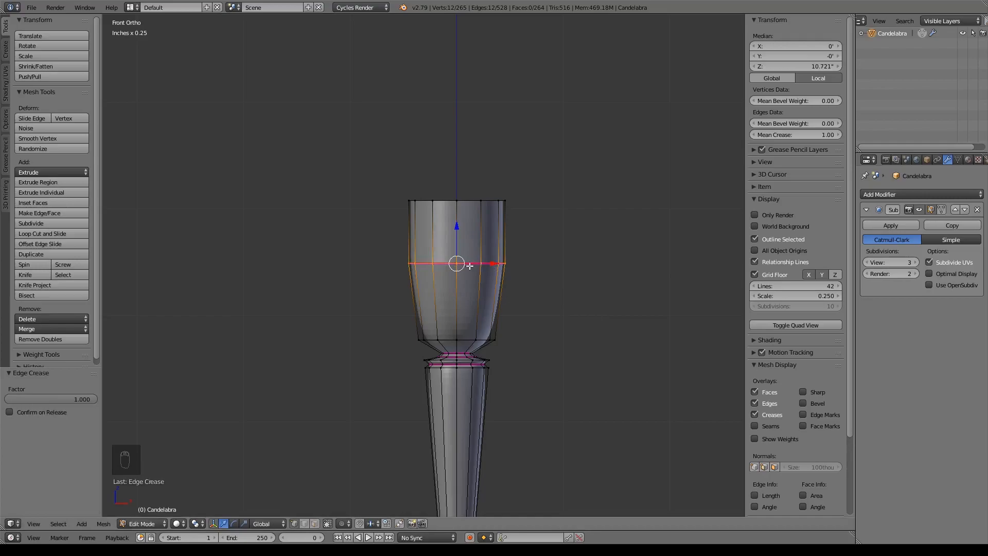
- Delete three quarters of the candelabra's vertices in wireframe top view, keeping only the positive X, negative Y quarter
{"action": "key", "text": "KP_7"}
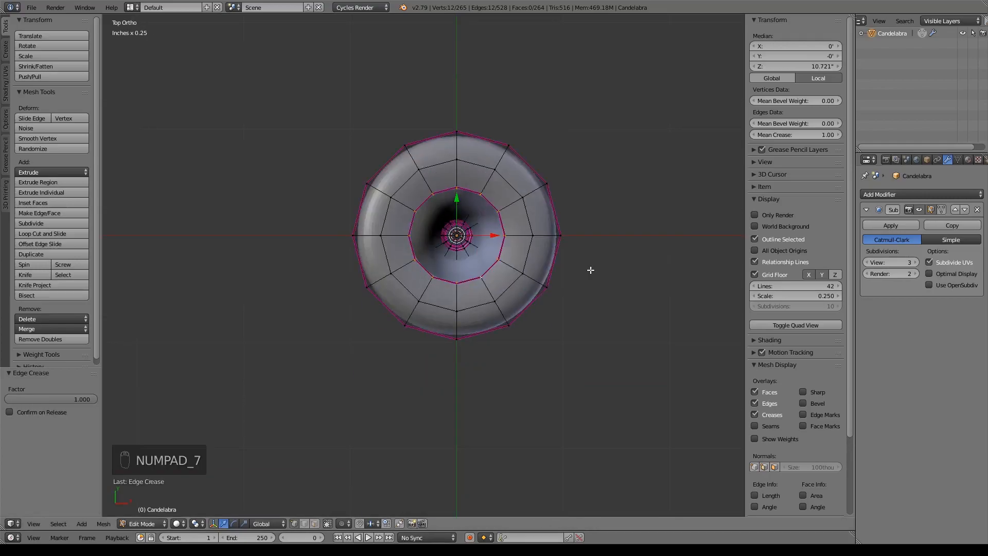
{"action": "key", "text": "a"}
{"action": "key", "text": "a"}
{"action": "middle_click_drag", "start_coordinate": [549, 269], "coordinate": [572, 278], "text": "shift"}
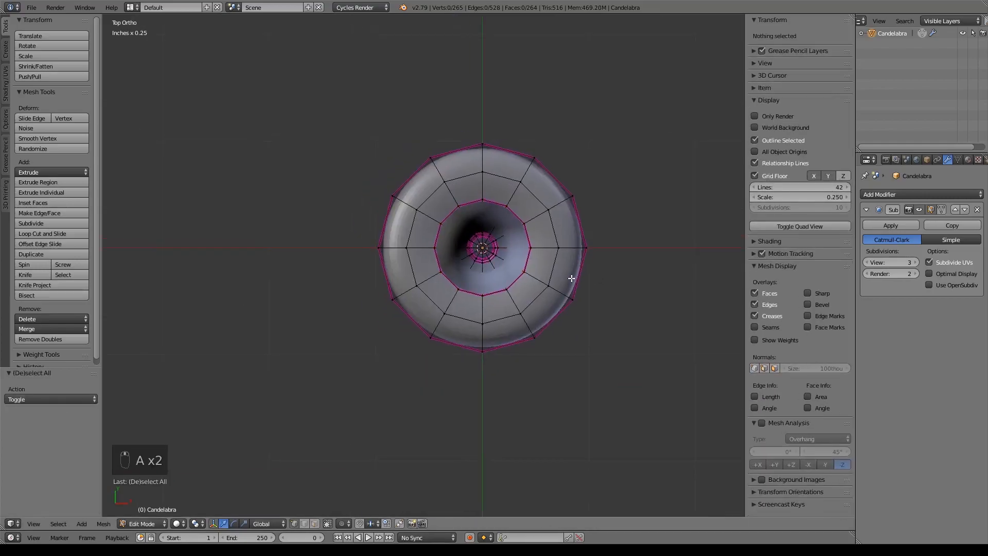
{"action": "key", "text": "z"}
{"action": "key", "text": "b"}
{"action": "left_click_drag", "start_coordinate": [263, 90], "coordinate": [481, 403]}
{"action": "key", "text": "b"}
{"action": "left_click_drag", "start_coordinate": [374, 76], "coordinate": [646, 246]}
{"action": "key", "text": "x"}
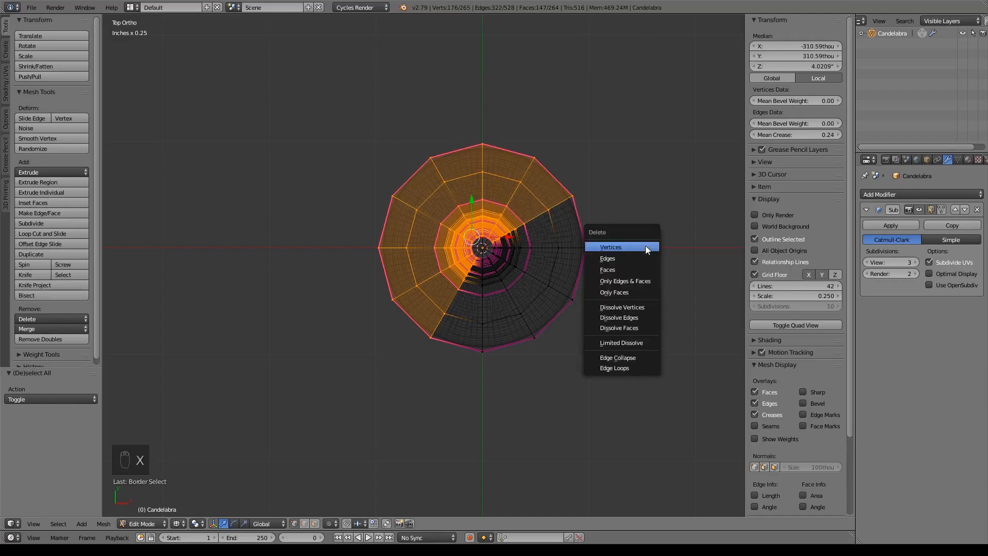
{"action": "left_click", "coordinate": [646, 247]}
- Return to solid shading and rotate the entire remaining quarter by -45° in top view
{"action": "middle_click_drag", "start_coordinate": [605, 423], "coordinate": [597, 292]}
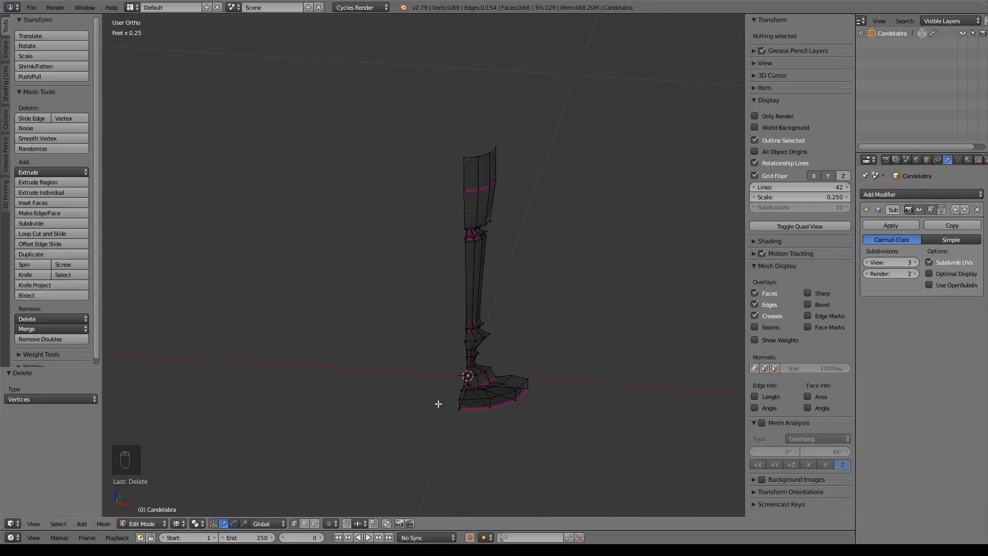
{"action": "mouse_move", "coordinate": [560, 339]}
{"action": "middle_mouse_down"}
{"action": "mouse_move", "coordinate": [518, 370]}
{"action": "mouse_move", "coordinate": [503, 212]}
{"action": "middle_mouse_up"}
{"action": "scroll", "coordinate": [527, 316], "scroll_direction": "up", "scroll_amount": 4}
{"action": "key", "text": "z"}
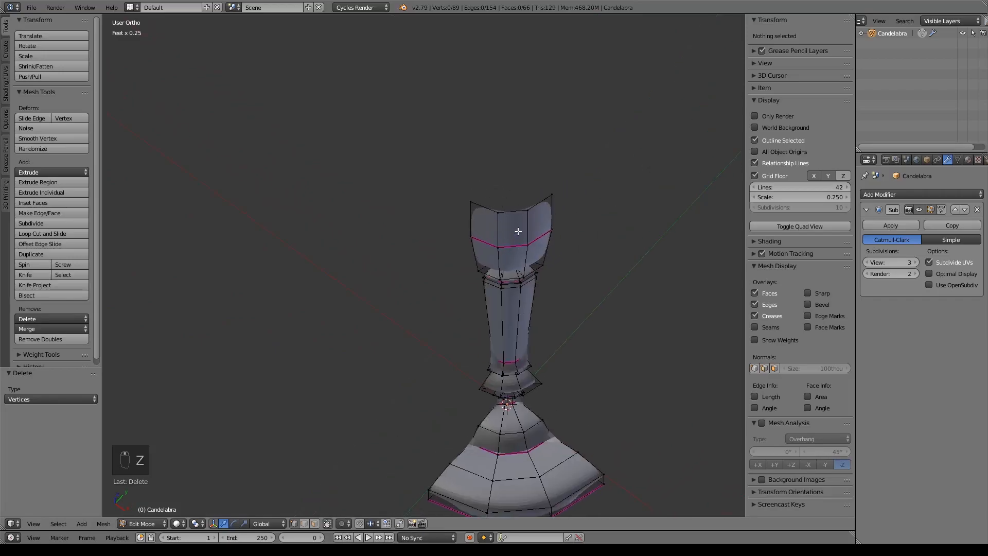
{"action": "middle_click_drag", "start_coordinate": [570, 345], "coordinate": [417, 247]}
{"action": "middle_click_drag", "start_coordinate": [664, 238], "coordinate": [437, 275]}
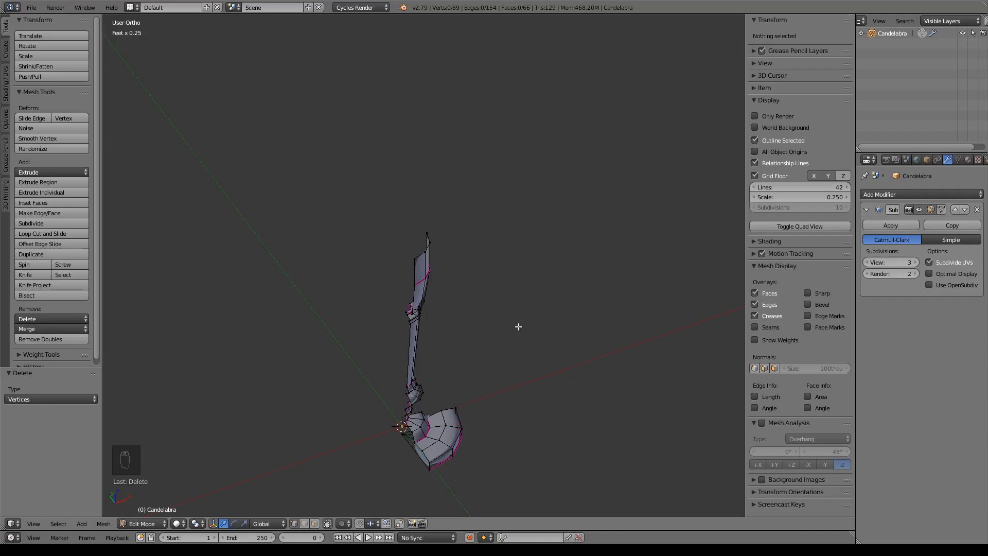
{"action": "key", "text": "KP_7"}
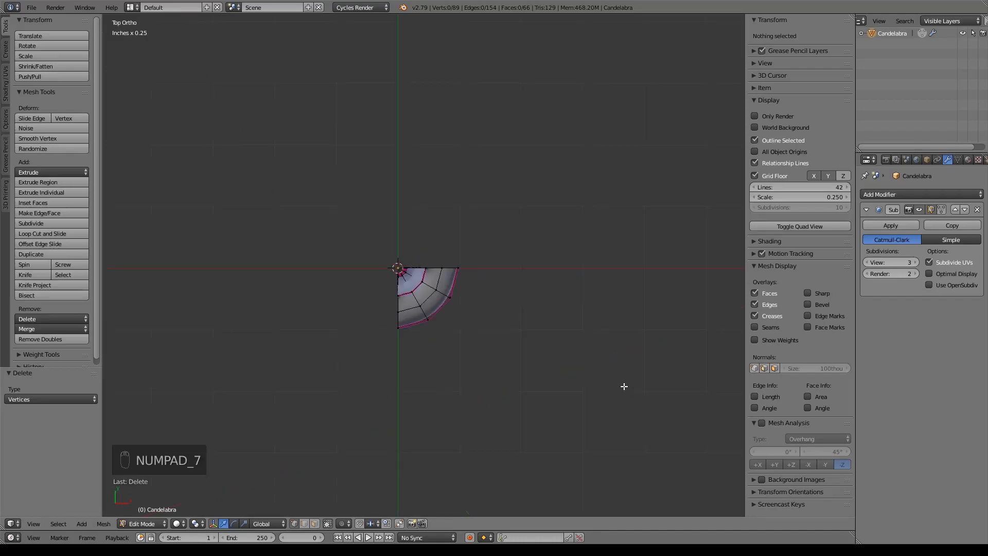
{"action": "key", "text": "a"}
{"action": "key", "text": "a"}
{"action": "key", "text": "a"}
{"action": "key", "text": "a"}
{"action": "key", "text": "a"}
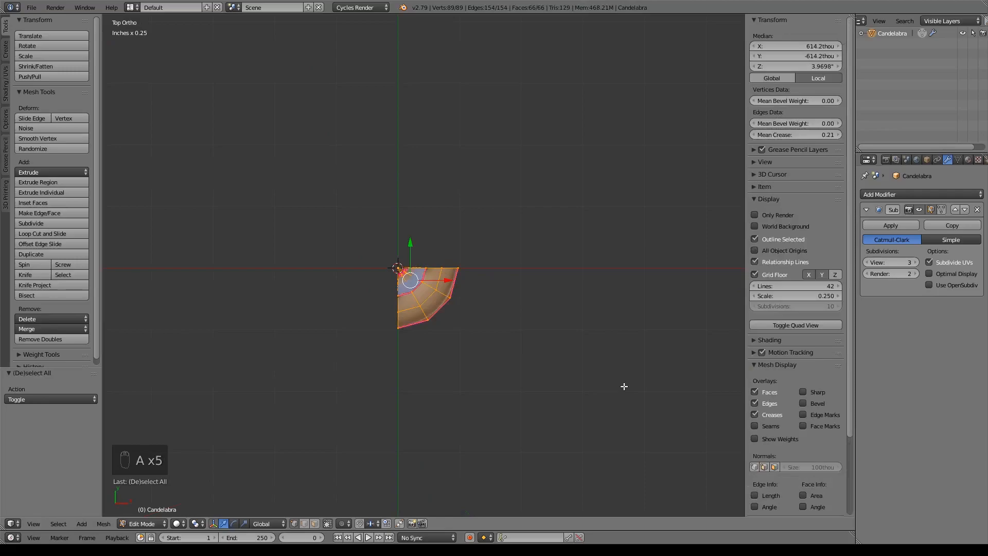
{"action": "type", "text": "r"}
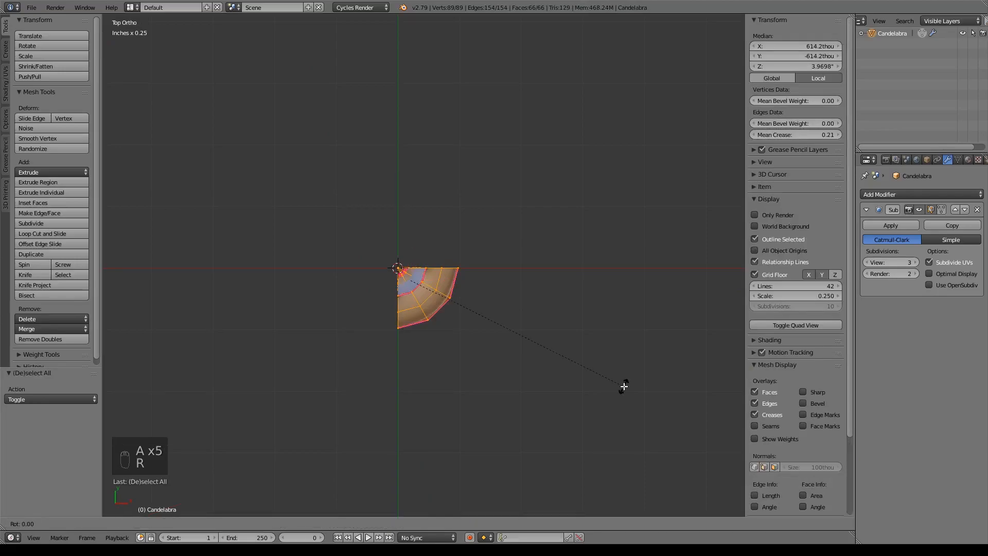
{"action": "type", "text": "45"}
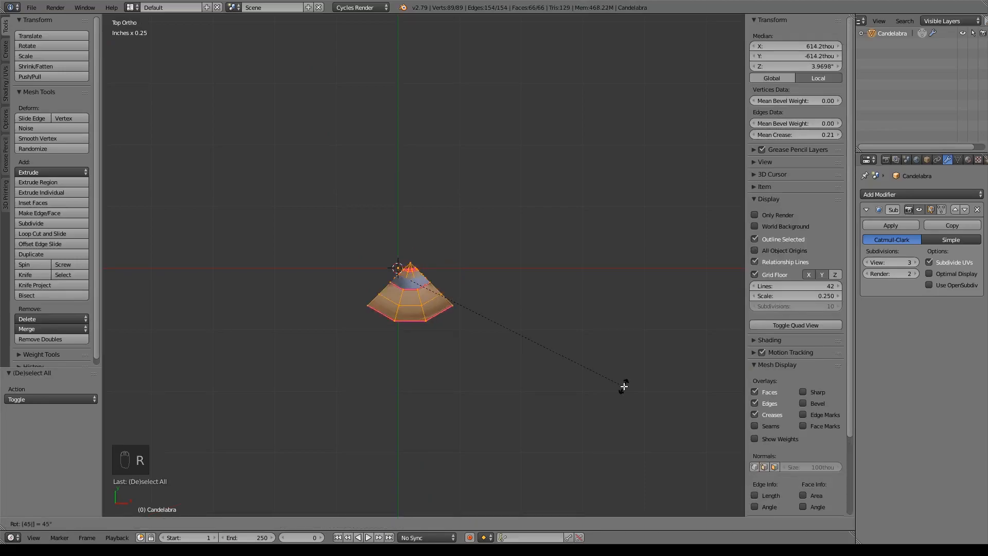
{"action": "key", "text": "minus"}
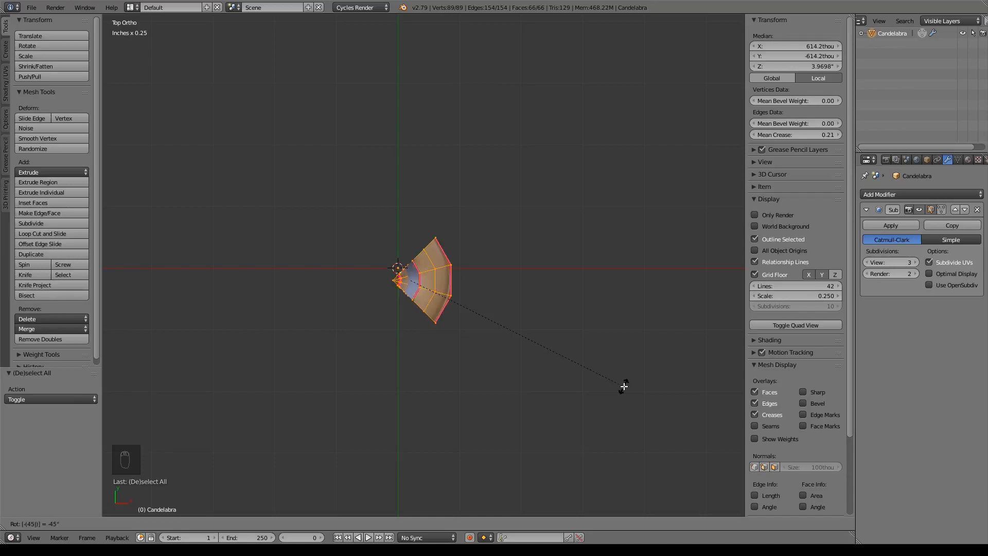
{"action": "key", "text": "Return"}
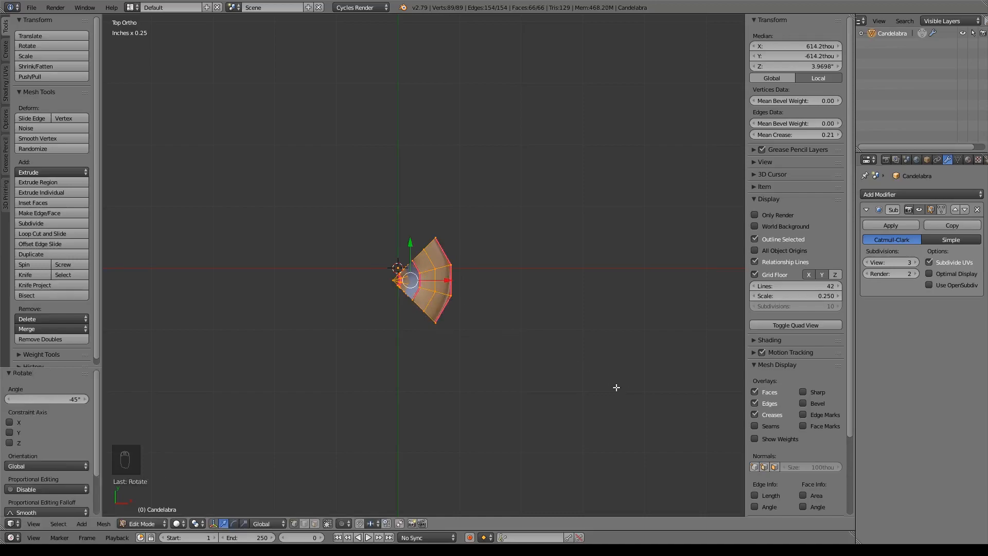
- Switch the mesh to face selection mode for picking the cup's upper faces
{"action": "scroll", "coordinate": [620, 385], "scroll_direction": "up", "scroll_amount": 3}
{"action": "middle_click_drag", "start_coordinate": [575, 403], "coordinate": [471, 358]}
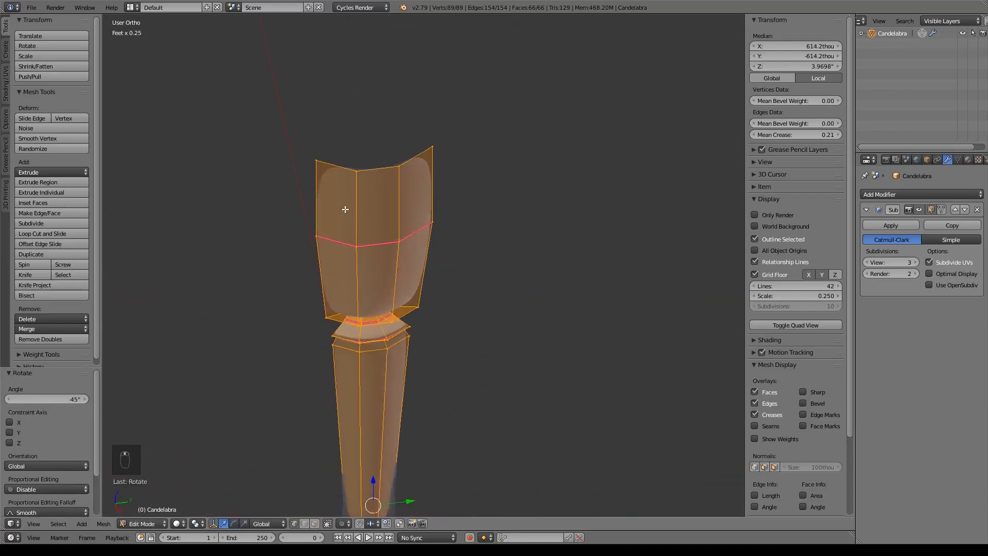
{"action": "middle_click_drag", "start_coordinate": [608, 465], "coordinate": [668, 452]}
{"action": "key", "text": "KP_1"}
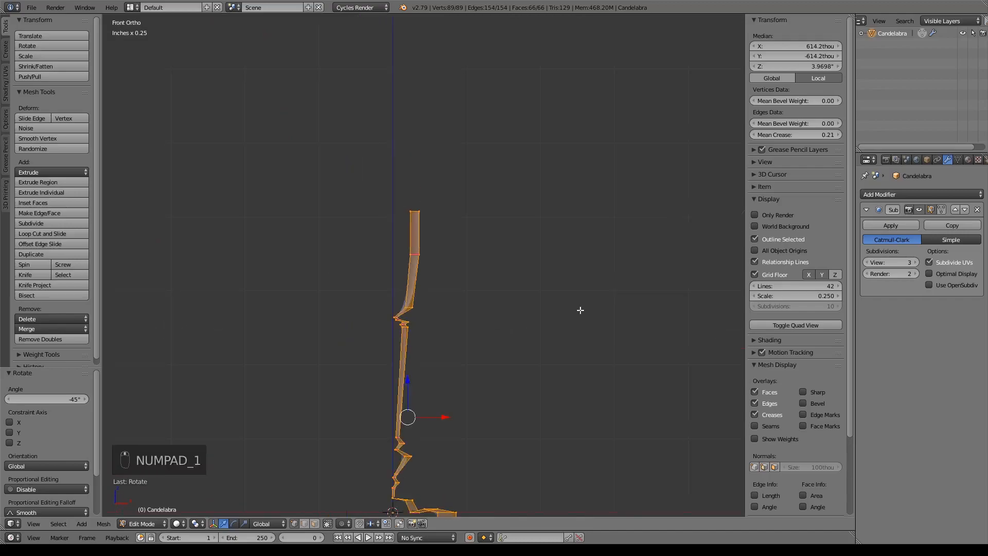
{"action": "middle_click_drag", "start_coordinate": [637, 362], "coordinate": [619, 366]}
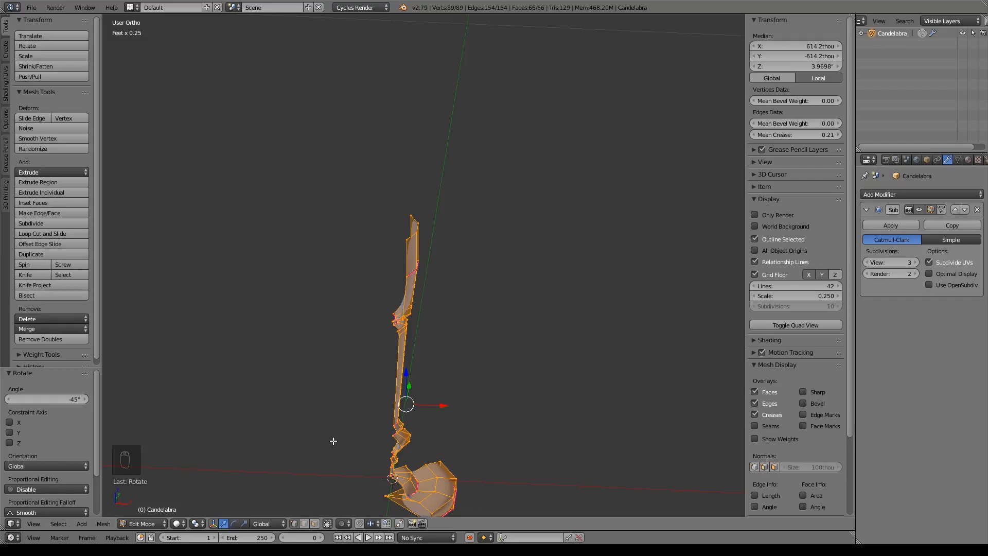
{"action": "left_click", "coordinate": [315, 524]}
{"action": "middle_click_drag", "start_coordinate": [559, 308], "coordinate": [394, 266]}
{"action": "right_click", "coordinate": [390, 237]}
{"action": "right_click", "coordinate": [406, 237], "text": "shift"}
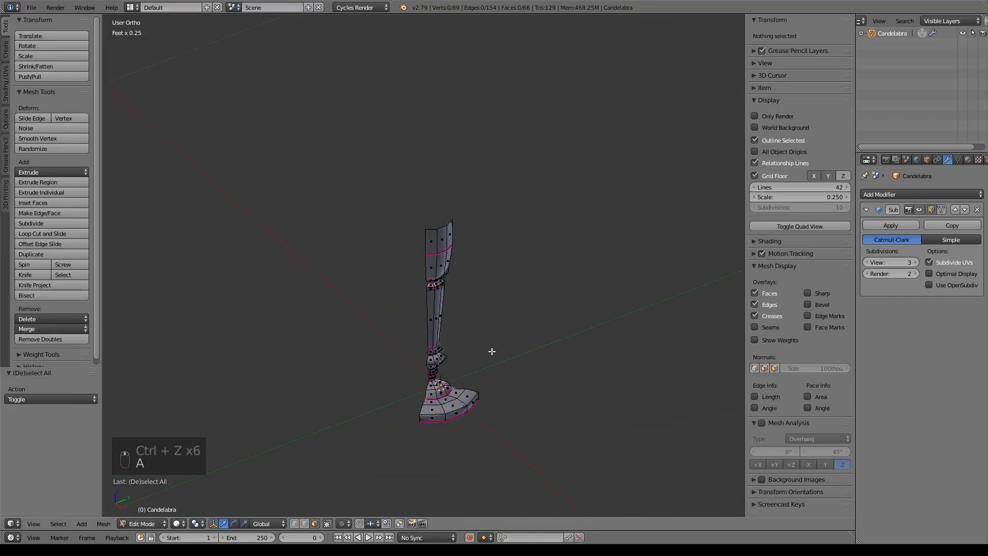
- Select the cup's three upper faces and extrude them outward along X to a median X of about 3.34"
{"action": "scroll", "coordinate": [523, 338], "scroll_direction": "up", "scroll_amount": 3}
{"action": "scroll", "coordinate": [609, 304], "scroll_direction": "up", "scroll_amount": 2}
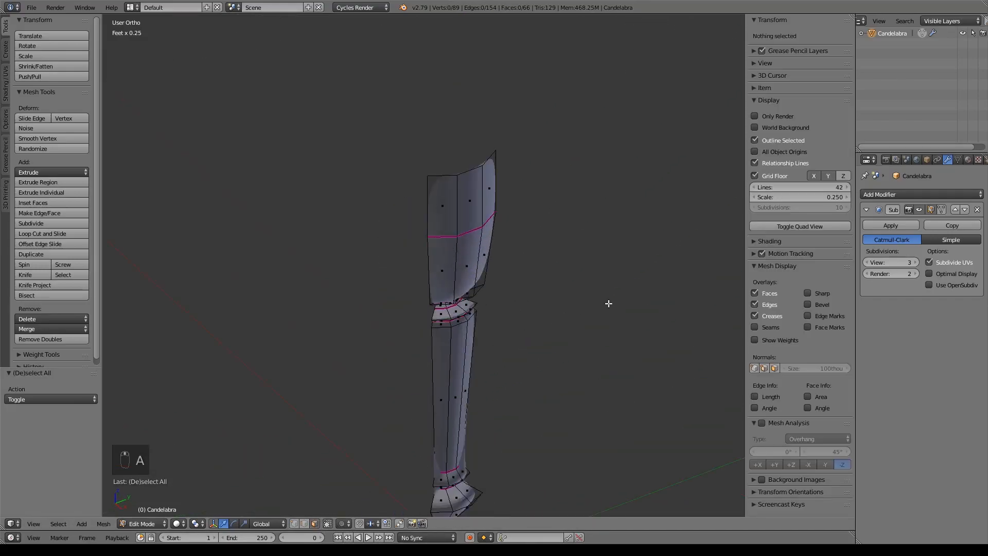
{"action": "right_click", "coordinate": [448, 198]}
{"action": "right_click", "coordinate": [470, 196], "text": "shift"}
{"action": "right_click", "coordinate": [486, 187], "text": "shift"}
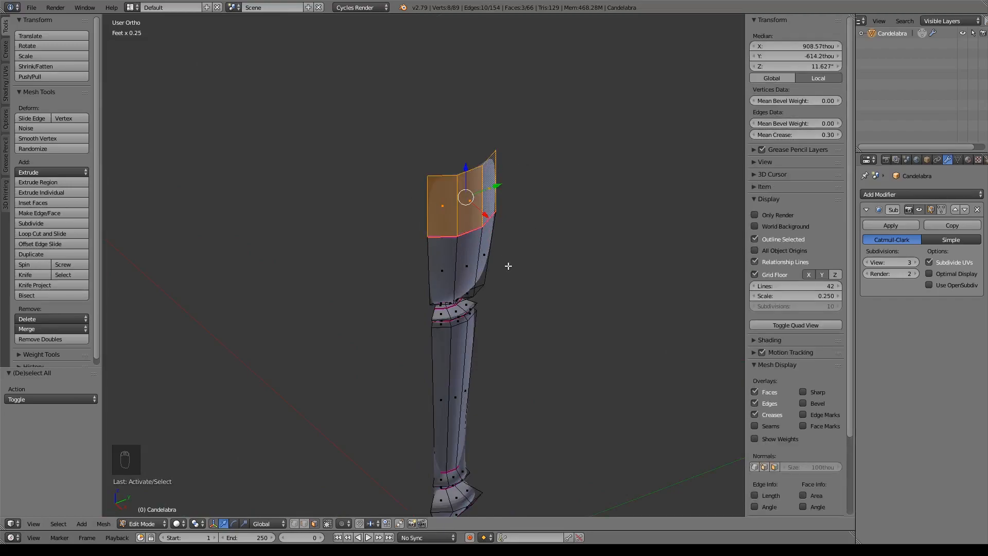
{"action": "key", "text": "KP_1"}
{"action": "middle_click_drag", "start_coordinate": [582, 213], "coordinate": [476, 282], "text": "shift"}
{"action": "key", "text": "e"}
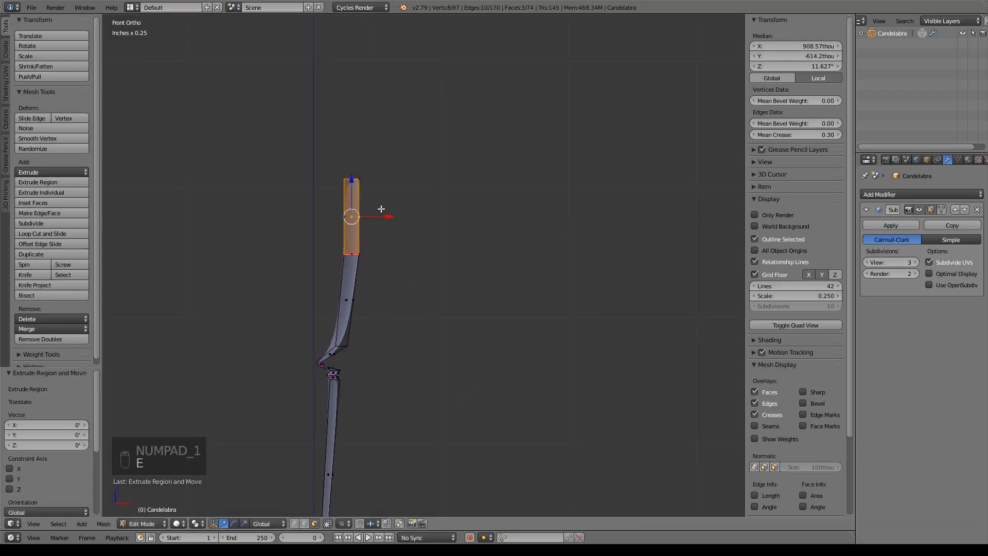
{"action": "key", "text": "x"}
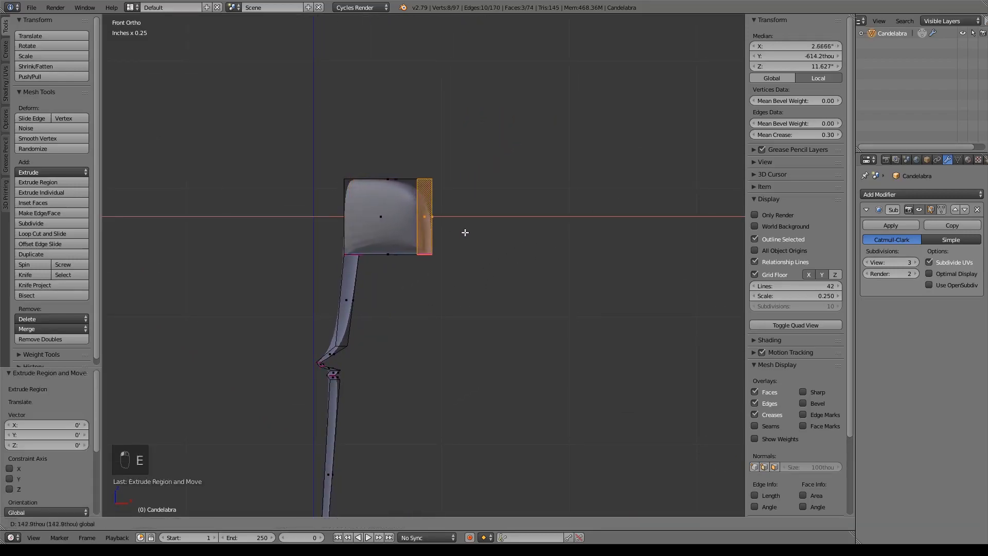
{"action": "left_click", "coordinate": [479, 238]}
- Flatten the extruded end faces by scaling them to 0 along X
{"action": "key", "text": "KP_7"}
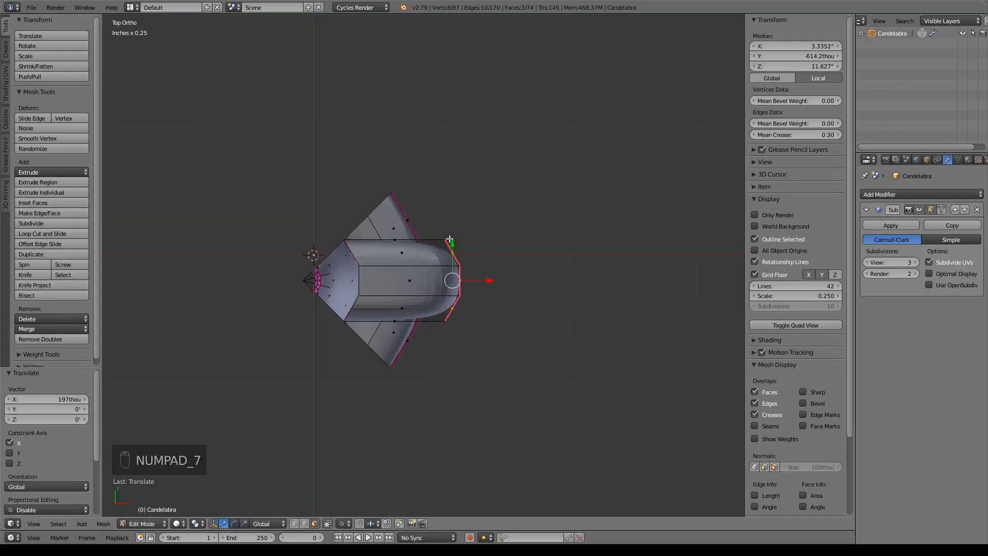
{"action": "key", "text": "KP_1"}
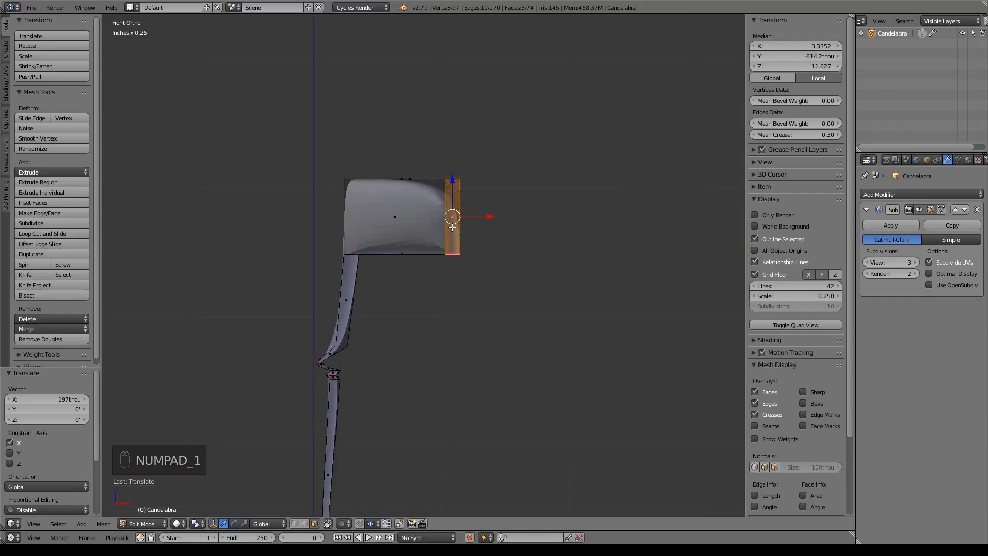
{"action": "middle_click_drag", "start_coordinate": [475, 245], "coordinate": [465, 258], "text": "shift"}
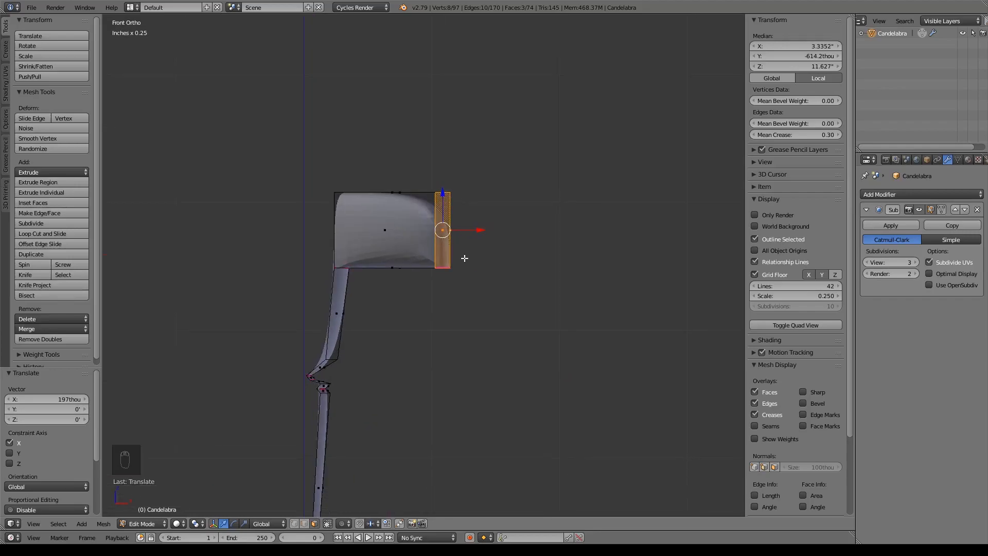
{"action": "type", "text": "sx"}
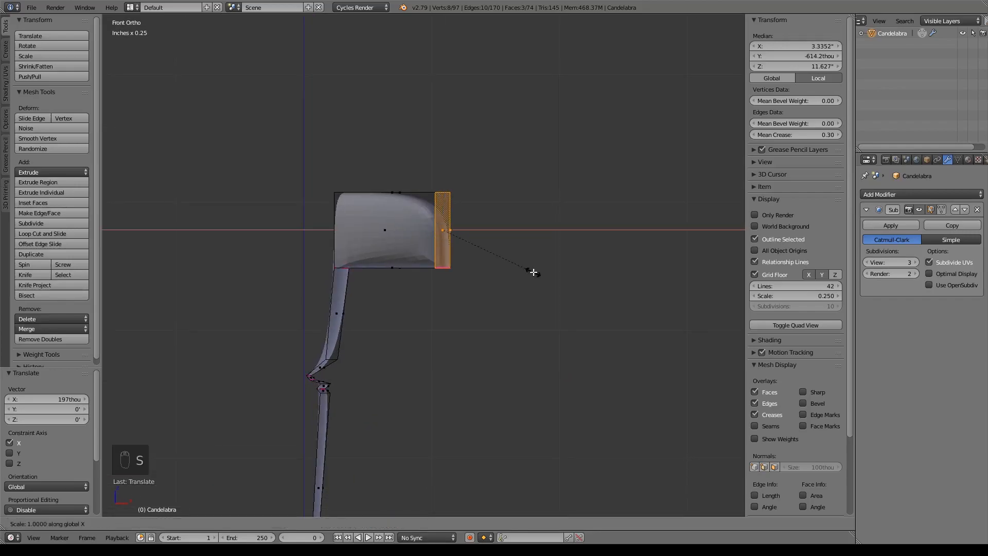
{"action": "type", "text": "0"}
{"action": "key", "text": "Return"}
- Remove the edge crease from the flattened end faces, bringing it to 0
{"action": "middle_click_drag", "start_coordinate": [626, 305], "coordinate": [389, 245]}
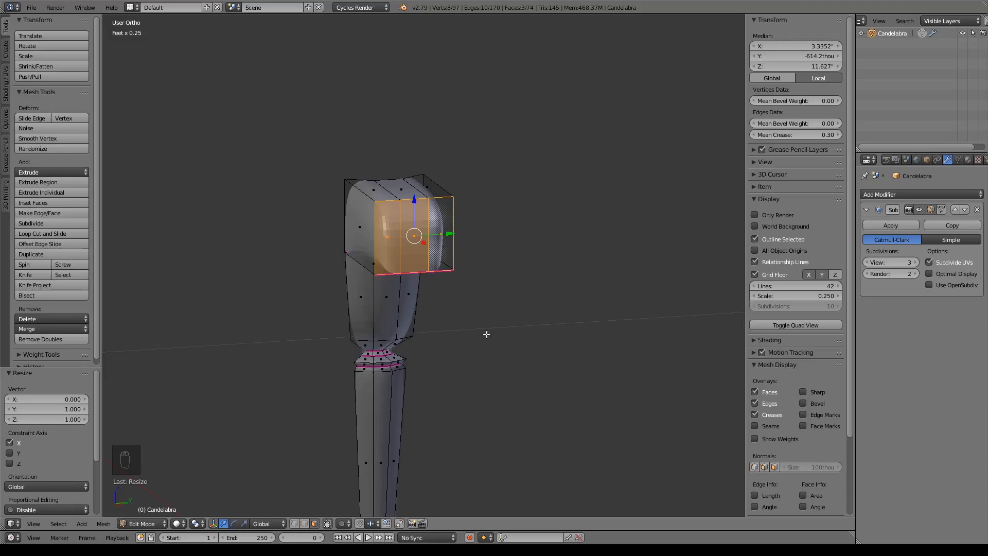
{"action": "key", "text": "shift+e"}
{"action": "left_click", "coordinate": [501, 258]}
{"action": "key", "text": "shift+e"}
{"action": "left_click", "coordinate": [422, 240]}
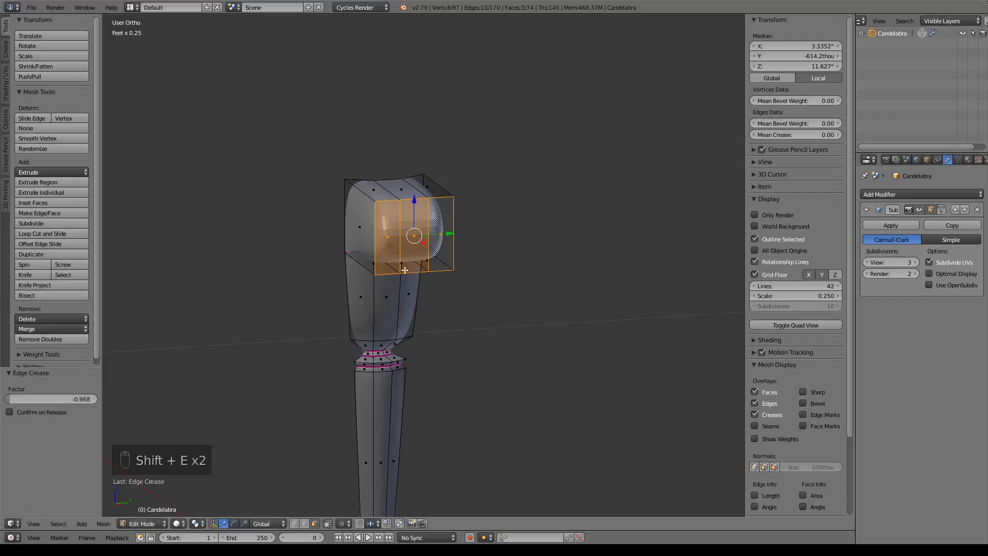
- Extrude the arm's end further outward and tilt it upward, placing its median at about X 4.26", Z 1.01'
{"action": "key", "text": "KP_1"}
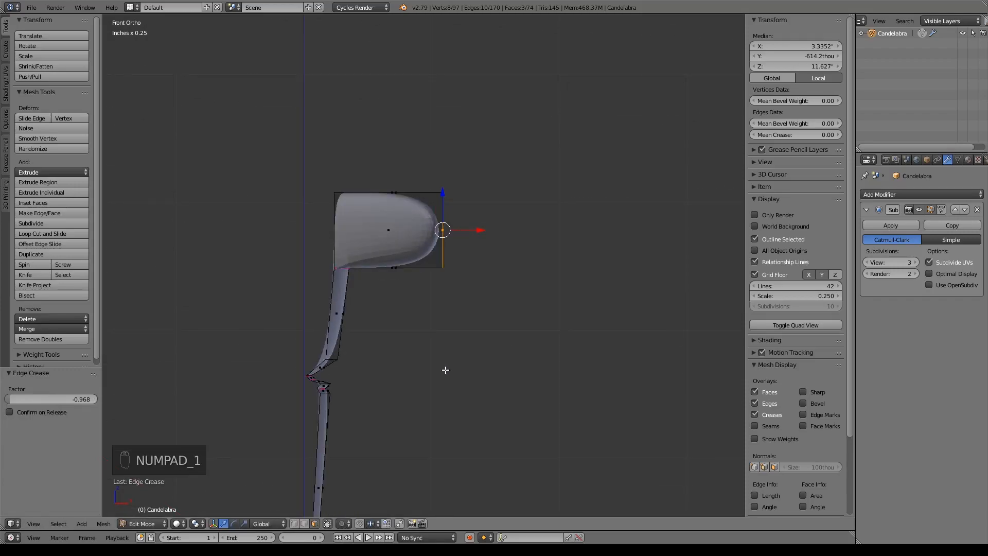
{"action": "key", "text": "e"}
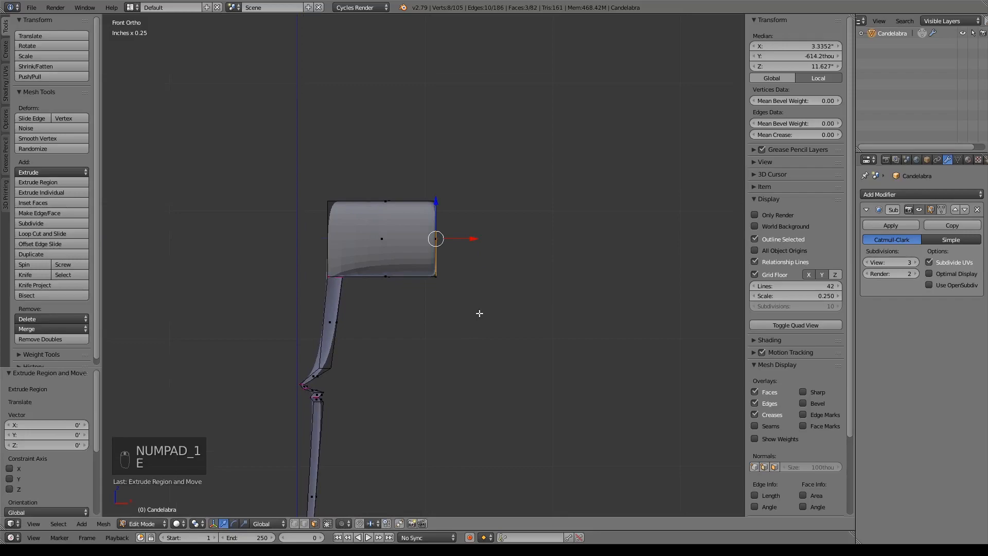
{"action": "left_click", "coordinate": [515, 238]}
{"action": "key", "text": "r"}
{"action": "left_click", "coordinate": [555, 259]}
{"action": "left_click_drag", "start_coordinate": [482, 202], "coordinate": [482, 181]}
- Extrude the tilted end again, rotate it about -61° to face straight up, and raise it to about Z 1.25'
{"action": "key", "text": "e"}
{"action": "right_click", "coordinate": [505, 244]}
{"action": "middle_click_drag", "start_coordinate": [527, 203], "coordinate": [500, 284], "text": "shift"}
{"action": "key", "text": "r"}
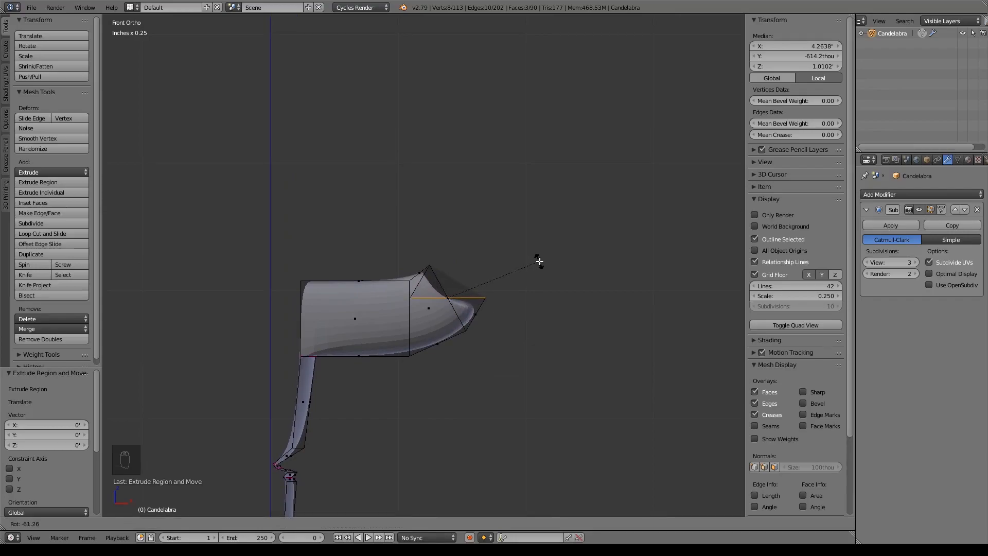
{"action": "left_click", "coordinate": [540, 261]}
{"action": "left_click_drag", "start_coordinate": [445, 258], "coordinate": [461, 140]}
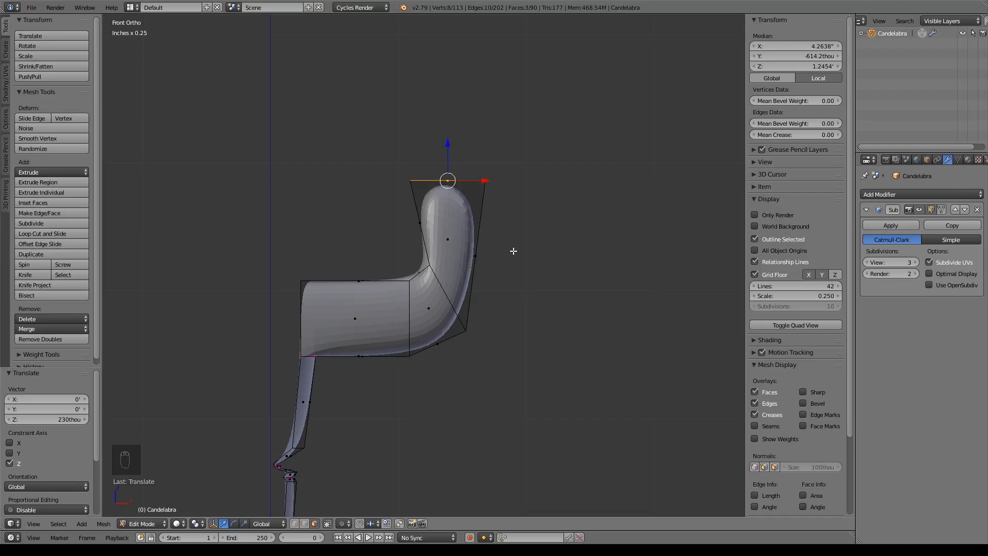
- Add one centered loop cut across the arm's horizontal section and lower it along Z to sag the arm
{"action": "middle_click_drag", "start_coordinate": [512, 346], "coordinate": [543, 245], "text": "shift"}
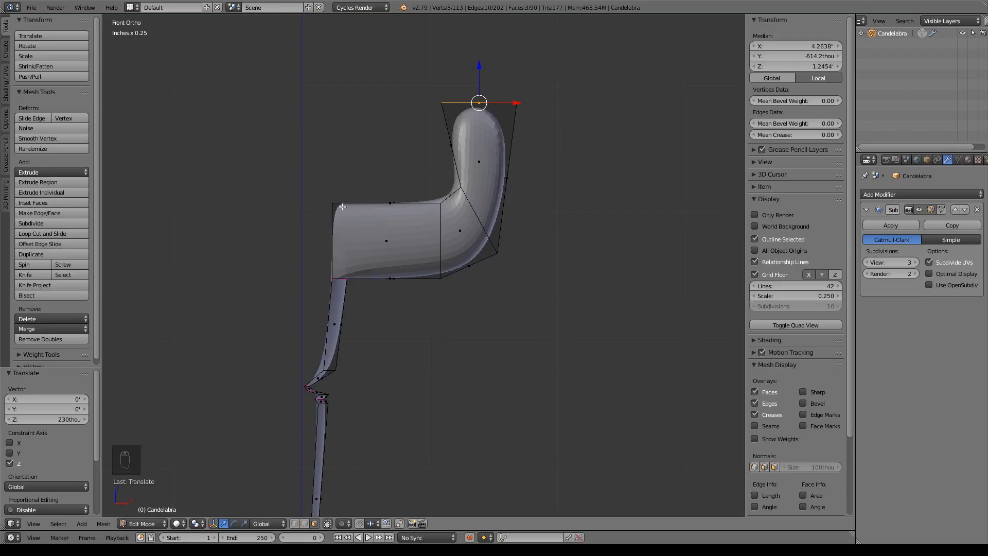
{"action": "key", "text": "ctrl+r"}
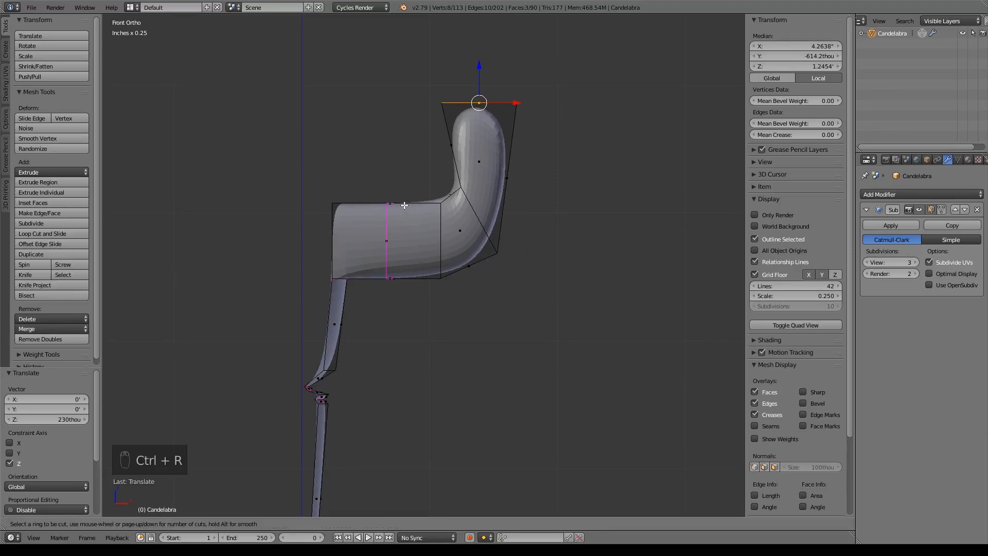
{"action": "left_click", "coordinate": [404, 205]}
{"action": "key", "text": "g"}
{"action": "key", "text": "z"}
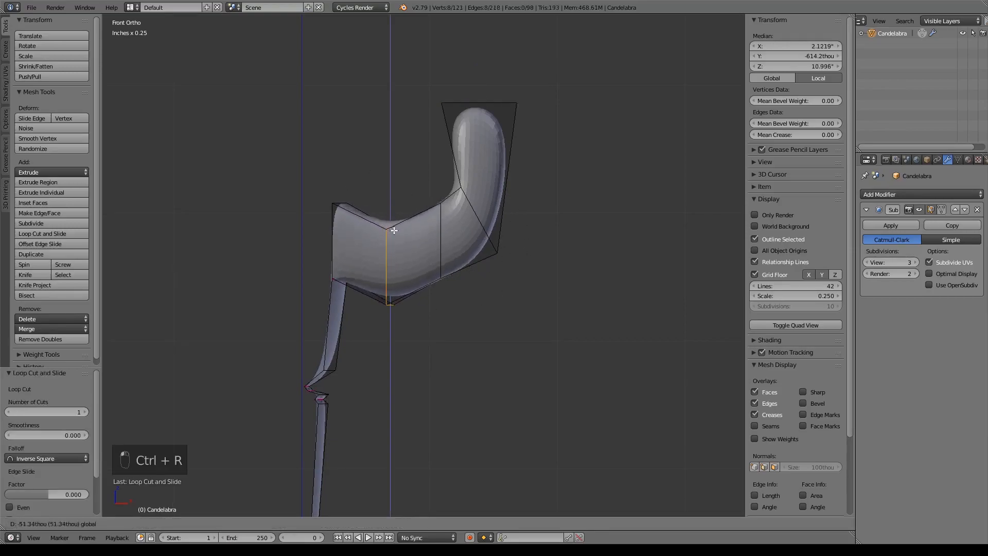
{"action": "left_click", "coordinate": [400, 220]}
- Rotate the edge loop where the arm begins to bend and lower it 19.1 thou along Z
{"action": "right_click", "coordinate": [441, 239], "text": "alt"}
{"action": "key", "text": "r"}
{"action": "left_click", "coordinate": [531, 310]}
{"action": "key", "text": "g"}
{"action": "key", "text": "z"}
{"action": "left_click", "coordinate": [450, 213]}
- Rotate the edge loop at the arm's elbow by -6.12° to smooth the bend
{"action": "middle_click_drag", "start_coordinate": [510, 225], "coordinate": [493, 236], "text": "shift"}
{"action": "right_click", "coordinate": [467, 235], "text": "alt"}
{"action": "key", "text": "r"}
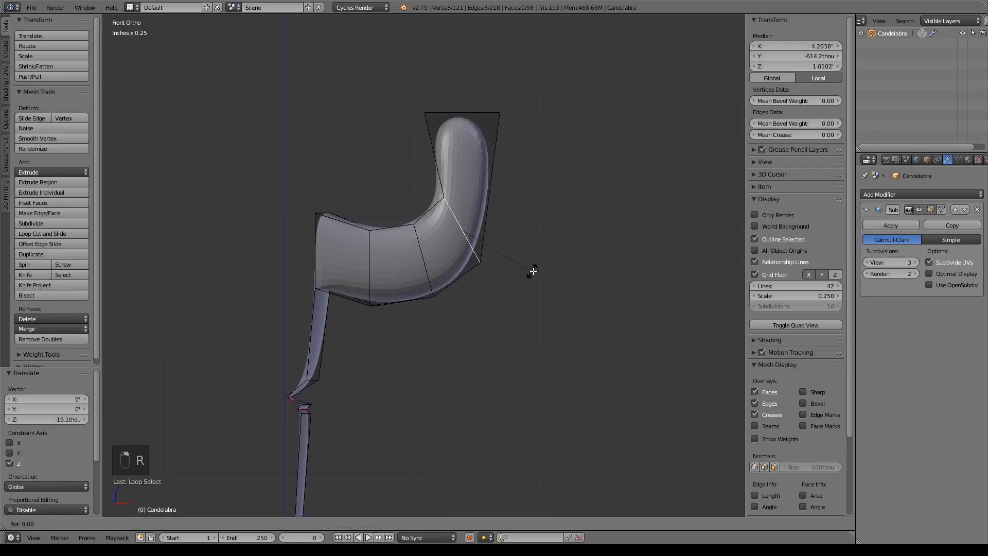
{"action": "left_click", "coordinate": [540, 267]}
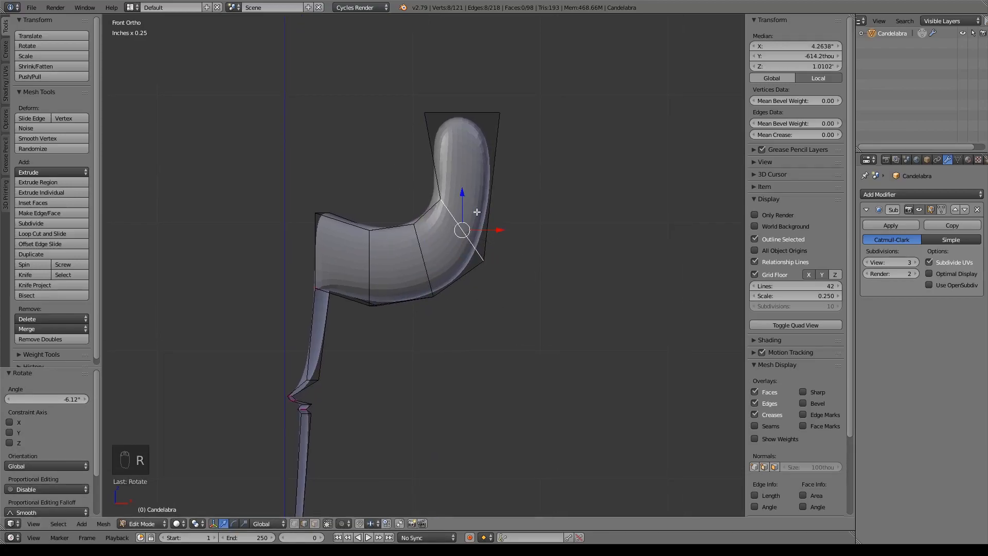
- Crease the upper and lower lengthwise edges on the arm's front side to 1
{"action": "middle_click_drag", "start_coordinate": [524, 284], "coordinate": [543, 285], "text": "shift"}
{"action": "middle_click_drag", "start_coordinate": [554, 154], "coordinate": [571, 276], "text": "shift"}
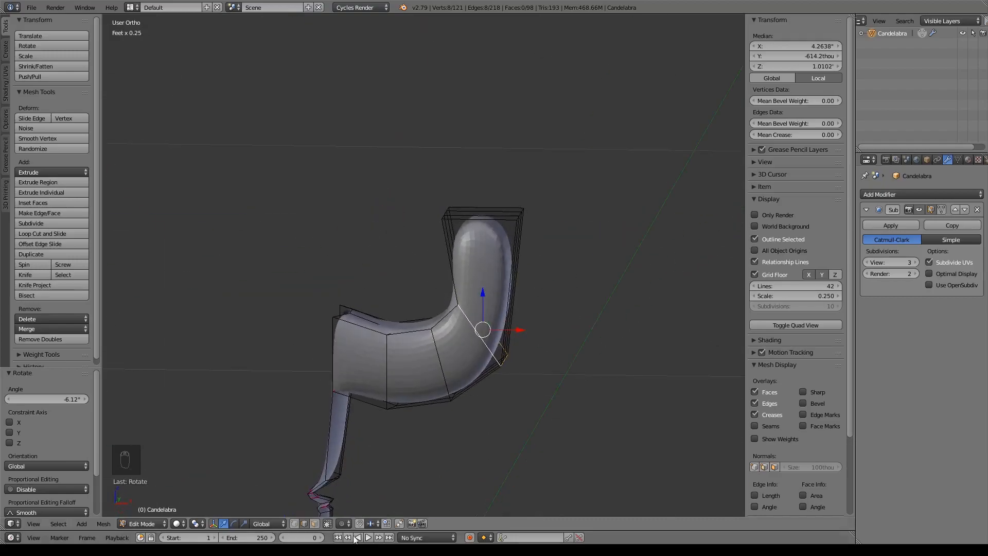
{"action": "right_click", "coordinate": [446, 318], "text": "alt"}
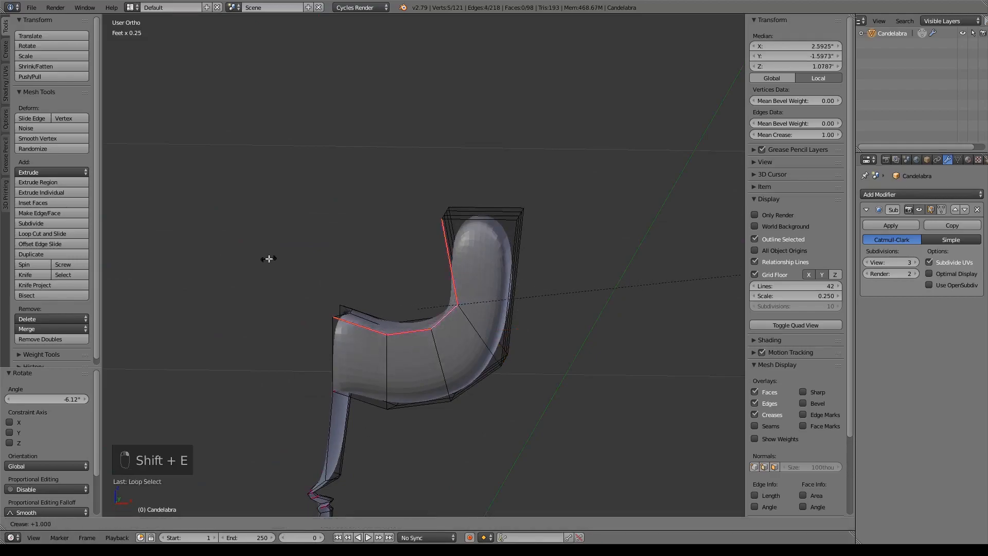
{"action": "left_click", "coordinate": [250, 258]}
{"action": "right_click", "coordinate": [474, 385], "text": "alt"}
{"action": "key", "text": "shift+e"}
{"action": "left_click", "coordinate": [548, 366]}
- Crease the matching lengthwise edges on the arm's opposite side to 1
{"action": "middle_click_drag", "start_coordinate": [549, 366], "coordinate": [393, 397]}
{"action": "right_click", "coordinate": [383, 392], "text": "alt"}
{"action": "key", "text": "shift+e"}
{"action": "left_click", "coordinate": [374, 393]}
{"action": "right_click", "coordinate": [451, 323], "text": "alt"}
{"action": "key", "text": "shift+e"}
{"action": "left_click", "coordinate": [376, 435]}
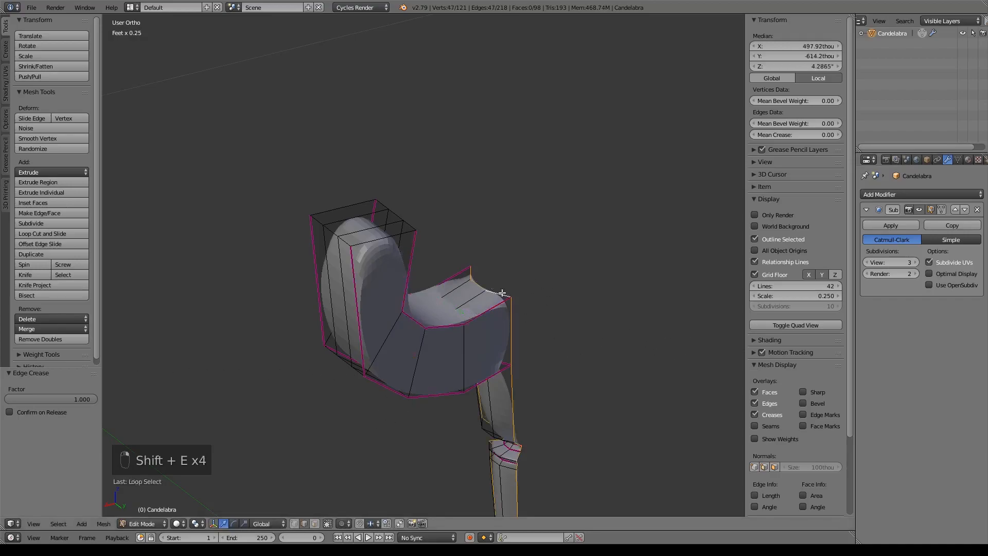
- Crease the three upper edges where the arm starts at the candelabra's cup to 1
{"action": "right_click", "coordinate": [480, 281]}
{"action": "right_click", "coordinate": [493, 290], "text": "shift"}
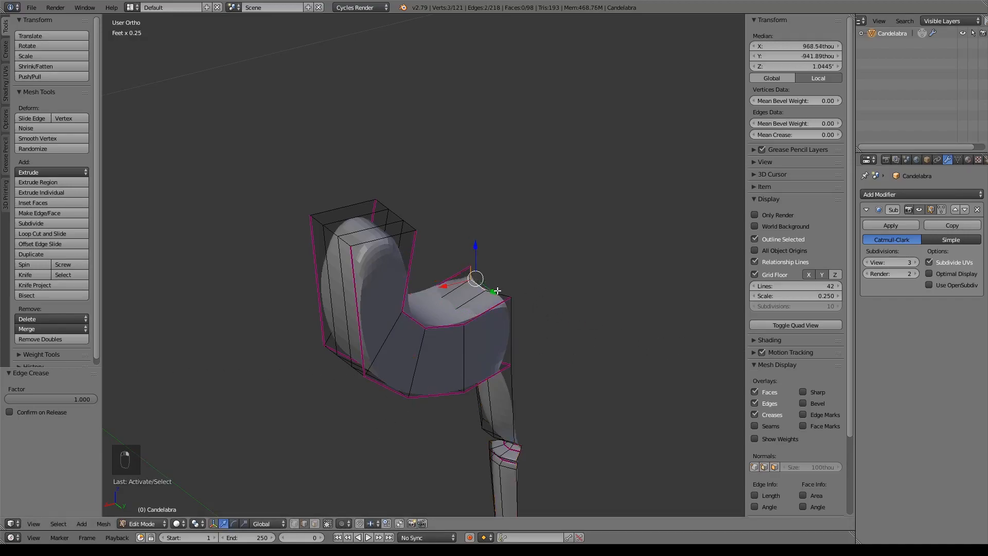
{"action": "key", "text": "shift+e"}
{"action": "left_click", "coordinate": [737, 356]}
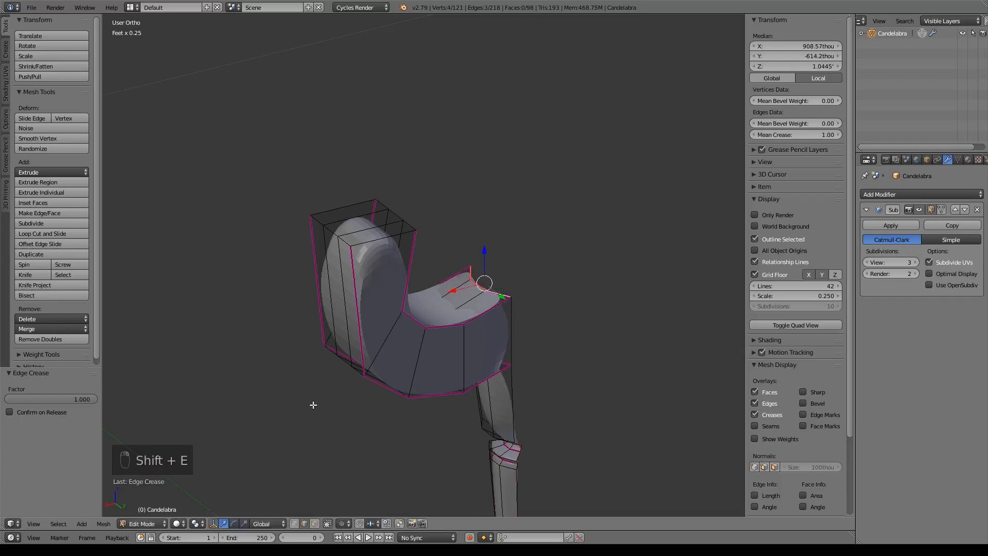
- Extrude the arm's three top end faces, scaling them outward into a flange and raising them slightly
{"action": "right_click", "coordinate": [348, 243], "text": "alt"}
{"action": "right_click", "coordinate": [412, 220], "text": "alt+shift"}
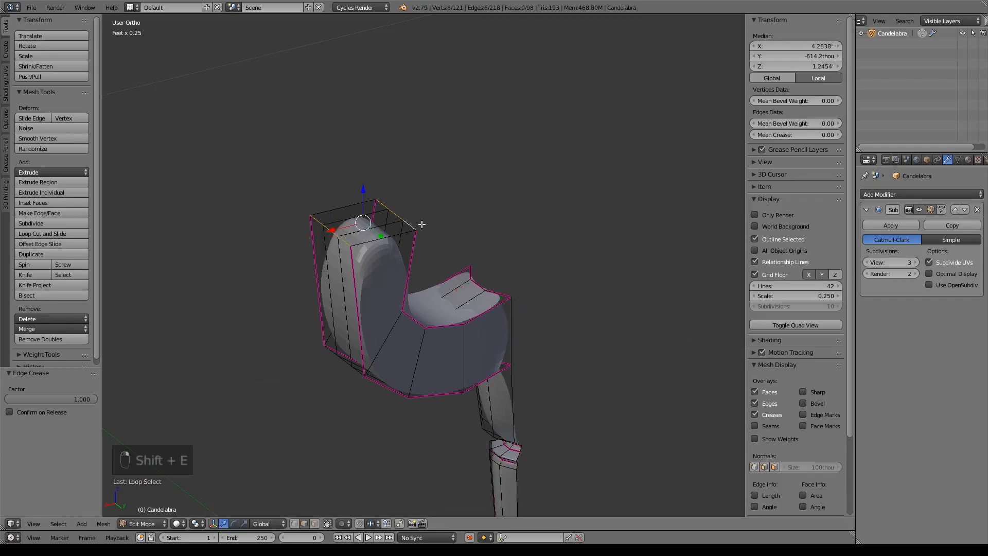
{"action": "middle_click_drag", "start_coordinate": [394, 254], "coordinate": [346, 513]}
{"action": "left_click", "coordinate": [315, 523], "text": "shift"}
{"action": "right_click", "coordinate": [441, 297], "text": "shift"}
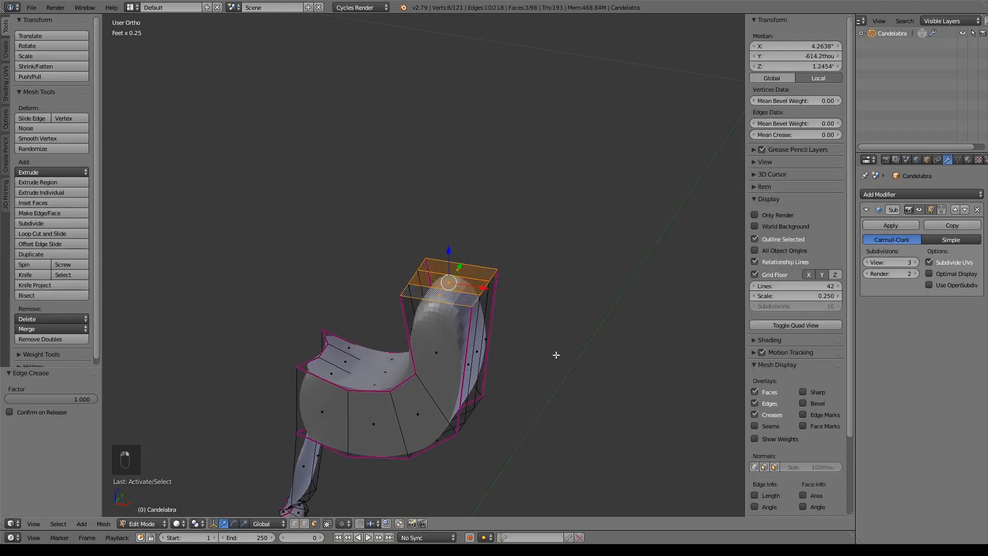
{"action": "key", "text": "KP_1"}
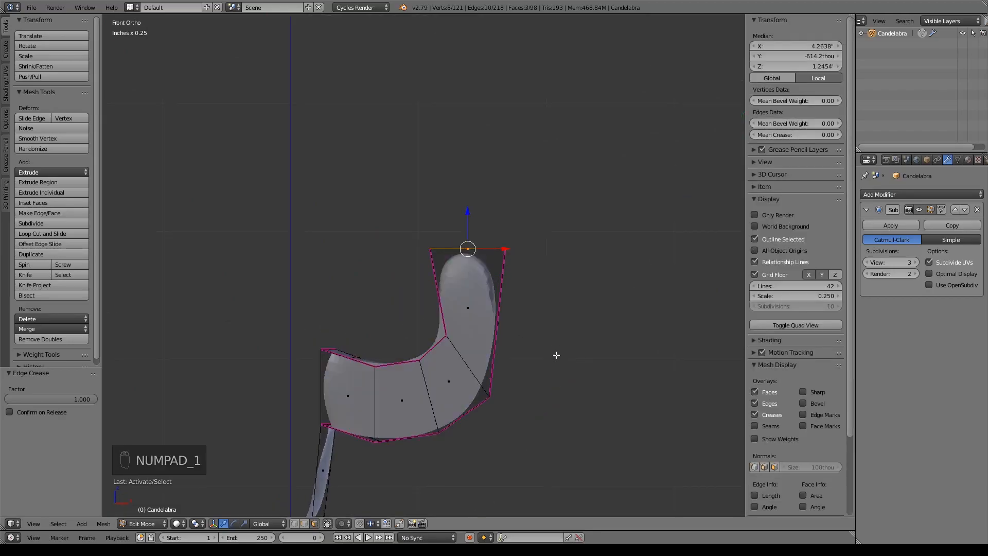
{"action": "key", "text": "e"}
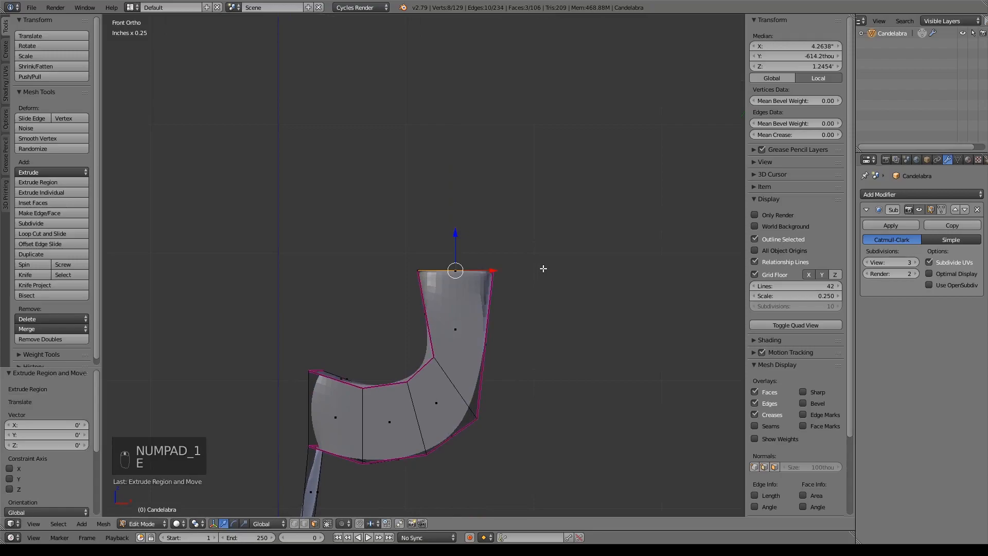
{"action": "key", "text": "s"}
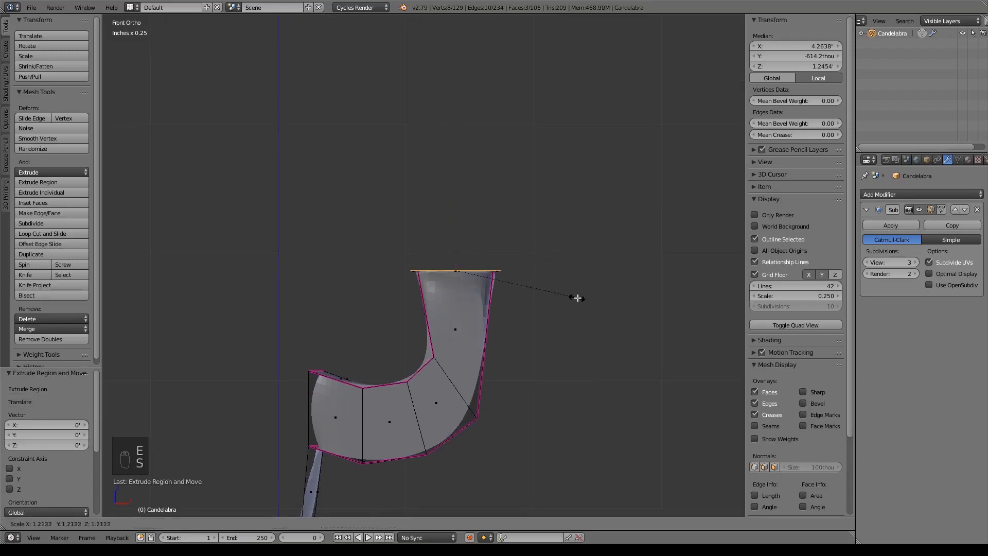
{"action": "left_click", "coordinate": [623, 309]}
{"action": "left_click_drag", "start_coordinate": [448, 236], "coordinate": [458, 229]}
- Extrude the widened flange faces upward a short distance to give the flange thickness
{"action": "middle_click_drag", "start_coordinate": [550, 278], "coordinate": [551, 299], "text": "shift"}
{"action": "key", "text": "e"}
{"action": "right_click", "coordinate": [554, 302]}
{"action": "left_click_drag", "start_coordinate": [460, 243], "coordinate": [461, 225]}
- Extrude the flange's top faces in place and scale them inward to 0.560
{"action": "middle_click_drag", "start_coordinate": [461, 225], "coordinate": [523, 310]}
{"action": "key", "text": "e"}
{"action": "right_click", "coordinate": [606, 368]}
{"action": "key", "text": "s"}
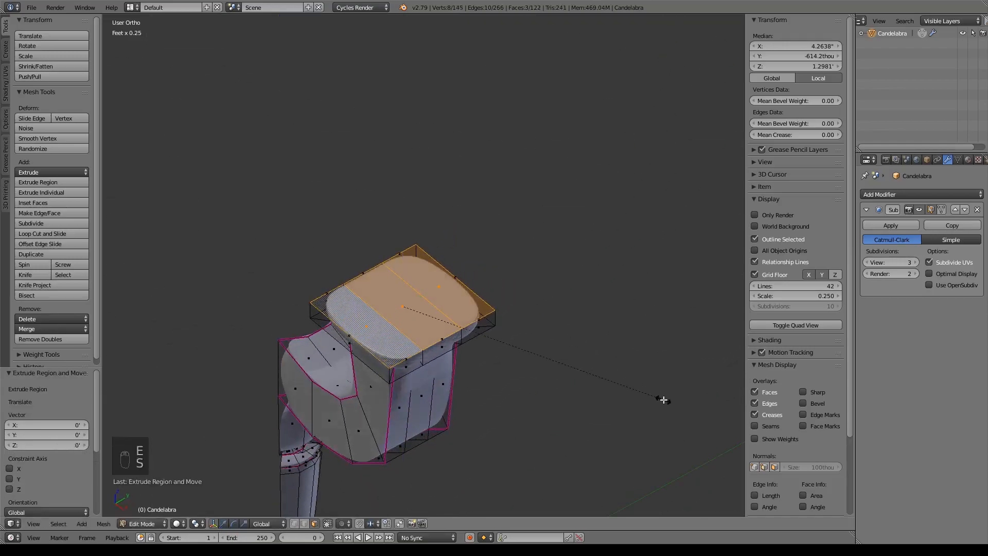
{"action": "left_click", "coordinate": [550, 353]}
- Select the flange's four outer corners through its full thickness and scale them inward to 0.908 in X and Y only
{"action": "middle_click_drag", "start_coordinate": [549, 353], "coordinate": [459, 373]}
{"action": "key", "text": "KP_1"}
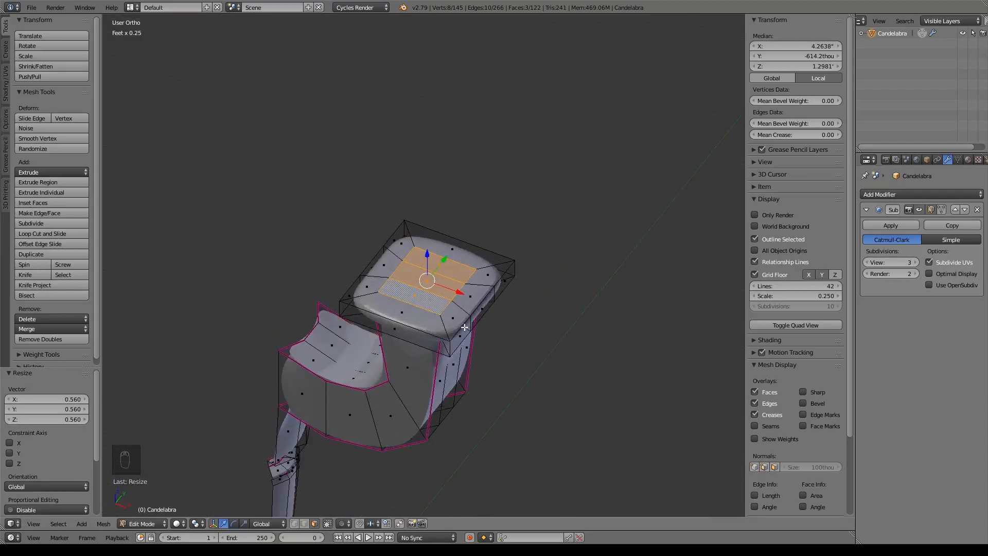
{"action": "key", "text": "KP_7"}
{"action": "scroll", "coordinate": [466, 362], "scroll_direction": "up", "scroll_amount": 4}
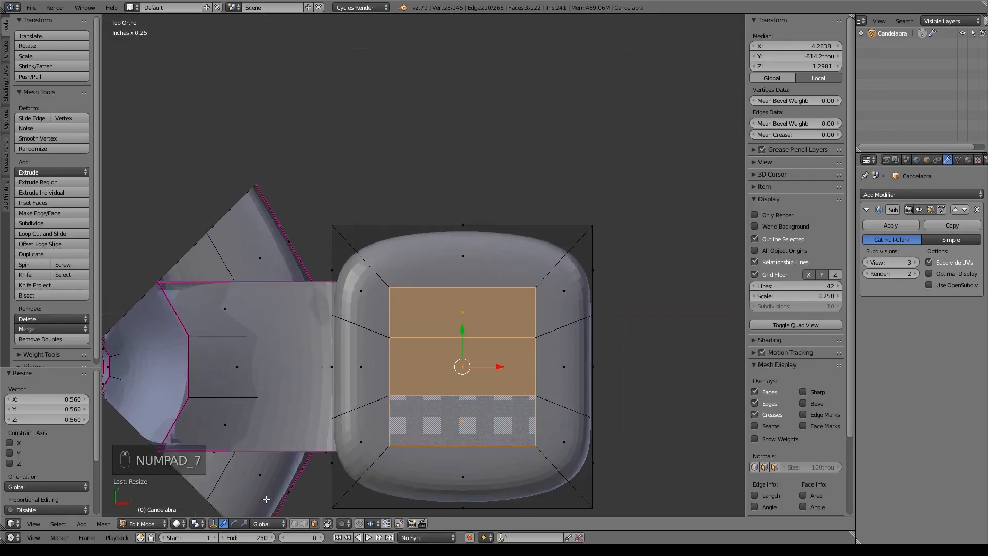
{"action": "middle_click_drag", "start_coordinate": [572, 440], "coordinate": [537, 386], "text": "shift"}
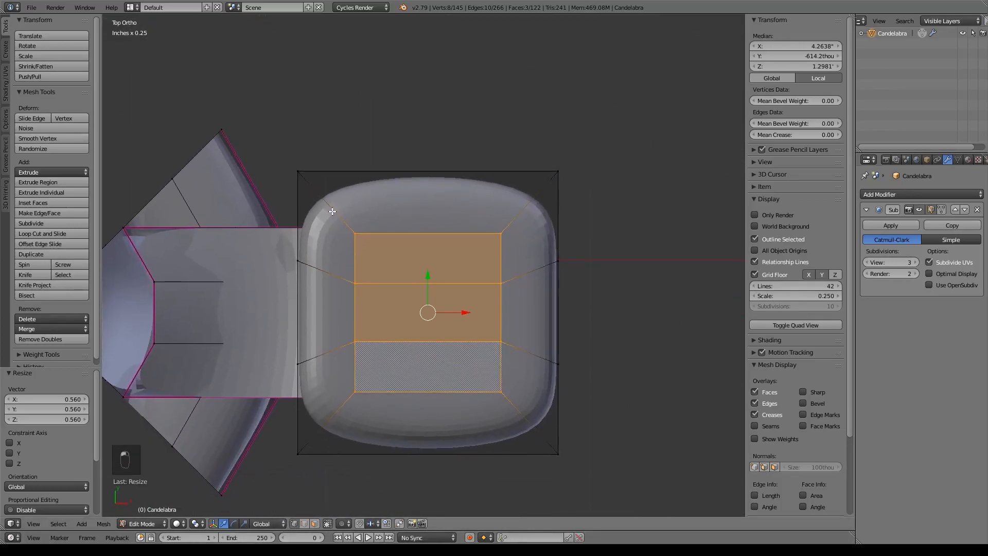
{"action": "key", "text": "a"}
{"action": "key", "text": "z"}
{"action": "key", "text": "b"}
{"action": "left_click_drag", "start_coordinate": [271, 128], "coordinate": [302, 171]}
{"action": "key", "text": "b"}
{"action": "left_click_drag", "start_coordinate": [536, 155], "coordinate": [587, 187]}
{"action": "key", "text": "b"}
{"action": "left_click_drag", "start_coordinate": [551, 442], "coordinate": [605, 486]}
{"action": "key", "text": "b"}
{"action": "left_click_drag", "start_coordinate": [264, 445], "coordinate": [421, 466]}
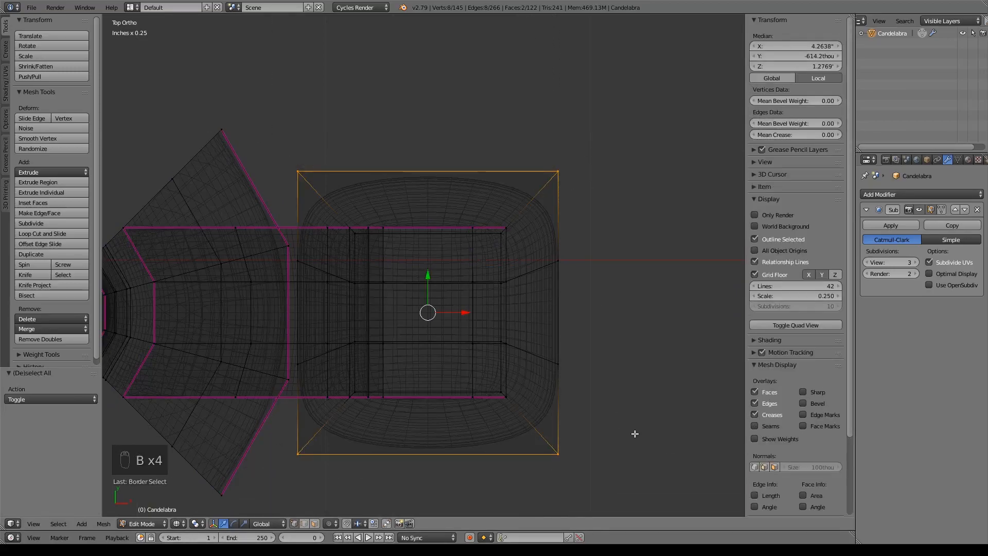
{"action": "key", "text": "s"}
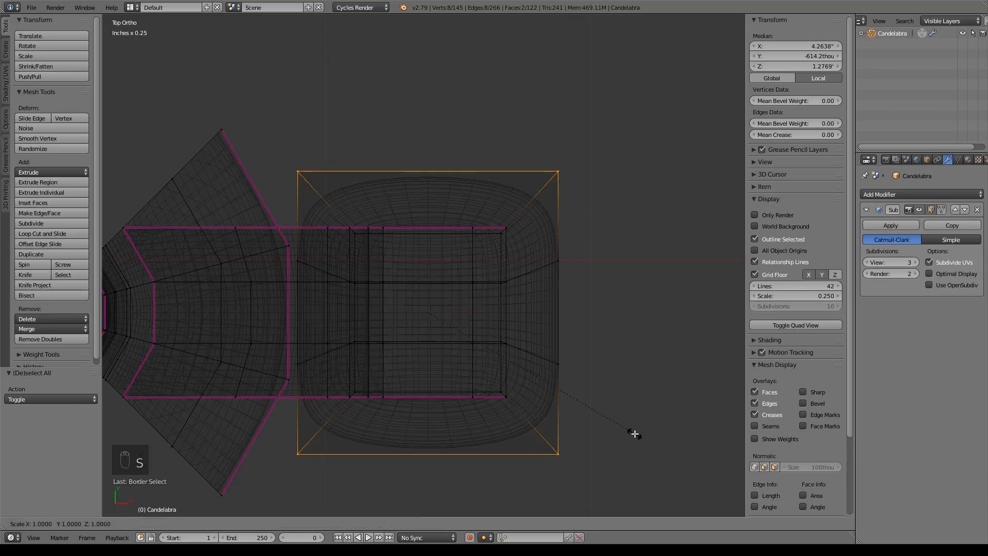
{"action": "key", "text": "shift+z"}
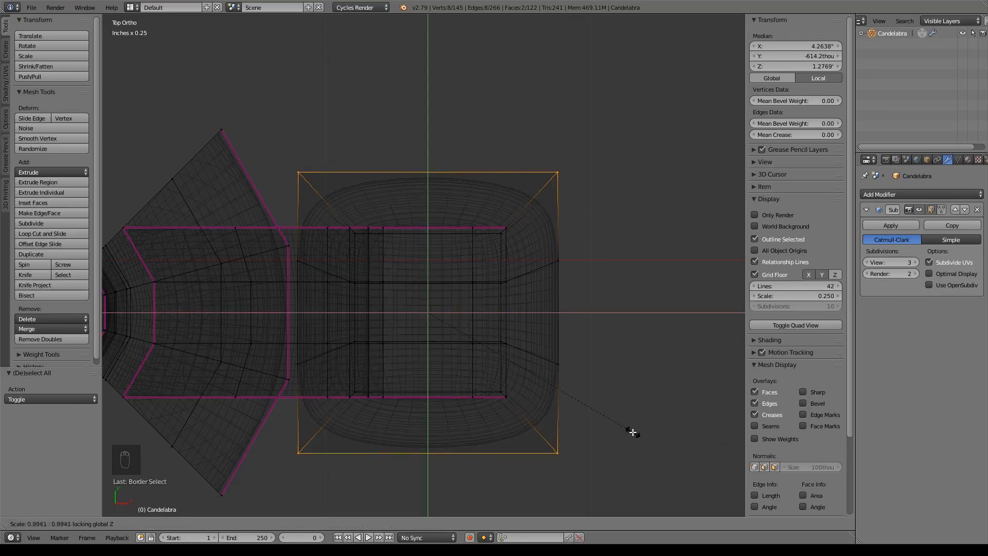
{"action": "left_click", "coordinate": [616, 422]}
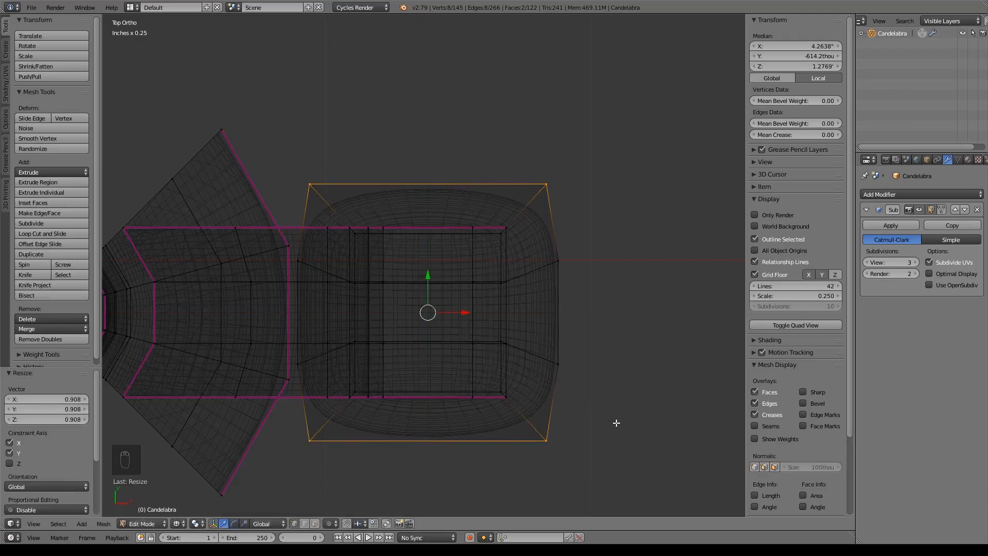
- Scale the four corner vertices of the flange's inner top faces inward to 0.852
{"action": "key", "text": "z"}
{"action": "left_click", "coordinate": [495, 231]}
{"action": "left_click", "coordinate": [355, 234], "text": "shift"}
{"action": "left_click", "coordinate": [356, 392], "text": "shift"}
{"action": "left_click", "coordinate": [502, 393], "text": "shift"}
{"action": "key", "text": "s"}
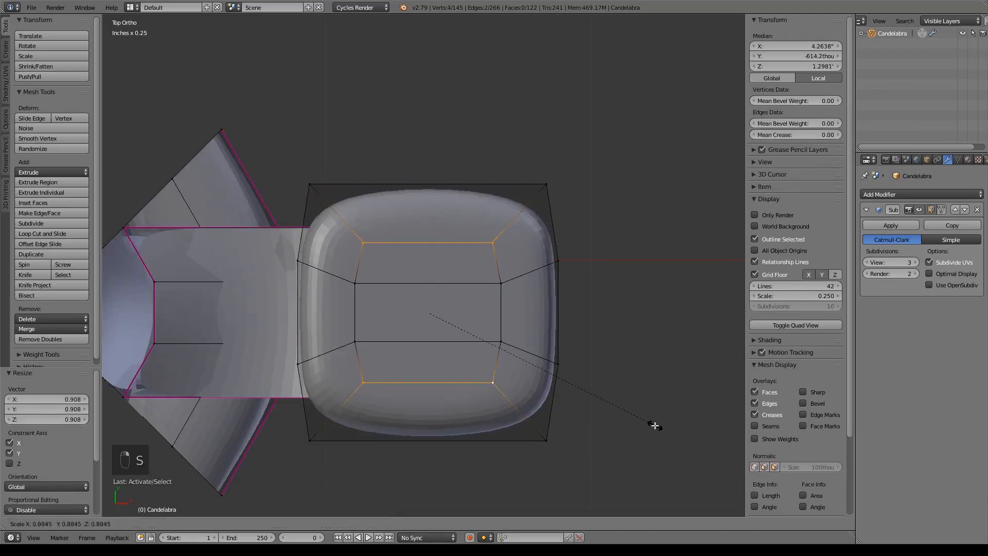
{"action": "left_click", "coordinate": [646, 423]}
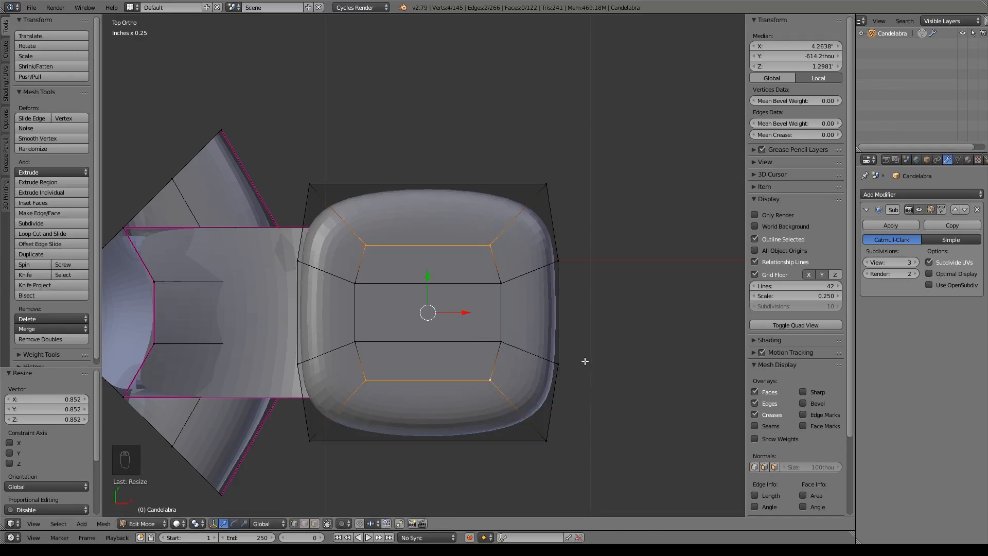
- Extrude the flange's inner top faces straight up by about 233 thou to form an upright stem
{"action": "right_click", "coordinate": [358, 285], "text": "shift"}
{"action": "right_click", "coordinate": [357, 340], "text": "shift"}
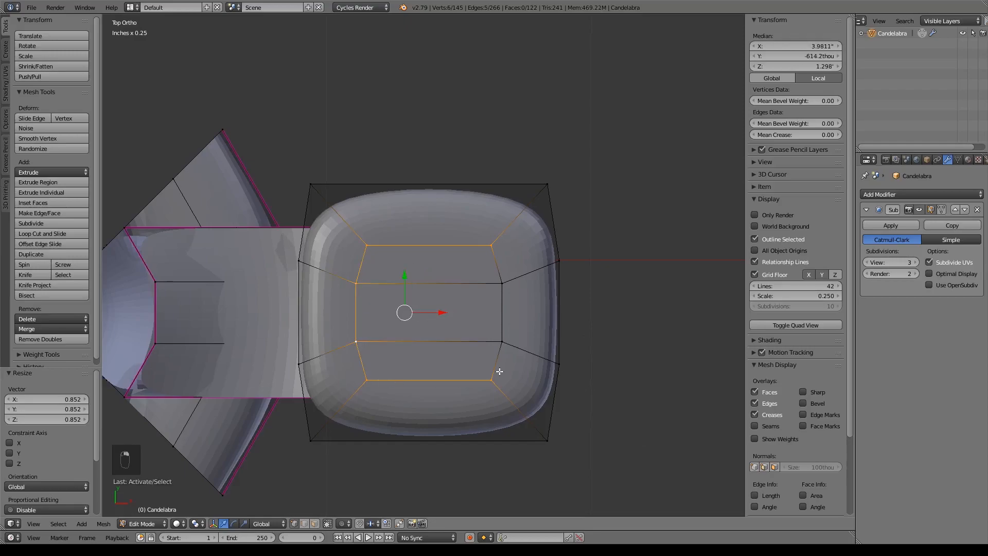
{"action": "right_click", "coordinate": [505, 339], "text": "shift"}
{"action": "right_click", "coordinate": [506, 295], "text": "shift"}
{"action": "key", "text": "KP_3"}
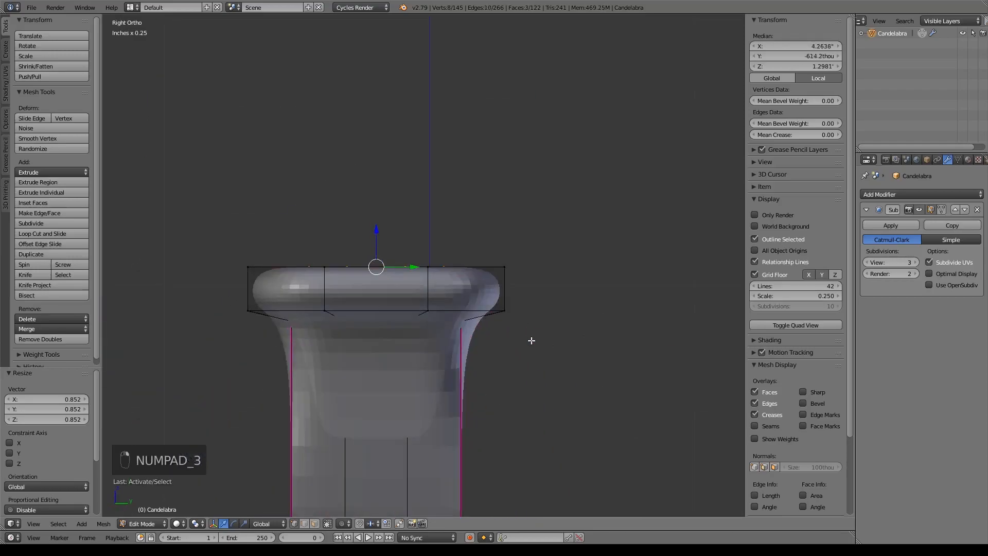
{"action": "key", "text": "e"}
{"action": "right_click", "coordinate": [527, 342]}
{"action": "scroll", "coordinate": [533, 335], "scroll_direction": "down", "scroll_amount": 4}
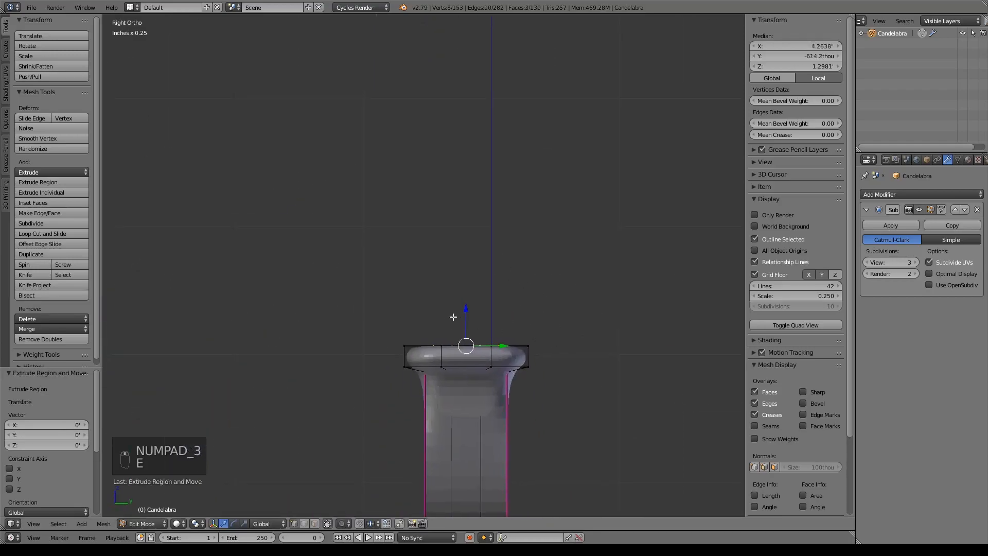
{"action": "key", "text": "e"}
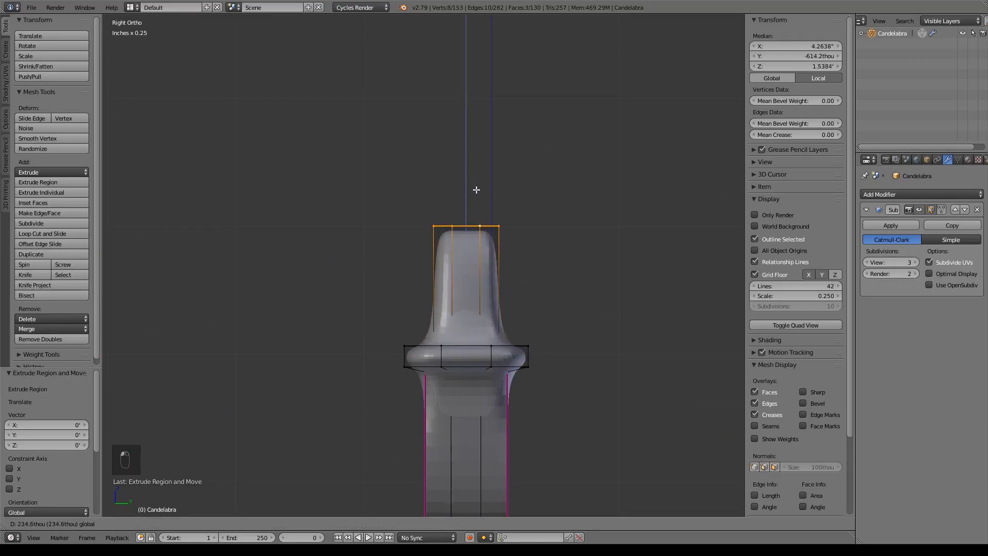
{"action": "left_click", "coordinate": [485, 190]}
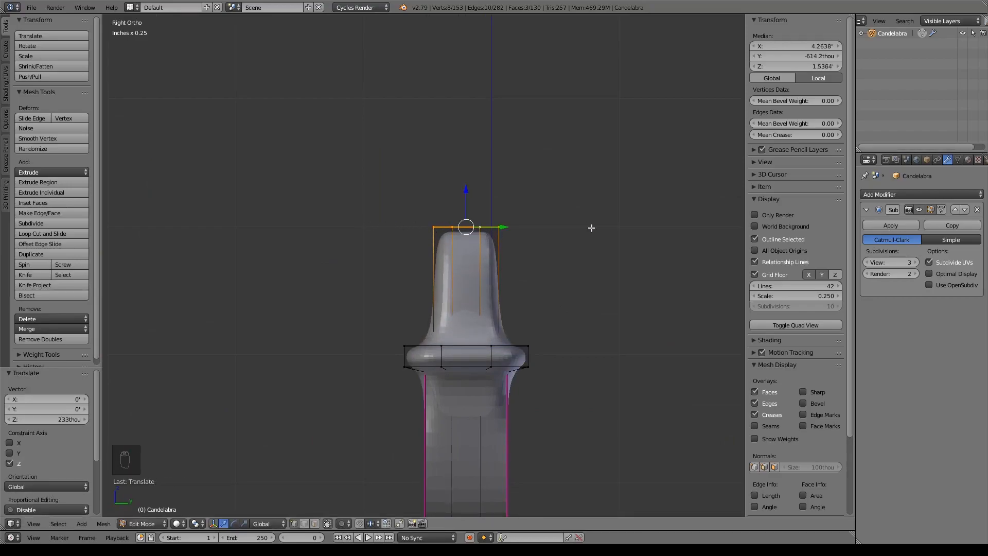
- Crease the edge loop at the stem's base and the edges of its top faces to 1
{"action": "middle_click_drag", "start_coordinate": [466, 392], "coordinate": [467, 344]}
{"action": "right_click", "coordinate": [466, 342], "text": "alt"}
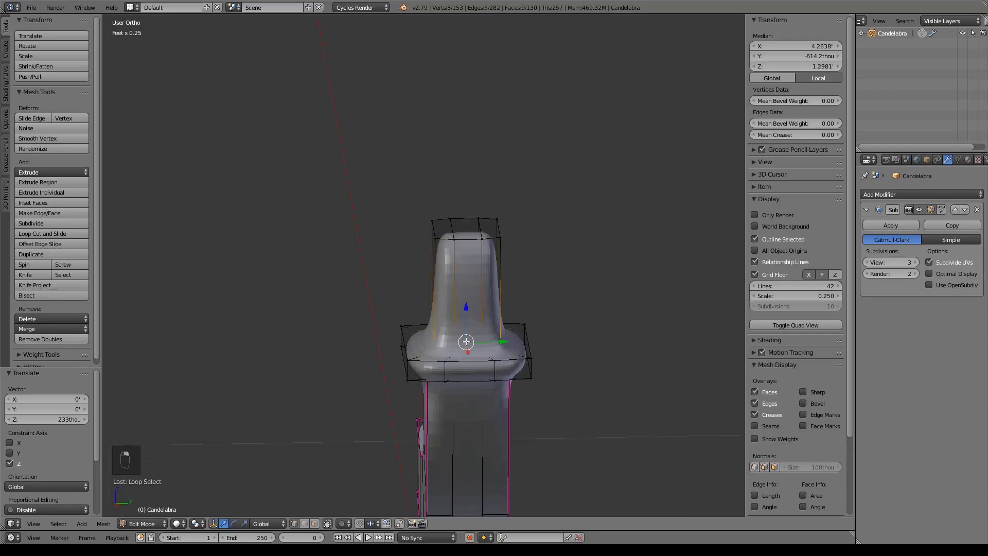
{"action": "key", "text": "shift+e"}
{"action": "left_click", "coordinate": [560, 330]}
{"action": "right_click", "coordinate": [462, 243], "text": "alt"}
{"action": "right_click", "coordinate": [459, 217], "text": "alt+shift"}
{"action": "key", "text": "shift+e"}
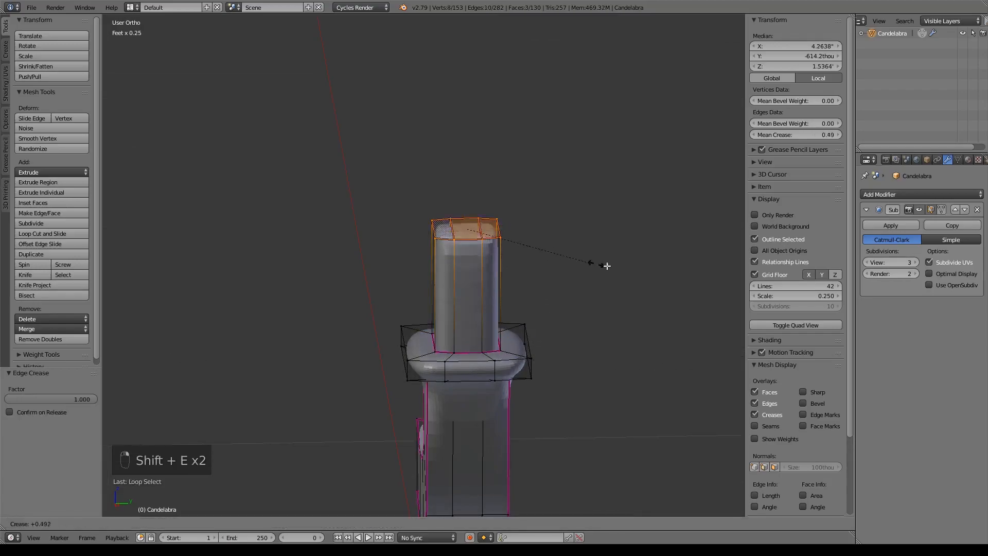
{"action": "left_click", "coordinate": [512, 292]}
- Crease the edge loop where the arm meets the underside of the flange to 1
{"action": "middle_click_drag", "start_coordinate": [504, 322], "coordinate": [443, 283]}
{"action": "right_click", "coordinate": [465, 284], "text": "alt"}
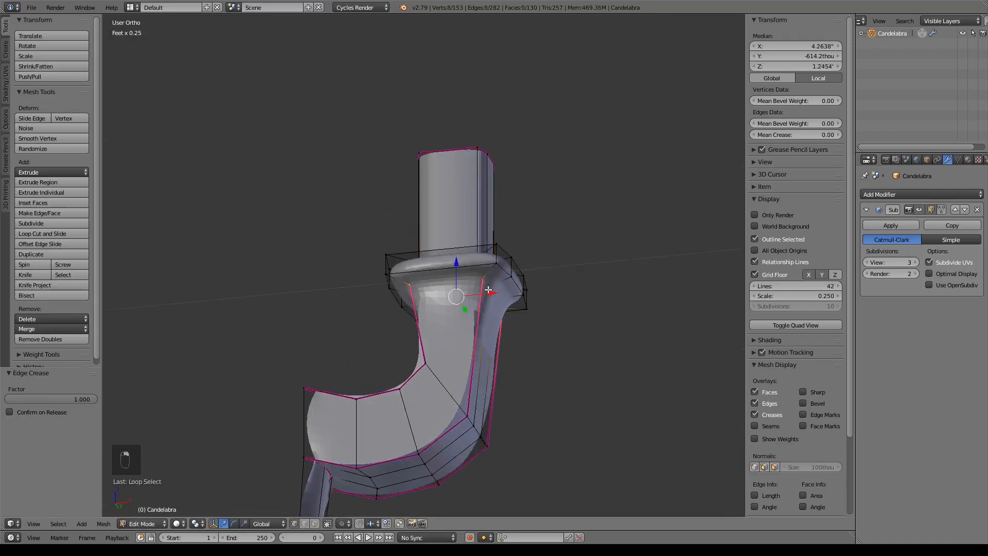
{"action": "key", "text": "shift+e"}
{"action": "left_click", "coordinate": [618, 335]}
- Add an edge loop around the flange's side with a slide factor of -0.5, and scale the flange's upper outer loop slightly inward
{"action": "middle_click_drag", "start_coordinate": [547, 331], "coordinate": [373, 354]}
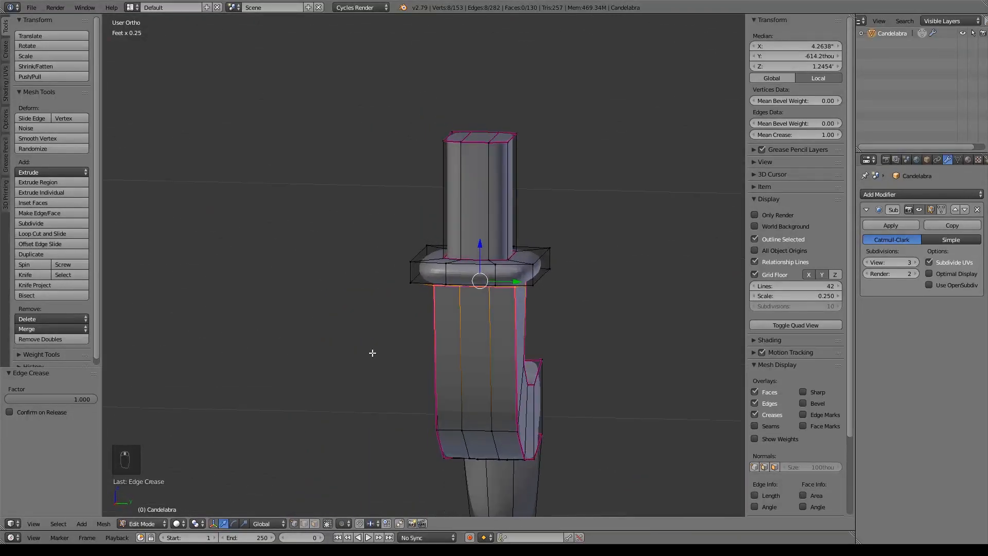
{"action": "key", "text": "ctrl+r"}
{"action": "left_click", "coordinate": [438, 272]}
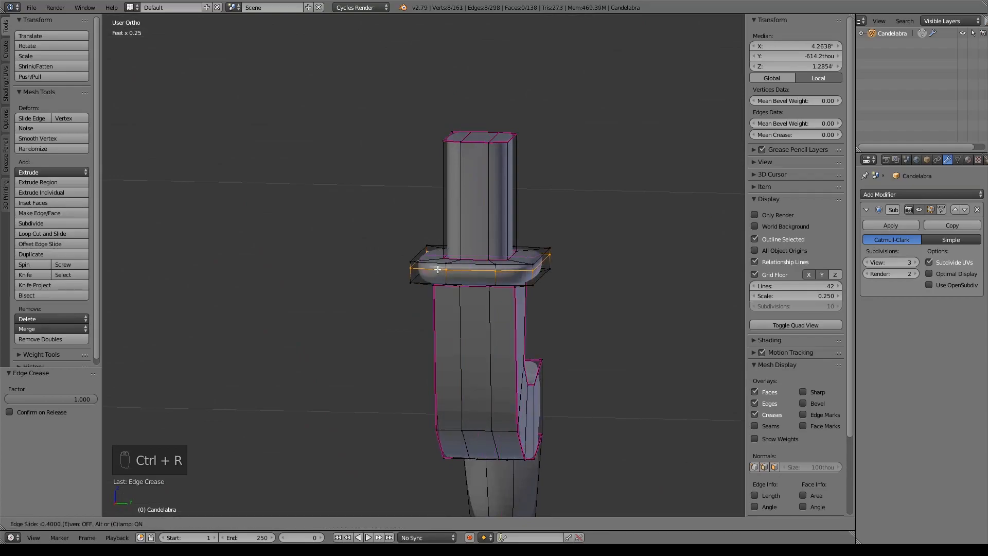
{"action": "left_click", "coordinate": [436, 268]}
{"action": "middle_click_drag", "start_coordinate": [436, 268], "coordinate": [381, 366]}
{"action": "right_click", "coordinate": [379, 364], "text": "alt"}
{"action": "key", "text": "s"}
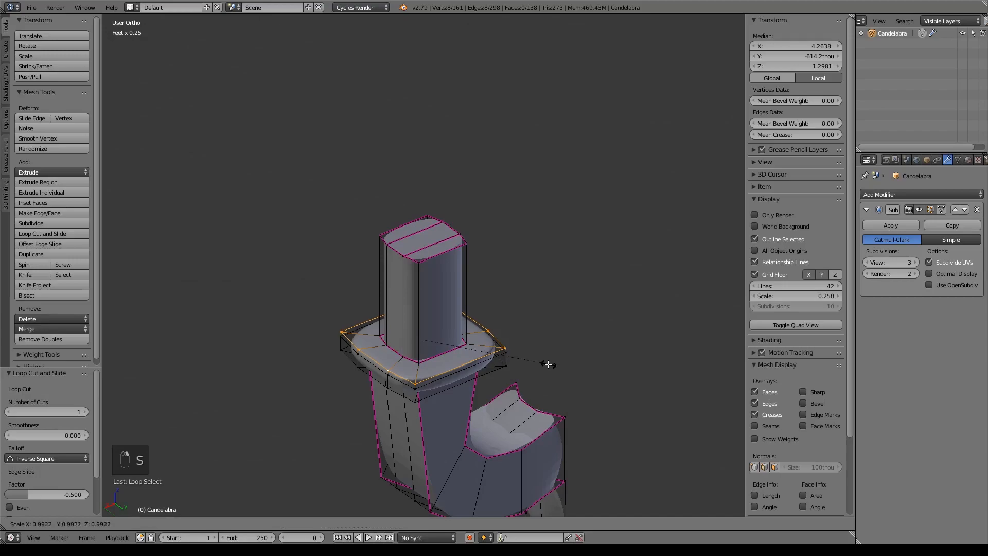
{"action": "left_click", "coordinate": [546, 364]}
- Add a centred edge loop on the flange's top surface, lower it about 9.5 thou and scale it to 0.927
{"action": "key", "text": "ctrl+r"}
{"action": "left_click", "coordinate": [400, 362]}
{"action": "right_click", "coordinate": [401, 362]}
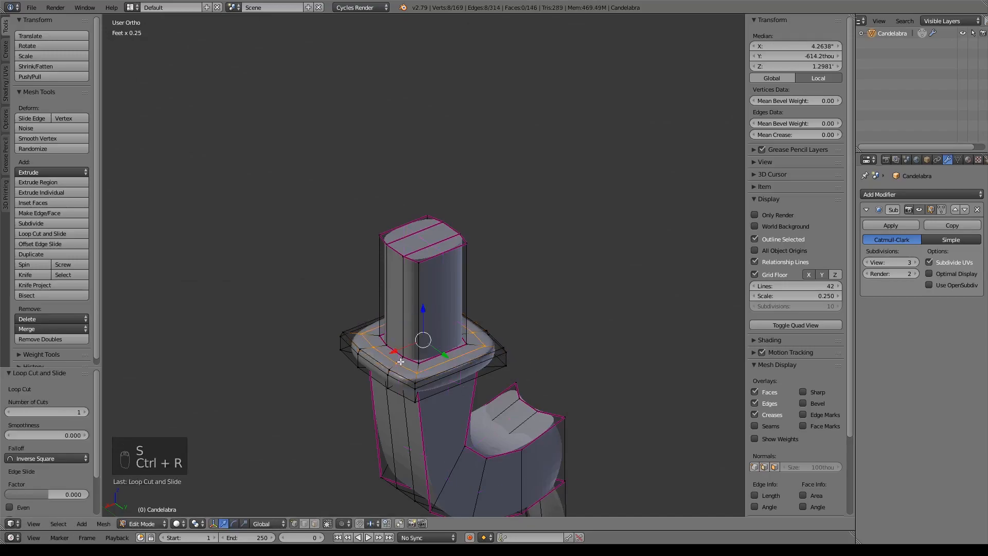
{"action": "key", "text": "g"}
{"action": "key", "text": "z"}
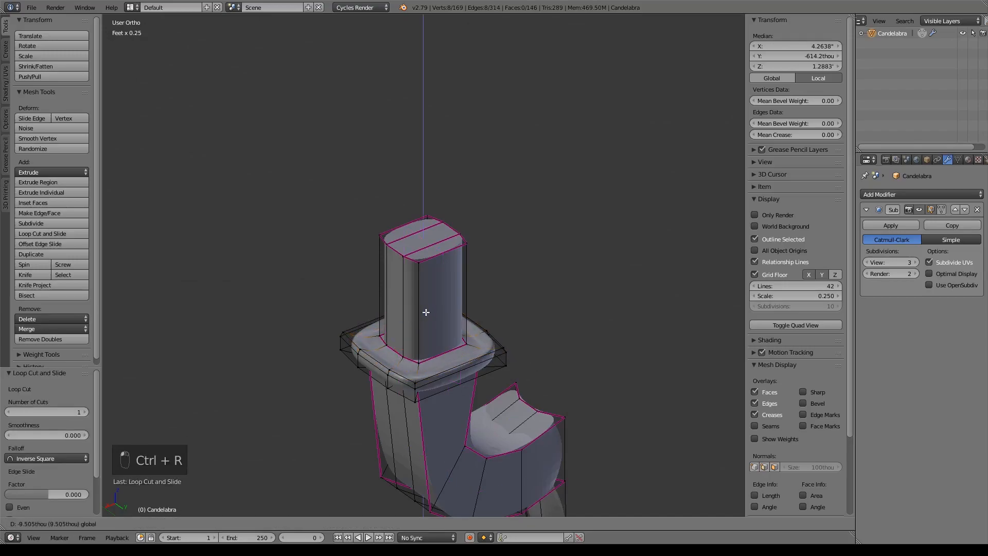
{"action": "left_click", "coordinate": [427, 312]}
{"action": "key", "text": "s"}
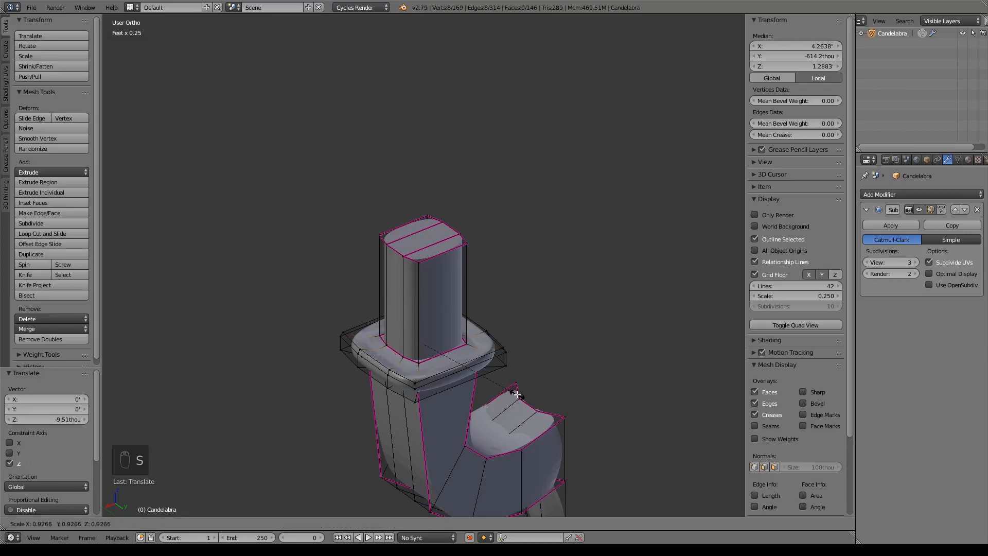
{"action": "left_click", "coordinate": [516, 394]}
- Widen the flange by scaling its three outer edge loops to about 1.245 in X and Y only
{"action": "middle_click_drag", "start_coordinate": [517, 394], "coordinate": [574, 380]}
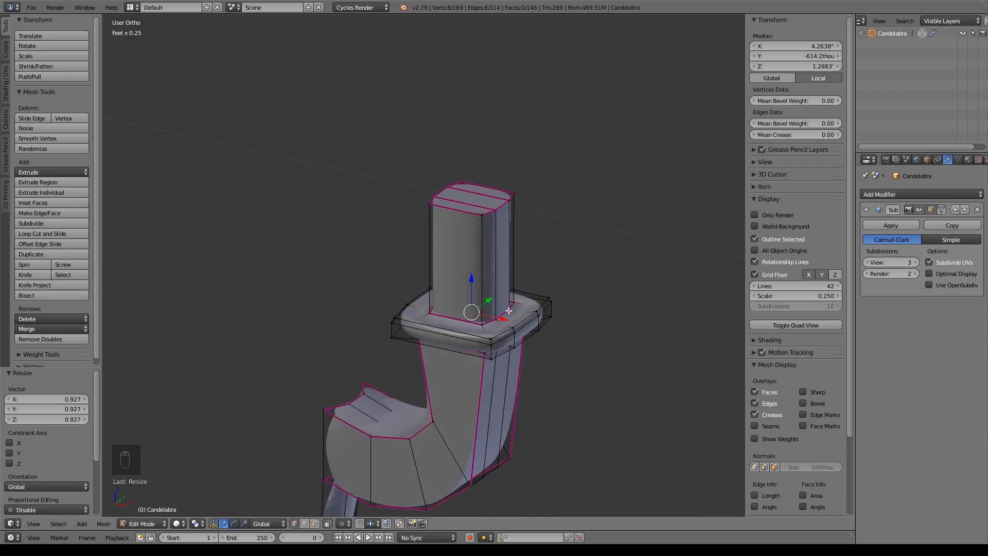
{"action": "middle_click_drag", "start_coordinate": [541, 308], "coordinate": [435, 358]}
{"action": "left_click", "coordinate": [361, 348], "text": "alt"}
{"action": "left_click", "coordinate": [364, 352], "text": "alt+shift"}
{"action": "left_click", "coordinate": [371, 366], "text": "alt+shift"}
{"action": "key", "text": "s"}
{"action": "key", "text": "shift+z"}
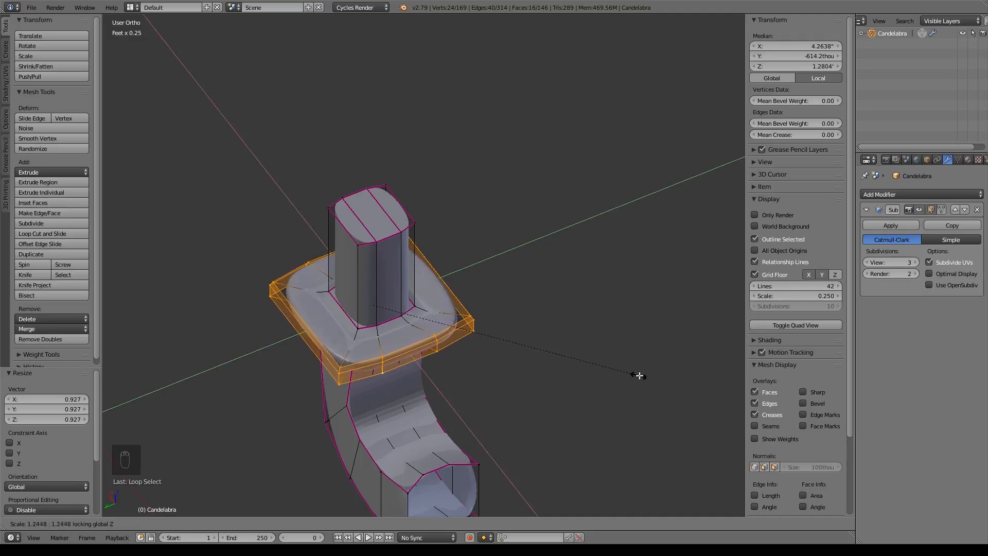
{"action": "left_click", "coordinate": [638, 375]}
- Raise the flange's upper outer edge loop by about 30 thou to form a rim
{"action": "middle_click_drag", "start_coordinate": [551, 425], "coordinate": [570, 415]}
{"action": "right_click", "coordinate": [418, 346], "text": "alt"}
{"action": "left_click_drag", "start_coordinate": [372, 289], "coordinate": [373, 278]}
{"action": "middle_click_drag", "start_coordinate": [379, 376], "coordinate": [595, 355]}
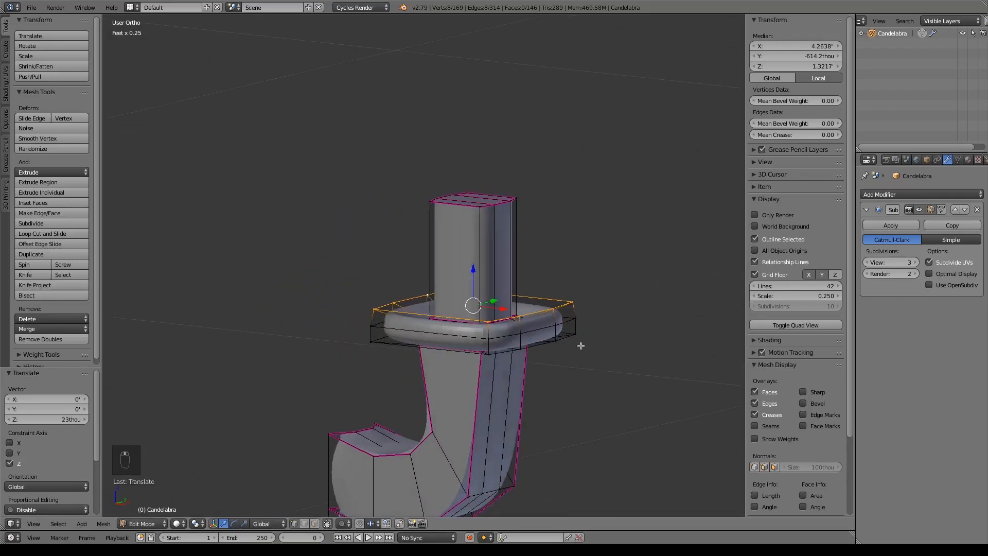
{"action": "left_click_drag", "start_coordinate": [472, 270], "coordinate": [471, 258]}
- Try adding an edge loop on the flange's underside and lowering it slightly, and undo it
{"action": "middle_click_drag", "start_coordinate": [531, 386], "coordinate": [555, 333]}
{"action": "key", "text": "ctrl+r"}
{"action": "left_click", "coordinate": [481, 309]}
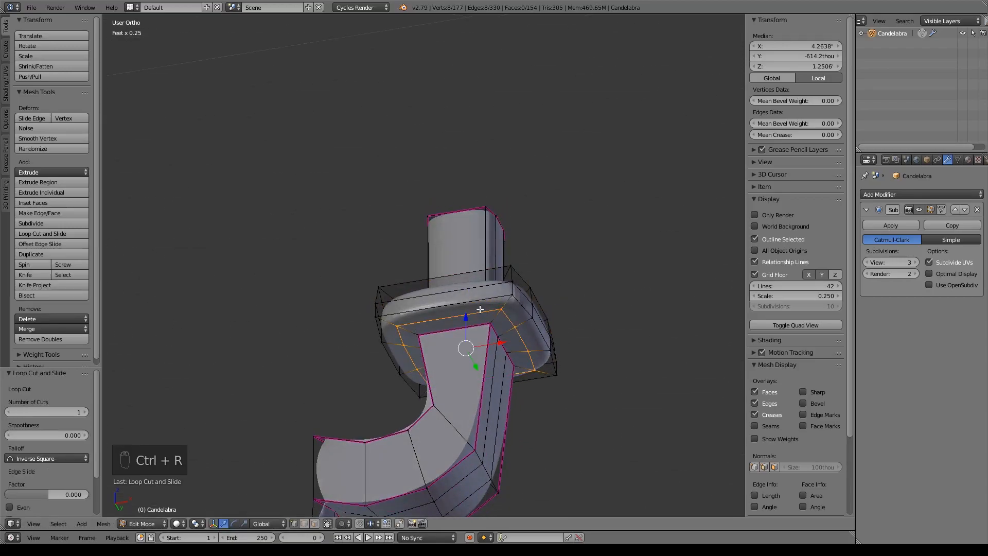
{"action": "left_click_drag", "start_coordinate": [463, 316], "coordinate": [467, 325]}
{"action": "middle_click_drag", "start_coordinate": [583, 366], "coordinate": [524, 366]}
{"action": "key", "text": "ctrl+z"}
{"action": "key", "text": "ctrl+z"}
{"action": "key", "text": "ctrl+z"}
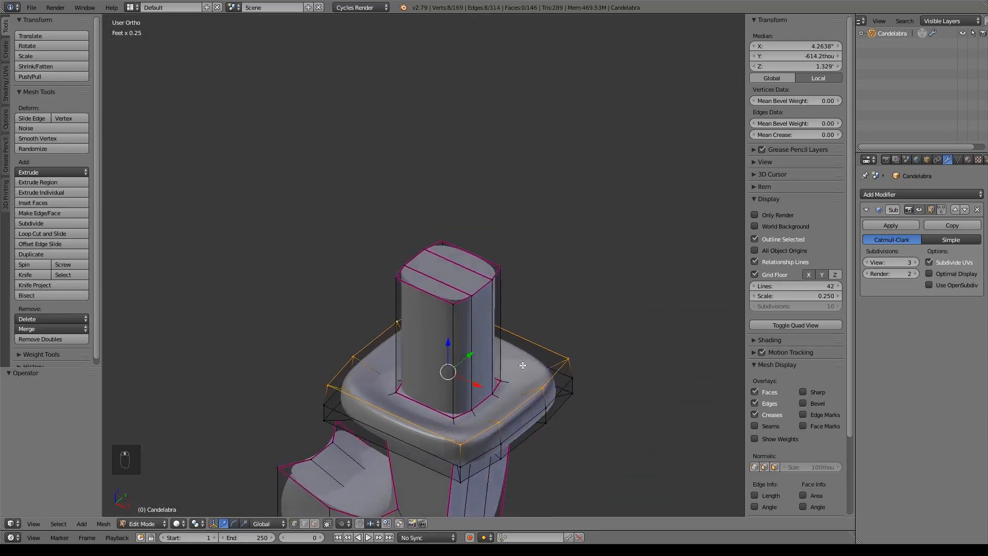
- Extrude the stem's three top faces in place and scale them inward to 0.505
{"action": "scroll", "coordinate": [524, 366], "scroll_direction": "up", "scroll_amount": 7}
{"action": "middle_click_drag", "start_coordinate": [630, 368], "coordinate": [551, 320], "text": "shift"}
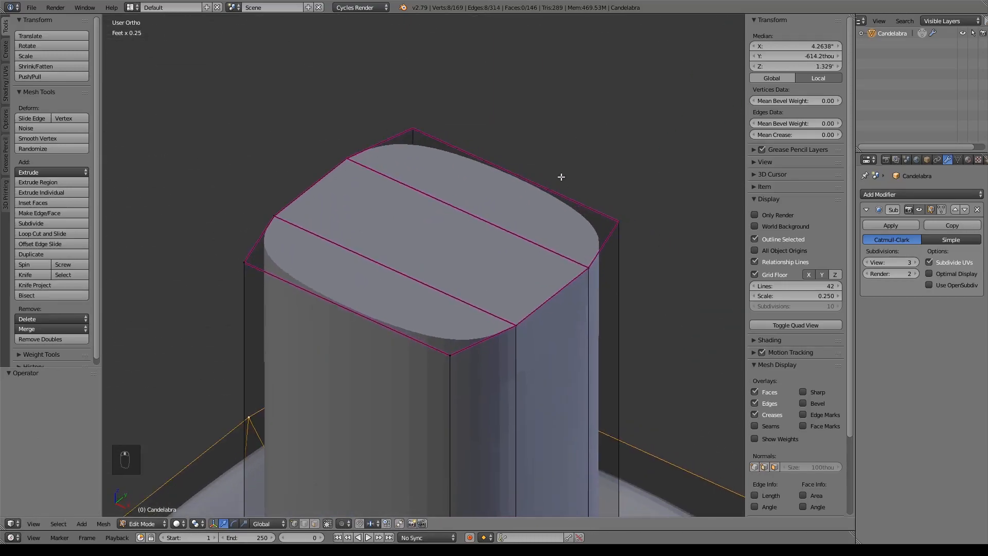
{"action": "key", "text": "KP_1"}
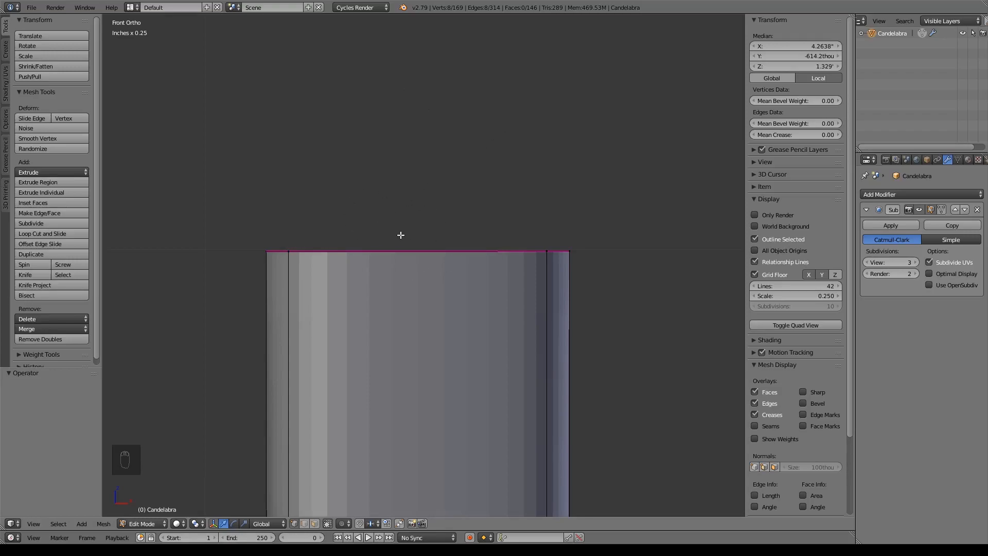
{"action": "middle_click_drag", "start_coordinate": [575, 234], "coordinate": [460, 333]}
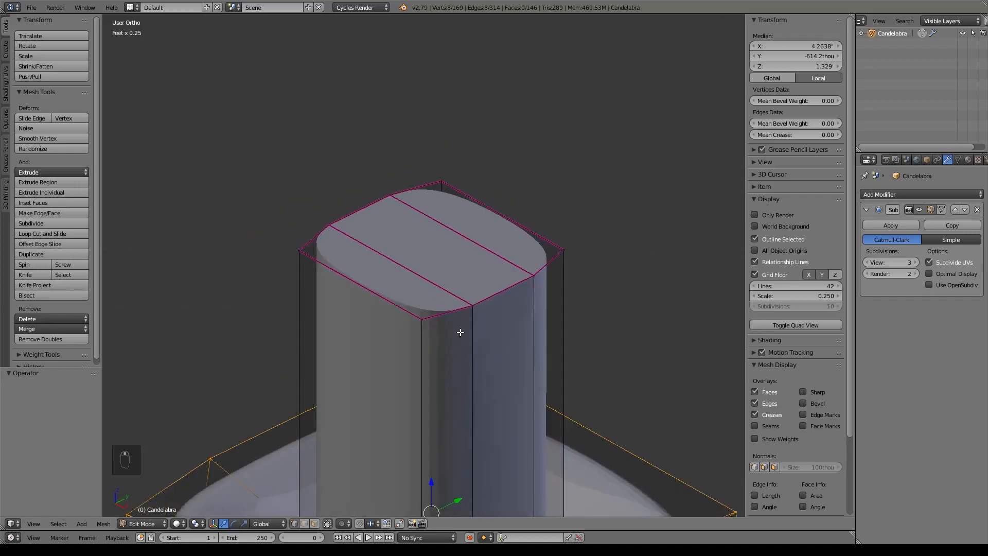
{"action": "left_click", "coordinate": [399, 209], "text": "alt+shift"}
{"action": "key", "text": "e"}
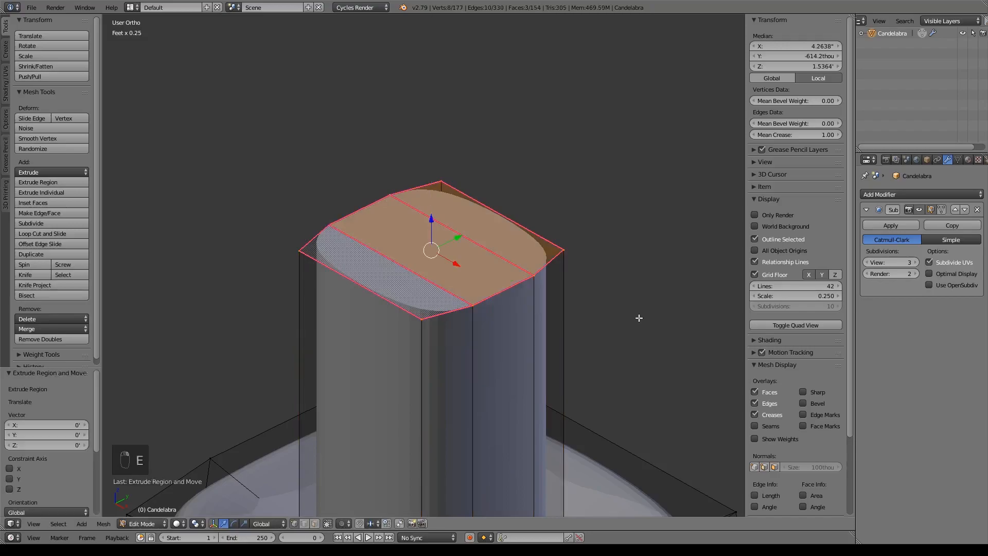
{"action": "key", "text": "s"}
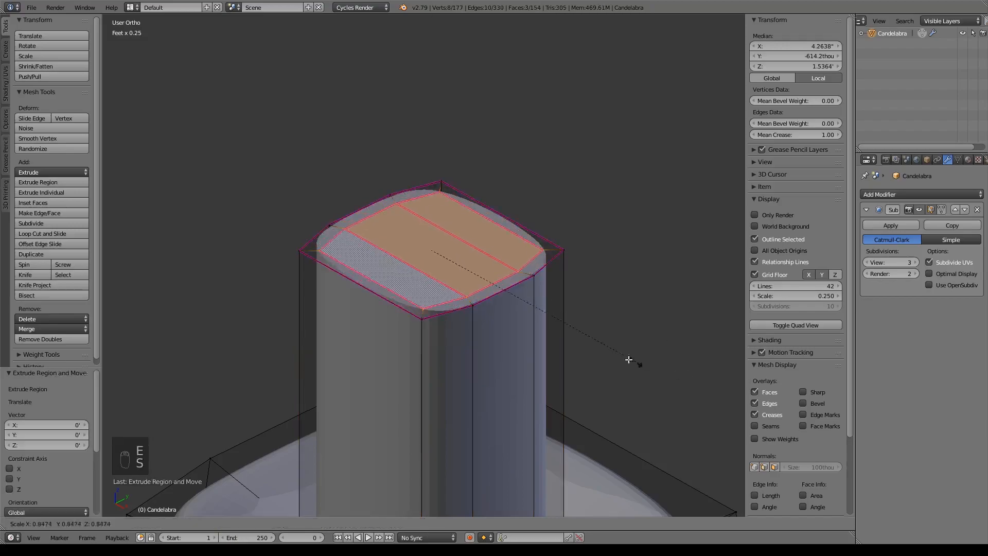
{"action": "left_click", "coordinate": [550, 327]}
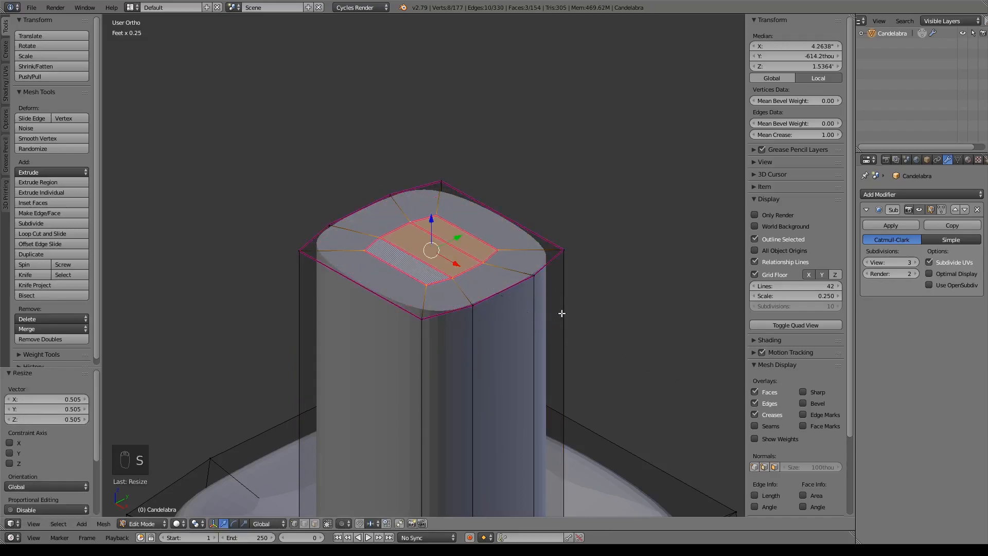
- Remove the crease from the edges of the small inset faces on top of the stem
{"action": "key", "text": "shift+e"}
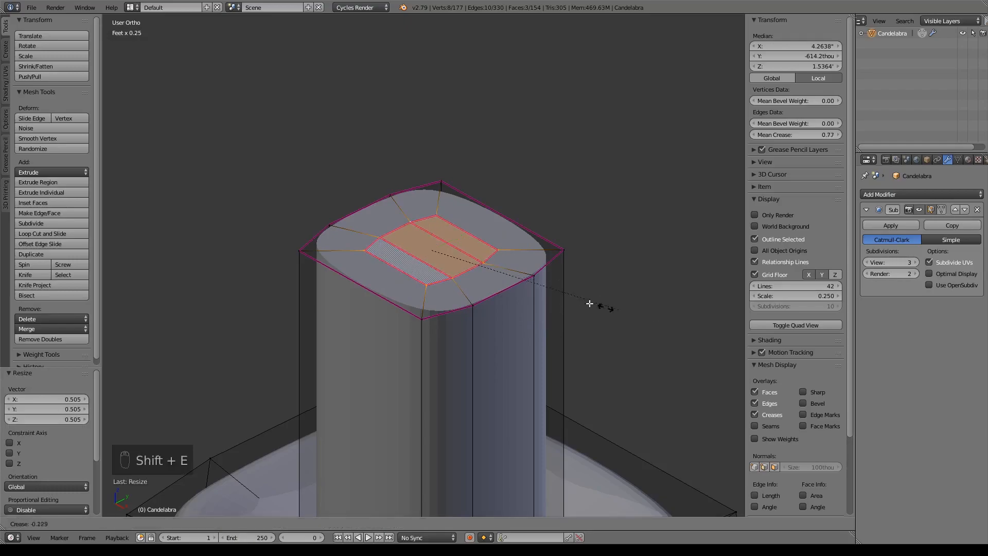
{"action": "left_click", "coordinate": [434, 253]}
{"action": "key", "text": "shift+e"}
{"action": "left_click", "coordinate": [408, 246]}
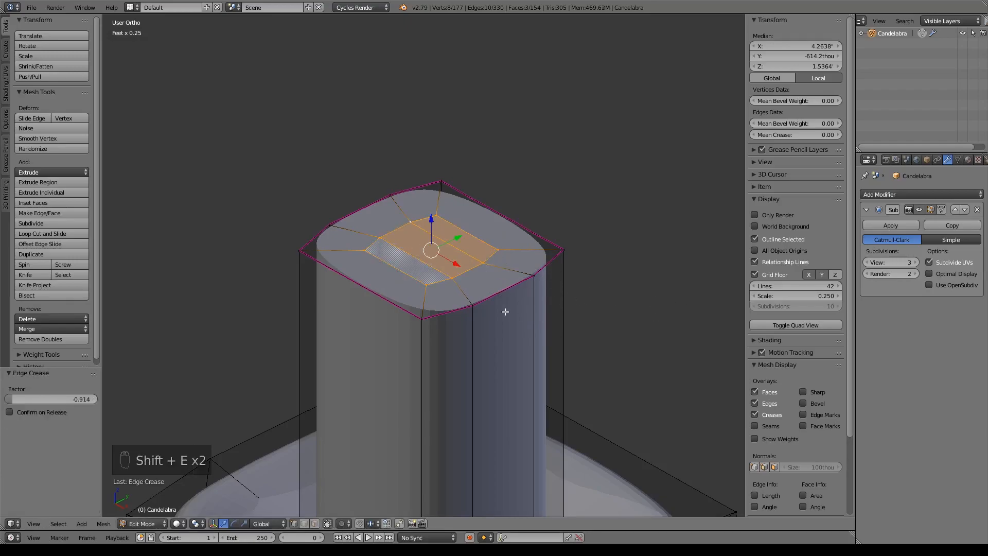
- Extrude the inset top faces straight up about 188 thou as the base shape of a candle flame
{"action": "key", "text": "KP_1"}
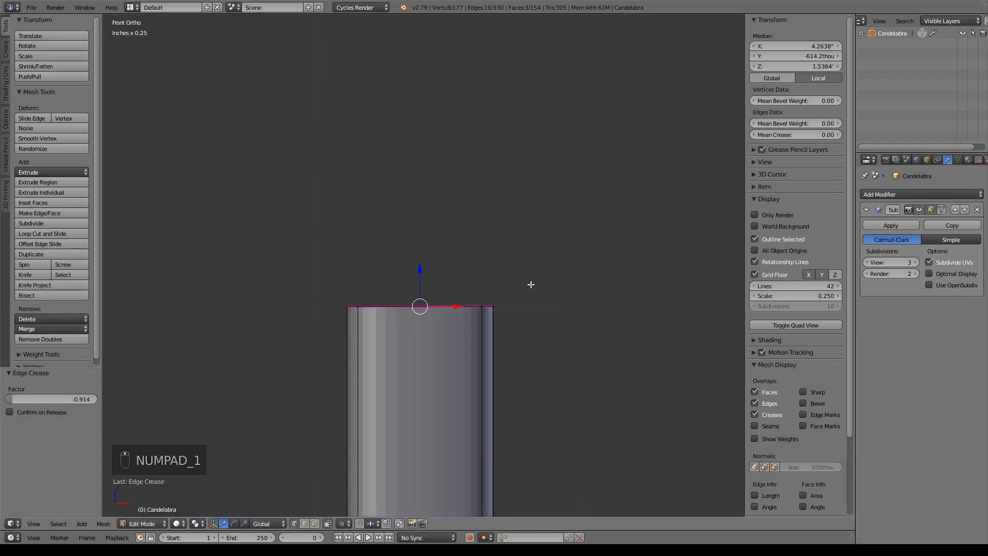
{"action": "key", "text": "e"}
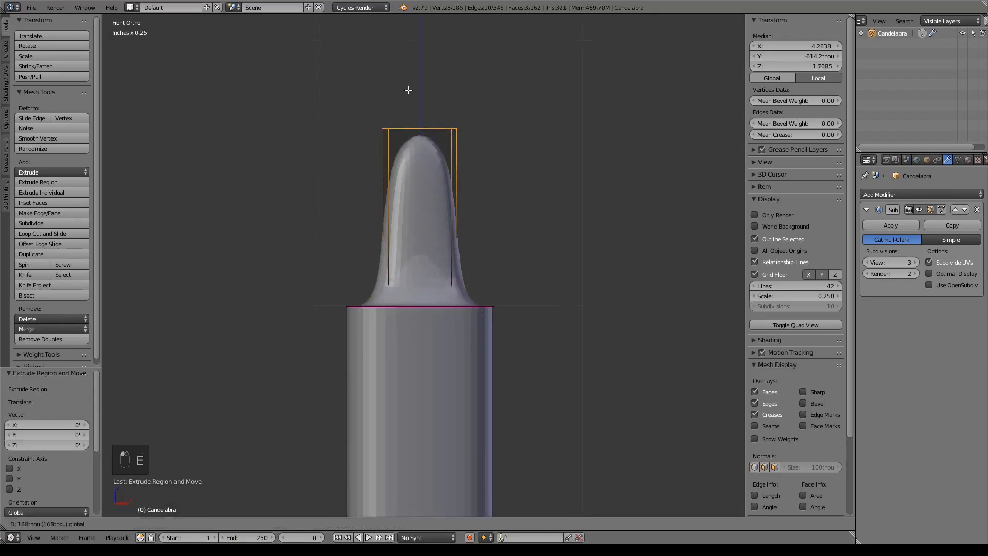
{"action": "left_click", "coordinate": [413, 73]}
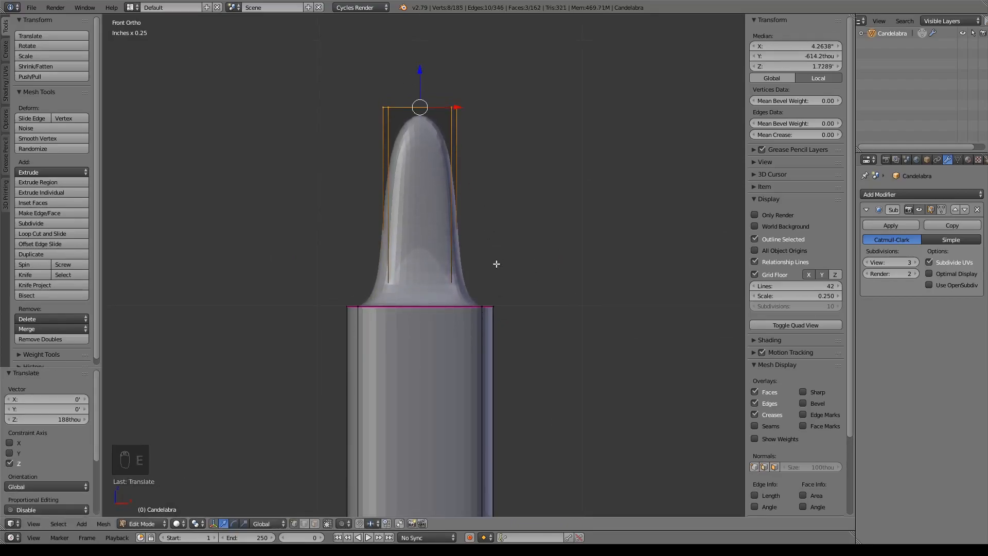
- Add an edge loop low on the flame at slide factor 0.575 and scale it outward to 2.285
{"action": "key", "text": "ctrl+r"}
{"action": "left_click", "coordinate": [442, 230]}
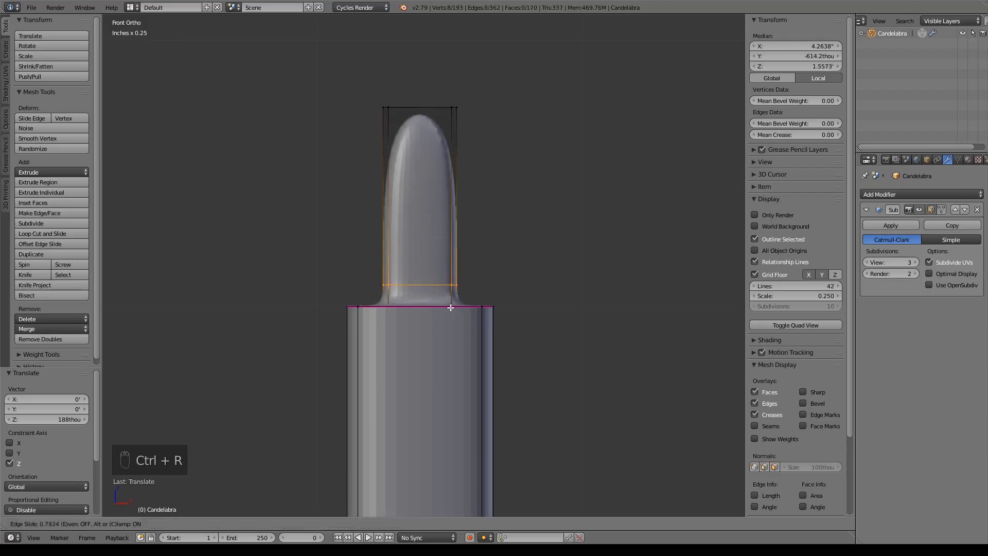
{"action": "left_click", "coordinate": [530, 316]}
{"action": "key", "text": "s"}
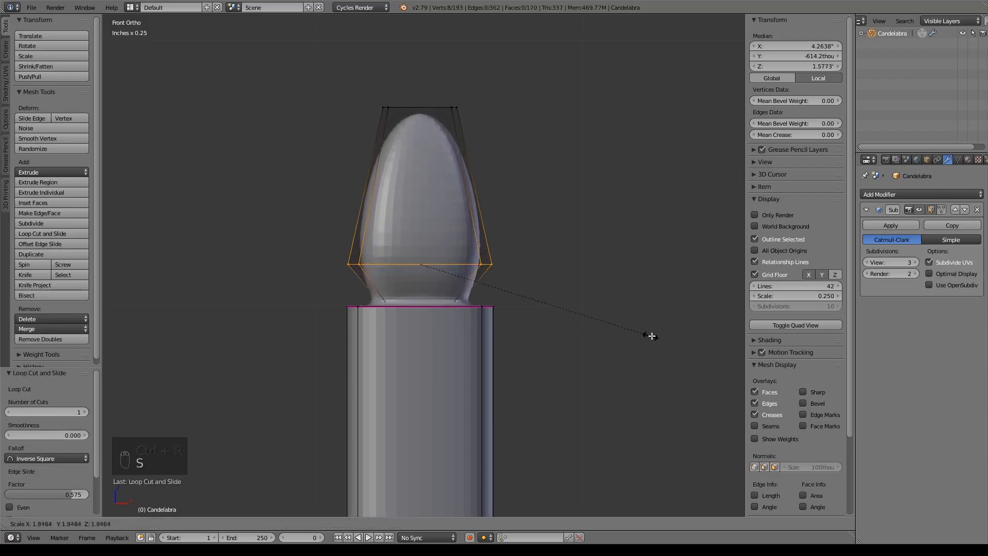
{"action": "left_click", "coordinate": [688, 344]}
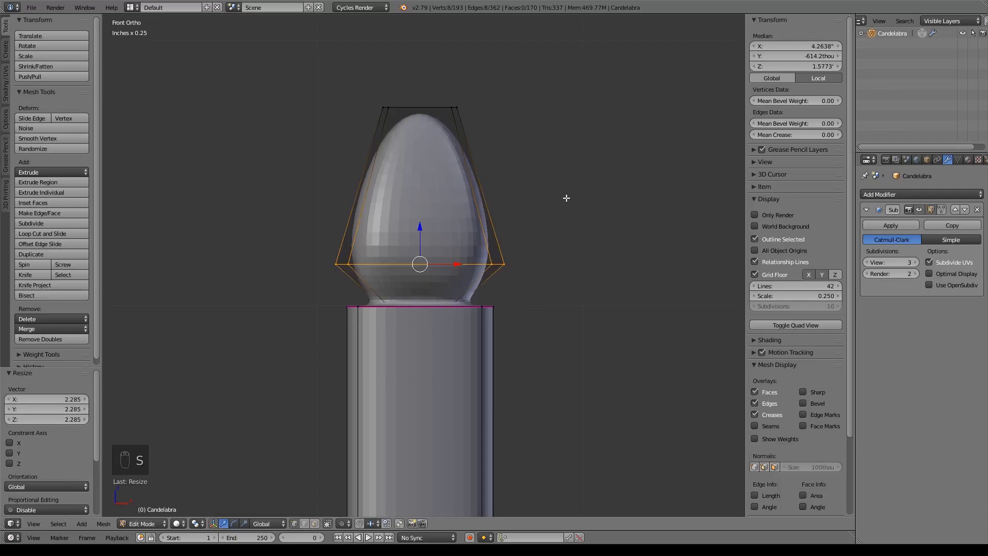
- Crease the edge loop where the flame meets the stem's top to 1.000
{"action": "middle_click_drag", "start_coordinate": [565, 195], "coordinate": [412, 315]}
{"action": "left_click", "coordinate": [415, 309], "text": "alt"}
{"action": "key", "text": "shift+e"}
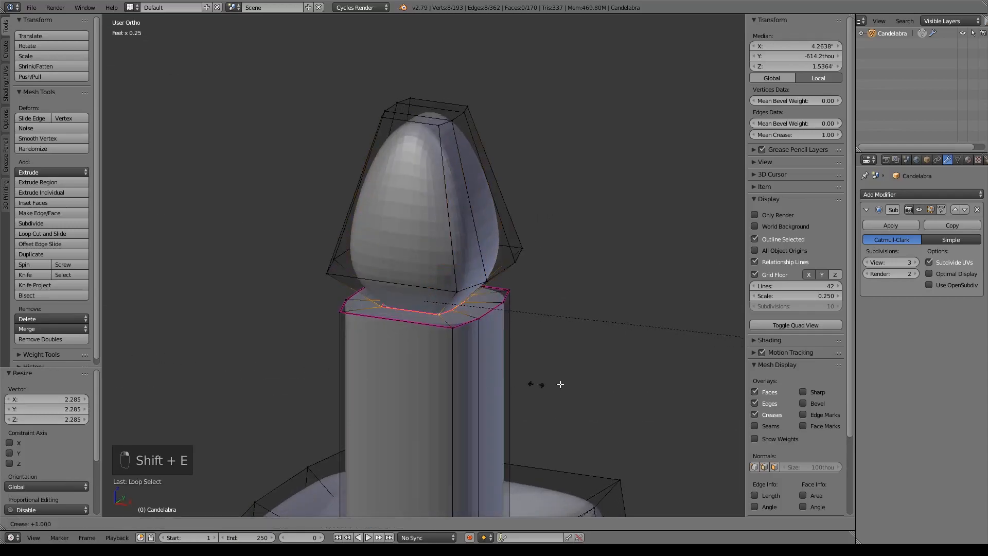
{"action": "left_click", "coordinate": [577, 381]}
- Lower two vertices on one side of the flame's top, by about 25 thou and 36 thou in Z
{"action": "middle_click_drag", "start_coordinate": [492, 304], "coordinate": [470, 241]}
{"action": "middle_click_drag", "start_coordinate": [458, 206], "coordinate": [508, 223]}
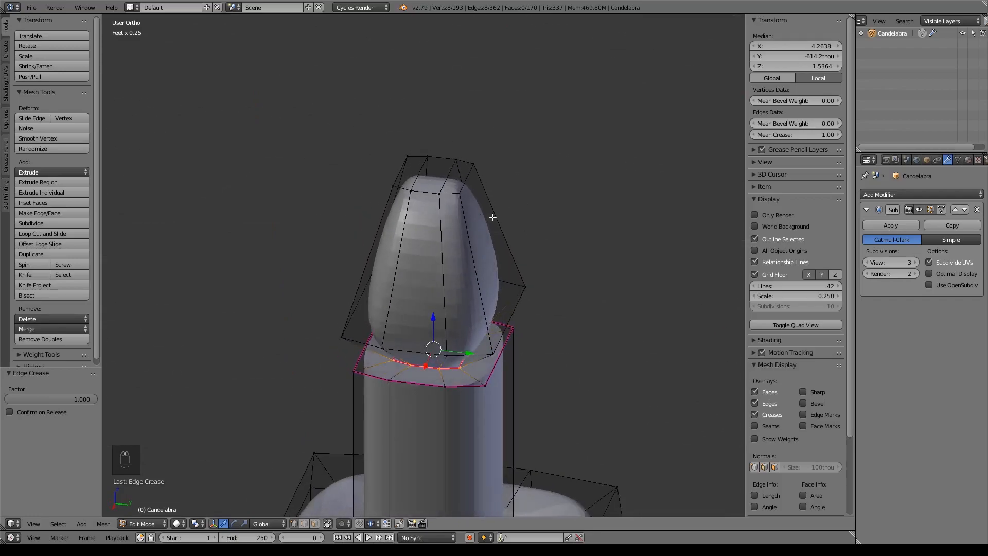
{"action": "right_click", "coordinate": [460, 192]}
{"action": "left_click_drag", "start_coordinate": [462, 165], "coordinate": [459, 190]}
{"action": "right_click", "coordinate": [394, 187]}
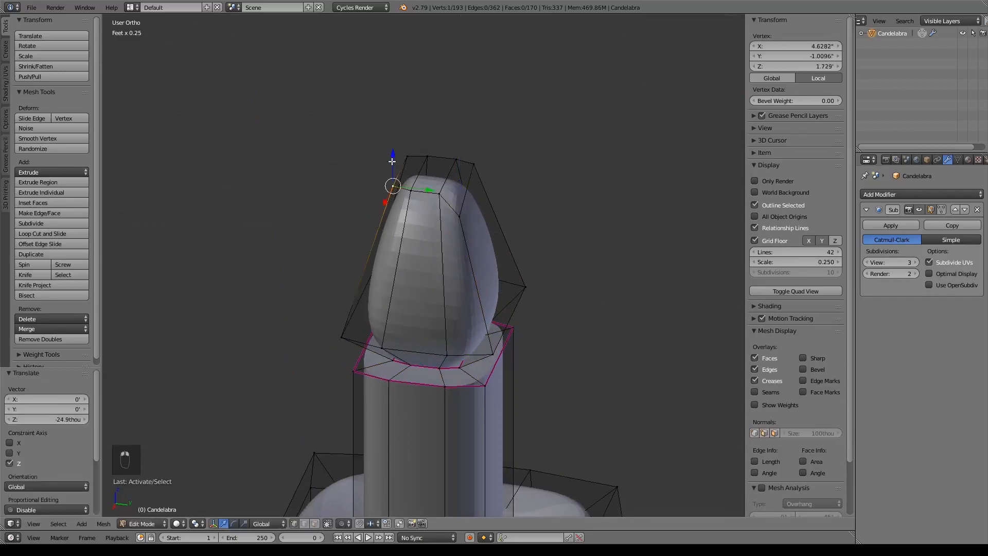
{"action": "left_click_drag", "start_coordinate": [391, 153], "coordinate": [386, 150]}
{"action": "right_click", "coordinate": [411, 192], "text": "shift"}
{"action": "right_click", "coordinate": [432, 194], "text": "shift"}
{"action": "middle_click_drag", "start_coordinate": [386, 150], "coordinate": [415, 185]}
- Move the flame's four upper side vertices about 31 thou in X and 32 thou up to form a tip
{"action": "right_click", "coordinate": [411, 144]}
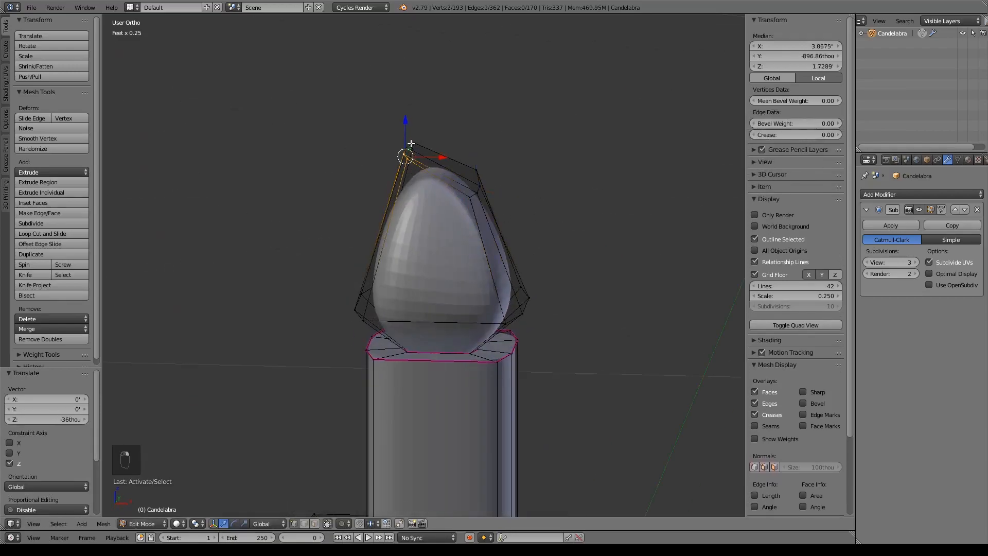
{"action": "right_click", "coordinate": [407, 149], "text": "shift"}
{"action": "key", "text": "KP_2"}
{"action": "key", "text": "KP_1"}
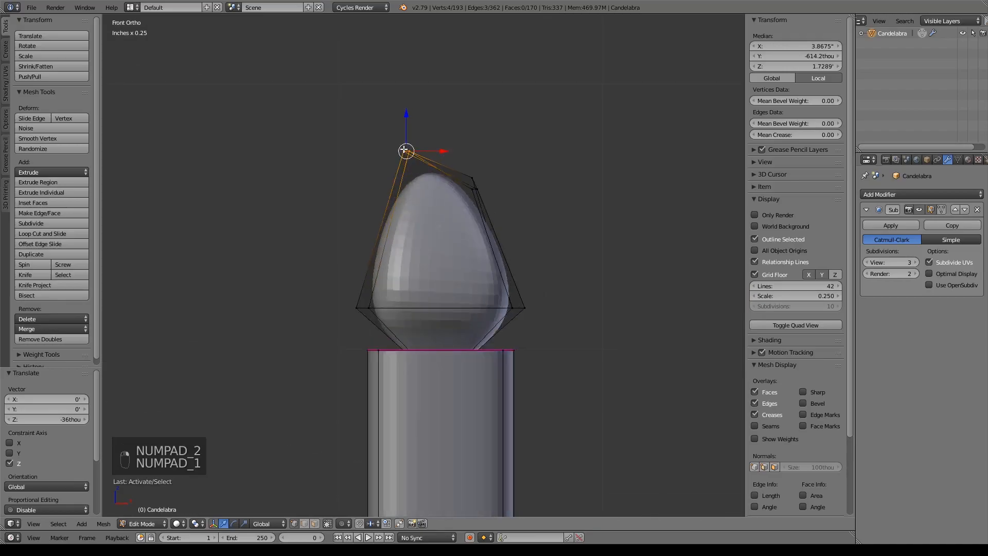
{"action": "key", "text": "KP_1"}
{"action": "key", "text": "g"}
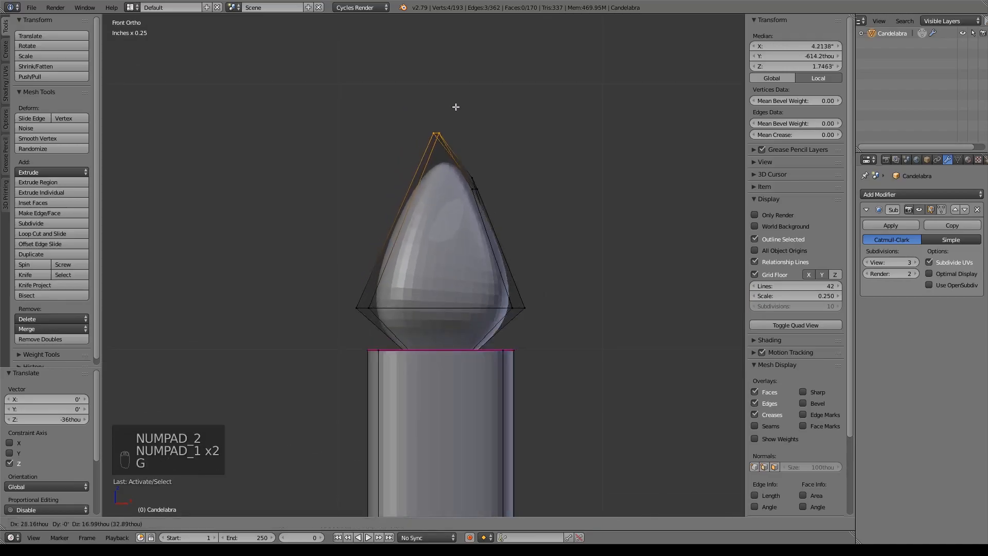
{"action": "left_click", "coordinate": [456, 93]}
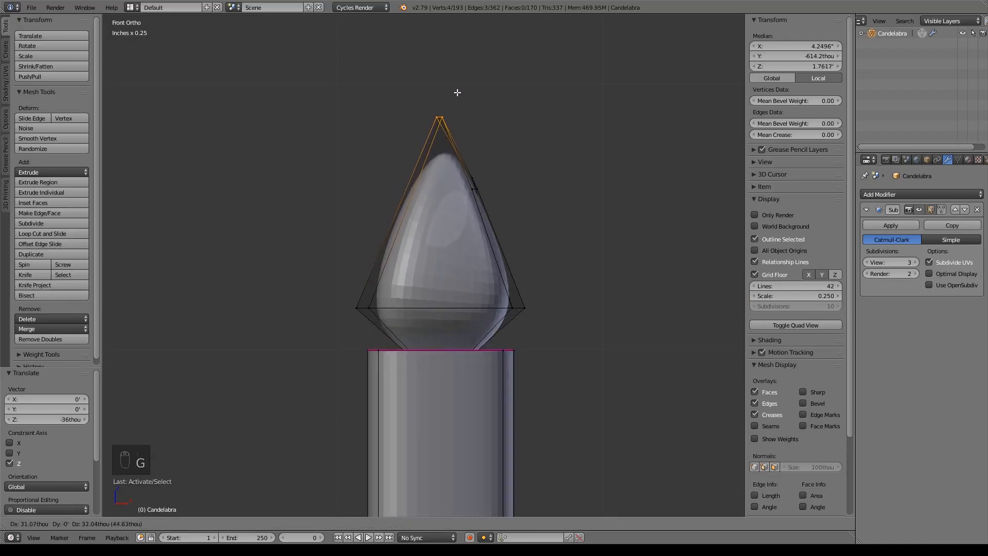
- Reposition individual vertices below the flame's tip to make its upper outline uneven
{"action": "right_click", "coordinate": [467, 194]}
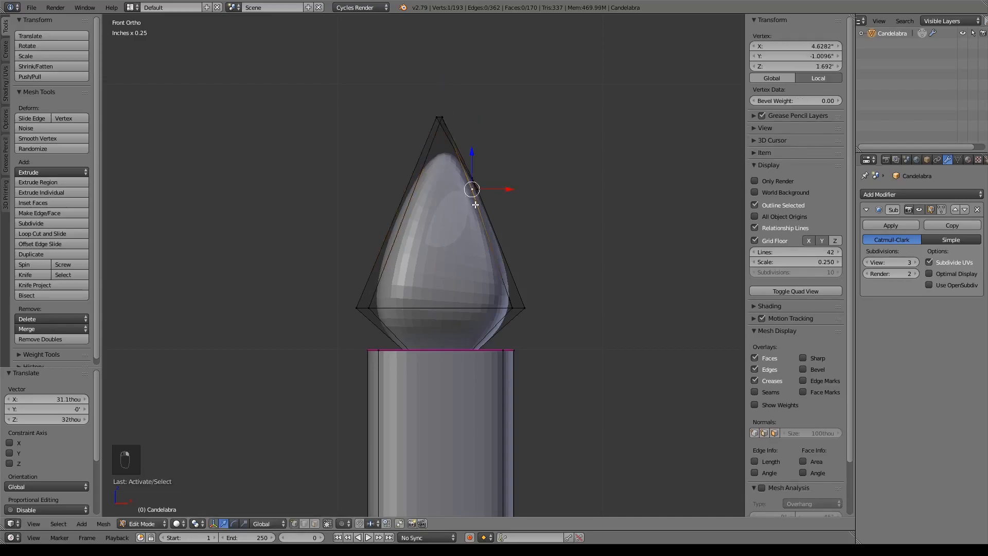
{"action": "key", "text": "g"}
{"action": "left_click", "coordinate": [458, 225]}
{"action": "middle_click_drag", "start_coordinate": [458, 225], "coordinate": [521, 191]}
{"action": "right_click", "coordinate": [467, 194]}
{"action": "key", "text": "g"}
{"action": "left_click", "coordinate": [494, 175]}
{"action": "key", "text": "g"}
{"action": "left_click", "coordinate": [486, 140]}
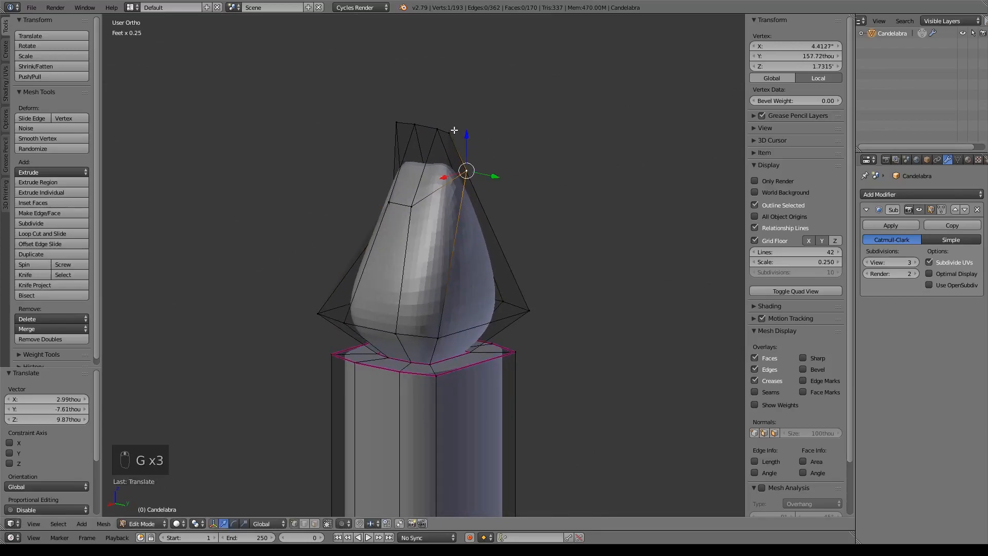
- Pull one of the flame's top vertices about -8 thou in X, -34 thou in Y and 26 thou up into a peak
{"action": "right_click", "coordinate": [457, 130]}
{"action": "key", "text": "g"}
{"action": "left_click", "coordinate": [488, 116]}
{"action": "middle_click_drag", "start_coordinate": [488, 117], "coordinate": [472, 300]}
{"action": "key", "text": "g"}
{"action": "left_click", "coordinate": [485, 88]}
- Shift several vertices of the flame's widest loop inward one by one to make the bulge irregular
{"action": "right_click", "coordinate": [472, 304]}
{"action": "middle_click_drag", "start_coordinate": [535, 313], "coordinate": [449, 399]}
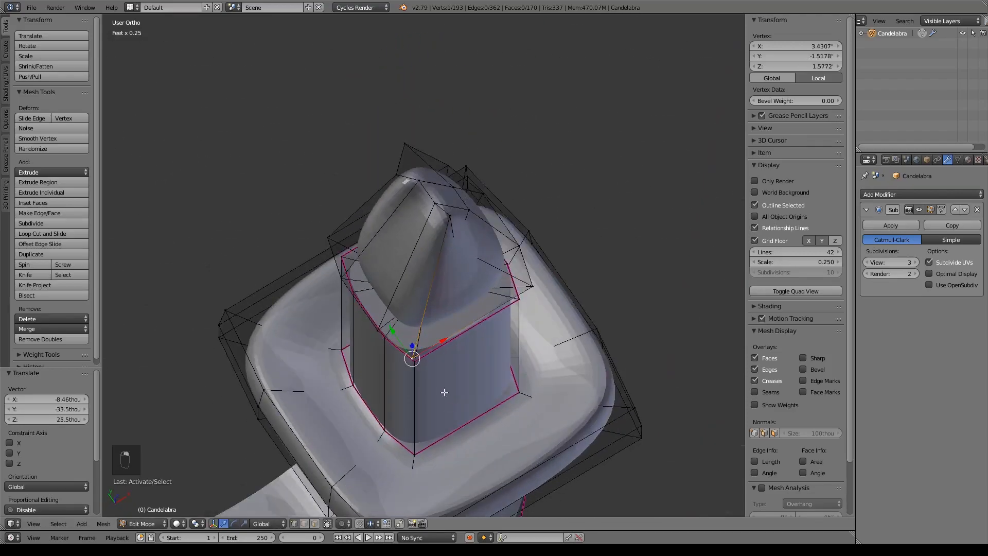
{"action": "left_click_drag", "start_coordinate": [446, 342], "coordinate": [430, 348]}
{"action": "right_click", "coordinate": [380, 322]}
{"action": "left_click_drag", "start_coordinate": [414, 313], "coordinate": [439, 300]}
{"action": "right_click", "coordinate": [341, 278]}
{"action": "left_click_drag", "start_coordinate": [322, 249], "coordinate": [389, 286]}
{"action": "right_click", "coordinate": [328, 238]}
{"action": "key", "text": "g"}
{"action": "left_click", "coordinate": [353, 249]}
- Move another corner vertex of the flame's bulge about -17 thou in X, -6 thou in Y and -3 thou in Z
{"action": "middle_click_drag", "start_coordinate": [535, 295], "coordinate": [449, 248]}
{"action": "right_click", "coordinate": [536, 290]}
{"action": "key", "text": "g"}
{"action": "left_click", "coordinate": [520, 314]}
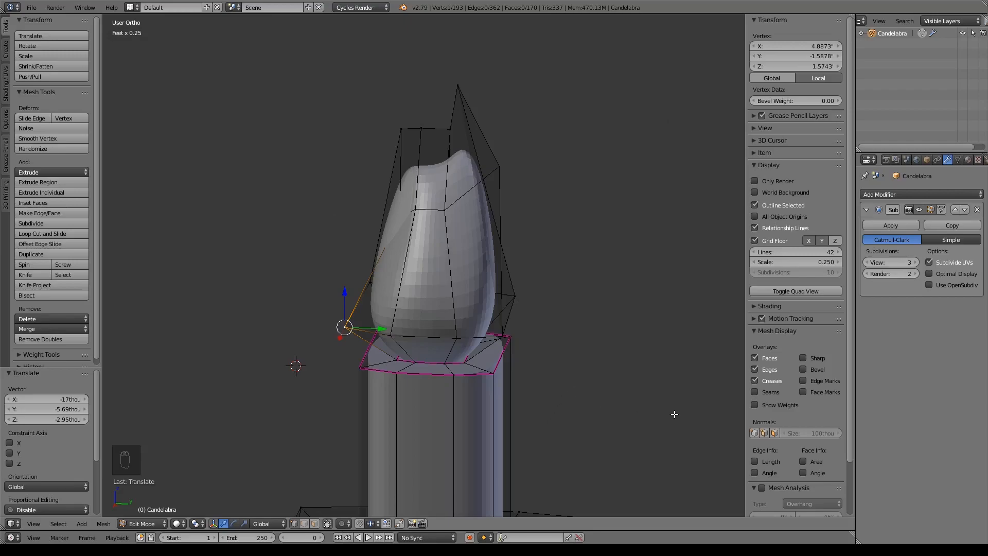
- Examine the whole candelabra section, from base to flame, from the front and at an angle
{"action": "middle_click_drag", "start_coordinate": [674, 415], "coordinate": [617, 423]}
{"action": "middle_click_drag", "start_coordinate": [421, 414], "coordinate": [536, 295], "text": "shift"}
{"action": "scroll", "coordinate": [536, 296], "scroll_direction": "down", "scroll_amount": 8}
{"action": "middle_click_drag", "start_coordinate": [556, 356], "coordinate": [534, 295], "text": "shift"}
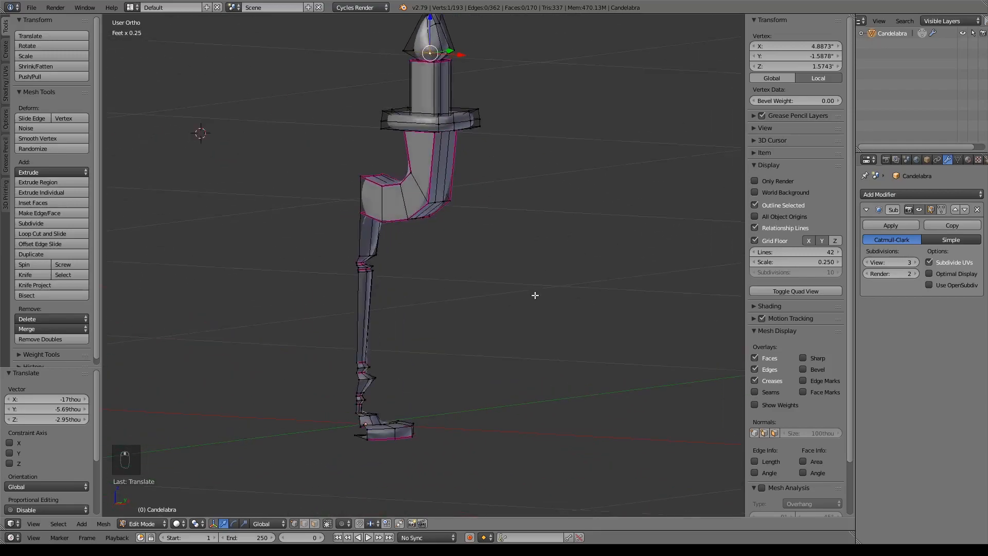
{"action": "key", "text": "KP_1"}
{"action": "middle_click_drag", "start_coordinate": [375, 326], "coordinate": [507, 275], "text": "shift"}
{"action": "middle_click_drag", "start_coordinate": [540, 373], "coordinate": [548, 164]}
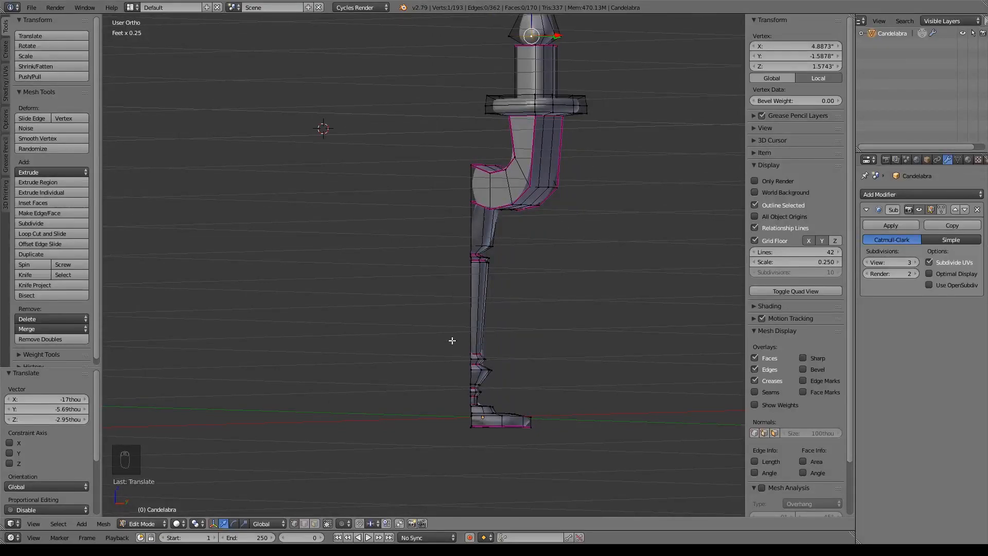
{"action": "middle_click_drag", "start_coordinate": [558, 328], "coordinate": [558, 359]}
- Select the entire mesh and rotate it 45° in top view
{"action": "key", "text": "KP_7"}
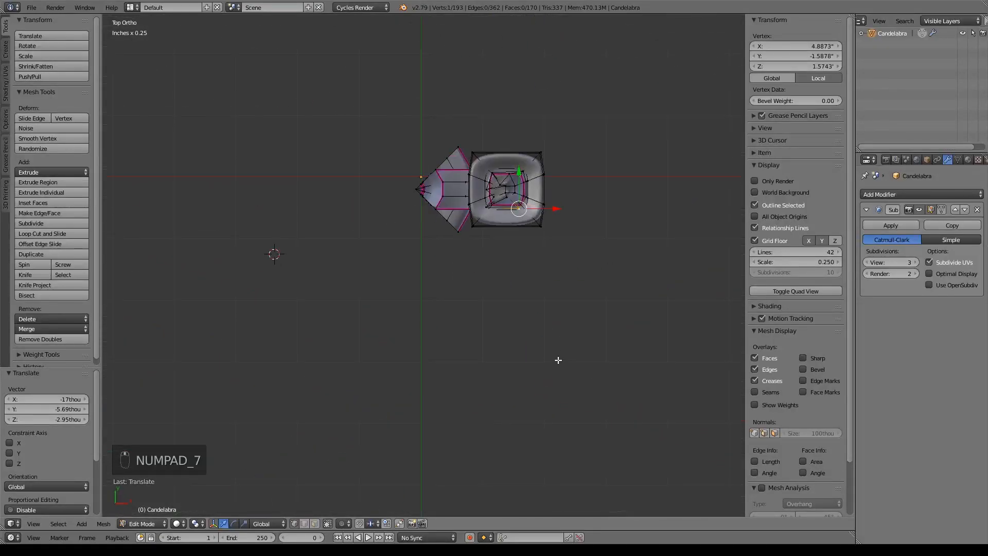
{"action": "middle_click_drag", "start_coordinate": [534, 271], "coordinate": [563, 274], "text": "shift"}
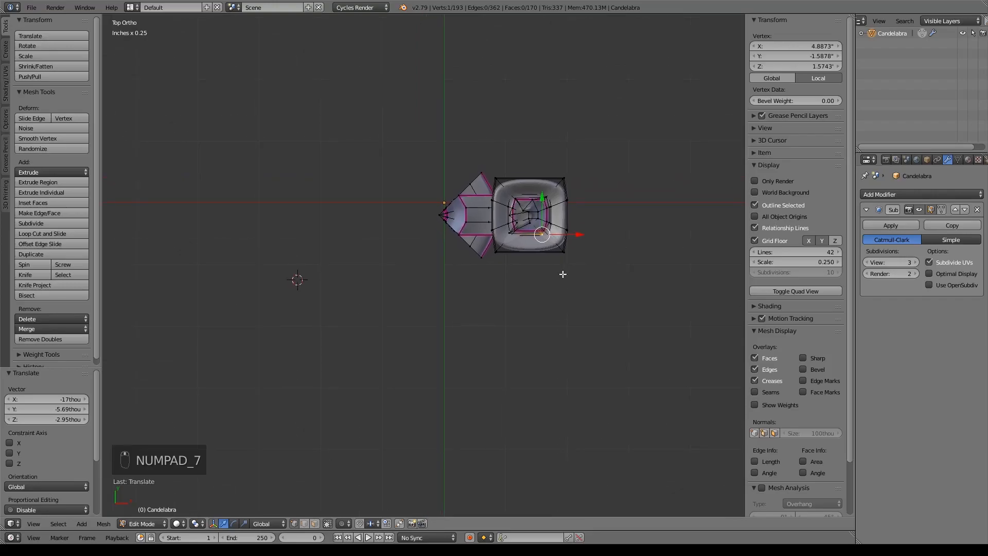
{"action": "key", "text": "a"}
{"action": "key", "text": "a"}
{"action": "key", "text": "a"}
{"action": "key", "text": "a"}
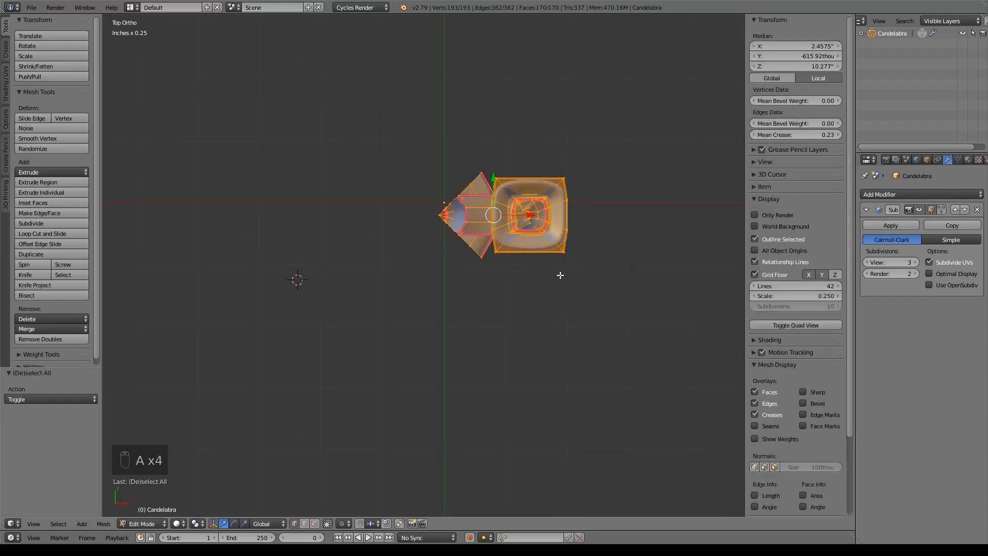
{"action": "type", "text": "r45"}
{"action": "key", "text": "Return"}
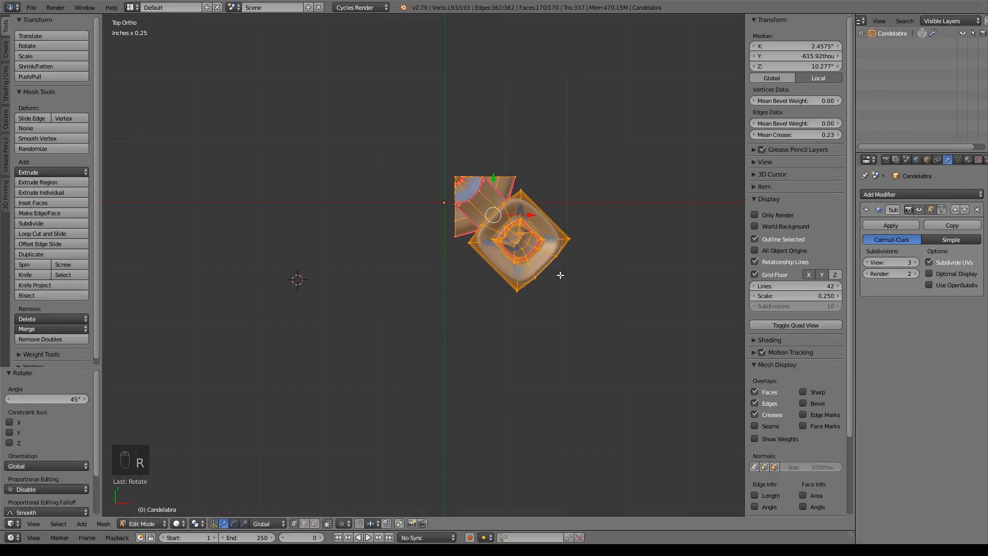
- Center the 3D cursor and move the whole mesh in X and Y until its inner corner sits on the origin
{"action": "scroll", "coordinate": [491, 167], "scroll_direction": "up", "scroll_amount": 3}
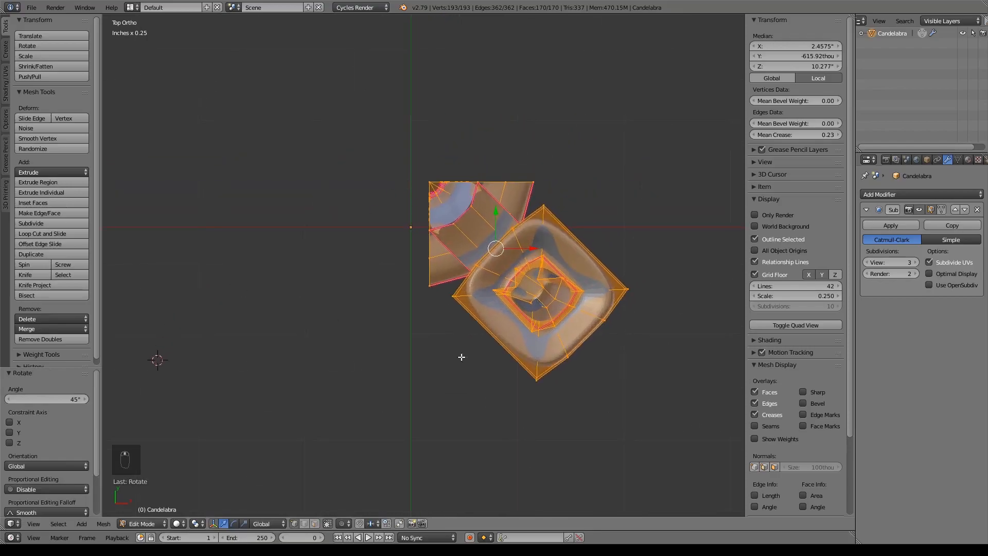
{"action": "key", "text": "shift+c"}
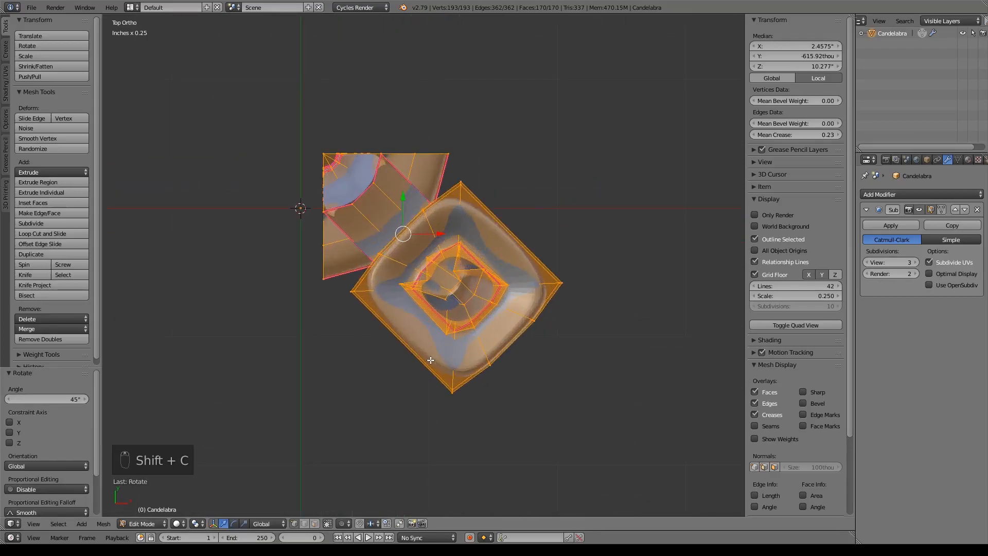
{"action": "left_click_drag", "start_coordinate": [485, 190], "coordinate": [484, 251]}
{"action": "left_click_drag", "start_coordinate": [524, 287], "coordinate": [502, 290]}
{"action": "left_click_drag", "start_coordinate": [465, 247], "coordinate": [463, 240]}
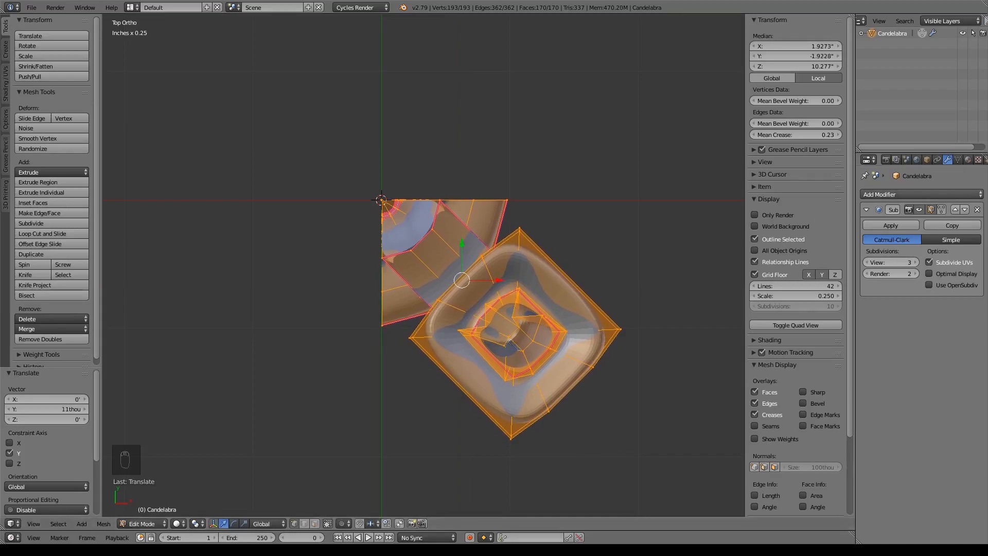
- Add a Mirror modifier, place it above the Subdivision Surface modifier, and mirror across both X and Y
{"action": "left_click", "coordinate": [908, 194]}
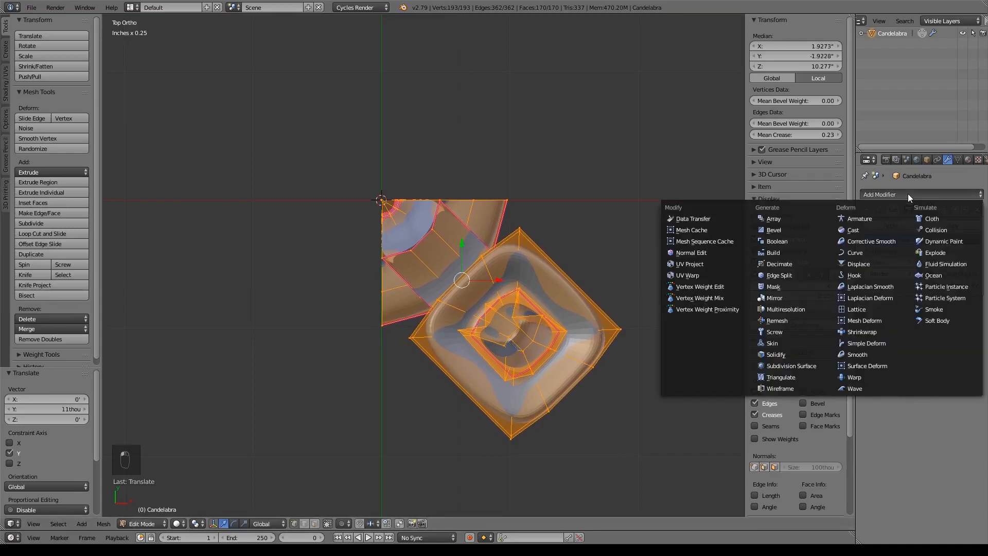
{"action": "left_click", "coordinate": [776, 299]}
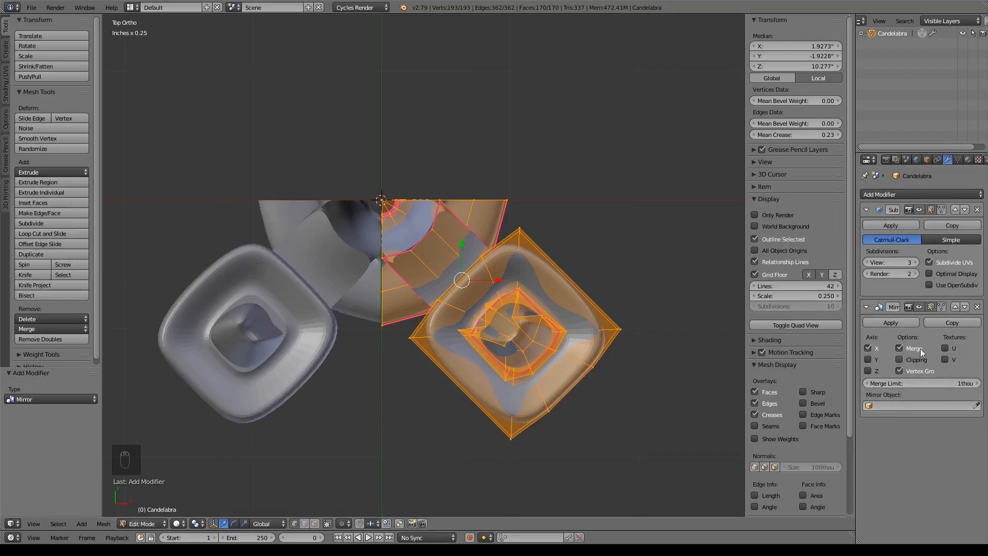
{"action": "left_click", "coordinate": [955, 307]}
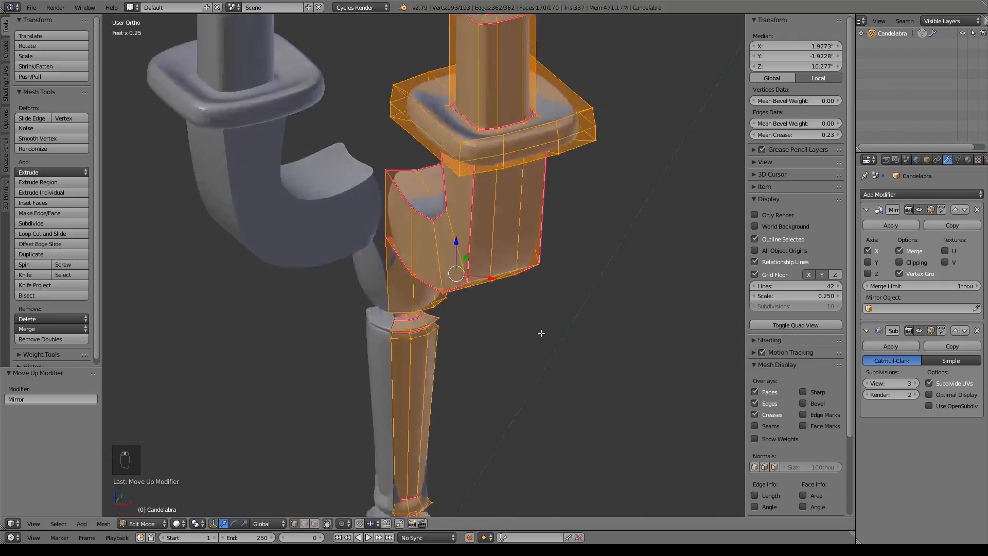
{"action": "middle_click_drag", "start_coordinate": [540, 335], "coordinate": [540, 306]}
{"action": "scroll", "coordinate": [558, 314], "scroll_direction": "down", "scroll_amount": 4}
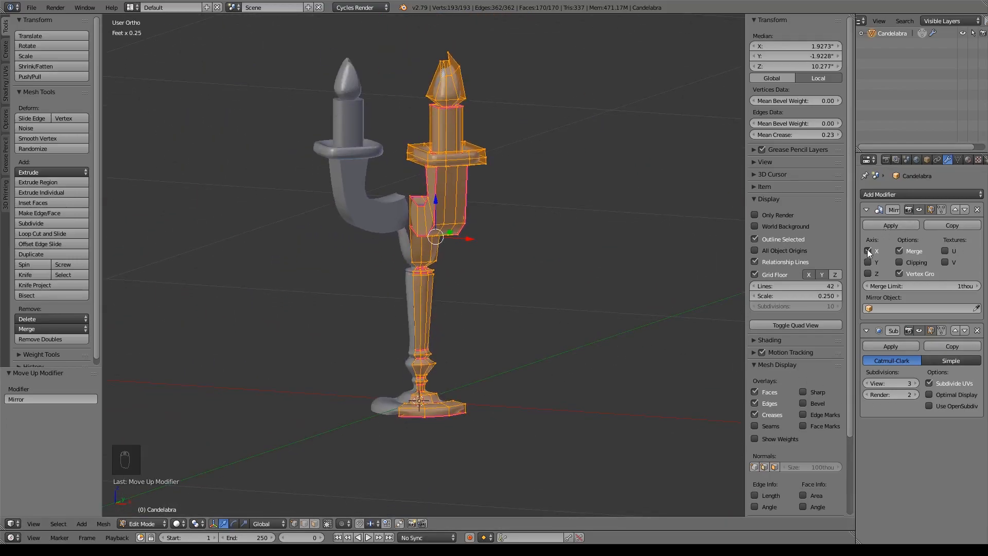
{"action": "left_click", "coordinate": [867, 262]}
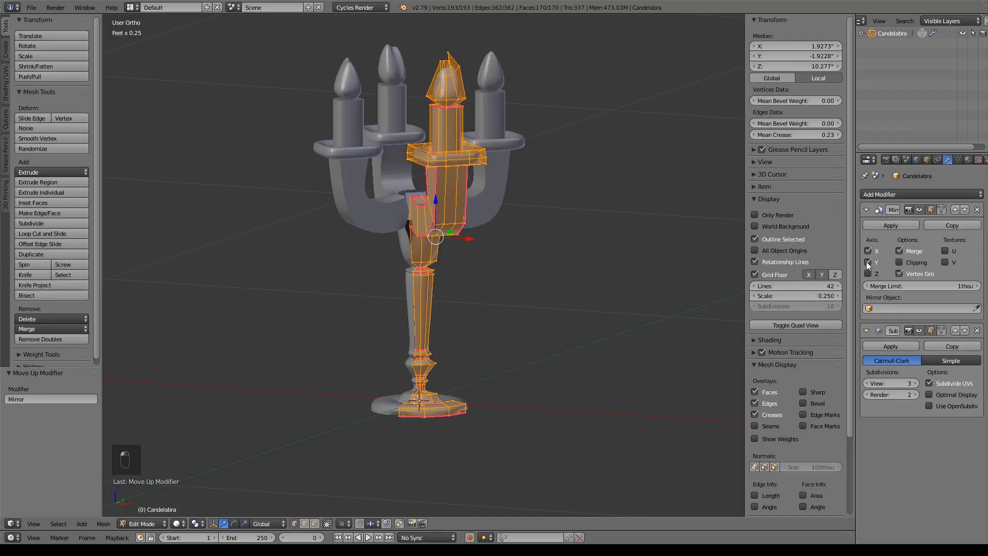
- Enable Clipping on the Mirror modifier and shift the whole mesh in X and Y until its open edges lock onto the mirror axes
{"action": "key", "text": "KP_7"}
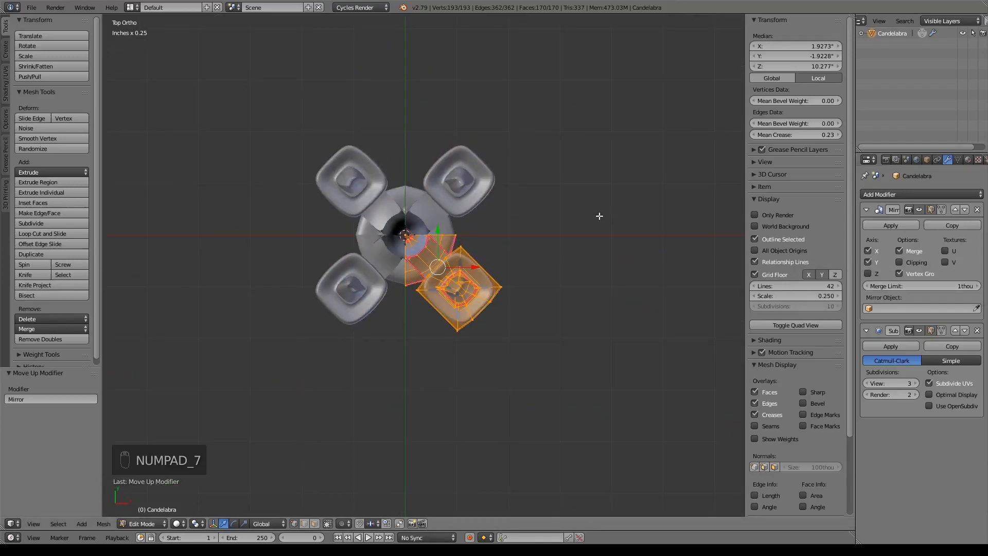
{"action": "scroll", "coordinate": [530, 252], "scroll_direction": "up", "scroll_amount": 8}
{"action": "middle_click_drag", "start_coordinate": [576, 277], "coordinate": [625, 302], "text": "shift"}
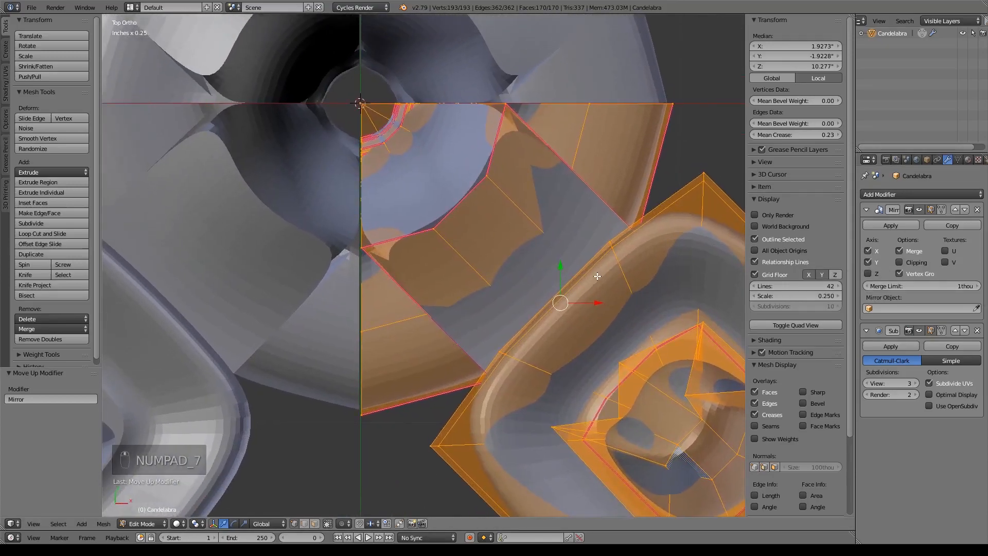
{"action": "left_click", "coordinate": [603, 307]}
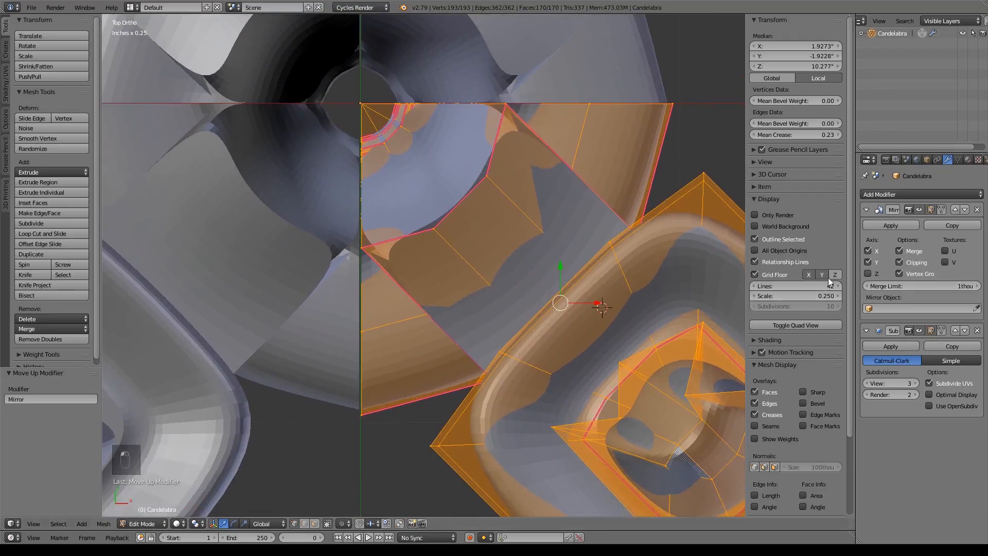
{"action": "left_click_drag", "start_coordinate": [597, 303], "coordinate": [599, 302]}
{"action": "left_click_drag", "start_coordinate": [559, 263], "coordinate": [564, 261]}
{"action": "scroll", "coordinate": [664, 218], "scroll_direction": "down", "scroll_amount": 5}
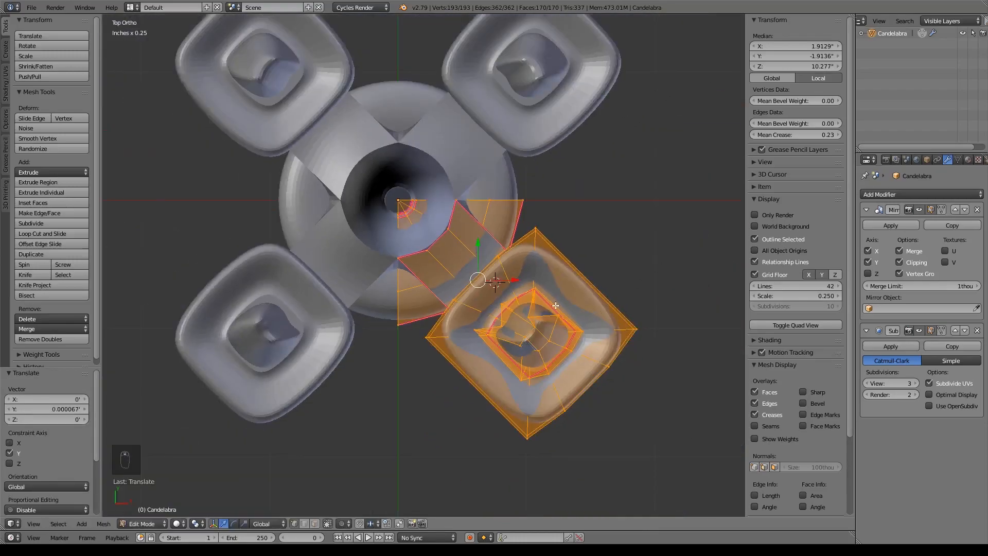
{"action": "key", "text": "g"}
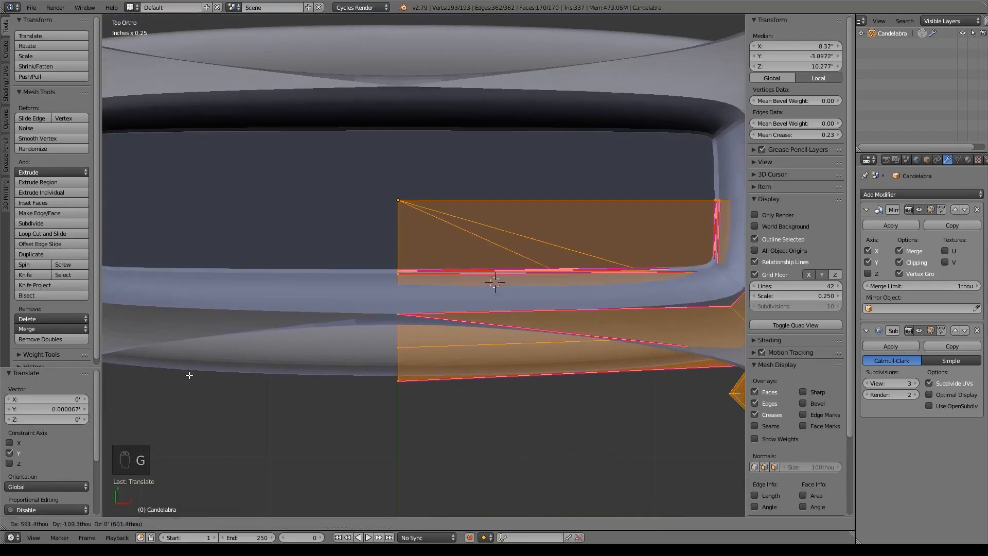
{"action": "right_click", "coordinate": [210, 442]}
- Crease both vertical edges where neighbouring arms meet at the mirror seams, using a crease of 1
{"action": "middle_click_drag", "start_coordinate": [402, 279], "coordinate": [346, 230]}
{"action": "scroll", "coordinate": [347, 229], "scroll_direction": "up", "scroll_amount": 5}
{"action": "middle_click_drag", "start_coordinate": [593, 109], "coordinate": [529, 207], "text": "shift"}
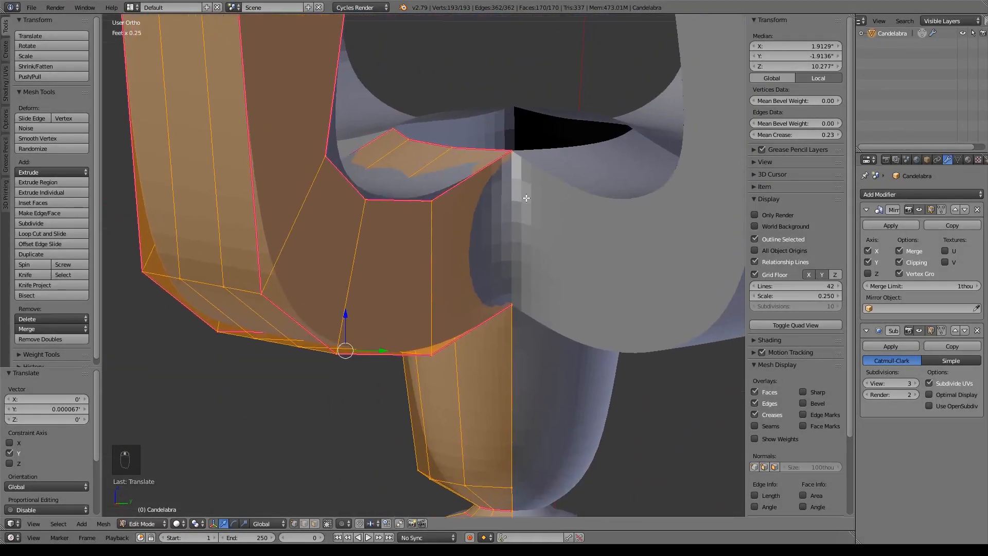
{"action": "right_click", "coordinate": [512, 153]}
{"action": "right_click", "coordinate": [515, 304], "text": "shift"}
{"action": "key", "text": "shift+e"}
{"action": "left_click", "coordinate": [657, 293]}
{"action": "middle_click_drag", "start_coordinate": [657, 293], "coordinate": [388, 168]}
{"action": "right_click", "coordinate": [407, 139]}
{"action": "right_click", "coordinate": [408, 292], "text": "shift"}
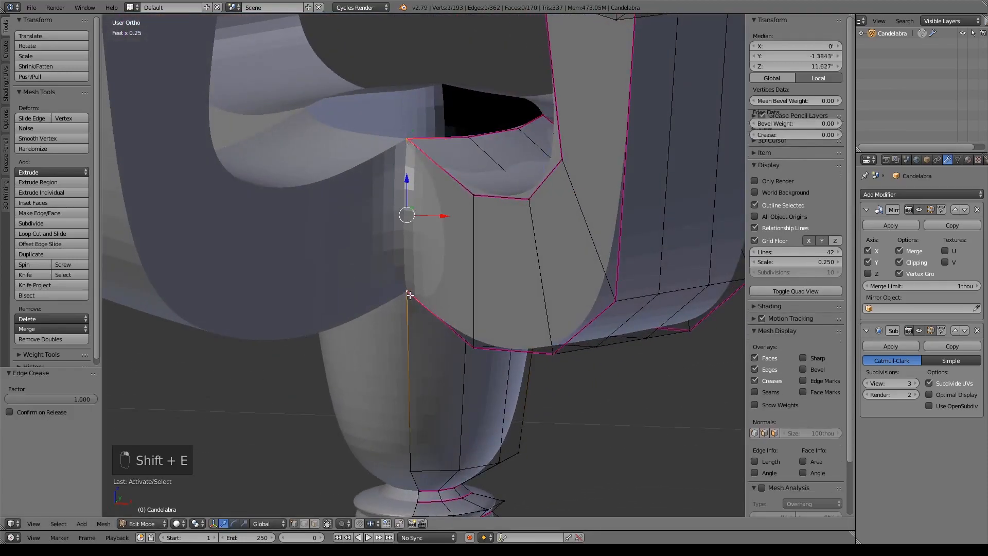
{"action": "key", "text": "shift+e"}
{"action": "left_click", "coordinate": [505, 351]}
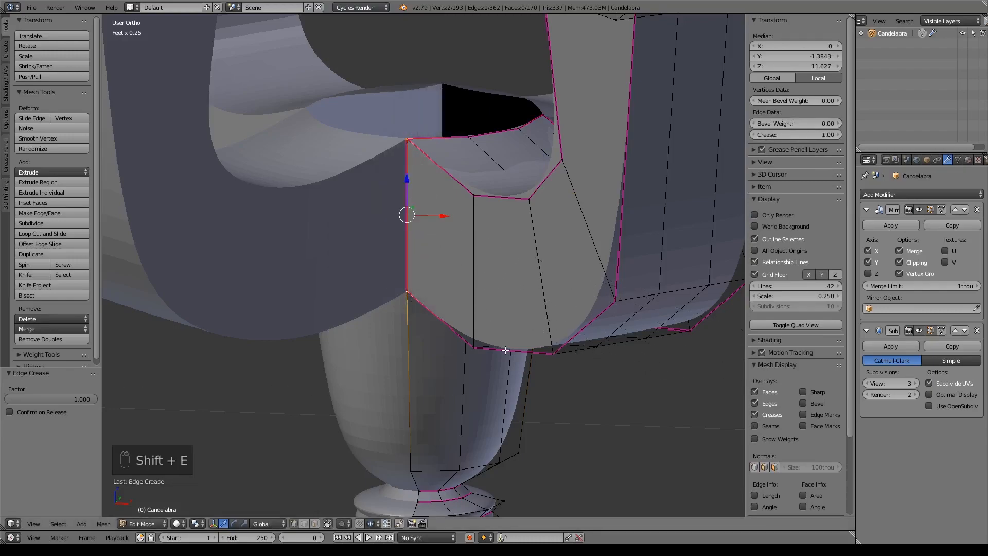
- Examine the creased junction of the arms and the overall candelabra from above and from the side
{"action": "scroll", "coordinate": [539, 298], "scroll_direction": "down", "scroll_amount": 5}
{"action": "middle_click_drag", "start_coordinate": [539, 298], "coordinate": [491, 350]}
{"action": "scroll", "coordinate": [491, 349], "scroll_direction": "up", "scroll_amount": 4}
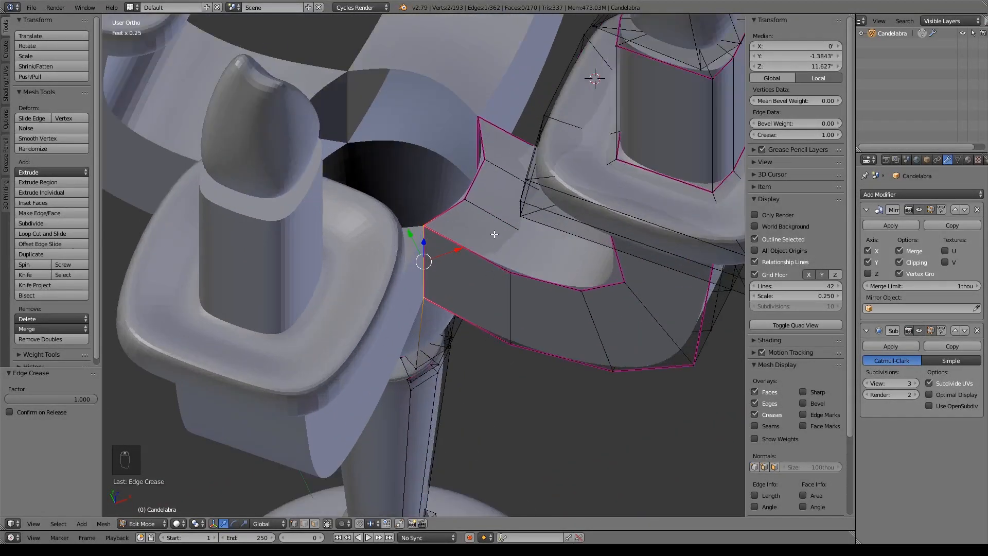
{"action": "scroll", "coordinate": [494, 233], "scroll_direction": "down", "scroll_amount": 4}
{"action": "middle_click_drag", "start_coordinate": [494, 233], "coordinate": [420, 160]}
{"action": "scroll", "coordinate": [419, 160], "scroll_direction": "up", "scroll_amount": 3}
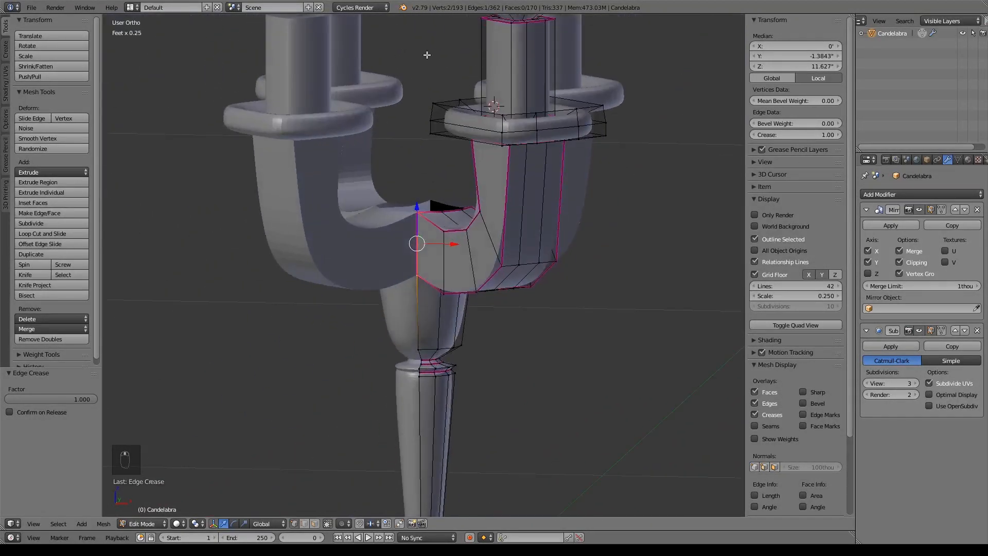
{"action": "scroll", "coordinate": [463, 177], "scroll_direction": "down", "scroll_amount": 5}
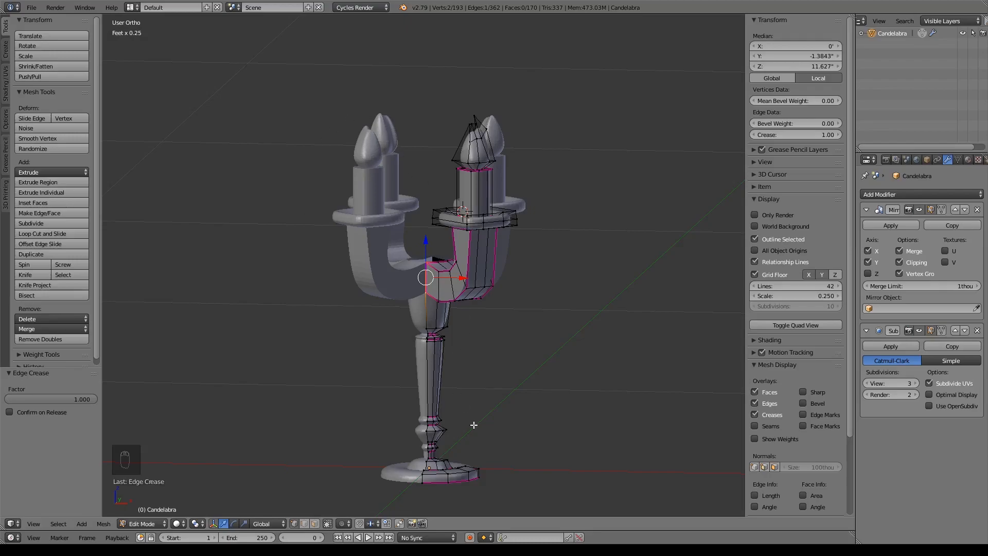
{"action": "scroll", "coordinate": [474, 425], "scroll_direction": "up", "scroll_amount": 8}
{"action": "scroll", "coordinate": [441, 255], "scroll_direction": "down", "scroll_amount": 7}
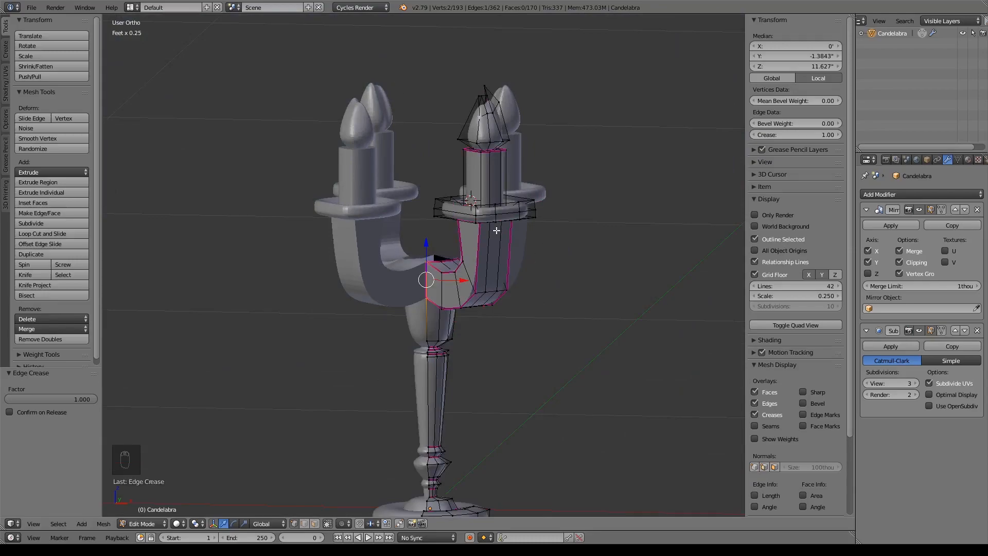
- Extrude the edge loop around the central opening between the arms straight up to about Z 1.43' to form a center column
{"action": "middle_click_drag", "start_coordinate": [486, 221], "coordinate": [530, 282]}
{"action": "scroll", "coordinate": [529, 283], "scroll_direction": "up", "scroll_amount": 6}
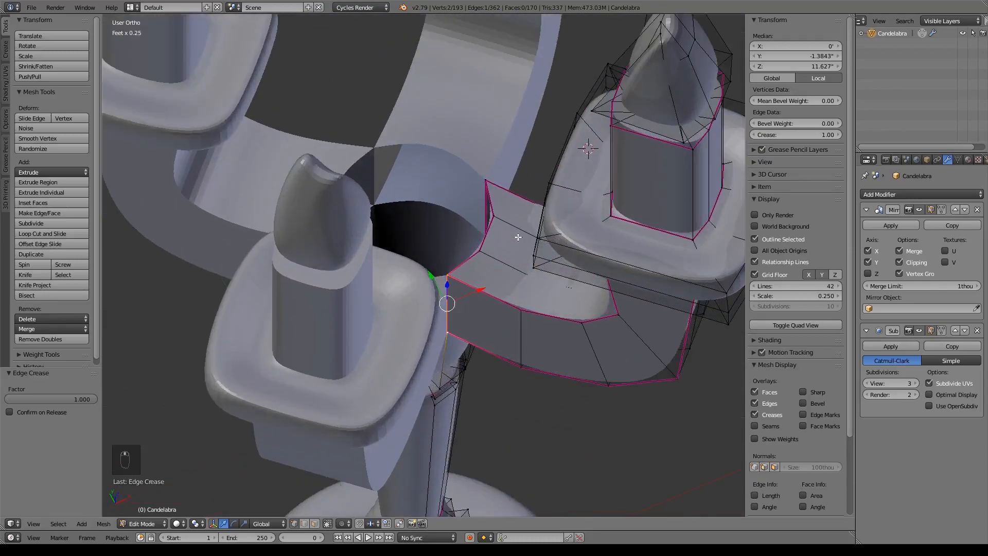
{"action": "right_click", "coordinate": [444, 339]}
{"action": "right_click", "coordinate": [477, 314], "text": "shift"}
{"action": "right_click", "coordinate": [491, 279], "text": "shift"}
{"action": "right_click", "coordinate": [483, 244], "text": "shift"}
{"action": "key", "text": "e"}
{"action": "right_click", "coordinate": [514, 355]}
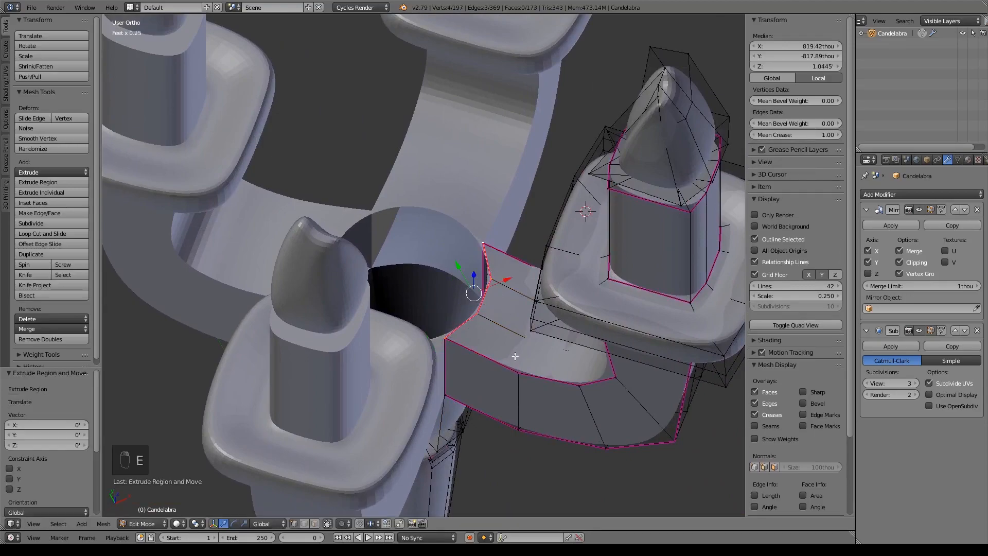
{"action": "key", "text": "KP_1"}
{"action": "middle_click_drag", "start_coordinate": [480, 172], "coordinate": [508, 324], "text": "shift"}
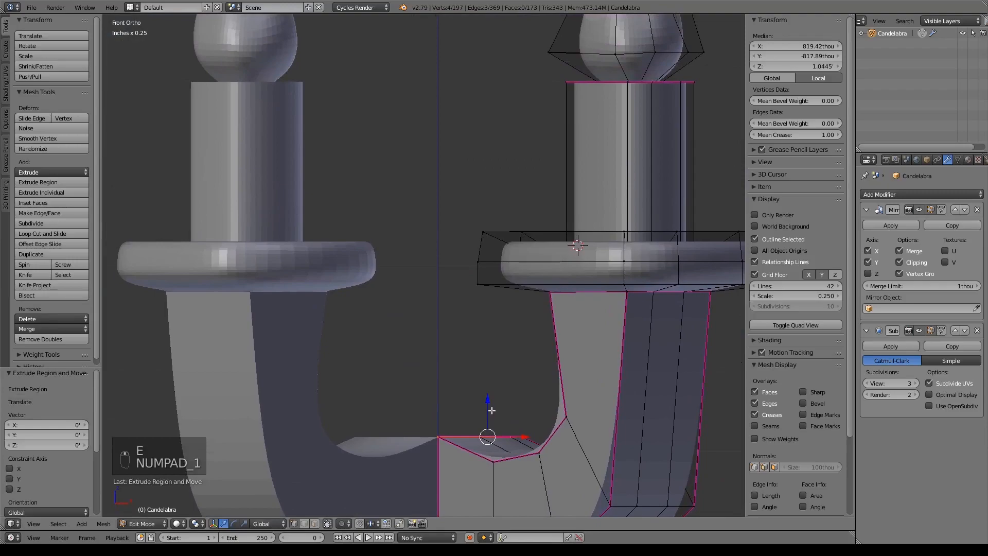
{"action": "left_click_drag", "start_coordinate": [488, 406], "coordinate": [489, 122]}
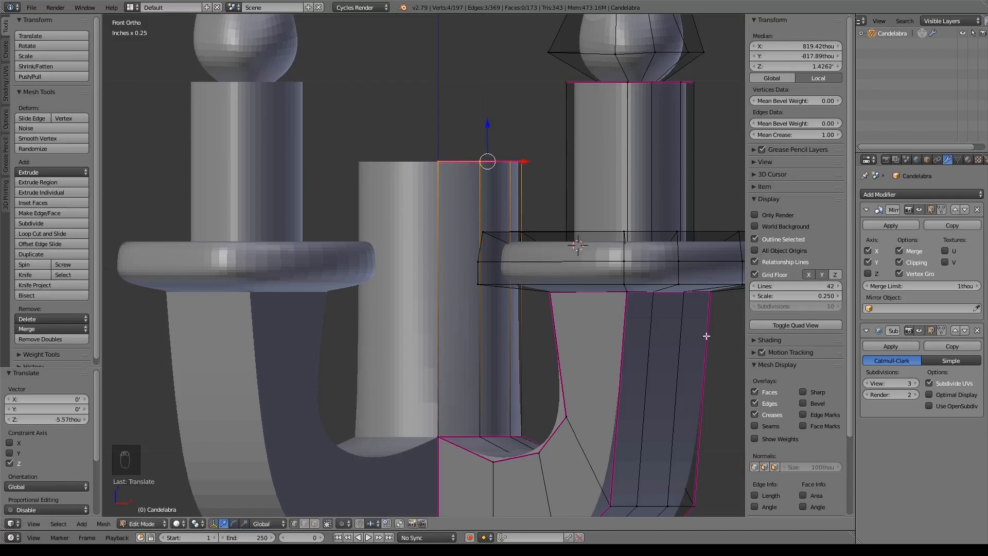
- Extrude the column's top edge and move it diagonally outward to a median of about X 1.31", Y -1.31" for a flat ledge
{"action": "key", "text": "e"}
{"action": "right_click", "coordinate": [608, 267]}
{"action": "key", "text": "KP_7"}
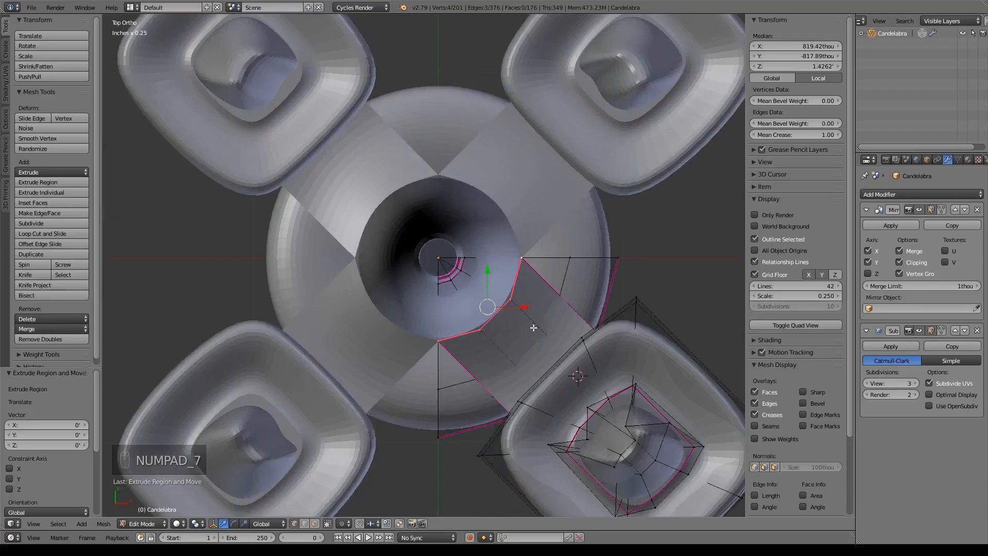
{"action": "key", "text": "s"}
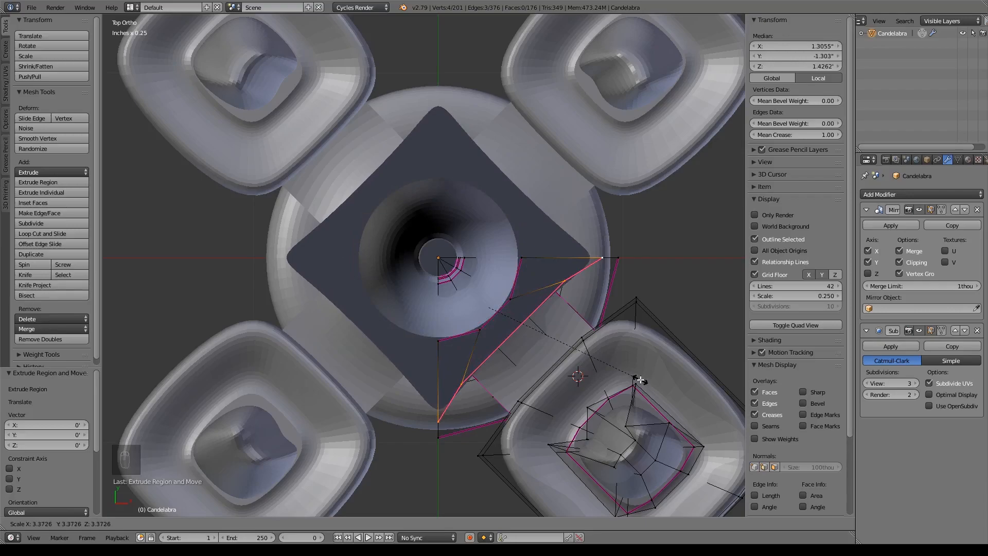
{"action": "key", "text": "Escape"}
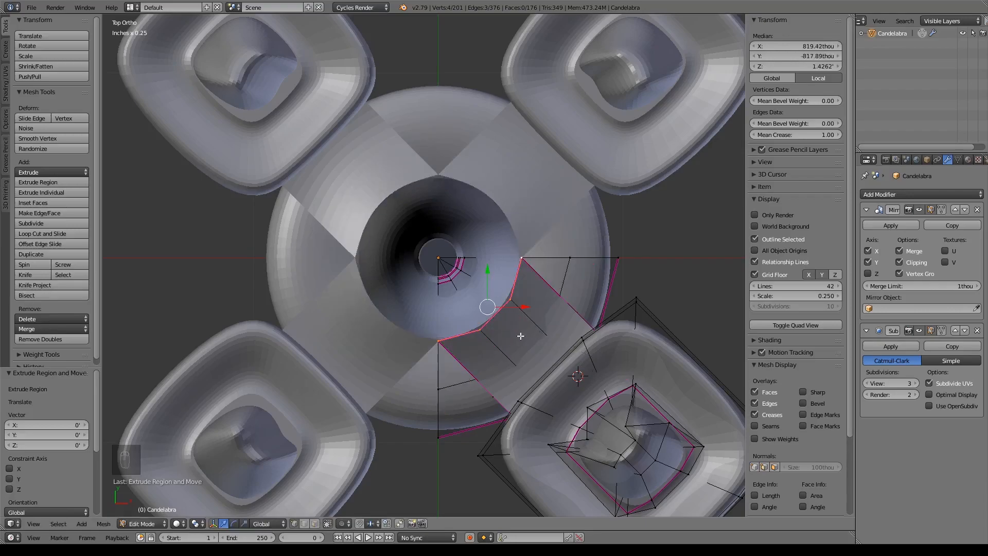
{"action": "key", "text": "g"}
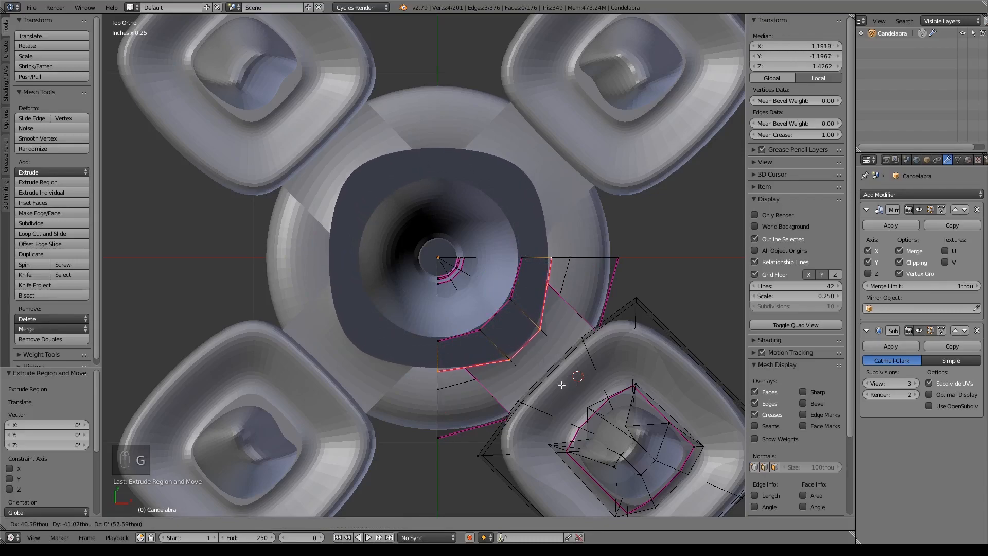
{"action": "left_click", "coordinate": [565, 387]}
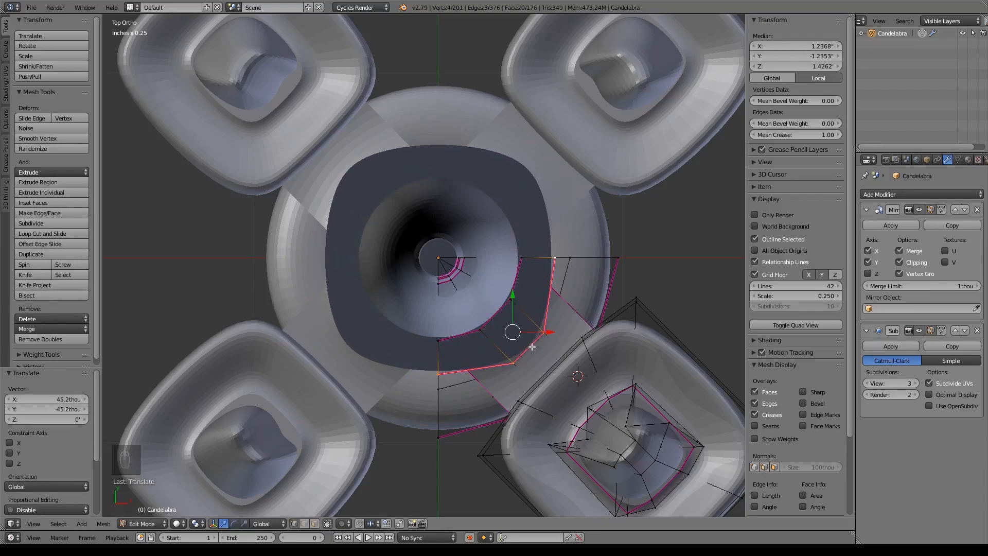
{"action": "middle_click_drag", "start_coordinate": [537, 363], "coordinate": [556, 376]}
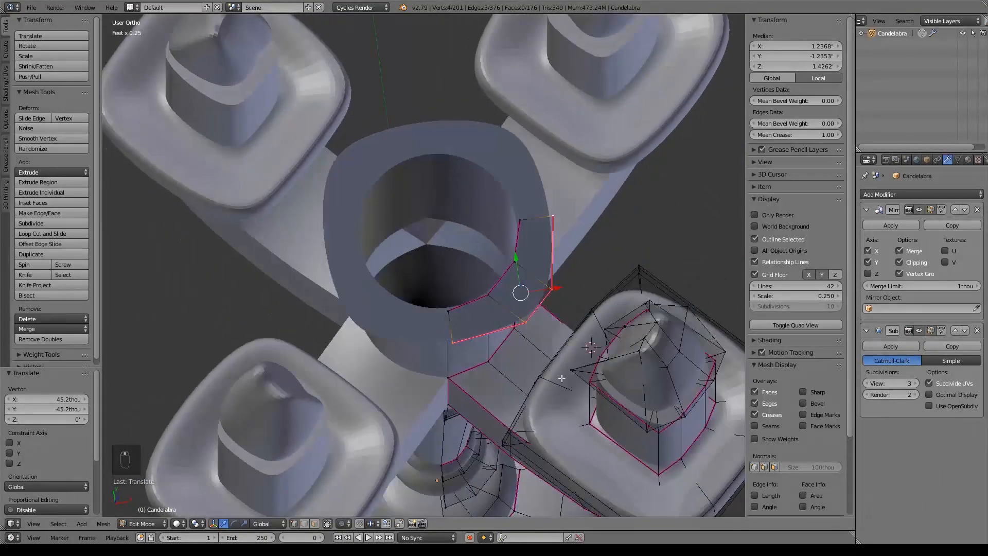
{"action": "key", "text": "KP_1"}
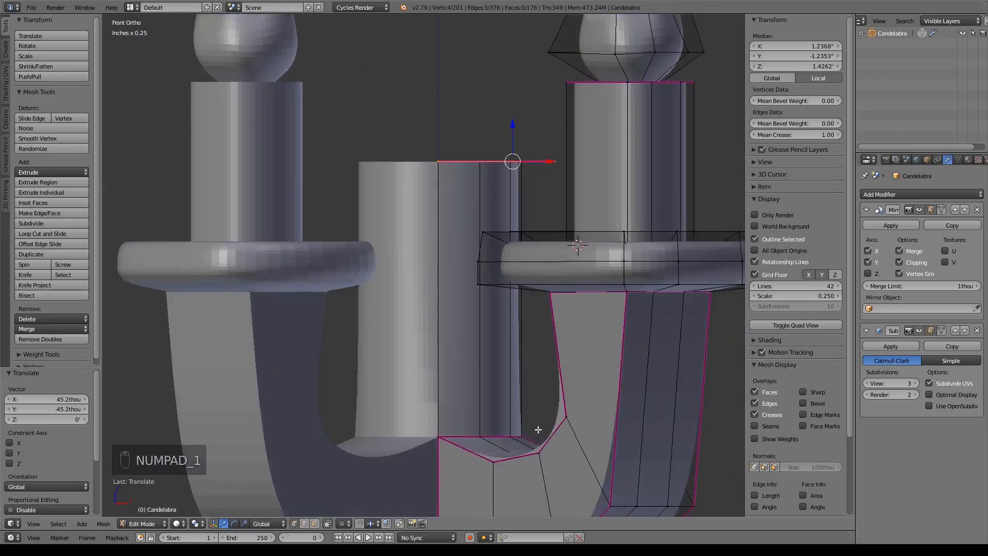
{"action": "key", "text": "KP_7"}
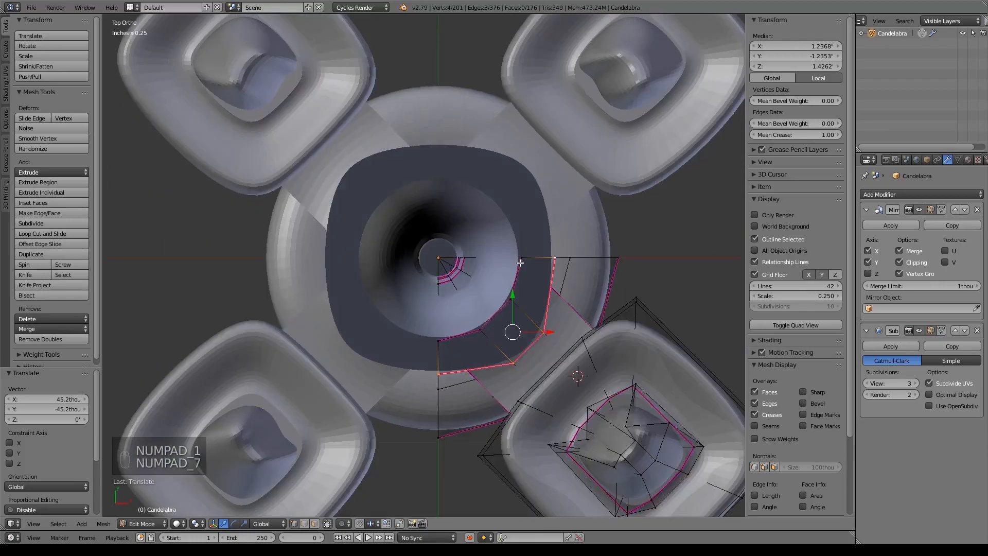
{"action": "key", "text": "g"}
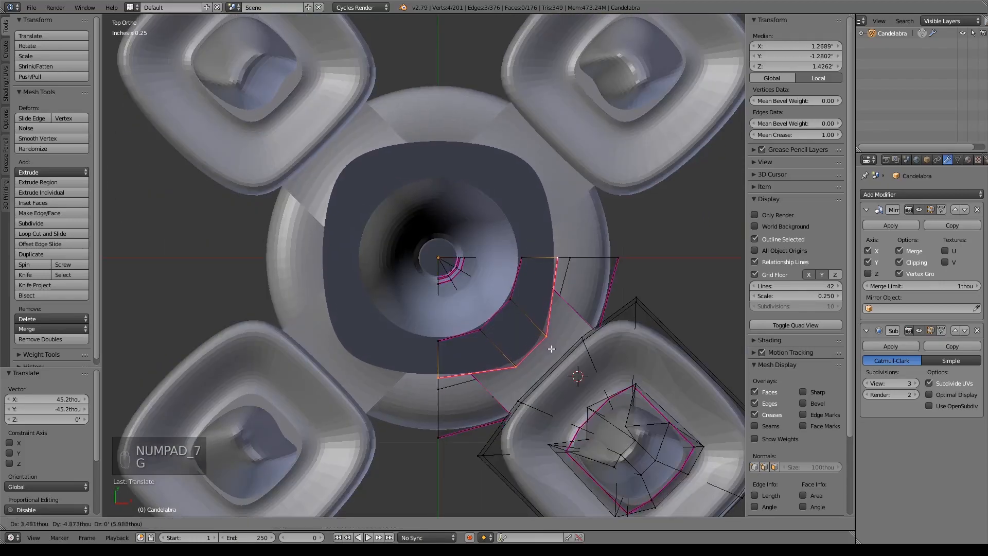
{"action": "left_click", "coordinate": [554, 352]}
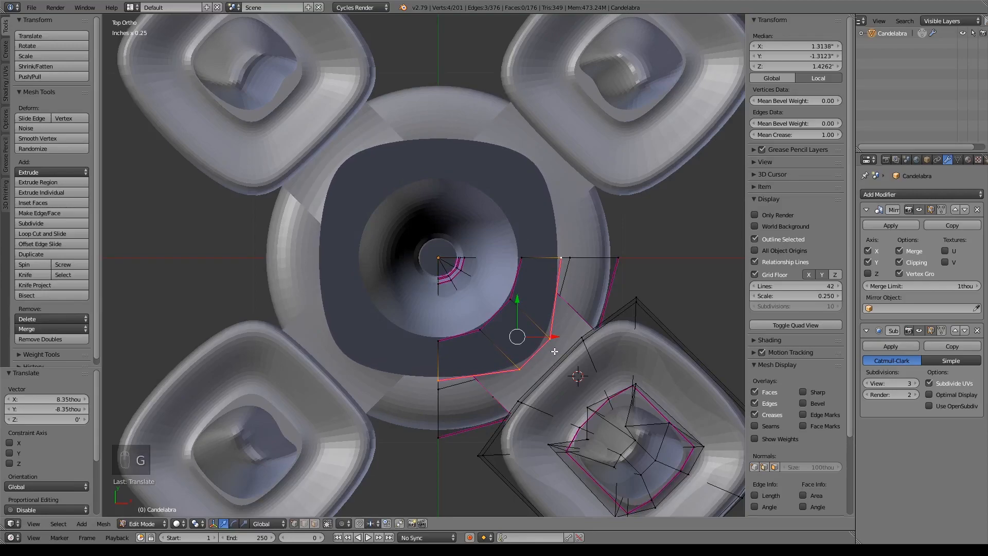
- Extrude the ledge's outer edge straight up to about Z 1.495' to give the center plate its thickness
{"action": "key", "text": "KP_1"}
{"action": "key", "text": "e"}
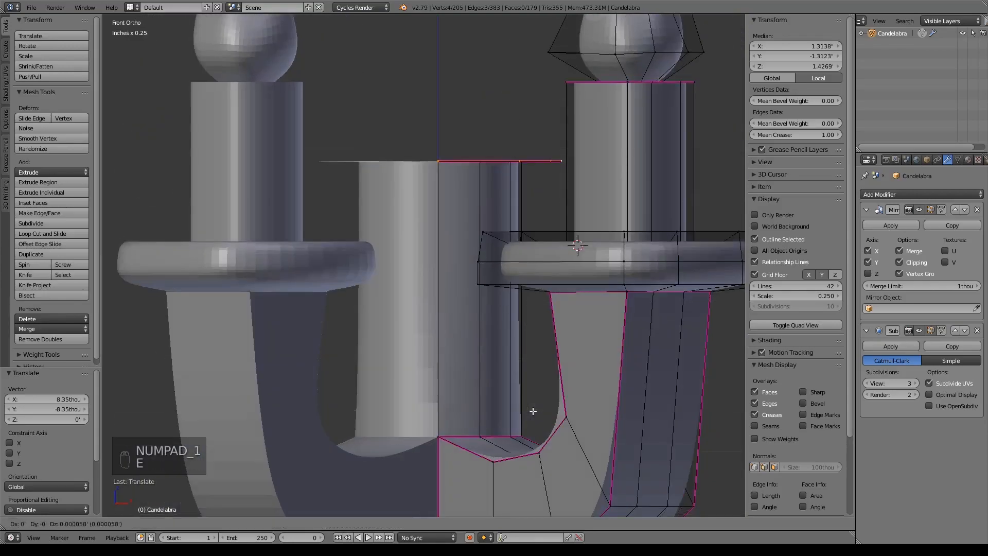
{"action": "right_click", "coordinate": [542, 246]}
{"action": "middle_click_drag", "start_coordinate": [542, 246], "coordinate": [549, 333], "text": "shift"}
{"action": "left_click_drag", "start_coordinate": [526, 212], "coordinate": [525, 164]}
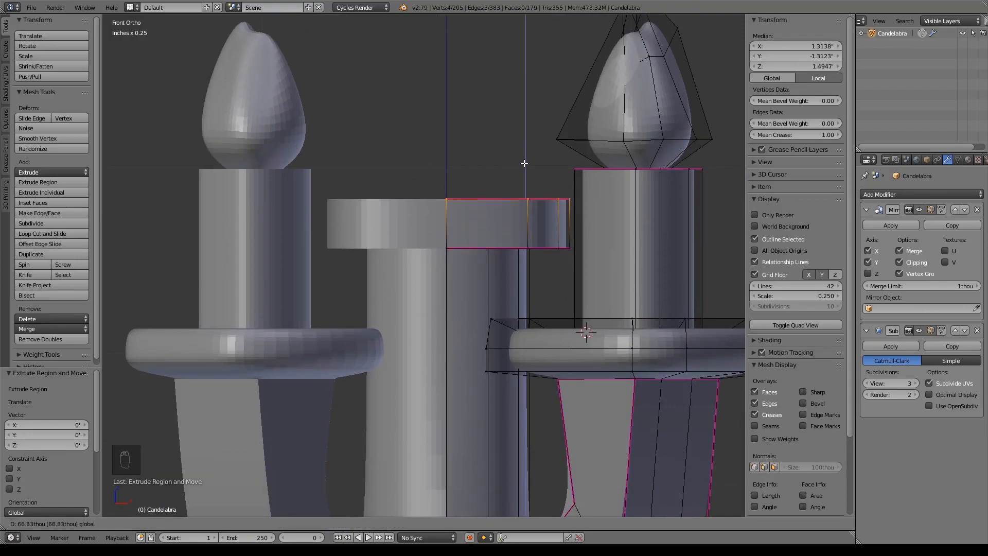
{"action": "middle_click_drag", "start_coordinate": [550, 232], "coordinate": [548, 245], "text": "shift"}
- Extrude the plate's upper edge and move it diagonally inward to a median of about X 0.60", Y -0.63" to form its top surface
{"action": "key", "text": "e"}
{"action": "right_click", "coordinate": [565, 251]}
{"action": "key", "text": "s"}
{"action": "left_click", "coordinate": [578, 270]}
{"action": "key", "text": "KP_7"}
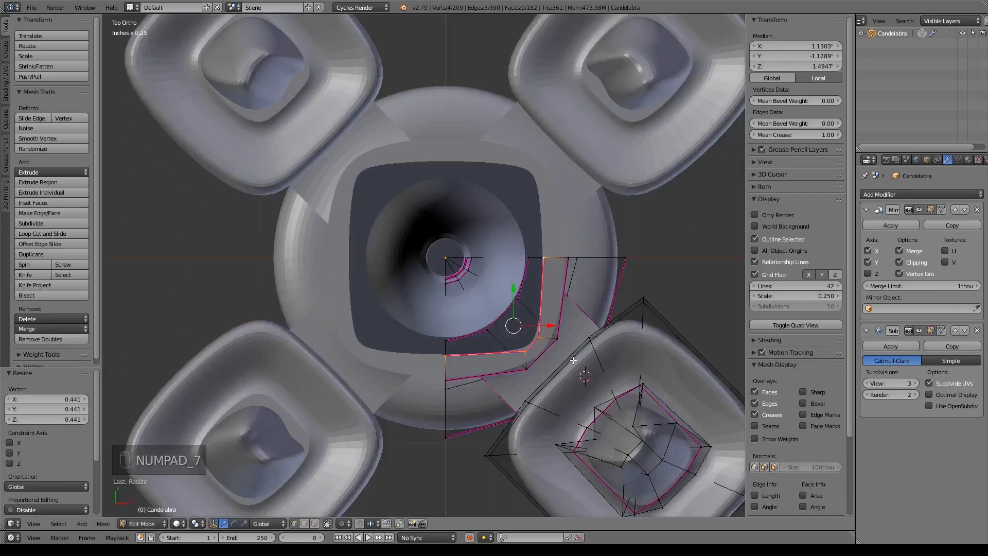
{"action": "key", "text": "ctrl+z"}
{"action": "key", "text": "g"}
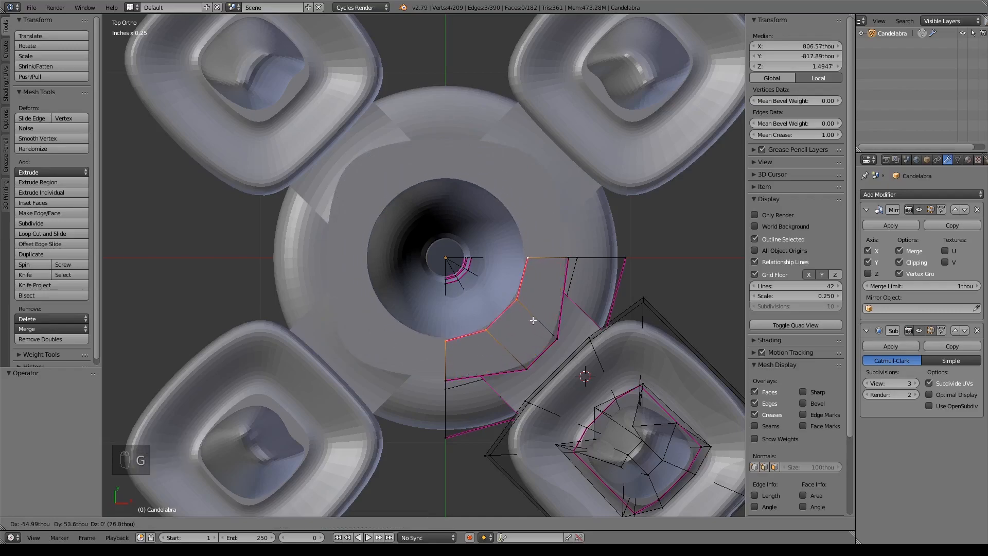
{"action": "left_click", "coordinate": [515, 303]}
{"action": "key", "text": "KP_1"}
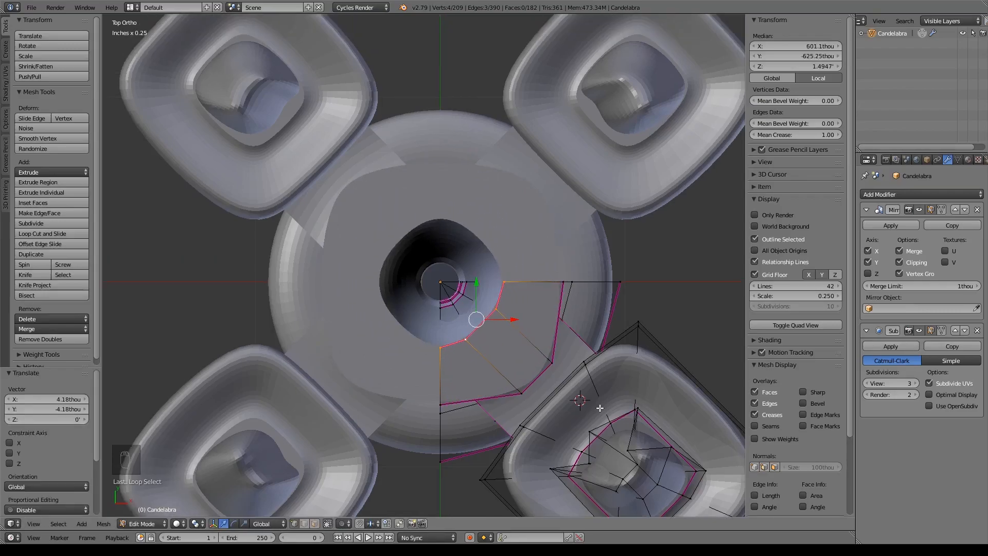
- Extrude the plate's inner edge straight up to about Z 1.8' to form the center candle
{"action": "middle_click_drag", "start_coordinate": [575, 141], "coordinate": [597, 317], "text": "shift"}
{"action": "key", "text": "e"}
{"action": "right_click", "coordinate": [597, 317]}
{"action": "key", "text": "e"}
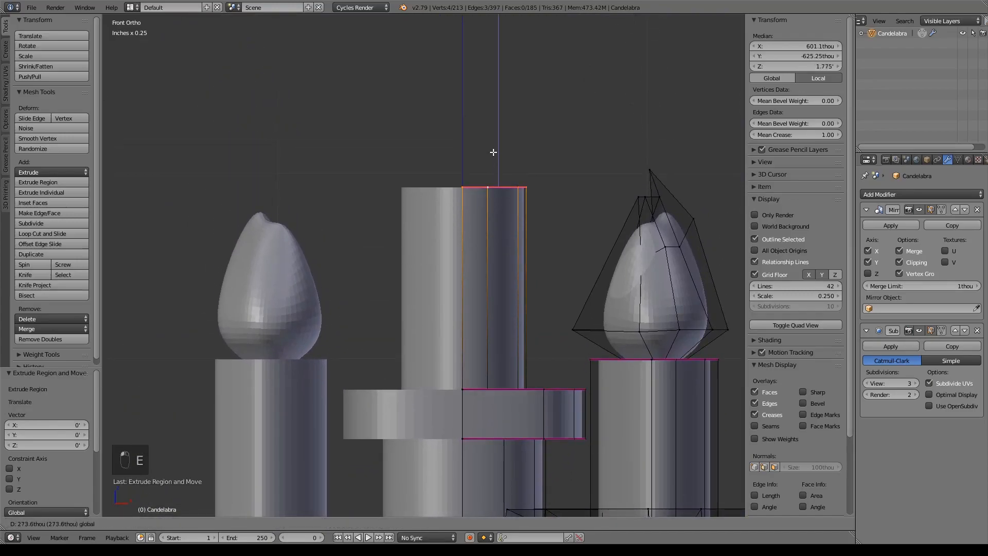
{"action": "left_click_drag", "start_coordinate": [495, 134], "coordinate": [495, 134]}
{"action": "middle_click_drag", "start_coordinate": [550, 178], "coordinate": [552, 239], "text": "shift"}
- Extrude the center candle's top edge and bring it inward to a median of about X 0.28", Y -0.29", leaving a small central hole
{"action": "key", "text": "e"}
{"action": "right_click", "coordinate": [653, 284]}
{"action": "middle_click_drag", "start_coordinate": [646, 288], "coordinate": [644, 373]}
{"action": "key", "text": "s"}
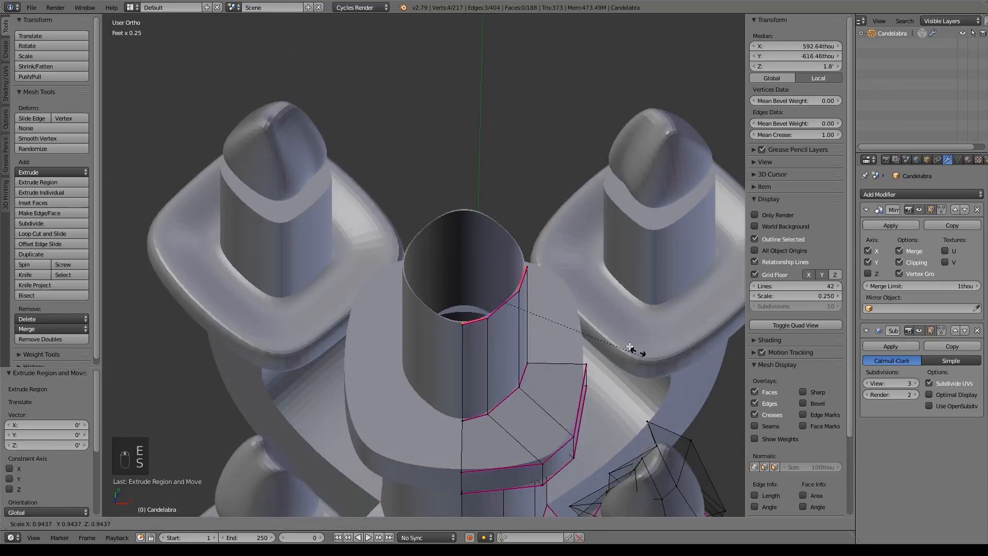
{"action": "right_click", "coordinate": [550, 297]}
{"action": "key", "text": "KP_7"}
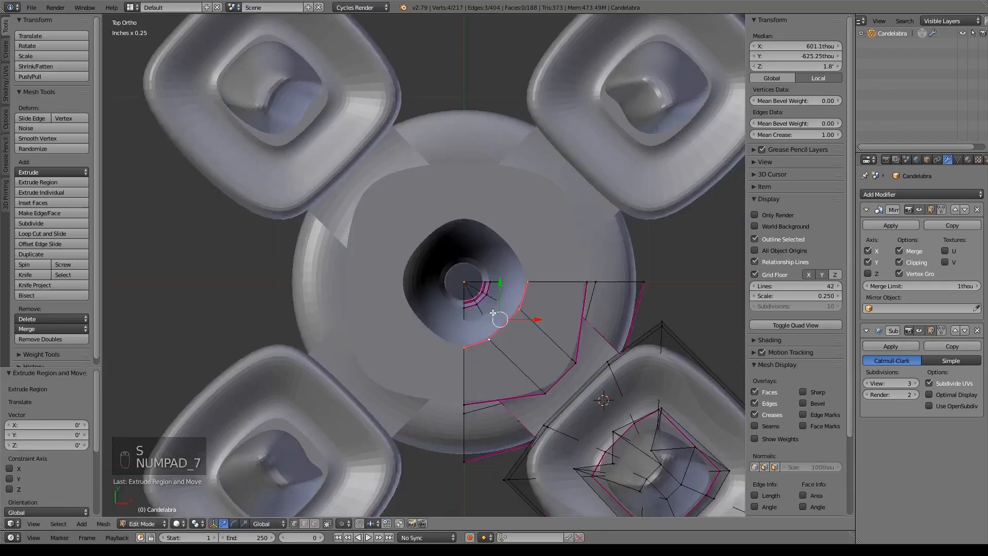
{"action": "key", "text": "g"}
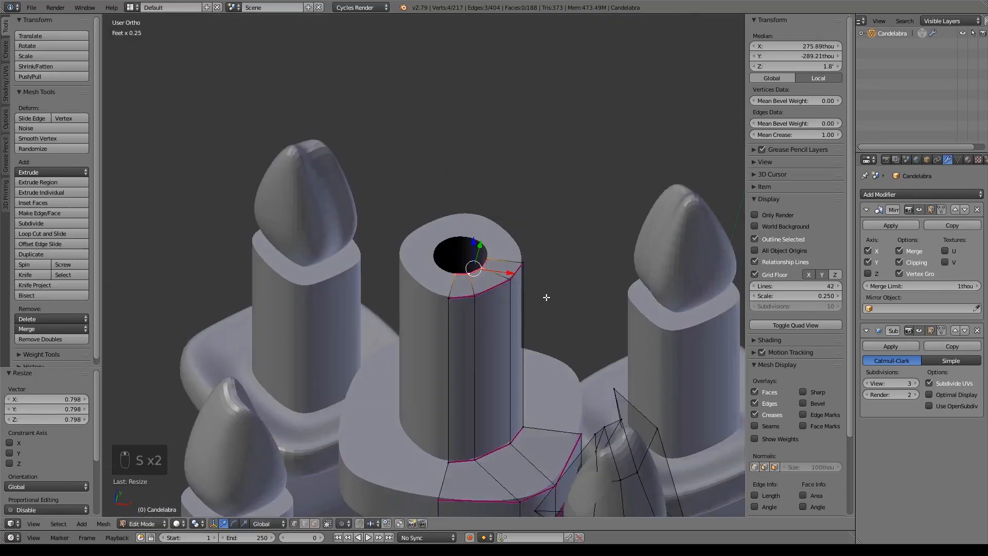
- Extrude the edge of the center candle's small hole straight up to about Z 2.01' to form the flame body
{"action": "key", "text": "e"}
{"action": "right_click", "coordinate": [547, 299]}
{"action": "key", "text": "KP_1"}
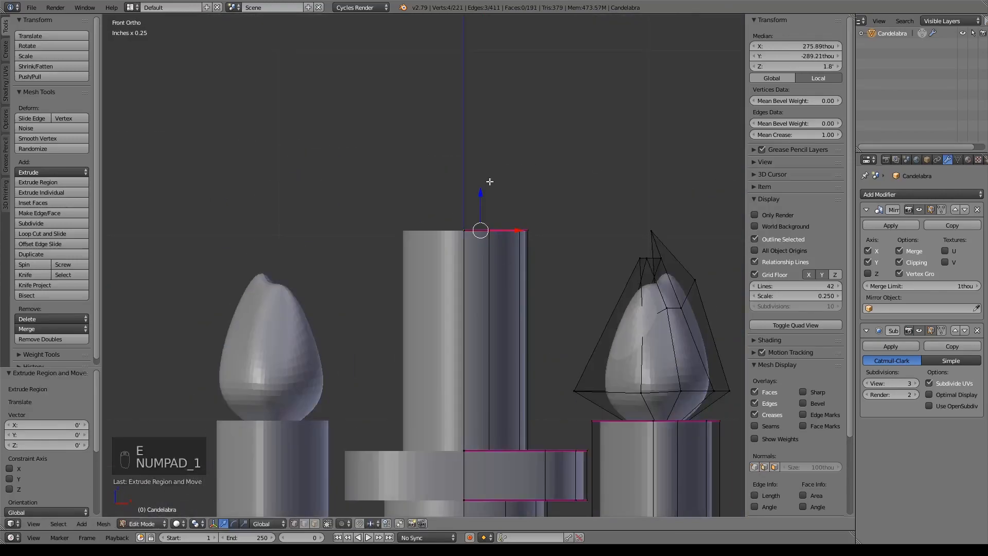
{"action": "left_click_drag", "start_coordinate": [485, 227], "coordinate": [458, 74]}
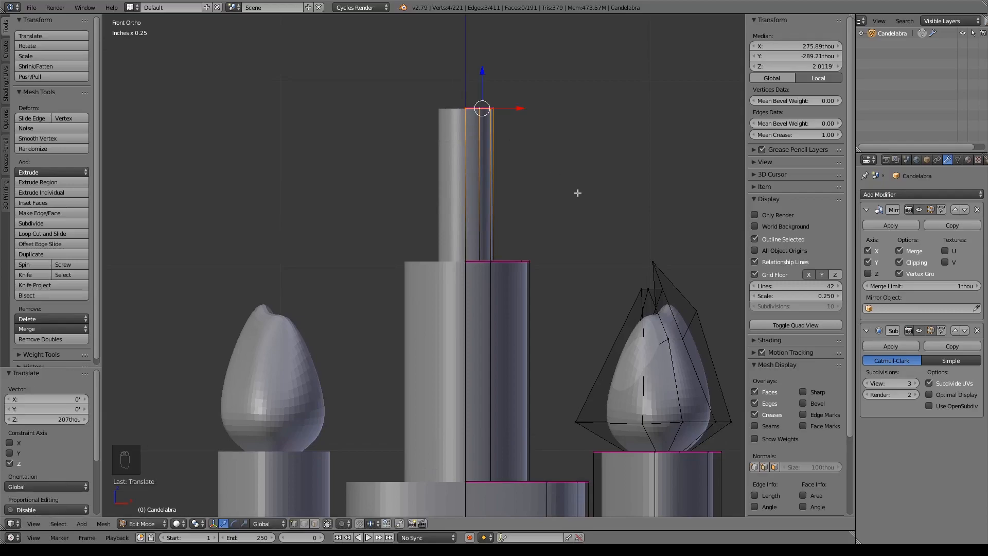
- Extrude the flame's top edge in place, merge it at center, and move the merged vertex to X 0, Y 0
{"action": "key", "text": "e"}
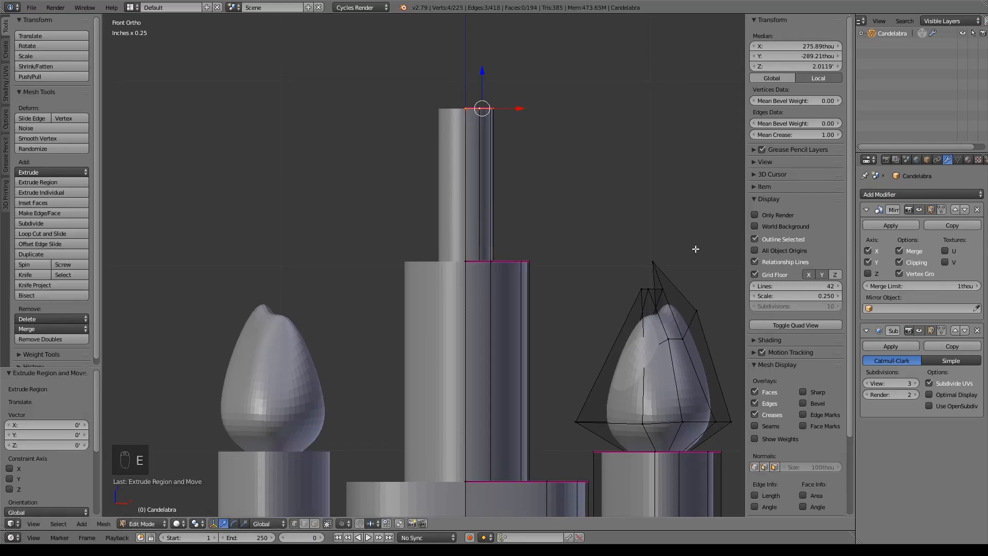
{"action": "key", "text": "alt+m"}
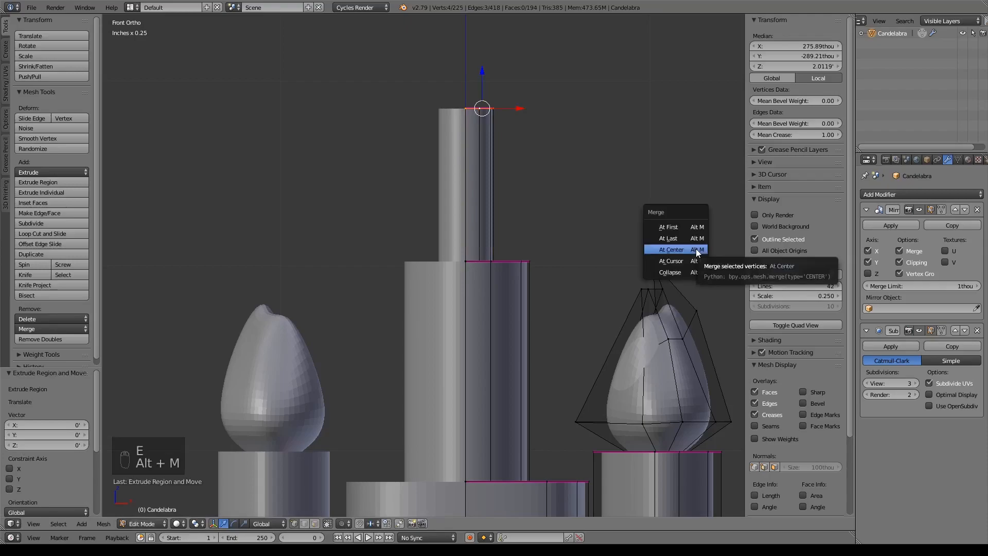
{"action": "left_click", "coordinate": [696, 254]}
{"action": "key", "text": "KP_7"}
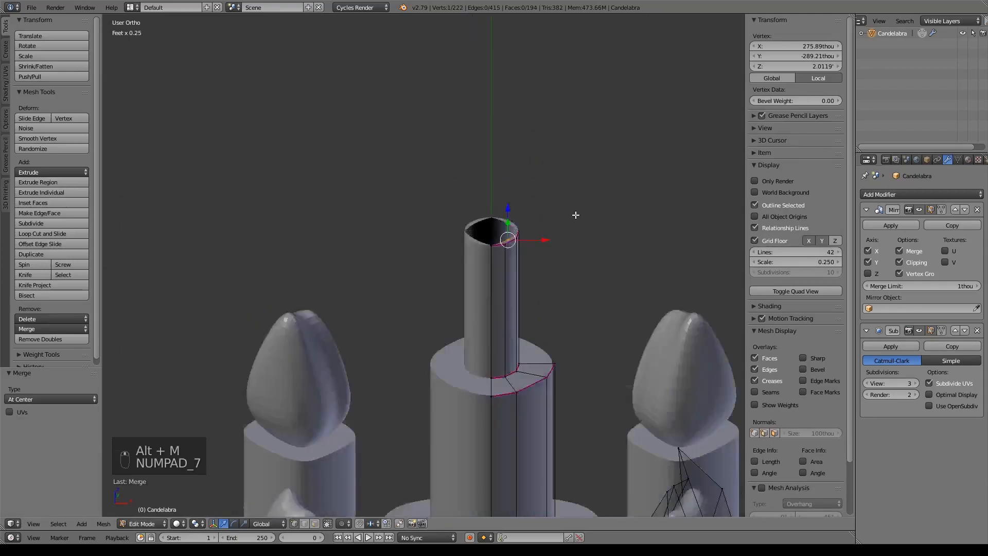
{"action": "scroll", "coordinate": [601, 320], "scroll_direction": "up", "scroll_amount": 8}
{"action": "middle_click_drag", "start_coordinate": [601, 320], "coordinate": [443, 296], "text": "shift"}
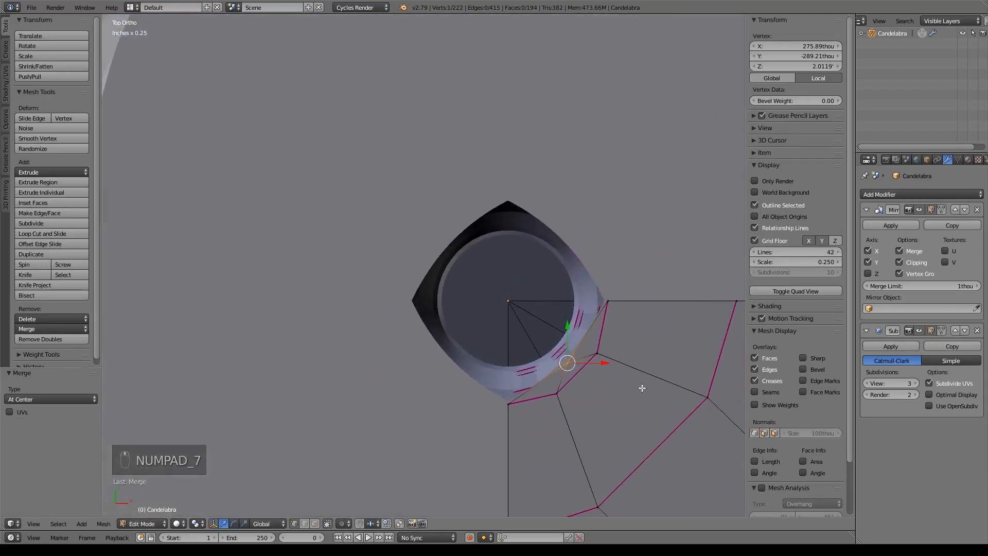
{"action": "key", "text": "g"}
{"action": "left_click", "coordinate": [517, 306]}
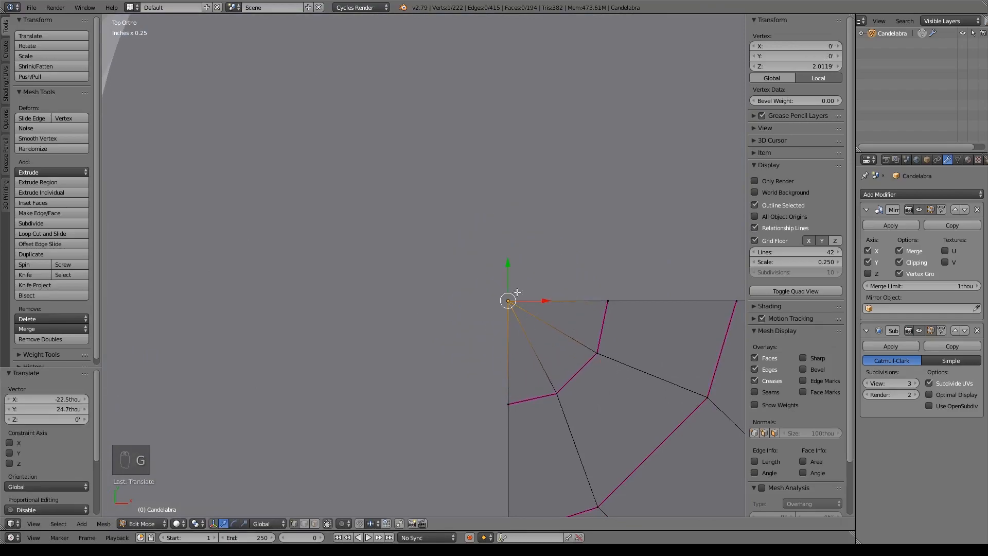
- Raise the center flame's tip vertex to about Z 2.04'
{"action": "key", "text": "KP_1"}
{"action": "scroll", "coordinate": [529, 211], "scroll_direction": "down", "scroll_amount": 3}
{"action": "left_click_drag", "start_coordinate": [470, 129], "coordinate": [472, 95]}
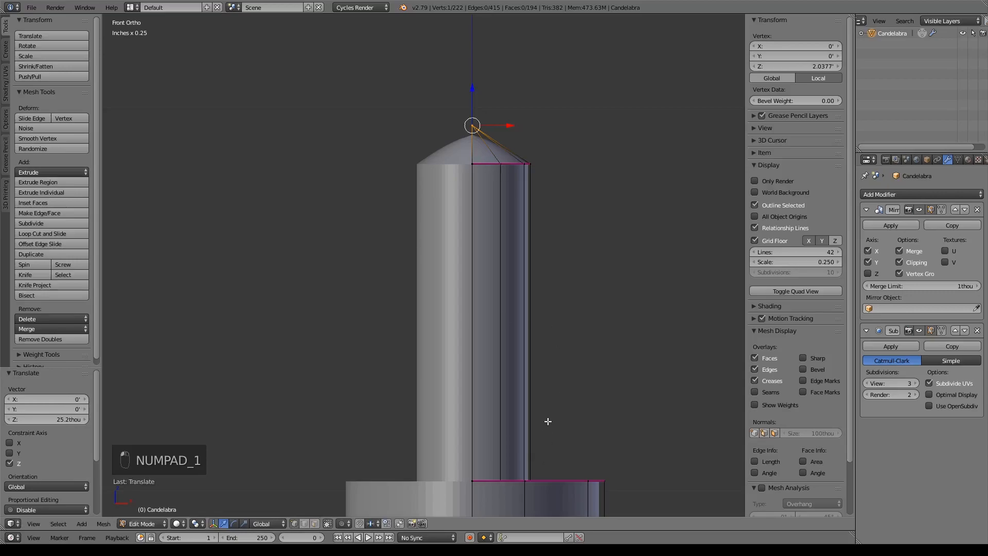
- Add a loop cut around the center flame, lower it to about Z 1.85', and scale it up by about 4.34 into a bulge
{"action": "key", "text": "ctrl+r"}
{"action": "left_click", "coordinate": [492, 363]}
{"action": "right_click", "coordinate": [491, 360]}
{"action": "left_click_drag", "start_coordinate": [511, 286], "coordinate": [525, 365]}
{"action": "key", "text": "s"}
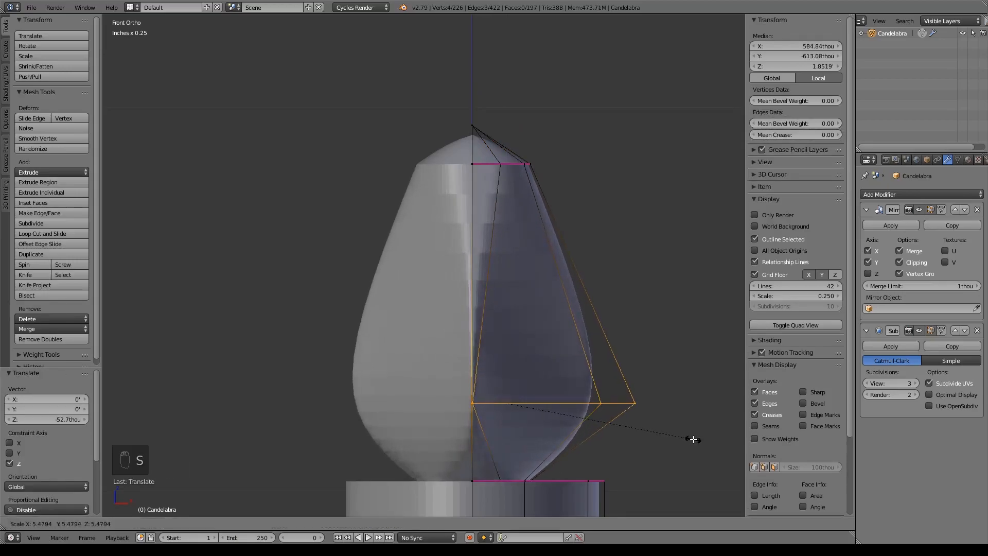
{"action": "left_click", "coordinate": [656, 433]}
- Reposition the vertices of the center flame's bulge ring individually, raising some and lowering others for an uneven outline
{"action": "right_click", "coordinate": [477, 404]}
{"action": "key", "text": "g"}
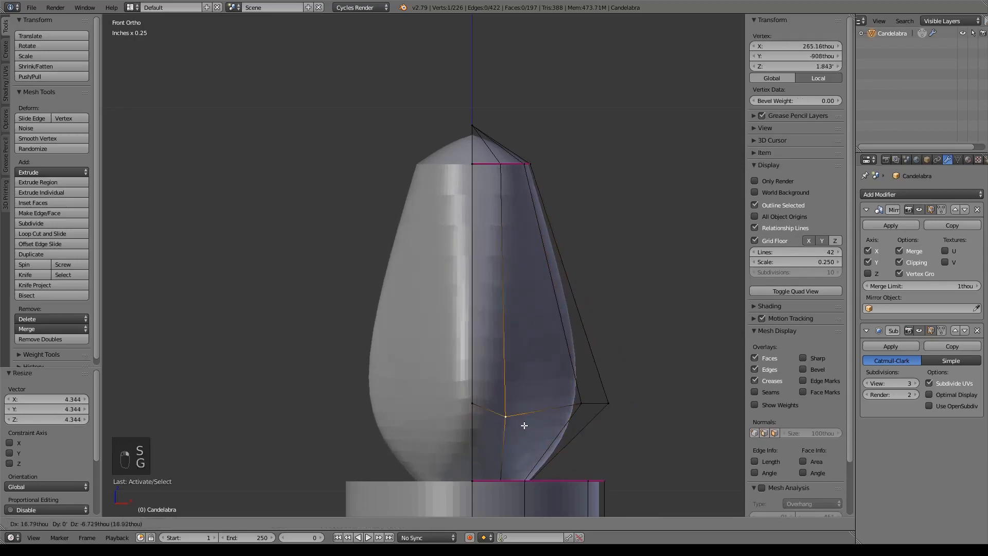
{"action": "left_click", "coordinate": [560, 442]}
{"action": "right_click", "coordinate": [590, 405]}
{"action": "key", "text": "g"}
{"action": "left_click", "coordinate": [595, 359]}
{"action": "middle_click_drag", "start_coordinate": [655, 380], "coordinate": [601, 411]}
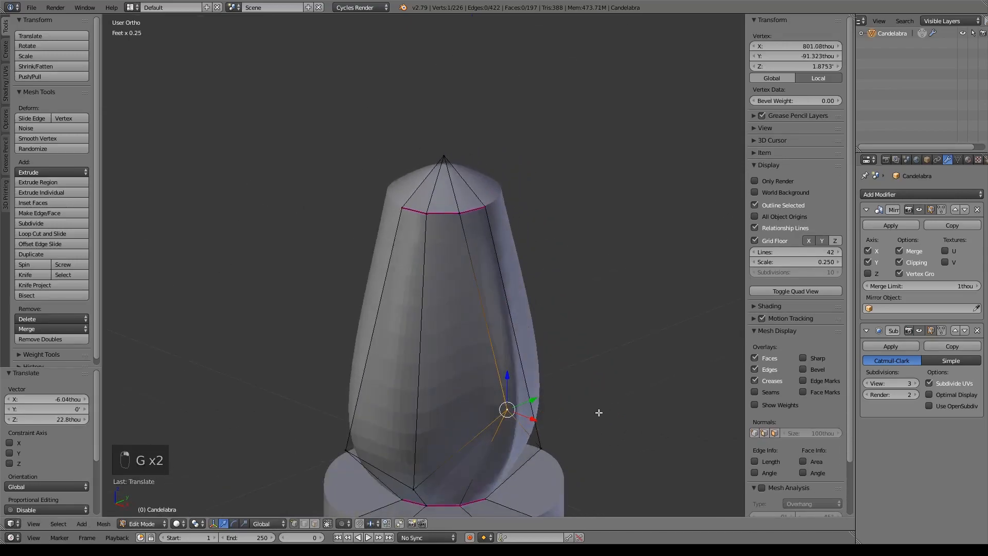
{"action": "right_click", "coordinate": [543, 447]}
{"action": "key", "text": "g"}
{"action": "left_click", "coordinate": [558, 446]}
{"action": "right_click", "coordinate": [502, 407]}
{"action": "key", "text": "g"}
{"action": "left_click", "coordinate": [466, 433]}
- Pull three vertices of the center flame's upper ring downward one by one so the ring becomes irregular
{"action": "middle_click_drag", "start_coordinate": [478, 421], "coordinate": [472, 424]}
{"action": "right_click", "coordinate": [452, 218]}
{"action": "key", "text": "g"}
{"action": "left_click", "coordinate": [418, 232]}
{"action": "right_click", "coordinate": [418, 227]}
{"action": "key", "text": "g"}
{"action": "left_click", "coordinate": [395, 255]}
{"action": "right_click", "coordinate": [398, 217]}
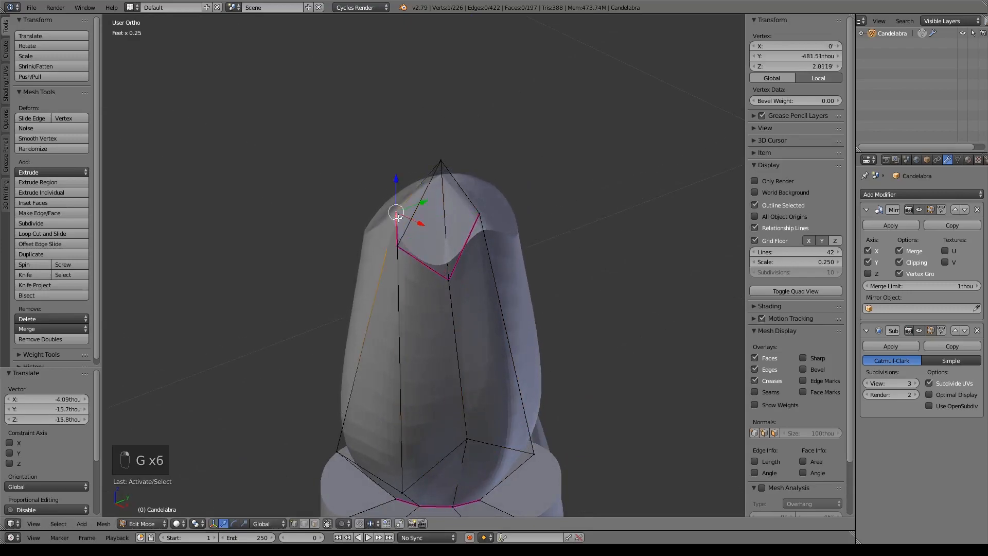
{"action": "key", "text": "g"}
{"action": "left_click", "coordinate": [377, 279]}
- Shift two front vertices of the flame's upper ring sideways to round out its profile
{"action": "middle_click_drag", "start_coordinate": [455, 356], "coordinate": [480, 357]}
{"action": "right_click", "coordinate": [428, 250]}
{"action": "key", "text": "g"}
{"action": "left_click", "coordinate": [454, 282]}
{"action": "right_click", "coordinate": [479, 276]}
{"action": "key", "text": "g"}
{"action": "left_click", "coordinate": [512, 264]}
- Adjust the side vertices of the flame's upper ring and the adjacent front vertex to even out the tip
{"action": "right_click", "coordinate": [497, 207]}
{"action": "key", "text": "g"}
{"action": "left_click", "coordinate": [513, 222]}
{"action": "key", "text": "g"}
{"action": "left_click", "coordinate": [513, 231]}
{"action": "right_click", "coordinate": [505, 267]}
{"action": "key", "text": "g"}
{"action": "left_click", "coordinate": [484, 248]}
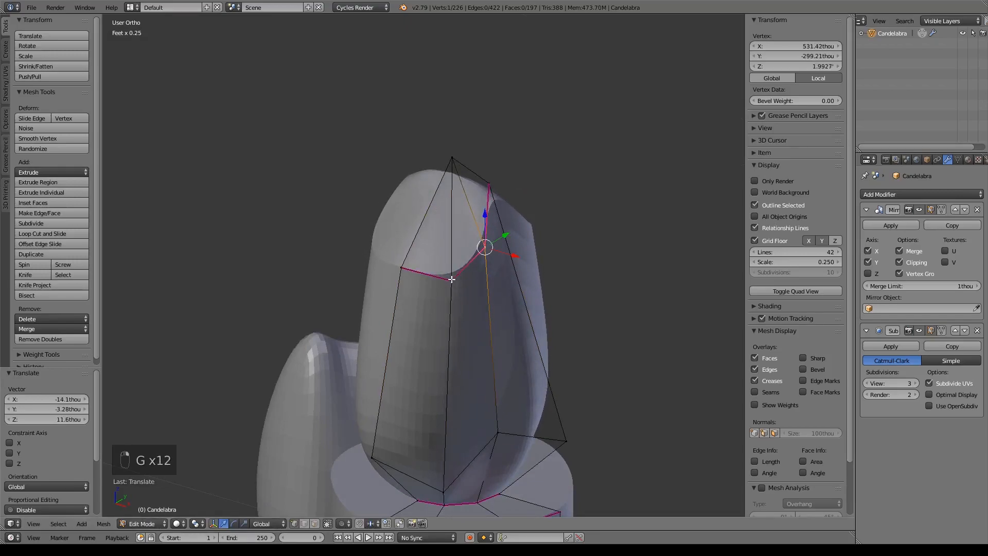
{"action": "right_click", "coordinate": [452, 280]}
{"action": "key", "text": "g"}
{"action": "left_click", "coordinate": [471, 281]}
- Fine-tune two upper-ring flame vertices, placing the one on the X axis at about X 0.65", Z 2.0'
{"action": "middle_click_drag", "start_coordinate": [524, 339], "coordinate": [468, 331]}
{"action": "scroll", "coordinate": [469, 399], "scroll_direction": "down", "scroll_amount": 5}
{"action": "middle_click_drag", "start_coordinate": [470, 399], "coordinate": [470, 310]}
{"action": "right_click", "coordinate": [453, 275]}
{"action": "key", "text": "g"}
{"action": "left_click", "coordinate": [460, 278]}
{"action": "right_click", "coordinate": [459, 253]}
{"action": "key", "text": "g"}
{"action": "left_click", "coordinate": [472, 282]}
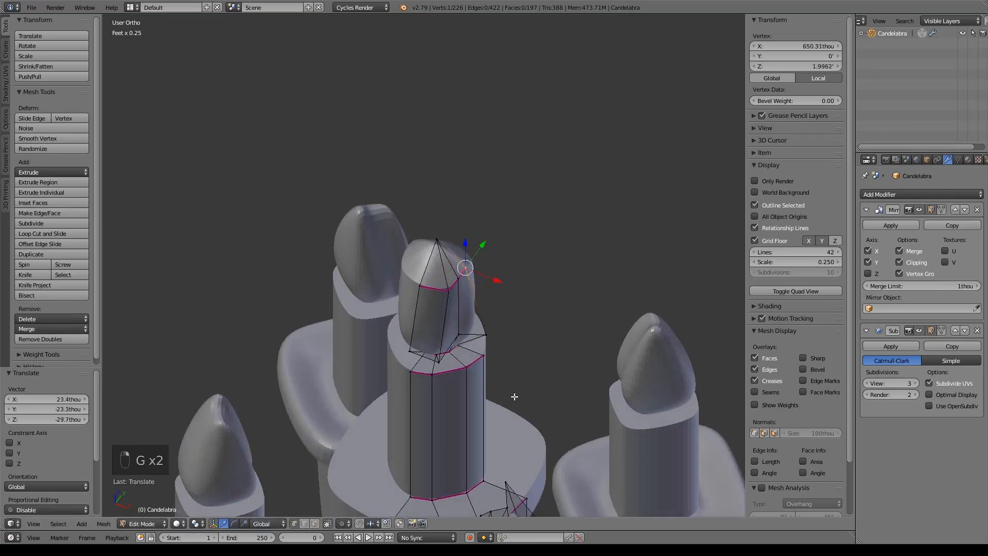
- Return to Object Mode, move the finished candelabra to layer 1, and display that layer's dungeon scene
{"action": "scroll", "coordinate": [521, 425], "scroll_direction": "down", "scroll_amount": 3}
{"action": "middle_click_drag", "start_coordinate": [518, 414], "coordinate": [494, 248], "text": "shift"}
{"action": "middle_click_drag", "start_coordinate": [505, 344], "coordinate": [593, 314]}
{"action": "scroll", "coordinate": [516, 391], "scroll_direction": "down", "scroll_amount": 3}
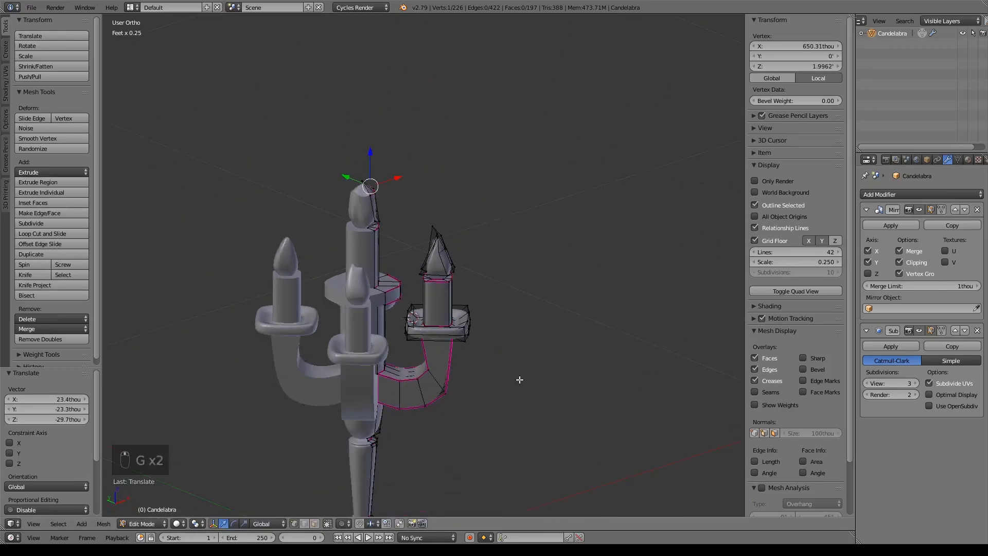
{"action": "middle_click_drag", "start_coordinate": [517, 391], "coordinate": [532, 238], "text": "shift"}
{"action": "key", "text": "KP_1"}
{"action": "scroll", "coordinate": [530, 253], "scroll_direction": "down", "scroll_amount": 6}
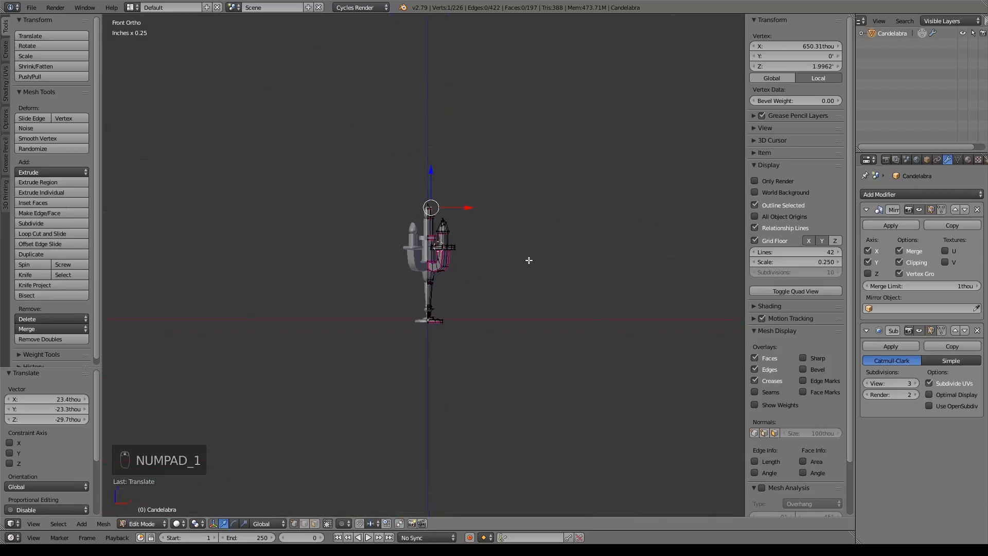
{"action": "key", "text": "Tab"}
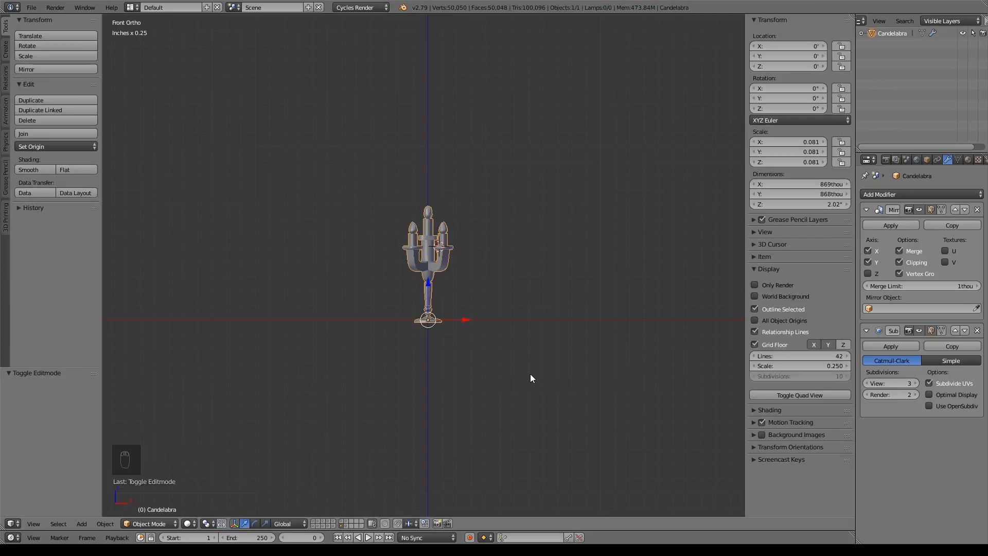
{"action": "key", "text": "m"}
{"action": "left_click", "coordinate": [613, 394]}
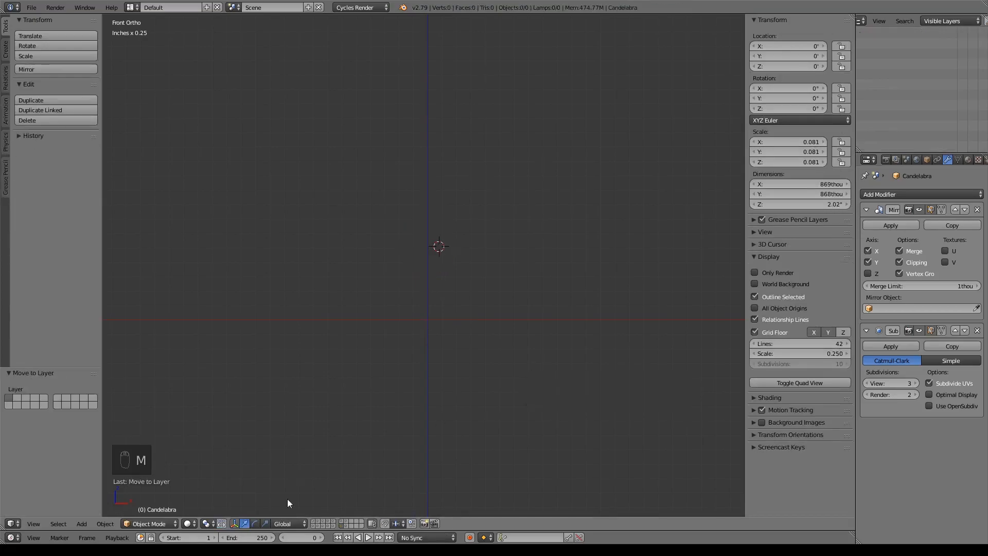
{"action": "left_click", "coordinate": [313, 521]}
- Move the candelabra across the dungeon floor to about X -0.54", Y 4.76', between the wall pillars
{"action": "middle_click_drag", "start_coordinate": [372, 333], "coordinate": [514, 370]}
{"action": "scroll", "coordinate": [464, 344], "scroll_direction": "down", "scroll_amount": 2}
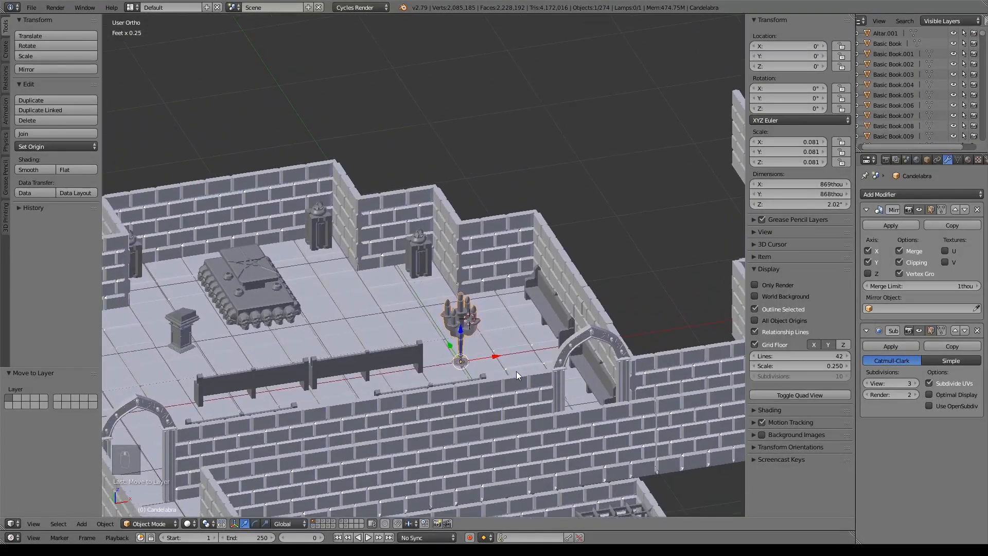
{"action": "key", "text": "KP_7"}
{"action": "left_click_drag", "start_coordinate": [467, 313], "coordinate": [453, 129]}
{"action": "mouse_move", "coordinate": [493, 172]}
{"action": "left_mouse_down"}
{"action": "mouse_move", "coordinate": [446, 127]}
{"action": "mouse_move", "coordinate": [486, 169]}
{"action": "left_mouse_up"}
{"action": "key", "text": "KP_1"}
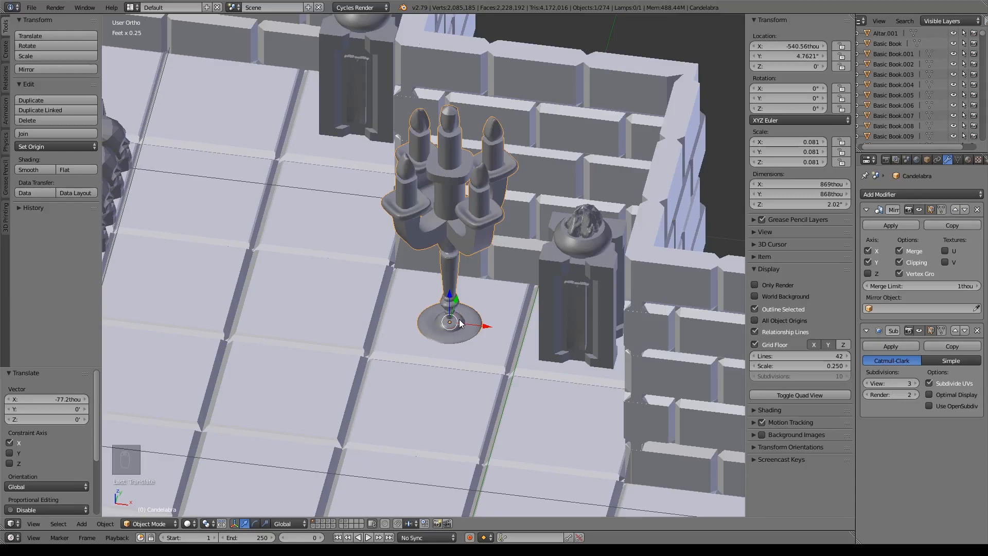
- Move the candelabra back to layer 16 and display only that layer from the front
{"action": "key", "text": "m"}
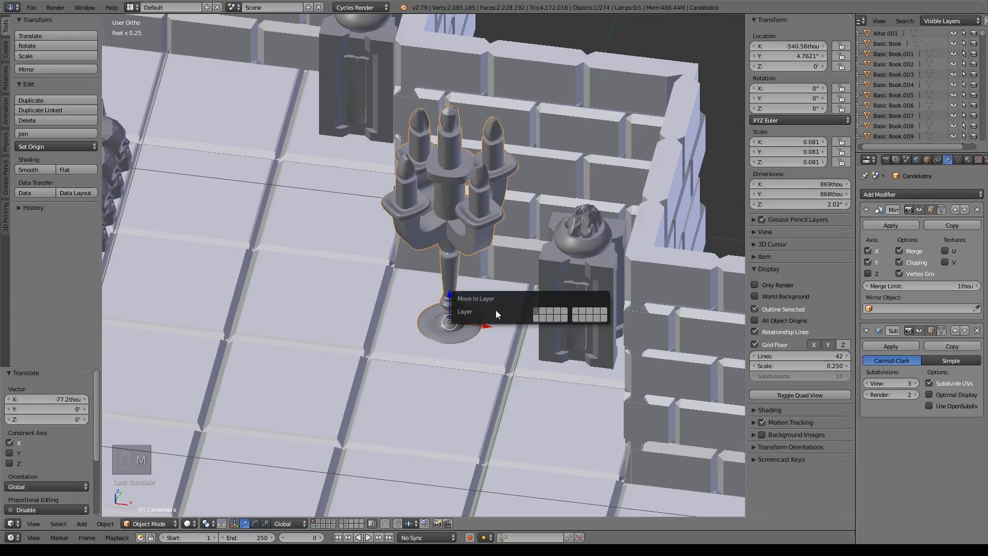
{"action": "left_click", "coordinate": [575, 318]}
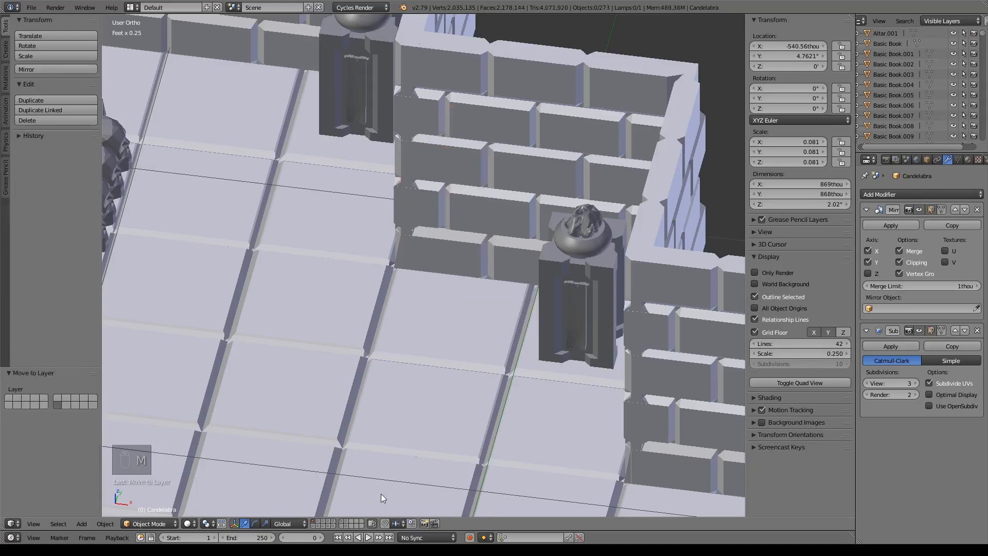
{"action": "left_click", "coordinate": [342, 526]}
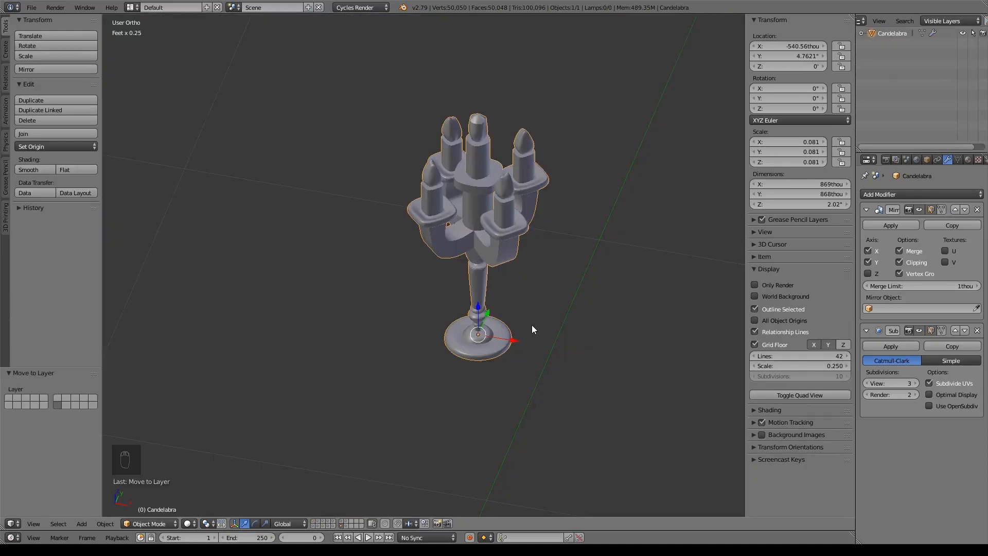
{"action": "key", "text": "KP_1"}
{"action": "middle_click_drag", "start_coordinate": [579, 327], "coordinate": [647, 154], "text": "shift"}
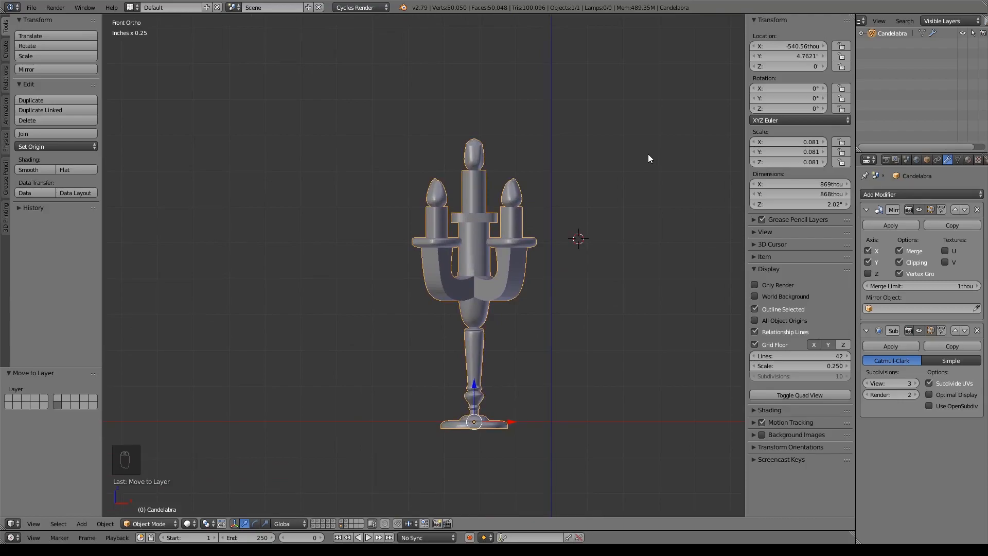
- Narrow the center column below the plate by moving its three side faces diagonally inward to a median of about X 0.63", Y -0.64"
{"action": "key", "text": "Tab"}
{"action": "scroll", "coordinate": [626, 193], "scroll_direction": "up", "scroll_amount": 5}
{"action": "middle_click_drag", "start_coordinate": [620, 170], "coordinate": [534, 214], "text": "shift"}
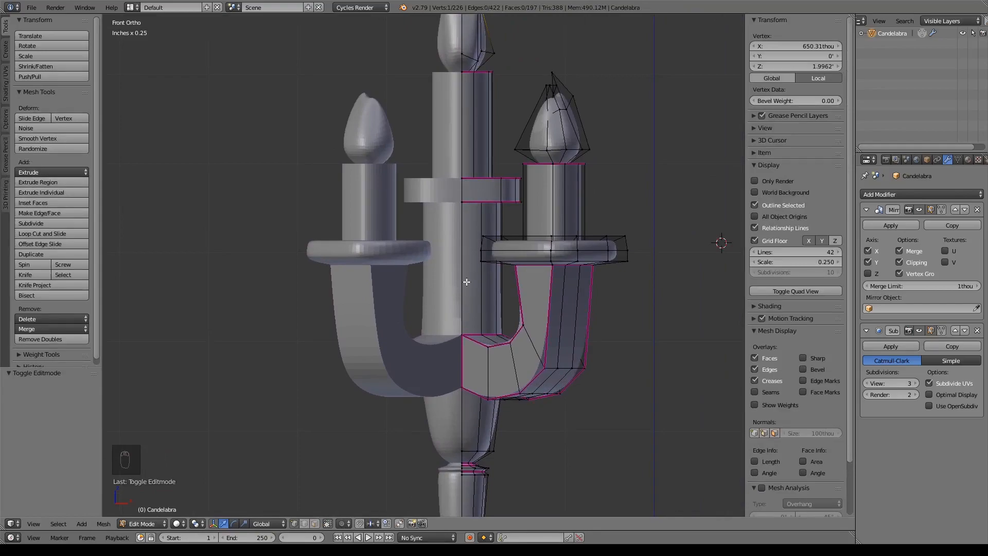
{"action": "scroll", "coordinate": [467, 283], "scroll_direction": "up", "scroll_amount": 4}
{"action": "middle_click_drag", "start_coordinate": [539, 167], "coordinate": [471, 306], "text": "shift"}
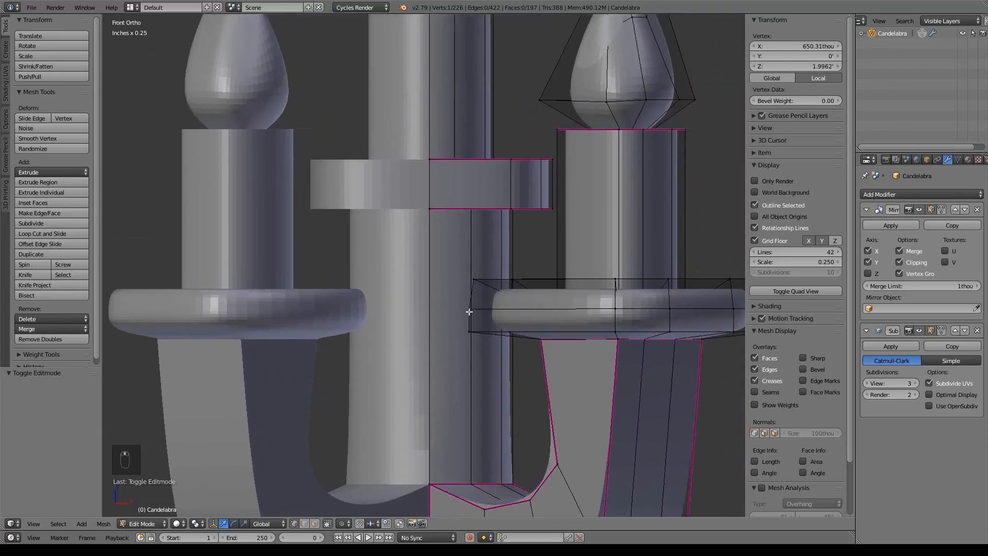
{"action": "left_click", "coordinate": [315, 523]}
{"action": "right_click", "coordinate": [472, 364]}
{"action": "right_click", "coordinate": [505, 358], "text": "shift"}
{"action": "right_click", "coordinate": [449, 370], "text": "shift"}
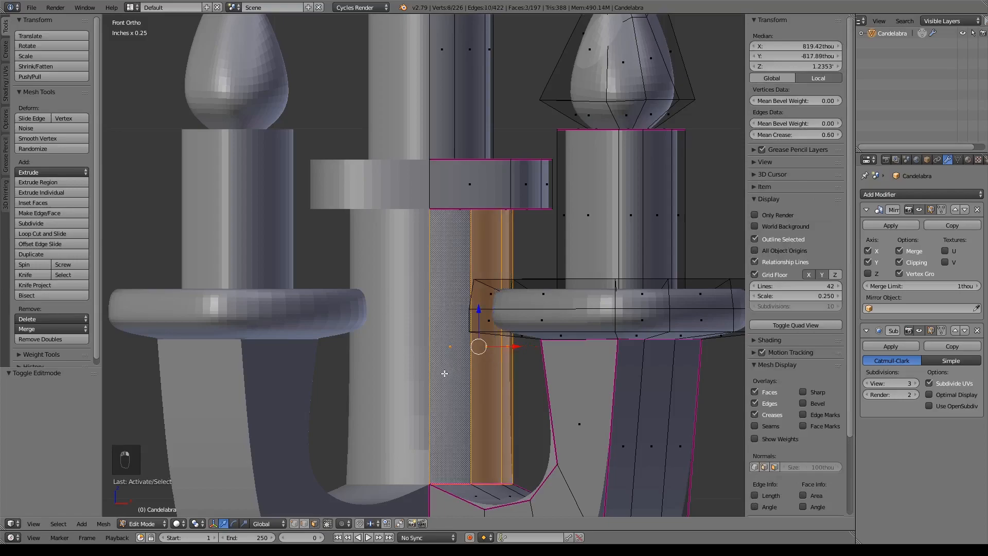
{"action": "key", "text": "KP_7"}
{"action": "key", "text": "z"}
{"action": "key", "text": "KP_Decimal"}
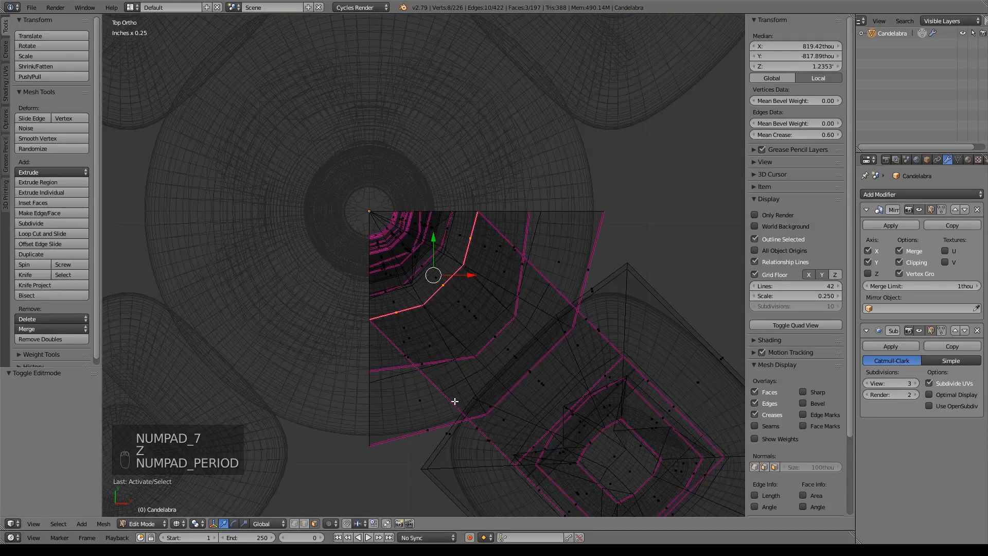
{"action": "key", "text": "g"}
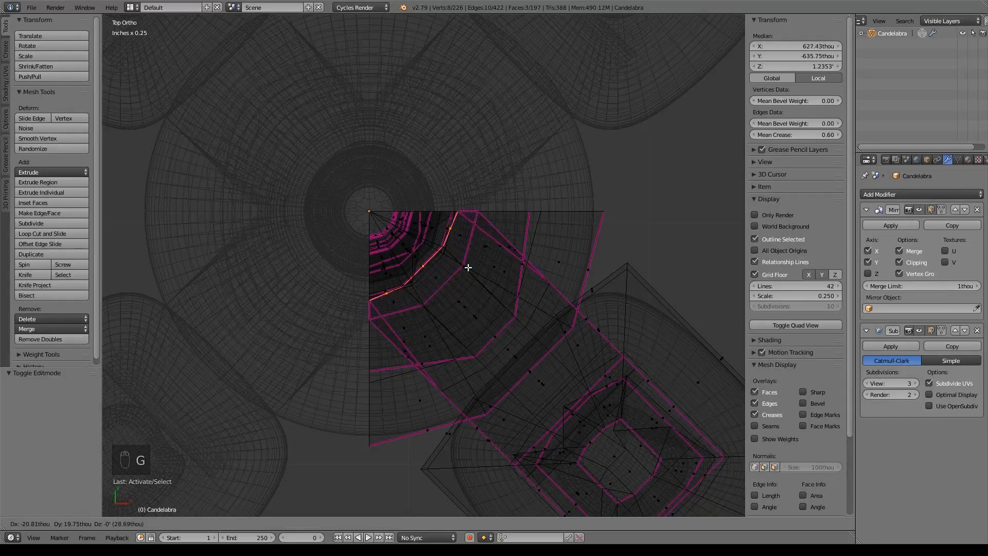
{"action": "left_click", "coordinate": [467, 267]}
{"action": "key", "text": "z"}
- Add a centered loop cut around the center plate's outer rim and scale it out by about 1.47
{"action": "mouse_move", "coordinate": [513, 402]}
{"action": "middle_mouse_down"}
{"action": "mouse_move", "coordinate": [508, 356]}
{"action": "mouse_move", "coordinate": [538, 337]}
{"action": "mouse_move", "coordinate": [471, 209]}
{"action": "mouse_move", "coordinate": [488, 286]}
{"action": "middle_mouse_up"}
{"action": "scroll", "coordinate": [538, 338], "scroll_direction": "down", "scroll_amount": 4}
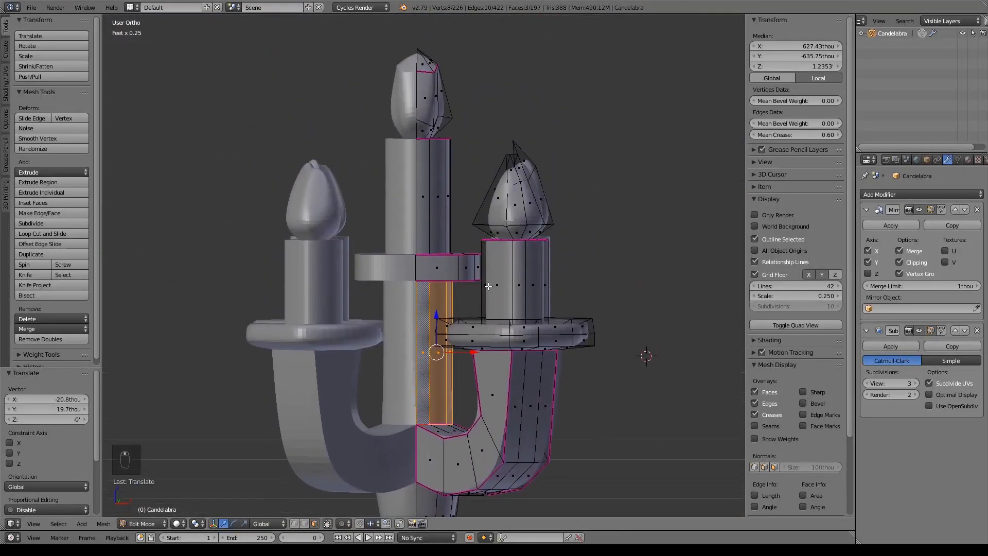
{"action": "key", "text": "ctrl+r"}
{"action": "left_click", "coordinate": [485, 285]}
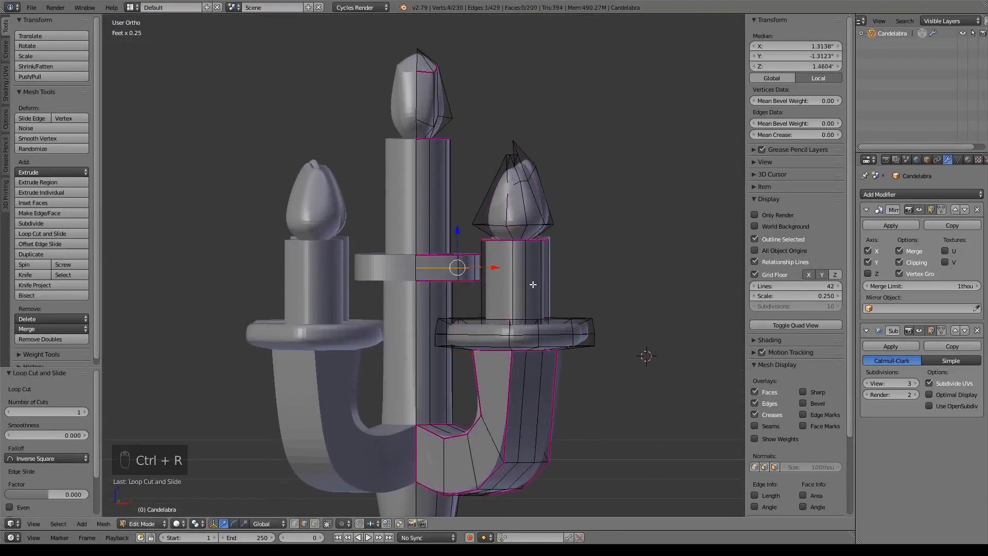
{"action": "right_click", "coordinate": [510, 285]}
{"action": "key", "text": "s"}
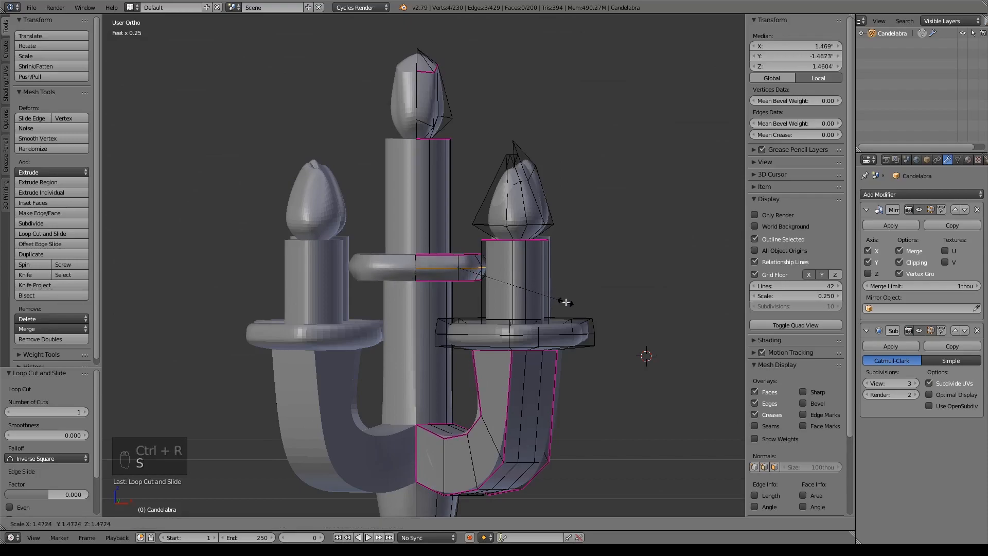
{"action": "left_click", "coordinate": [566, 297]}
{"action": "middle_click_drag", "start_coordinate": [566, 297], "coordinate": [558, 289]}
- Remove the edge crease from the center plate's upper and lower loops
{"action": "right_click", "coordinate": [513, 280], "text": "alt"}
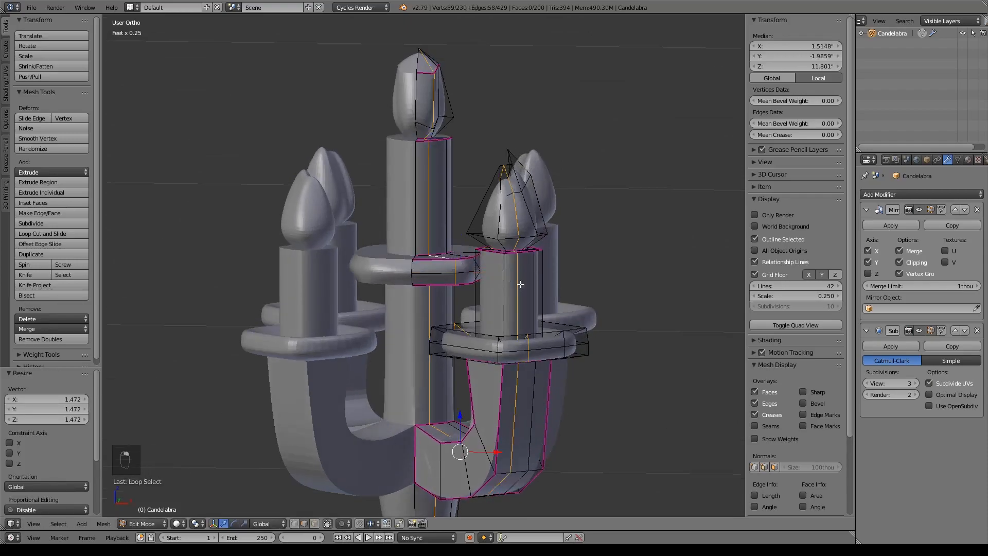
{"action": "right_click", "coordinate": [427, 258], "text": "alt"}
{"action": "key", "text": "shift+e"}
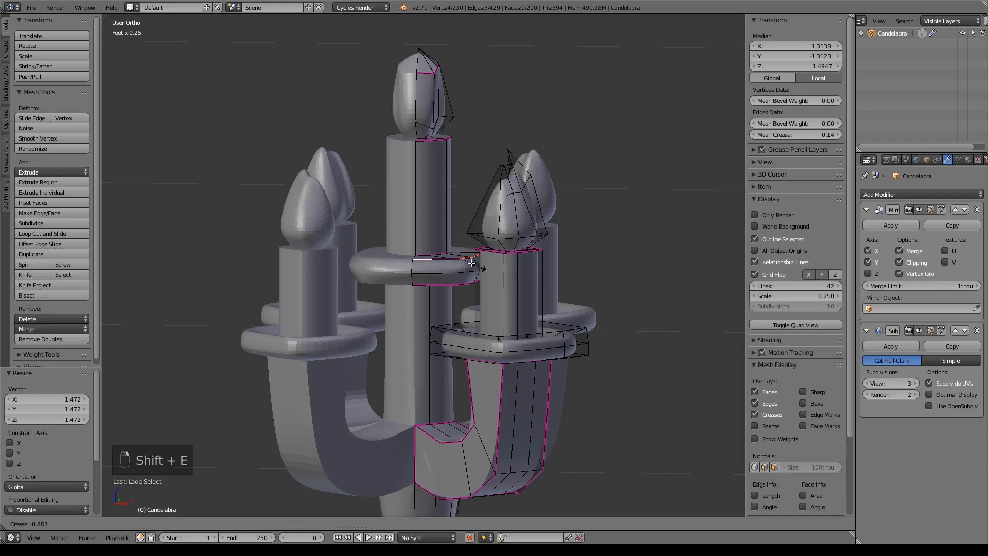
{"action": "left_click", "coordinate": [702, 328]}
{"action": "key", "text": "shift+e"}
{"action": "left_click", "coordinate": [462, 261]}
{"action": "right_click", "coordinate": [441, 286], "text": "alt"}
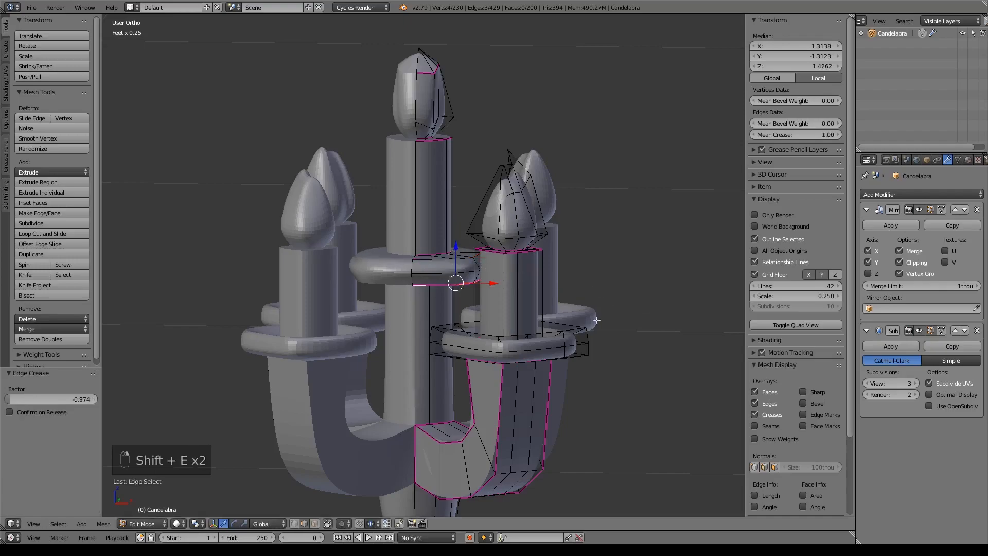
{"action": "key", "text": "shift+e"}
{"action": "left_click", "coordinate": [457, 280]}
{"action": "key", "text": "shift+e"}
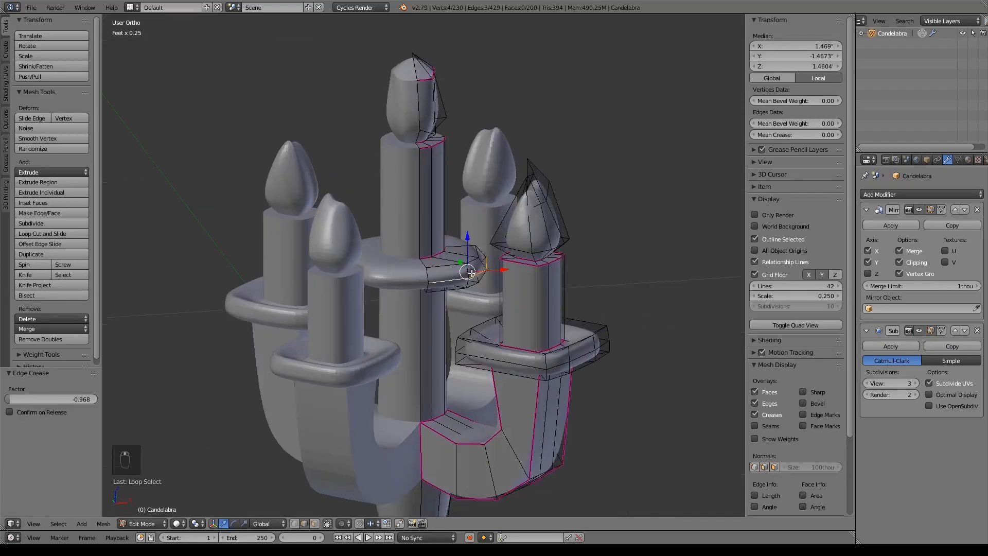
- Add a loop cut to the center plate and raise its upper inner edge loop 22.2 thou along Z
{"action": "key", "text": "ctrl+r"}
{"action": "left_click", "coordinate": [448, 260]}
{"action": "right_click", "coordinate": [448, 261]}
{"action": "left_click_drag", "start_coordinate": [451, 220], "coordinate": [462, 218]}
{"action": "right_click", "coordinate": [477, 249], "text": "alt"}
{"action": "middle_click_drag", "start_coordinate": [554, 283], "coordinate": [546, 309]}
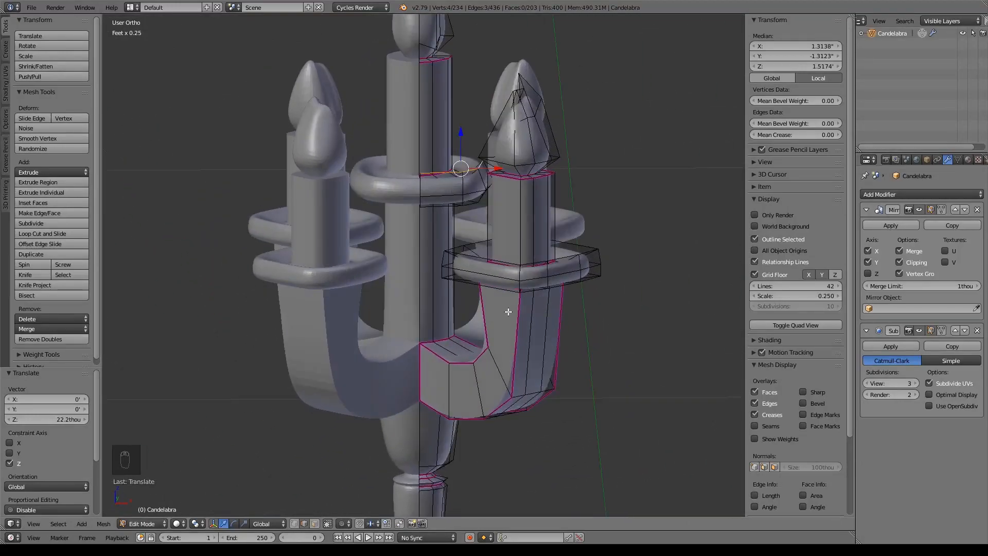
- Select the whole curved lower section of the arm in wireframe, including hidden vertices, and raise it 126 thou along Z
{"action": "middle_click_drag", "start_coordinate": [584, 412], "coordinate": [613, 351], "text": "shift"}
{"action": "scroll", "coordinate": [613, 356], "scroll_direction": "down", "scroll_amount": 3}
{"action": "middle_click_drag", "start_coordinate": [487, 370], "coordinate": [539, 365]}
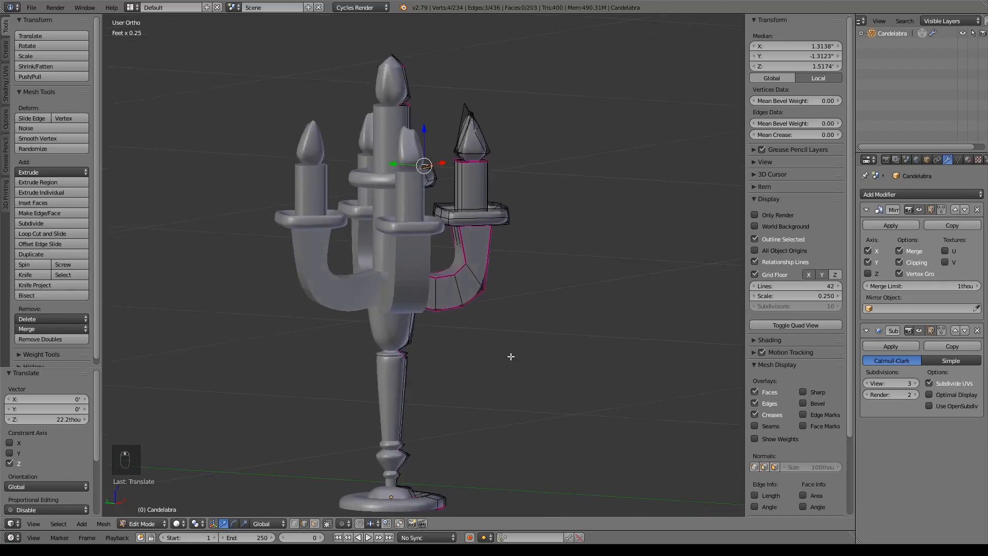
{"action": "middle_click_drag", "start_coordinate": [488, 329], "coordinate": [433, 331]}
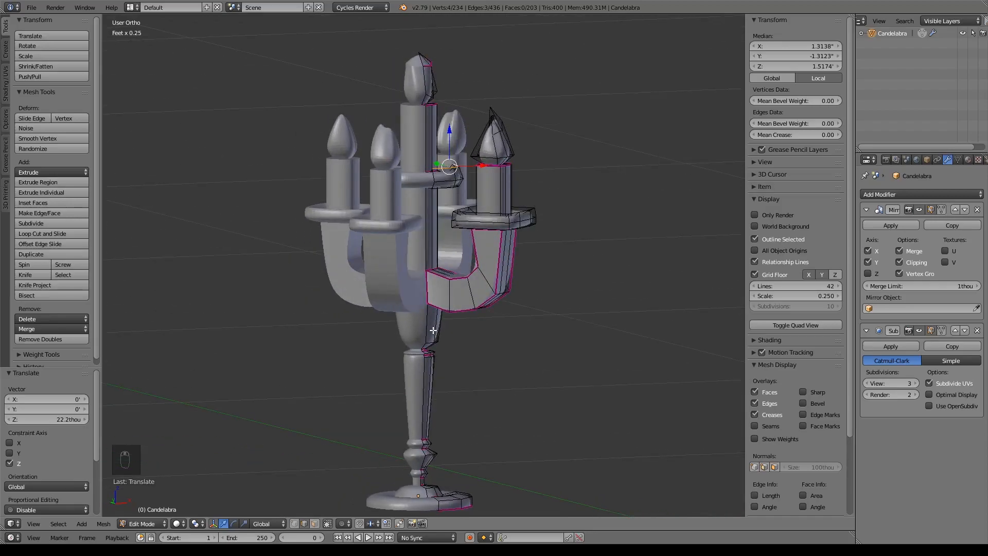
{"action": "key", "text": "KP_1"}
{"action": "middle_click_drag", "start_coordinate": [407, 324], "coordinate": [422, 321], "text": "shift"}
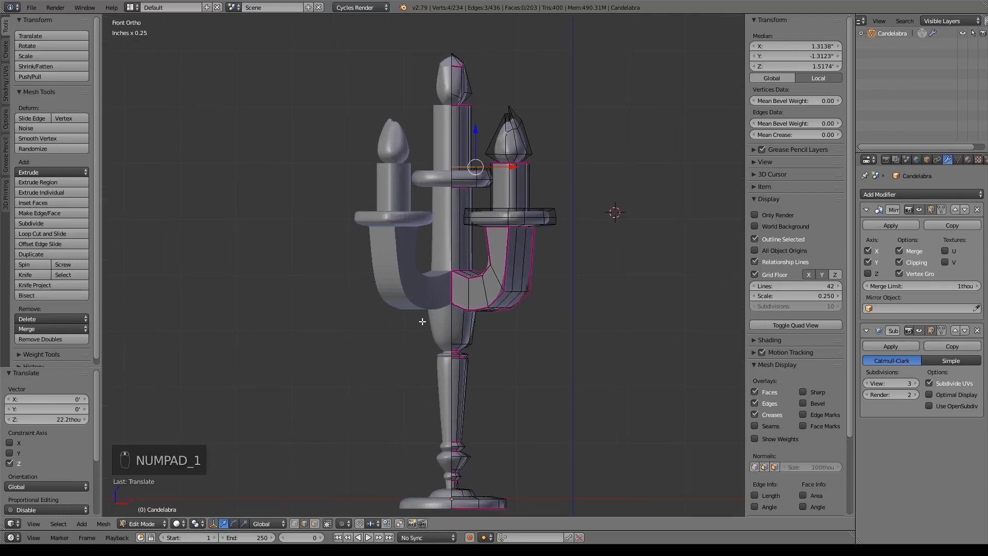
{"action": "key", "text": "z"}
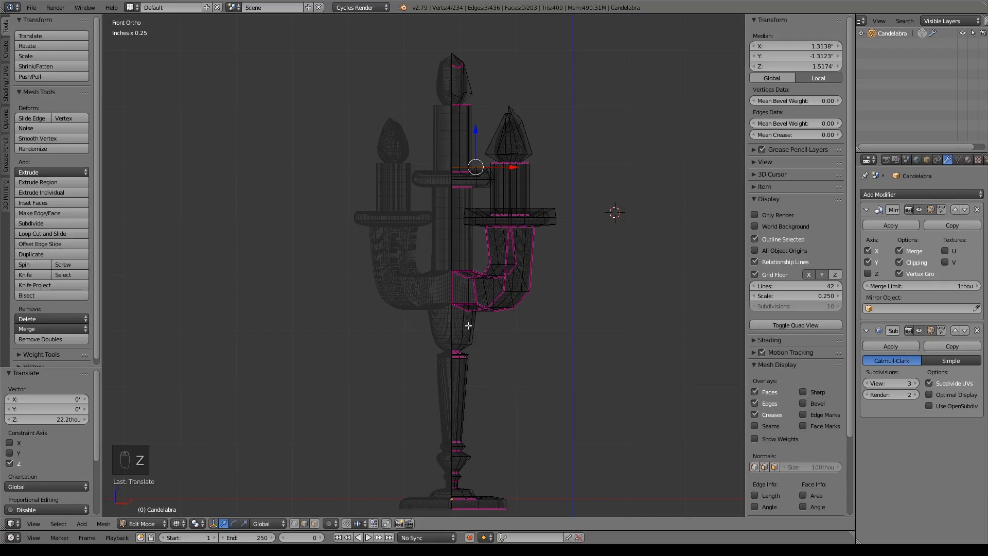
{"action": "key", "text": "KP_4"}
{"action": "key", "text": "KP_4"}
{"action": "key", "text": "KP_4"}
{"action": "key", "text": "KP_4"}
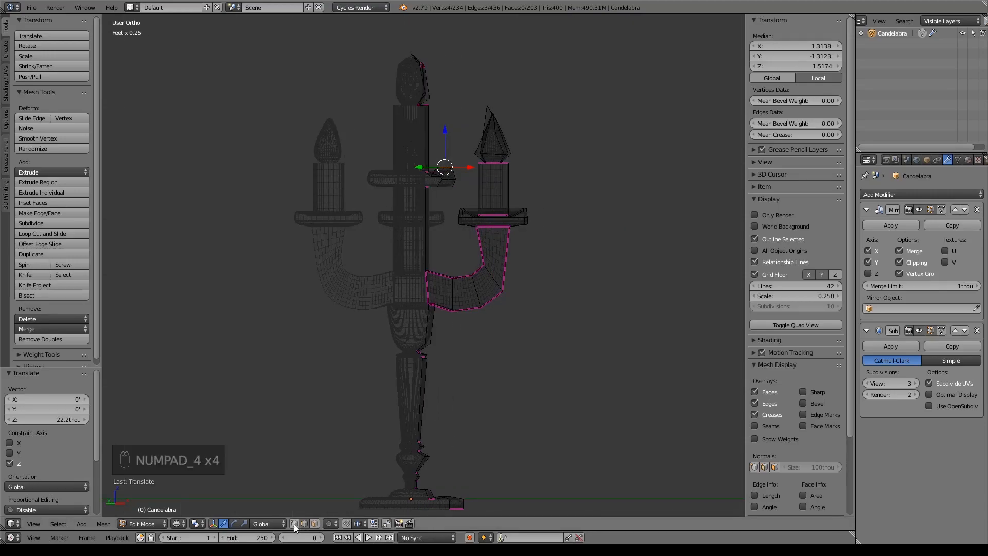
{"action": "key", "text": "a"}
{"action": "key", "text": "b"}
{"action": "left_click_drag", "start_coordinate": [342, 257], "coordinate": [557, 326]}
{"action": "left_click_drag", "start_coordinate": [463, 251], "coordinate": [467, 222]}
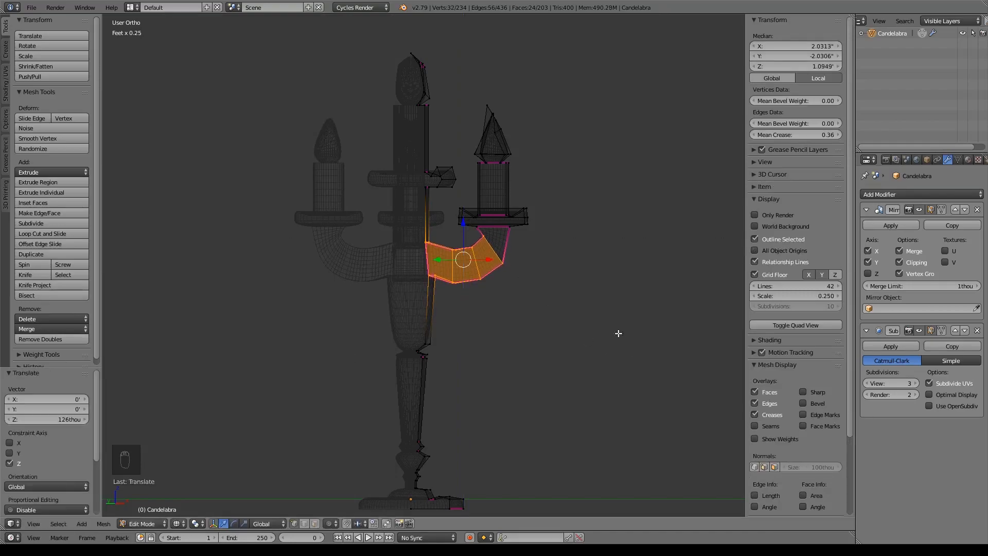
- Thin the arm's curve by raising its underside vertices 50.5 thou along Z and lowering them back 11.5 thou
{"action": "middle_click_drag", "start_coordinate": [599, 311], "coordinate": [608, 317], "text": "shift"}
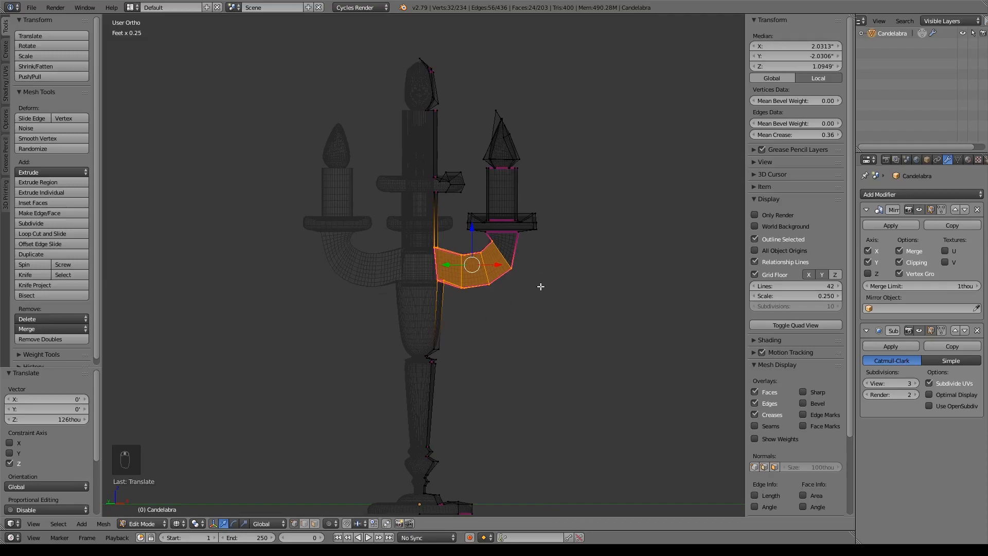
{"action": "middle_click_drag", "start_coordinate": [540, 286], "coordinate": [532, 294], "text": "shift"}
{"action": "key", "text": "a"}
{"action": "key", "text": "b"}
{"action": "left_click_drag", "start_coordinate": [401, 270], "coordinate": [598, 347]}
{"action": "key", "text": "g"}
{"action": "key", "text": "z"}
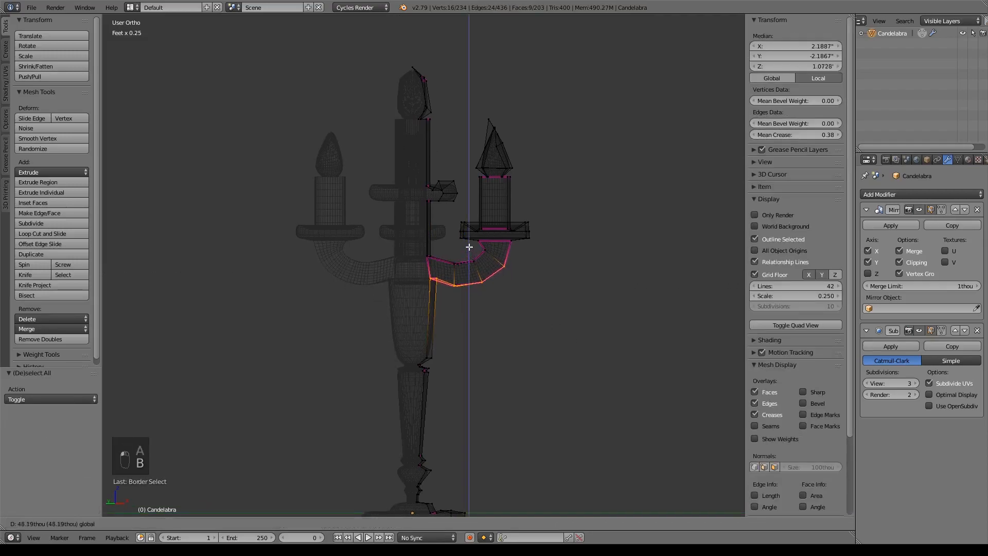
{"action": "left_click", "coordinate": [468, 247]}
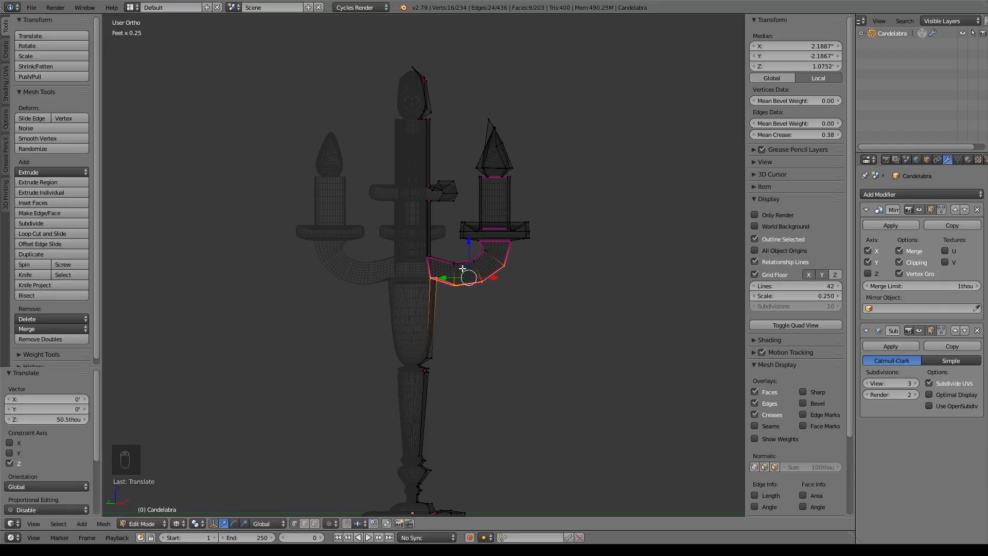
{"action": "left_click_drag", "start_coordinate": [469, 241], "coordinate": [470, 245]}
{"action": "key", "text": "z"}
- Add three closely spaced loop cuts around the column just below the arms
{"action": "mouse_move", "coordinate": [653, 338]}
{"action": "middle_mouse_down"}
{"action": "mouse_move", "coordinate": [624, 346]}
{"action": "mouse_move", "coordinate": [516, 335]}
{"action": "mouse_move", "coordinate": [587, 341]}
{"action": "mouse_move", "coordinate": [609, 355]}
{"action": "mouse_move", "coordinate": [575, 362]}
{"action": "middle_mouse_up"}
{"action": "middle_click_drag", "start_coordinate": [573, 400], "coordinate": [425, 224]}
{"action": "scroll", "coordinate": [549, 349], "scroll_direction": "up", "scroll_amount": 6}
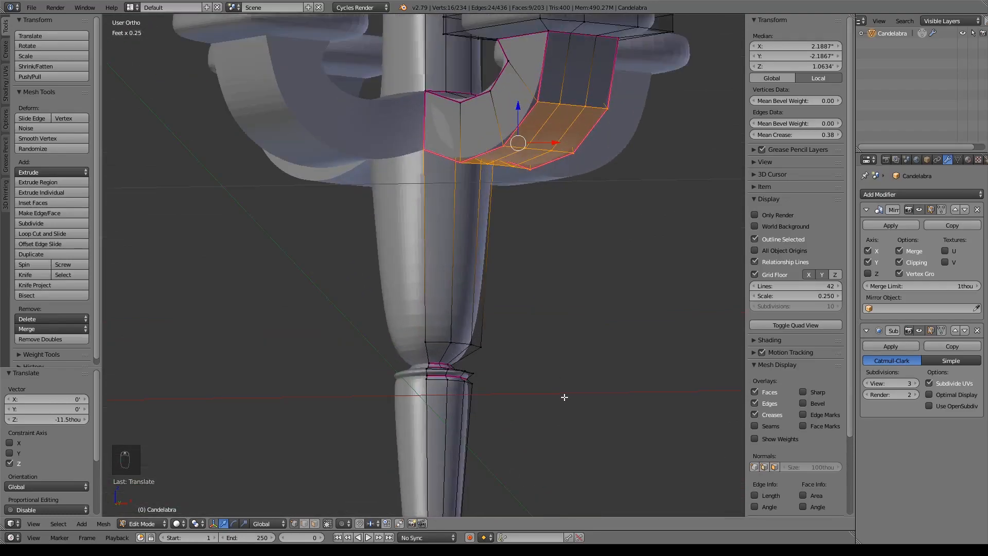
{"action": "key", "text": "ctrl+r"}
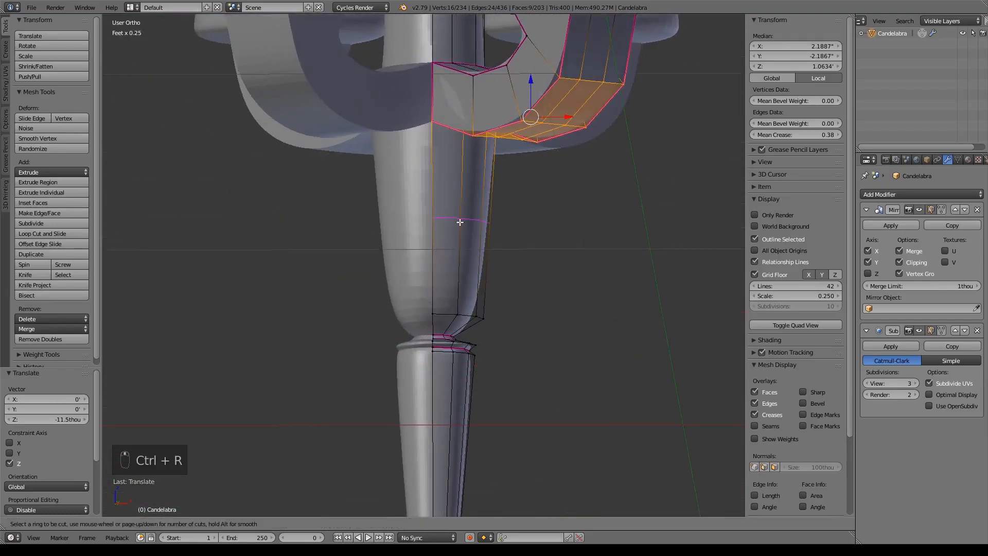
{"action": "left_click", "coordinate": [447, 175]}
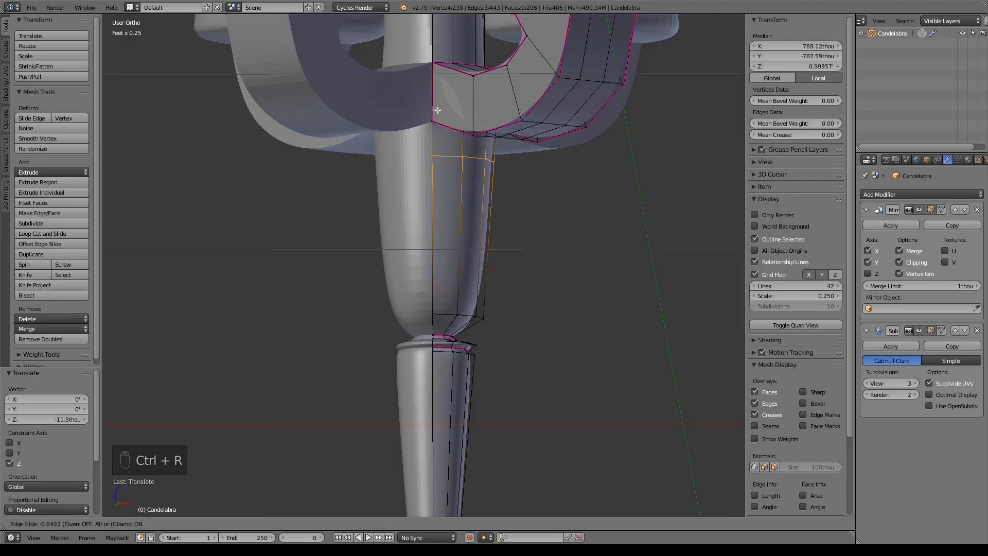
{"action": "left_click", "coordinate": [437, 105]}
{"action": "key", "text": "ctrl+r"}
{"action": "left_click", "coordinate": [459, 182]}
{"action": "left_click", "coordinate": [448, 136]}
{"action": "key", "text": "ctrl+r"}
{"action": "left_click", "coordinate": [475, 171]}
{"action": "left_click", "coordinate": [469, 164]}
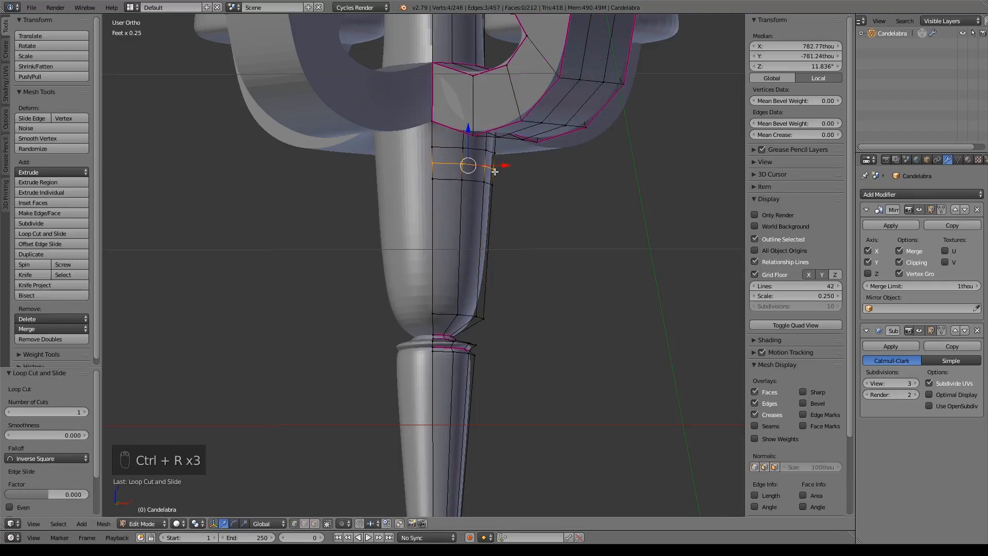
- Try to widen the column's middle new loop, lower it 18.5 thou, and fully crease the loop beneath it
{"action": "key", "text": "s"}
{"action": "left_click", "coordinate": [508, 176]}
{"action": "left_click_drag", "start_coordinate": [474, 132], "coordinate": [473, 138]}
{"action": "left_click", "coordinate": [463, 183], "text": "alt"}
{"action": "right_click", "coordinate": [472, 176], "text": "alt"}
{"action": "right_click", "coordinate": [470, 180], "text": "alt"}
{"action": "key", "text": "shift+e"}
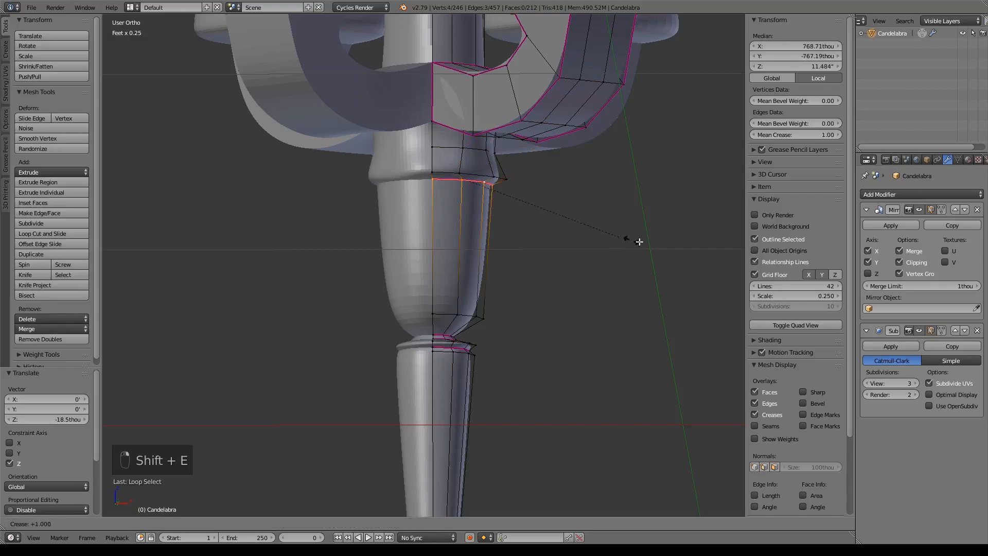
{"action": "left_click", "coordinate": [536, 214]}
{"action": "middle_click_drag", "start_coordinate": [535, 214], "coordinate": [556, 229]}
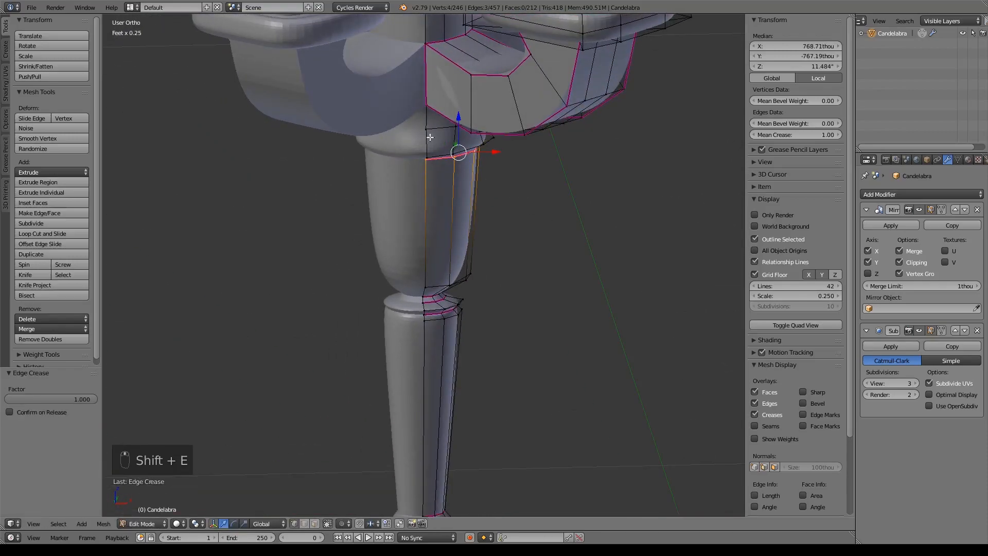
{"action": "right_click", "coordinate": [469, 148], "text": "alt"}
- Undo the crease, move and scaling of the column's new loops, keeping the three loop cuts
{"action": "key", "text": "ctrl+z"}
{"action": "key", "text": "ctrl+z"}
{"action": "key", "text": "ctrl+z"}
{"action": "key", "text": "ctrl+z"}
{"action": "key", "text": "ctrl+z"}
{"action": "key", "text": "ctrl+z"}
{"action": "key", "text": "ctrl+z"}
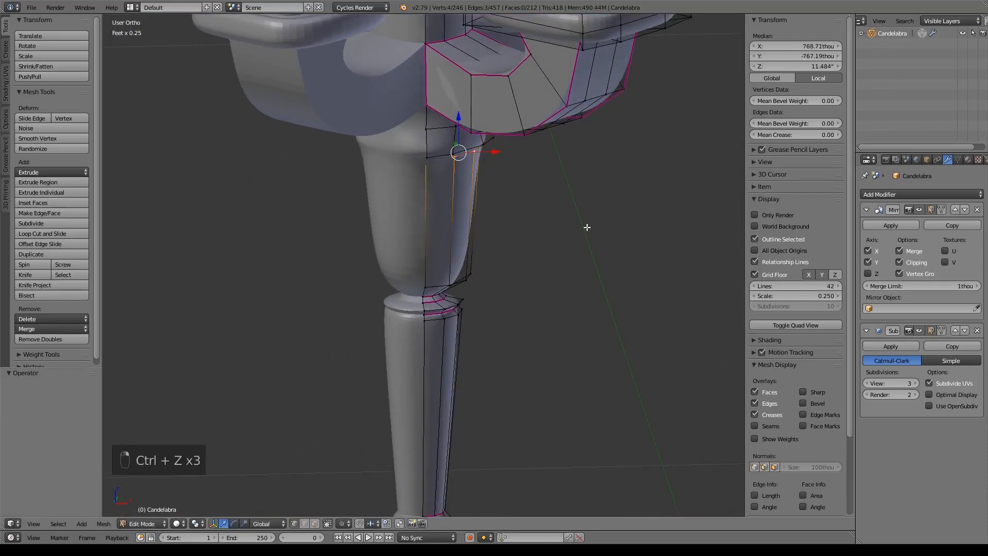
{"action": "key", "text": "ctrl+z"}
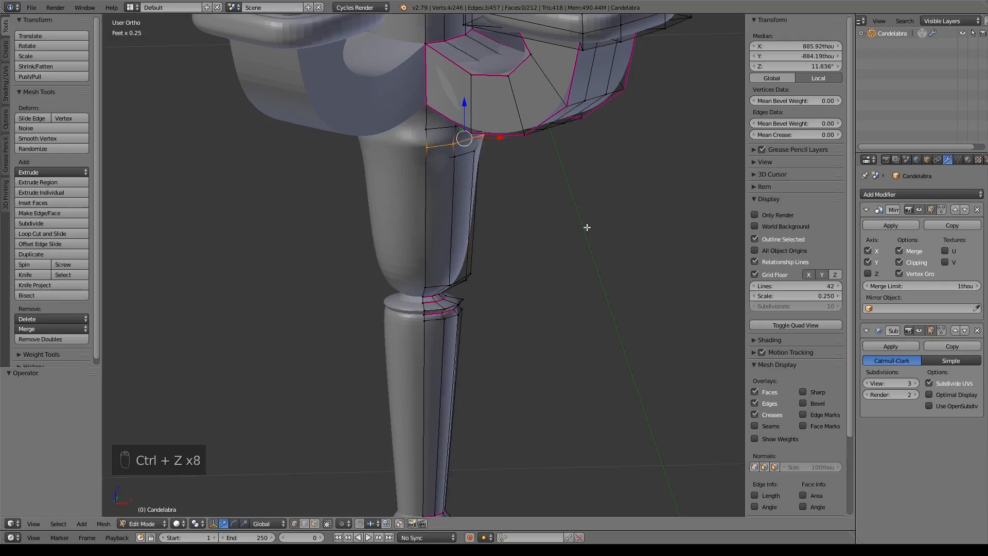
{"action": "scroll", "coordinate": [569, 232], "scroll_direction": "down", "scroll_amount": 6}
{"action": "key", "text": "ctrl+z"}
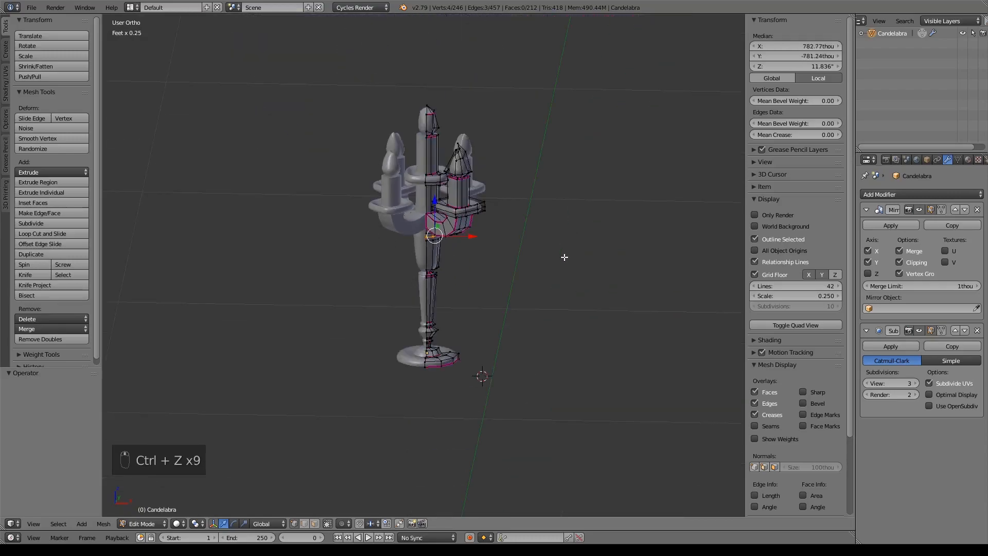
- Duplicate the candelabra in place, with the original hidden, and apply the Mirror modifier on the copy
{"action": "scroll", "coordinate": [565, 255], "scroll_direction": "up", "scroll_amount": 2}
{"action": "key", "text": "Tab"}
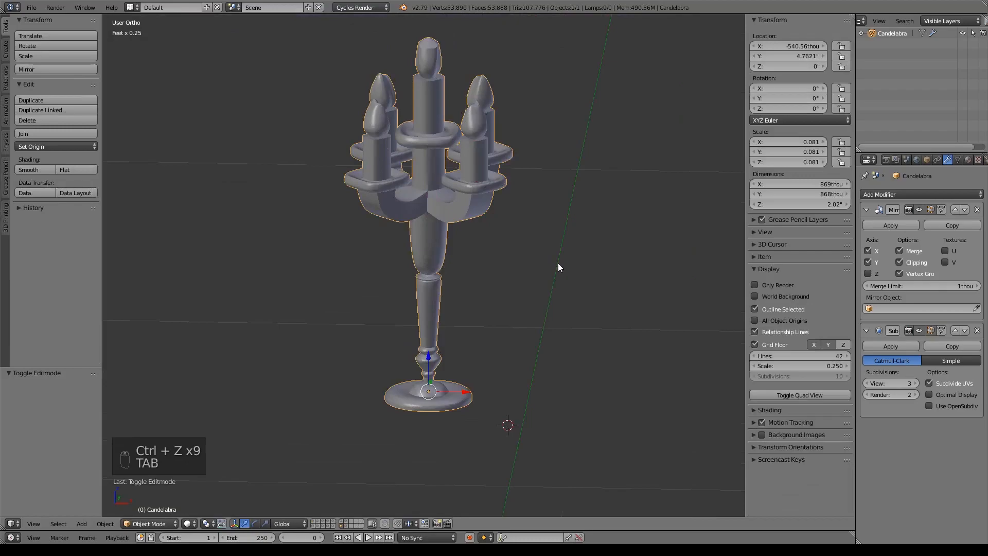
{"action": "key", "text": "shift+d"}
{"action": "right_click", "coordinate": [626, 274]}
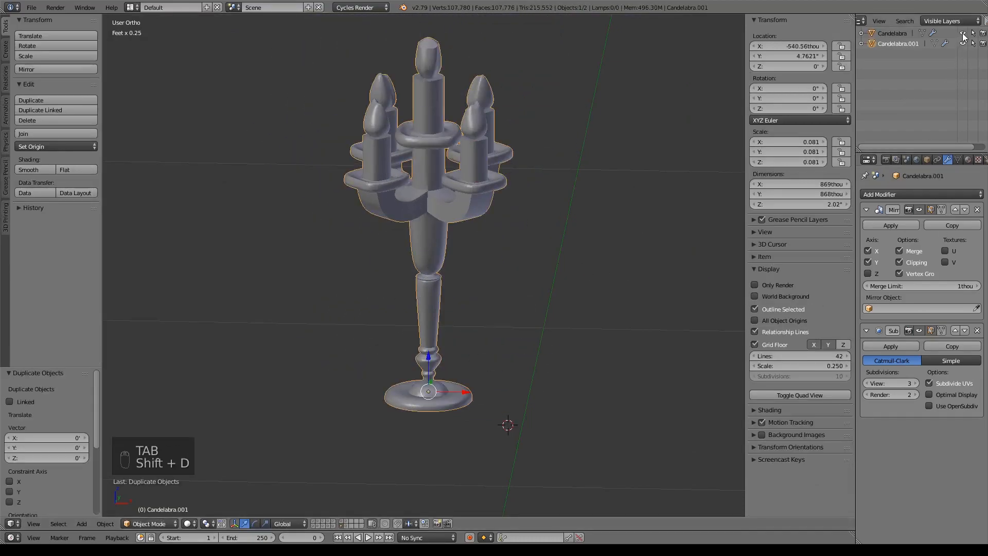
{"action": "left_click", "coordinate": [891, 225]}
- Scale the column's middle loop below the arms out by about 1.29 and lower it 21.4 thou along Z
{"action": "key", "text": "Tab"}
{"action": "scroll", "coordinate": [483, 260], "scroll_direction": "up", "scroll_amount": 5}
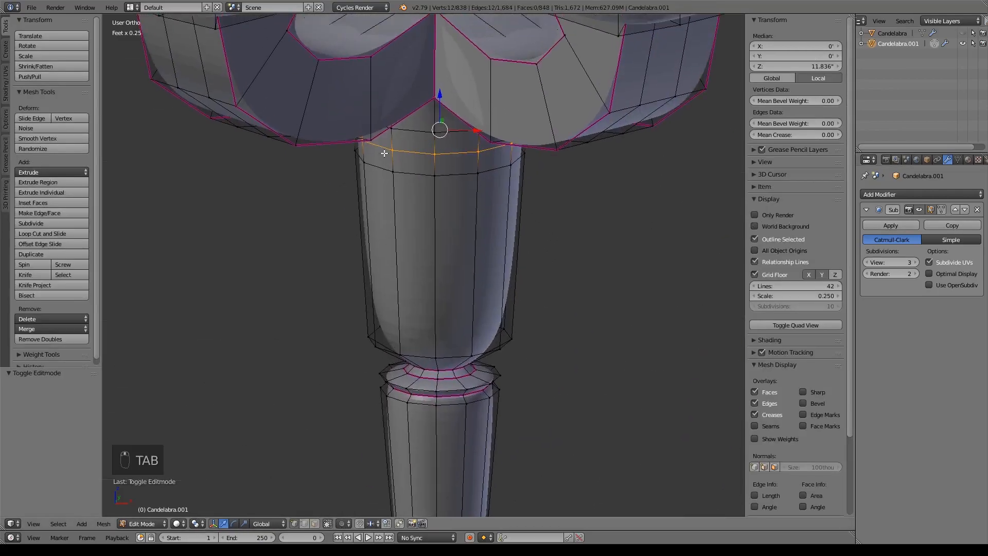
{"action": "key", "text": "s"}
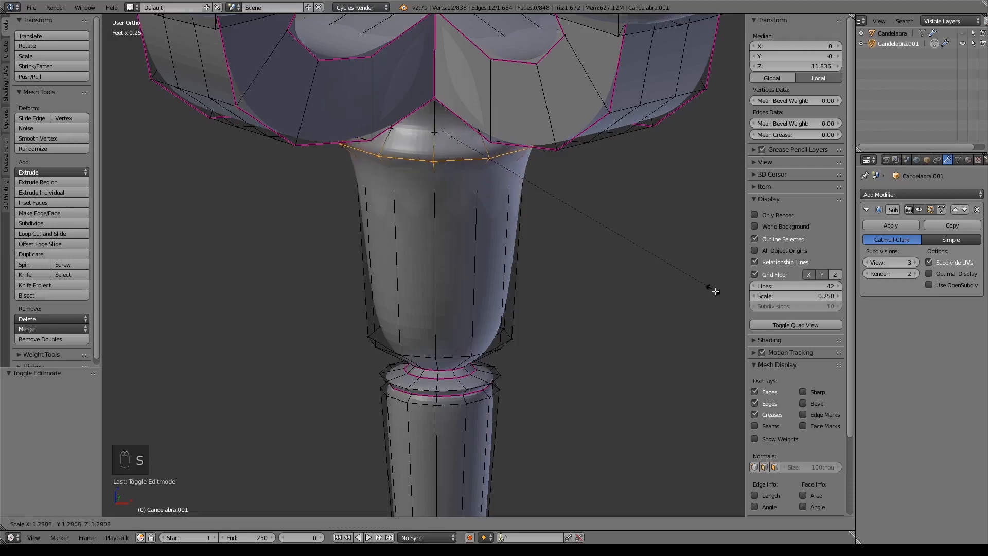
{"action": "left_click", "coordinate": [716, 291]}
{"action": "left_click_drag", "start_coordinate": [440, 93], "coordinate": [449, 107]}
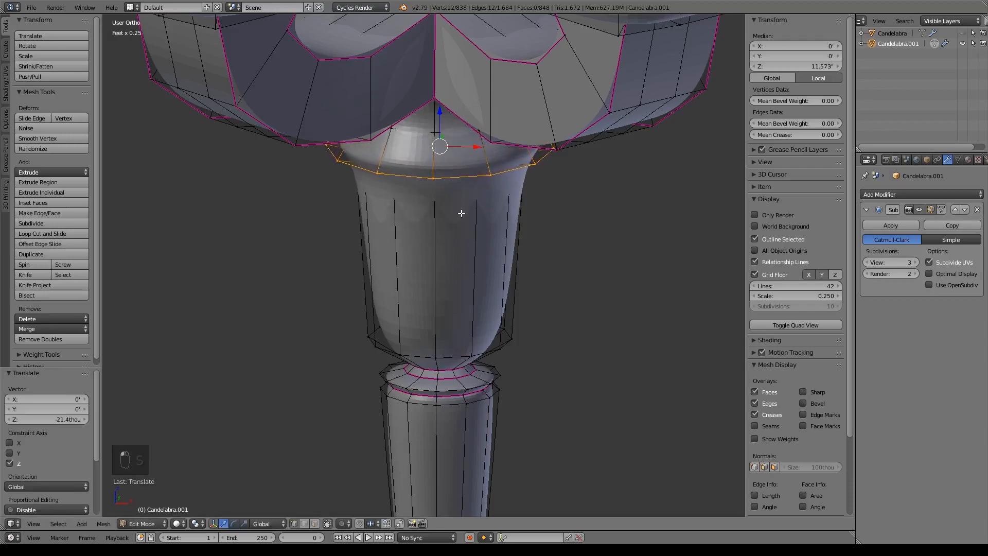
- Crease the full column loop directly beneath the flared ring to 1.00 and leave mesh editing
{"action": "middle_click_drag", "start_coordinate": [458, 247], "coordinate": [454, 207]}
{"action": "right_click", "coordinate": [447, 236], "text": "alt"}
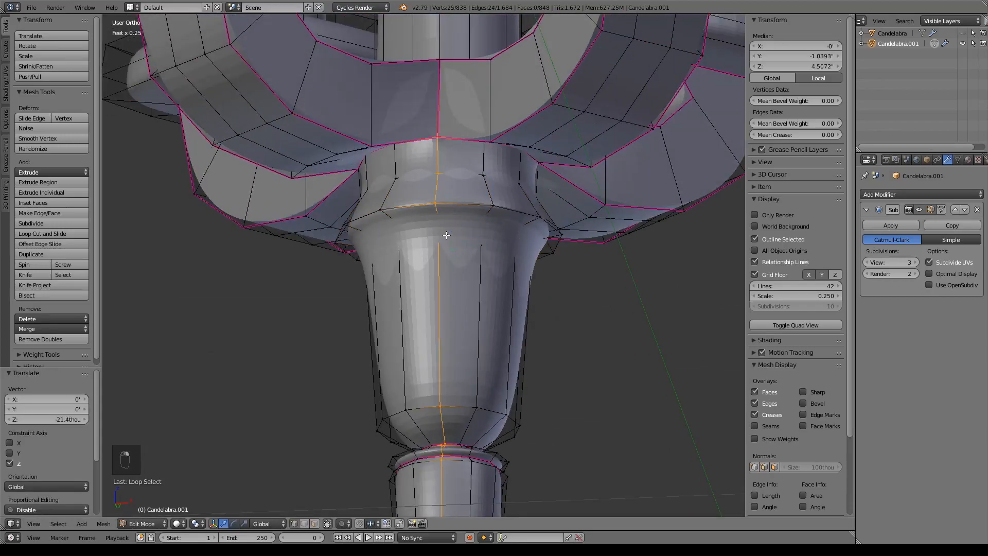
{"action": "right_click", "coordinate": [453, 233], "text": "ctrl+alt"}
{"action": "key", "text": "shift+e"}
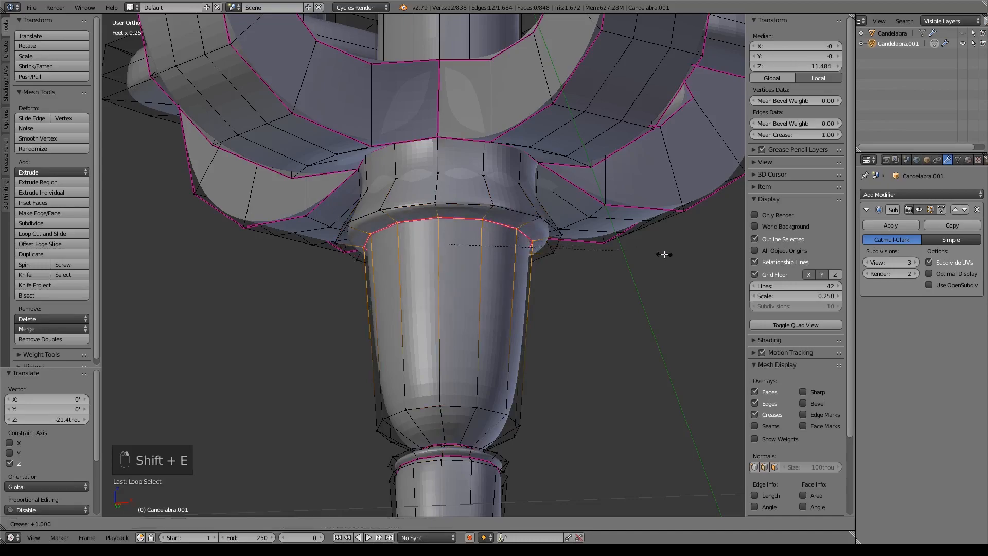
{"action": "left_click", "coordinate": [535, 291]}
{"action": "middle_click_drag", "start_coordinate": [536, 291], "coordinate": [596, 371]}
{"action": "scroll", "coordinate": [593, 307], "scroll_direction": "down", "scroll_amount": 6}
{"action": "key", "text": "Tab"}
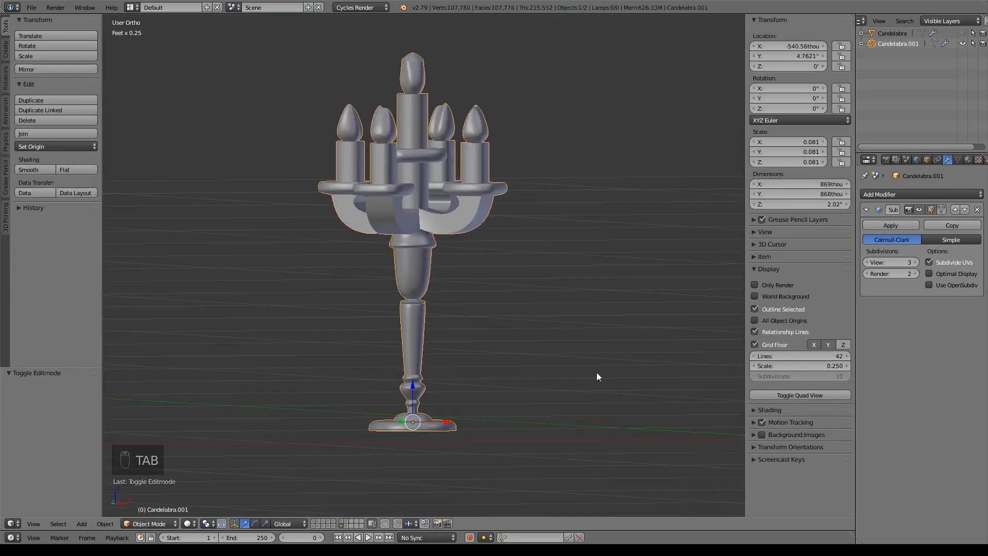
{"action": "middle_click_drag", "start_coordinate": [532, 313], "coordinate": [470, 325]}
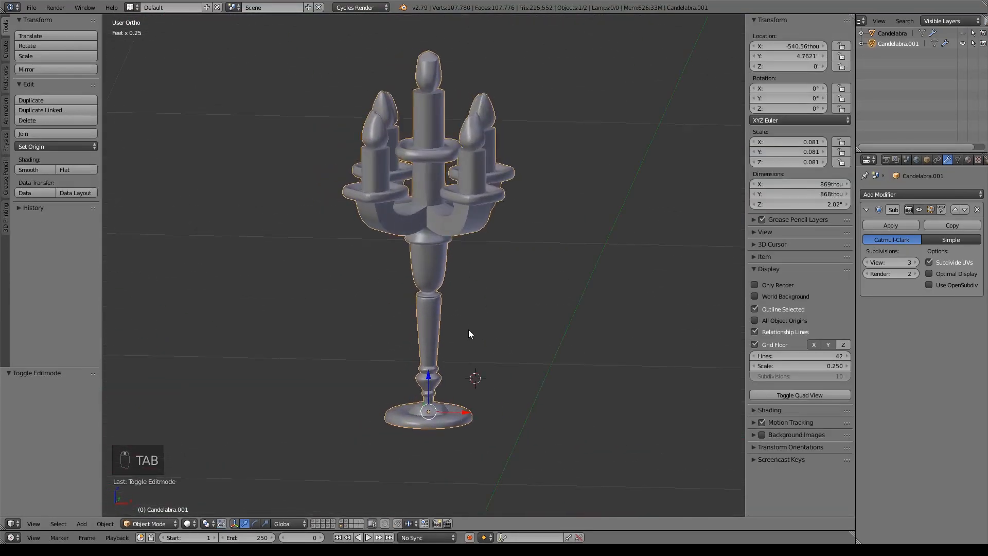
- Reposition the near-side vertices of the center flame's creased upper ring one by one to give it an irregular outline
{"action": "key", "text": "Tab"}
{"action": "scroll", "coordinate": [595, 133], "scroll_direction": "up", "scroll_amount": 6}
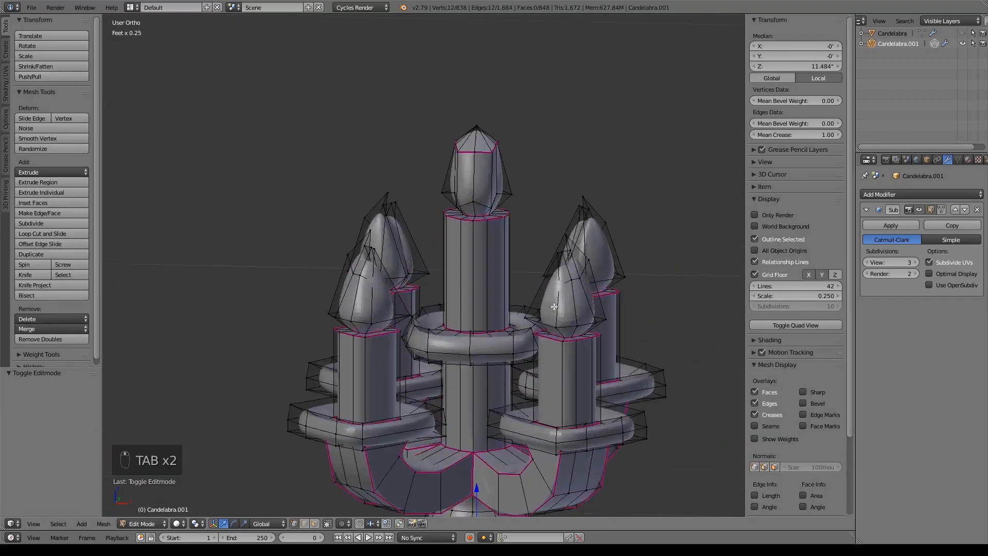
{"action": "middle_click_drag", "start_coordinate": [595, 133], "coordinate": [481, 330]}
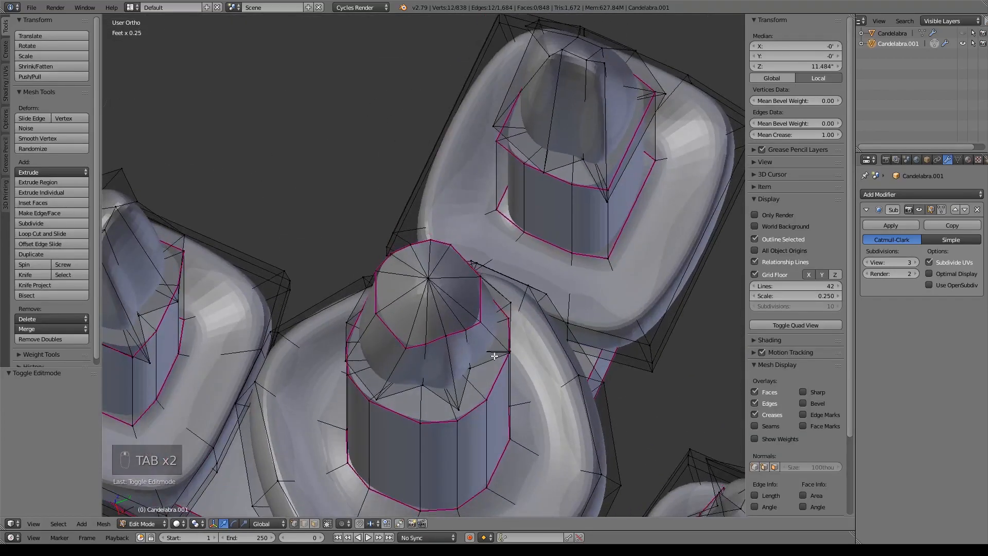
{"action": "right_click", "coordinate": [481, 330]}
{"action": "key", "text": "g"}
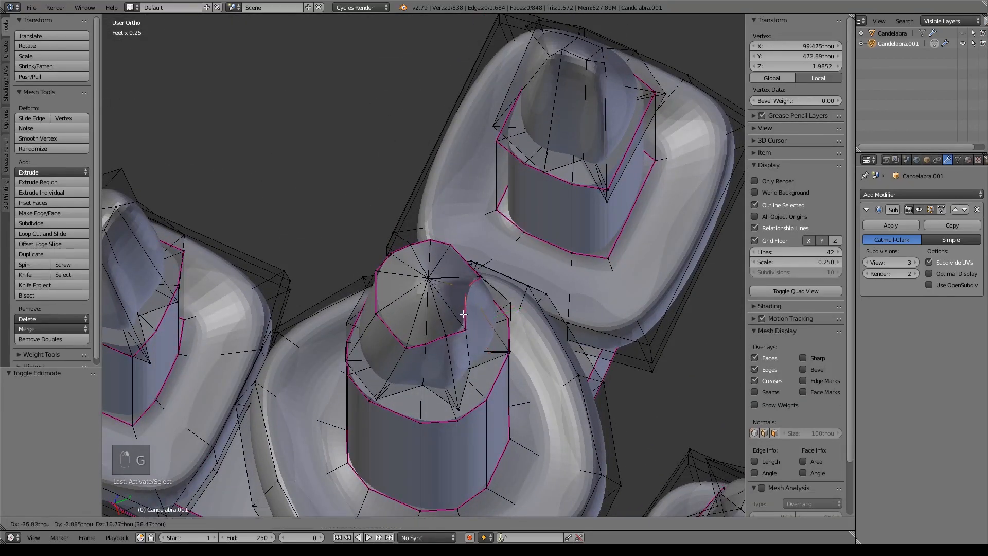
{"action": "left_click", "coordinate": [464, 338]}
{"action": "right_click", "coordinate": [465, 331]}
{"action": "key", "text": "g"}
{"action": "left_click", "coordinate": [472, 328]}
{"action": "right_click", "coordinate": [445, 339]}
{"action": "key", "text": "g"}
{"action": "left_click", "coordinate": [459, 353]}
{"action": "right_click", "coordinate": [428, 347]}
{"action": "key", "text": "g"}
{"action": "left_click", "coordinate": [426, 356]}
{"action": "right_click", "coordinate": [409, 348]}
{"action": "key", "text": "g"}
{"action": "left_click", "coordinate": [406, 335]}
- Pull the remaining vertices around the far side of the center flame's creased ring inward one by one
{"action": "right_click", "coordinate": [381, 309]}
{"action": "key", "text": "g"}
{"action": "left_click", "coordinate": [391, 278]}
{"action": "right_click", "coordinate": [376, 269]}
{"action": "key", "text": "g"}
{"action": "left_click", "coordinate": [391, 257]}
{"action": "right_click", "coordinate": [391, 256]}
{"action": "key", "text": "g"}
{"action": "key", "text": "g"}
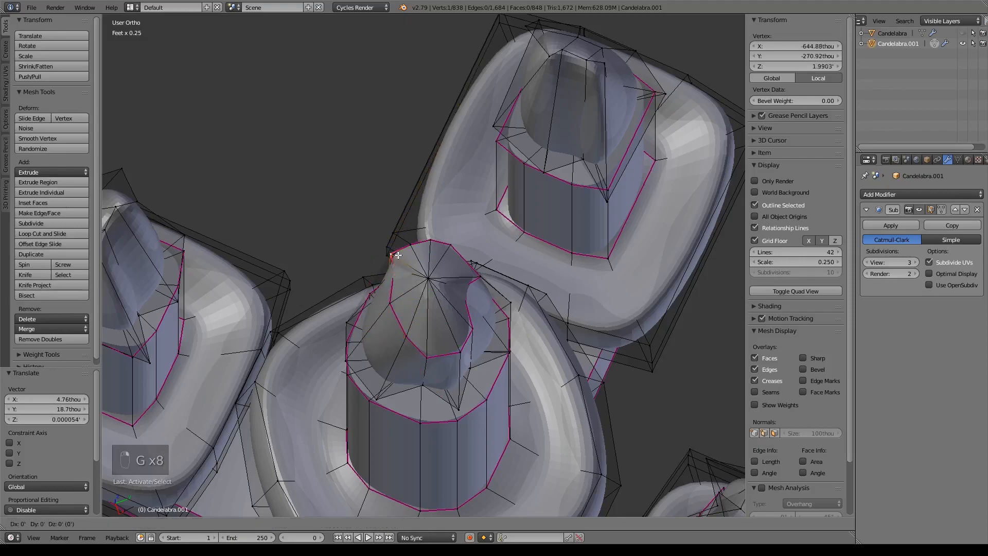
{"action": "right_click", "coordinate": [407, 260]}
{"action": "key", "text": "g"}
{"action": "left_click", "coordinate": [413, 251]}
{"action": "right_click", "coordinate": [412, 246]}
{"action": "key", "text": "g"}
{"action": "left_click", "coordinate": [429, 259]}
{"action": "right_click", "coordinate": [433, 243]}
{"action": "key", "text": "g"}
{"action": "left_click", "coordinate": [443, 261]}
{"action": "right_click", "coordinate": [454, 256]}
{"action": "key", "text": "g"}
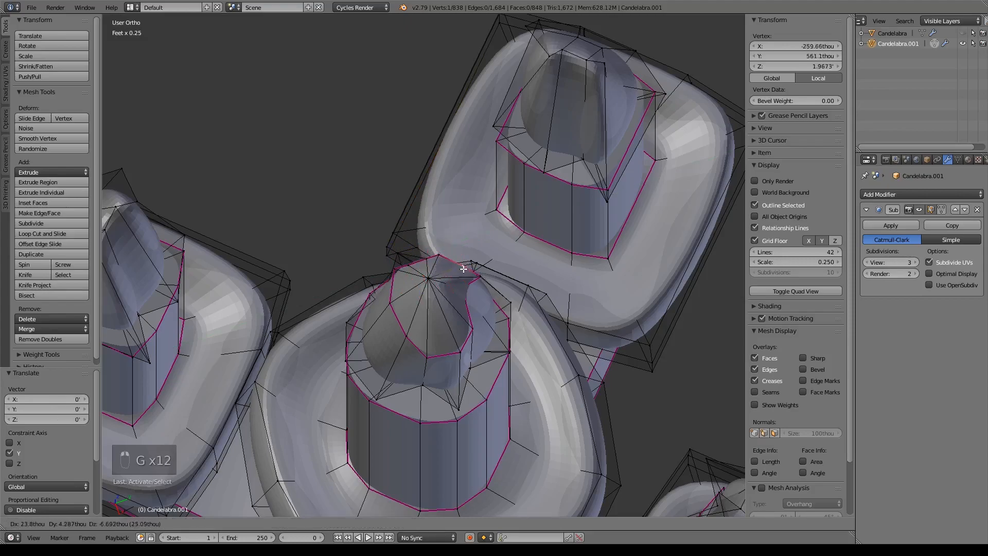
{"action": "left_click", "coordinate": [466, 271]}
- Shift two more vertices of the center flame's ring along X, the second one by 18.4 thou
{"action": "middle_click_drag", "start_coordinate": [466, 270], "coordinate": [425, 211]}
{"action": "right_click", "coordinate": [475, 282]}
{"action": "key", "text": "g"}
{"action": "key", "text": "x"}
{"action": "left_click", "coordinate": [464, 279]}
{"action": "right_click", "coordinate": [359, 179]}
{"action": "key", "text": "g"}
{"action": "key", "text": "x"}
{"action": "left_click", "coordinate": [309, 182]}
- Move the center flame's tip by -34.4 thou in X, 21.6 in Y and 43.6 in Z, and leave mesh editing
{"action": "middle_click_drag", "start_coordinate": [347, 286], "coordinate": [611, 279]}
{"action": "right_click", "coordinate": [484, 113]}
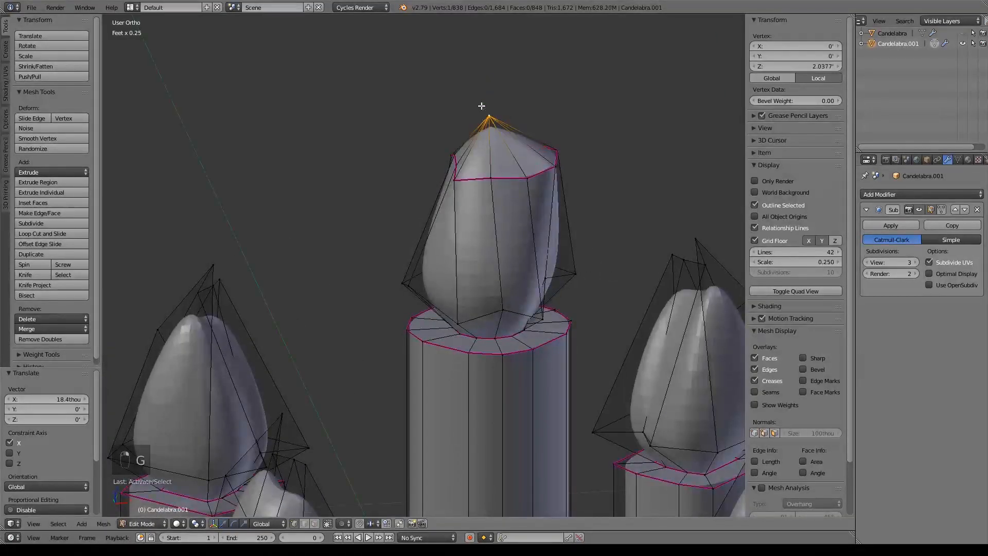
{"action": "key", "text": "g"}
{"action": "left_click", "coordinate": [441, 71]}
{"action": "middle_click_drag", "start_coordinate": [441, 71], "coordinate": [614, 269]}
{"action": "scroll", "coordinate": [614, 268], "scroll_direction": "down", "scroll_amount": 10}
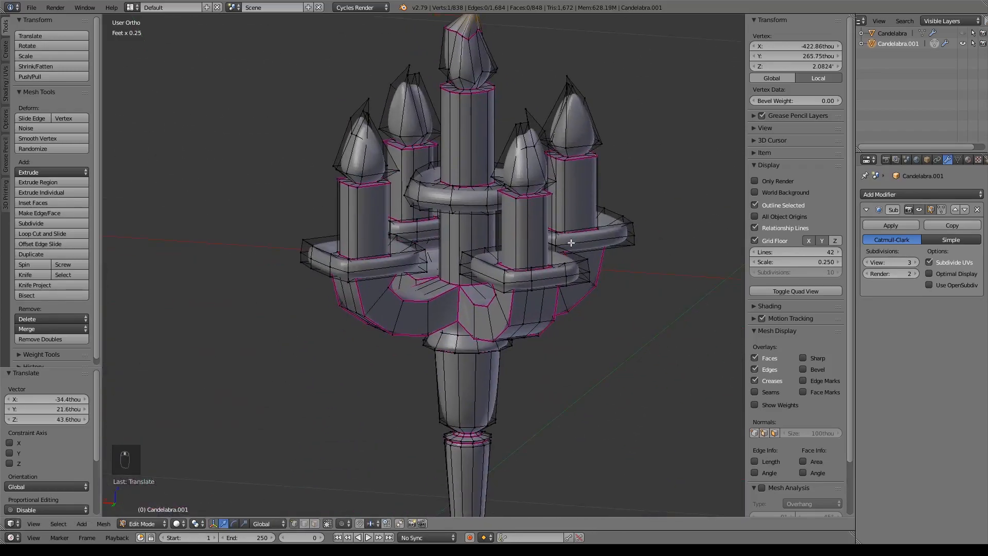
{"action": "key", "text": "Tab"}
- Move the candelabra to layer 1 and display that layer to compare it with the dungeon's walls and braziers
{"action": "key", "text": "m"}
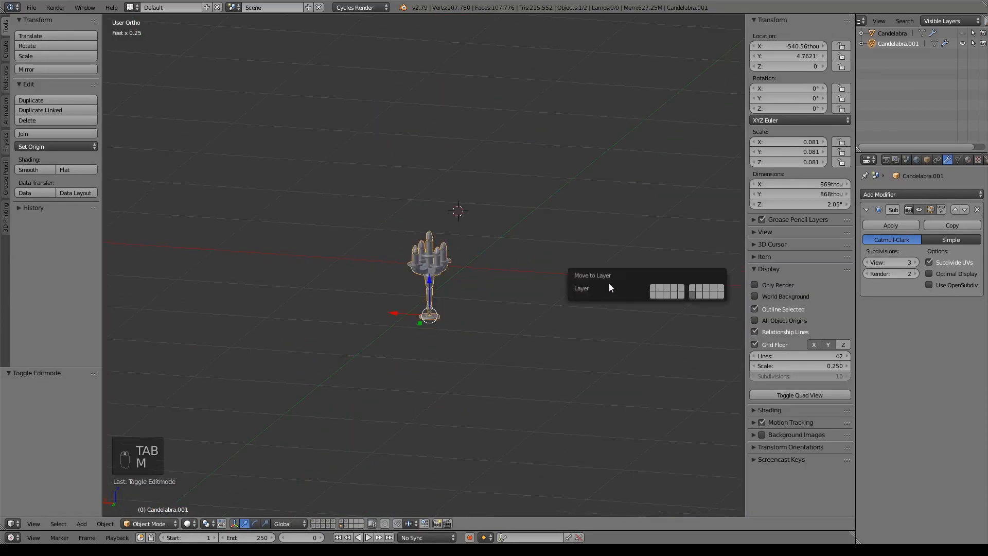
{"action": "left_click", "coordinate": [661, 291]}
{"action": "left_click", "coordinate": [314, 521]}
{"action": "scroll", "coordinate": [515, 232], "scroll_direction": "down", "scroll_amount": 5}
{"action": "middle_click_drag", "start_coordinate": [526, 256], "coordinate": [322, 295]}
{"action": "scroll", "coordinate": [430, 330], "scroll_direction": "up", "scroll_amount": 4}
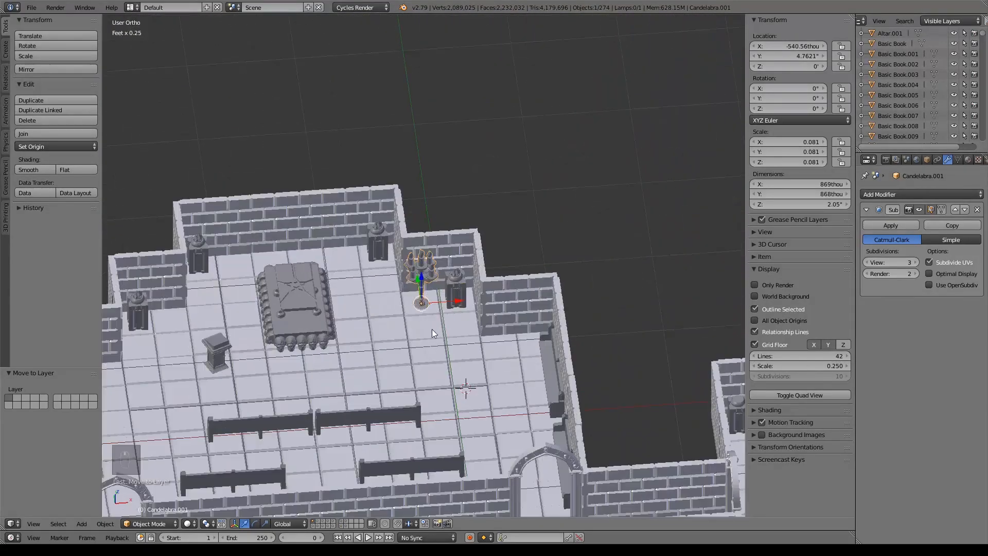
{"action": "scroll", "coordinate": [430, 330], "scroll_direction": "up", "scroll_amount": 6}
{"action": "middle_click_drag", "start_coordinate": [517, 364], "coordinate": [572, 385]}
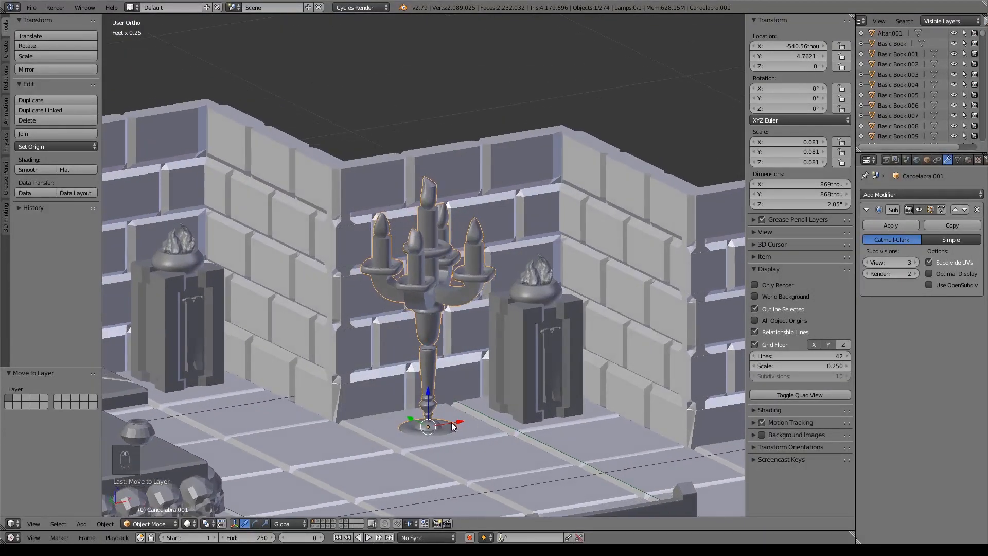
- Raise the candelabra 33.1 thou along Z onto the dungeon floor, and try scaling the whole object
{"action": "left_click_drag", "start_coordinate": [428, 395], "coordinate": [425, 391]}
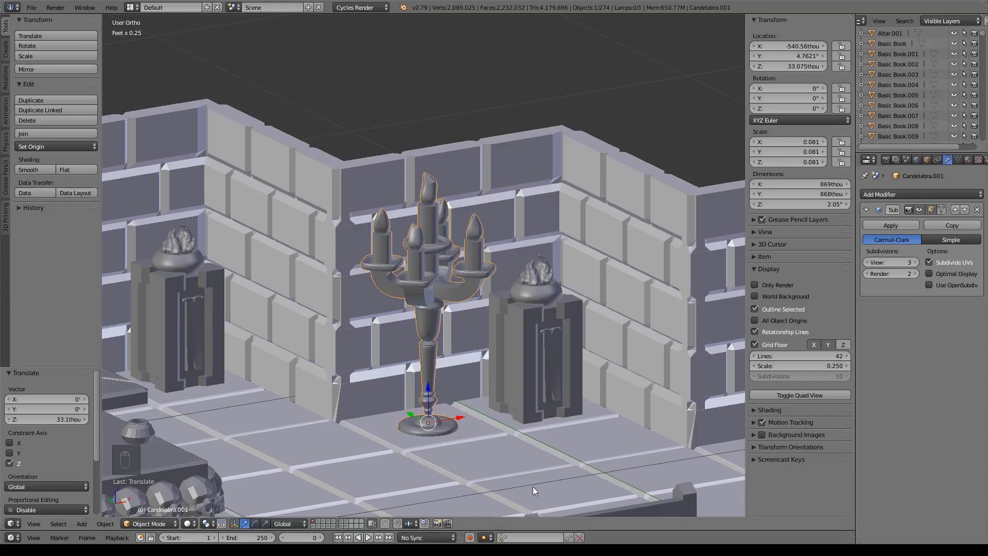
{"action": "key", "text": "s"}
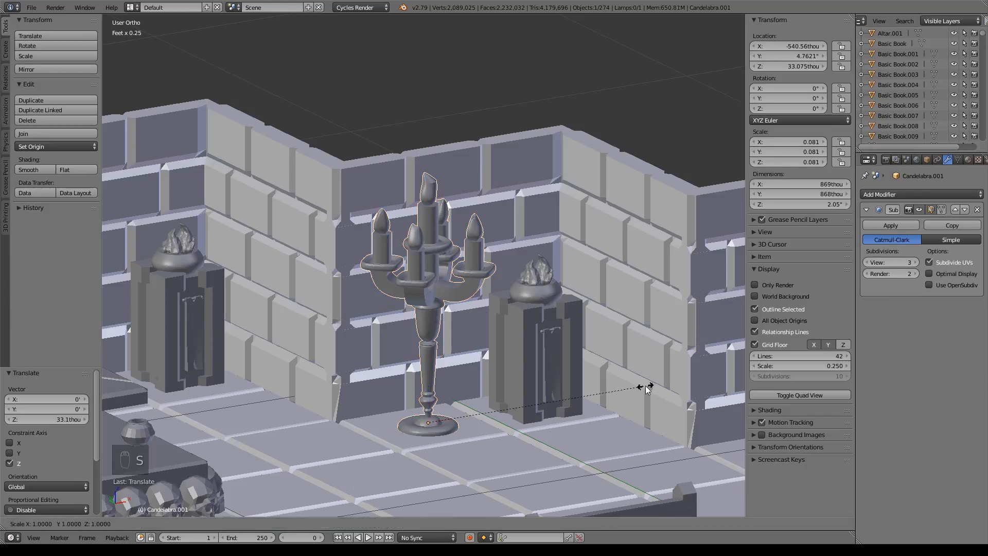
{"action": "left_click", "coordinate": [579, 404]}
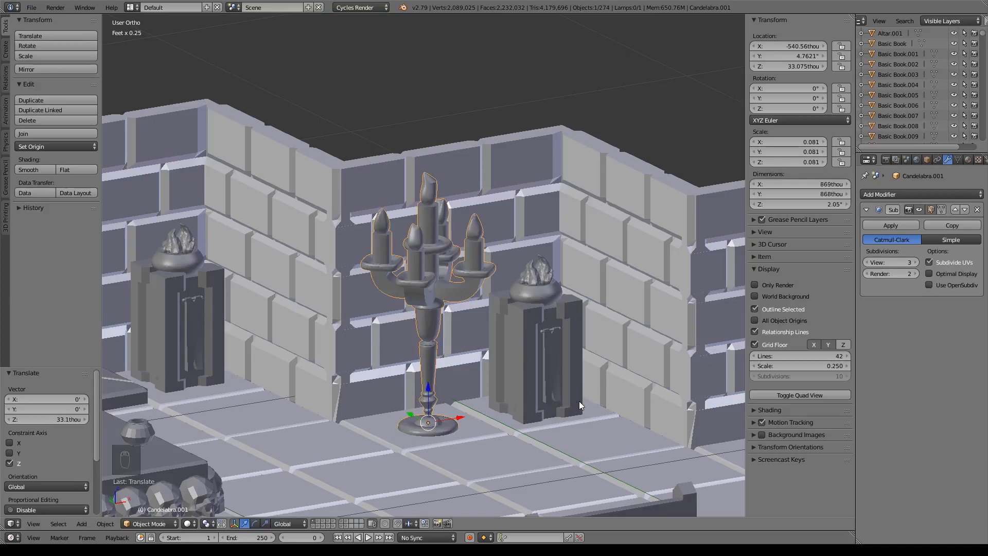
{"action": "key", "text": "Tab"}
{"action": "key", "text": "KP_Decimal"}
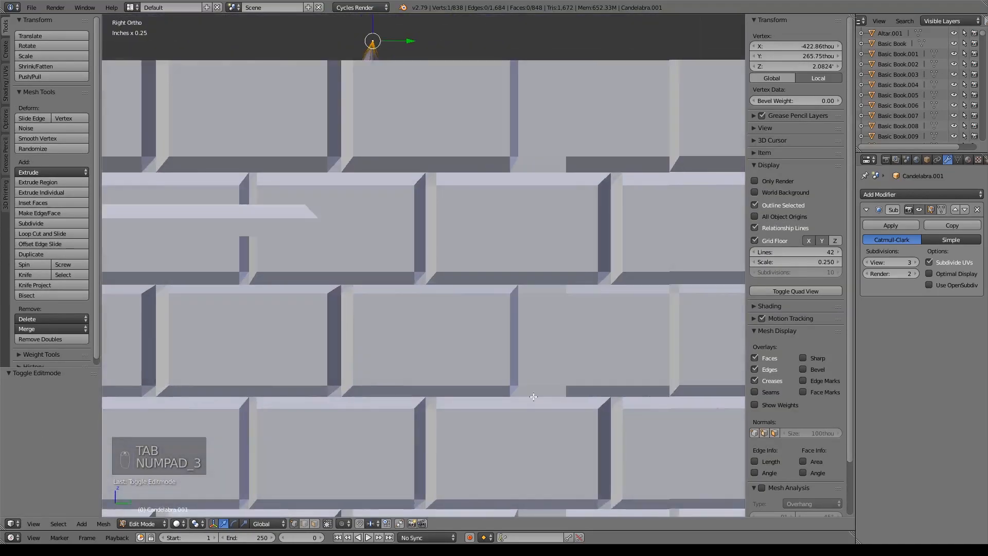
{"action": "middle_click_drag", "start_coordinate": [508, 390], "coordinate": [519, 392]}
{"action": "scroll", "coordinate": [518, 412], "scroll_direction": "down", "scroll_amount": 11}
{"action": "key", "text": "m"}
{"action": "key", "text": "m"}
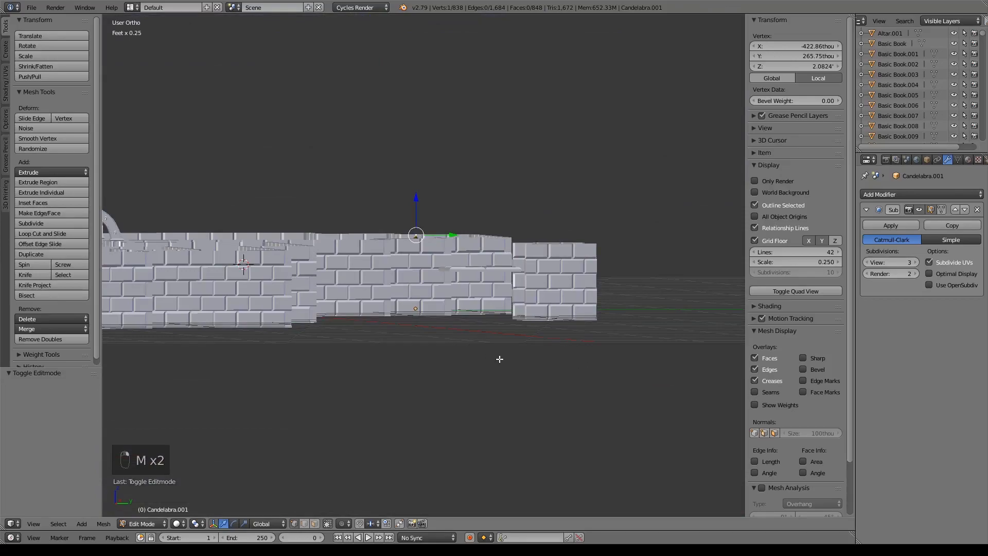
{"action": "key", "text": "Tab"}
- Move the candelabra back to layer 16 and display only that layer in front view
{"action": "key", "text": "m"}
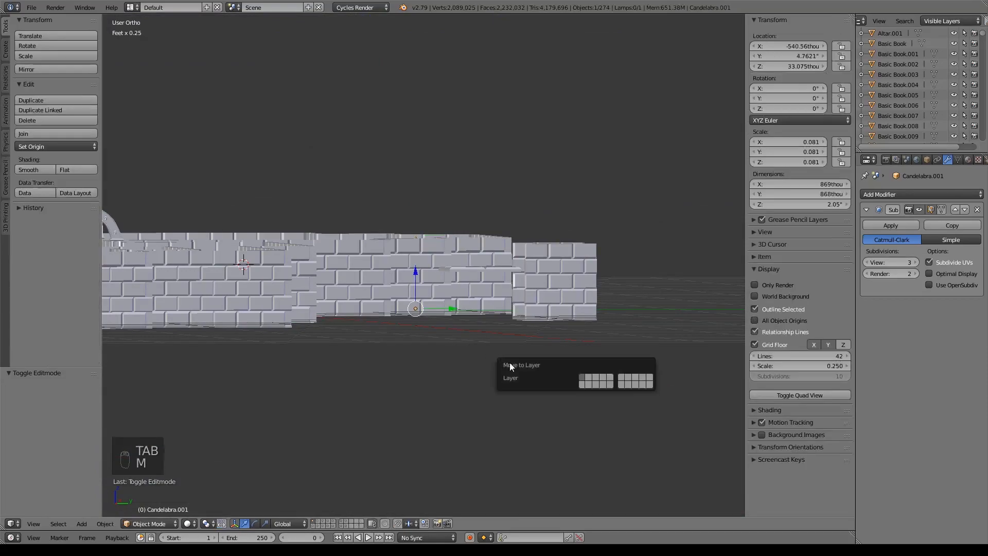
{"action": "left_click", "coordinate": [617, 383]}
{"action": "left_click", "coordinate": [342, 525]}
{"action": "key", "text": "KP_1"}
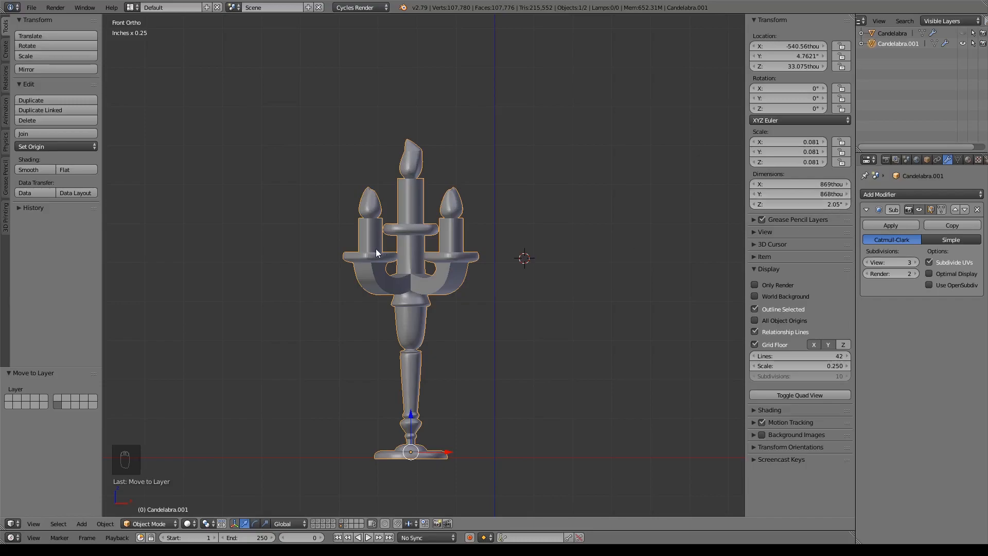
- Scale the candelabra's arms, candles and center section together to about half size and lower them 202 thou along Z
{"action": "key", "text": "Tab"}
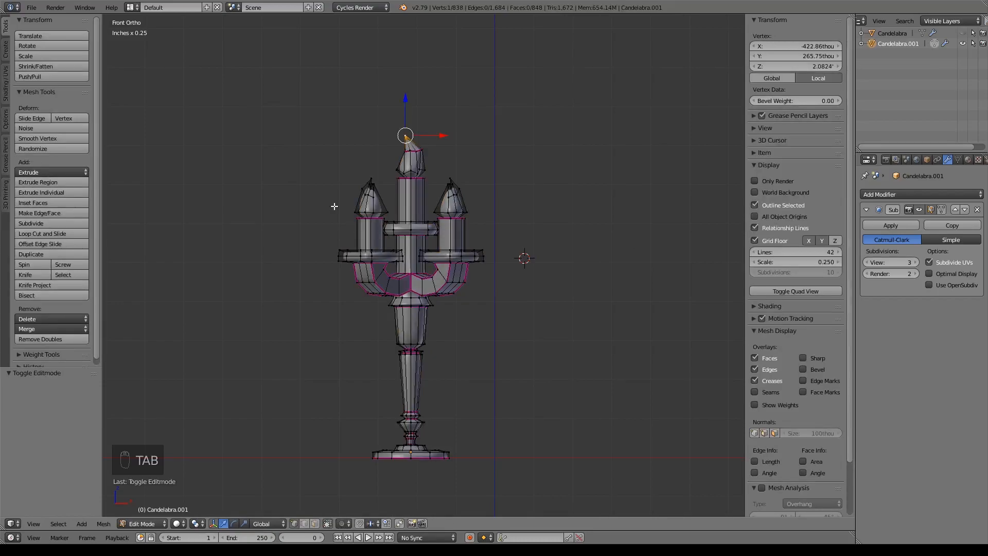
{"action": "key", "text": "z"}
{"action": "key", "text": "b"}
{"action": "left_click_drag", "start_coordinate": [303, 78], "coordinate": [534, 302]}
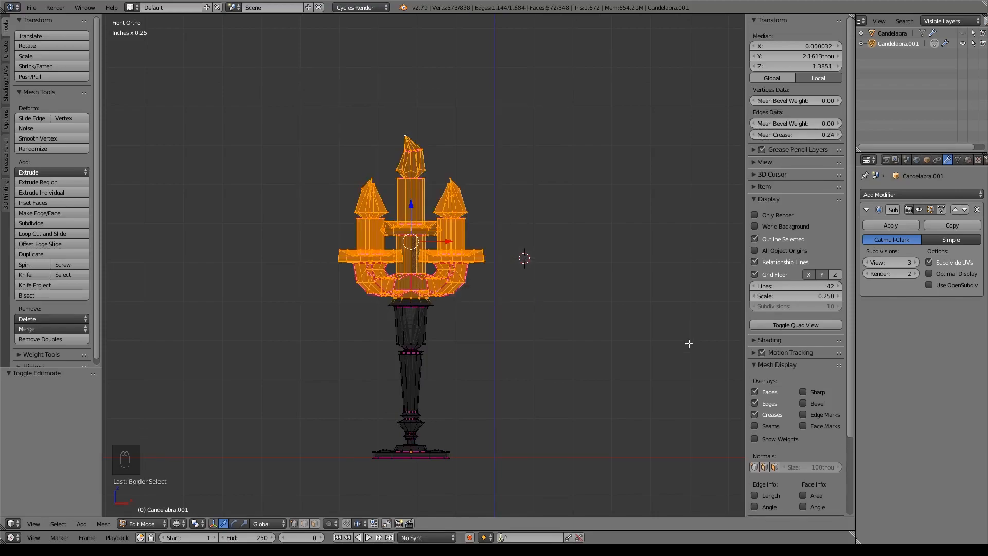
{"action": "key", "text": "s"}
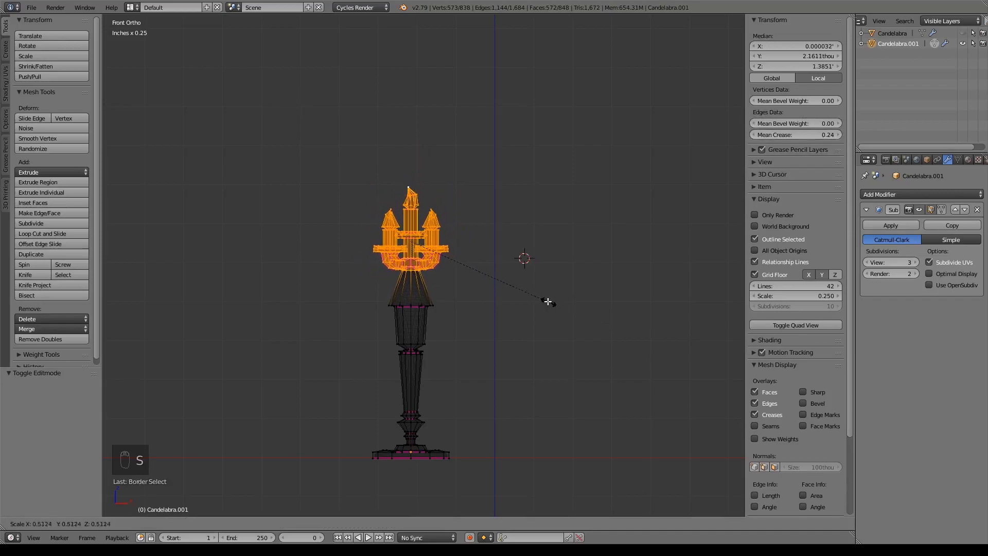
{"action": "left_click", "coordinate": [543, 298]}
{"action": "right_click_drag", "start_coordinate": [412, 205], "coordinate": [417, 235]}
{"action": "scroll", "coordinate": [505, 357], "scroll_direction": "up", "scroll_amount": 8}
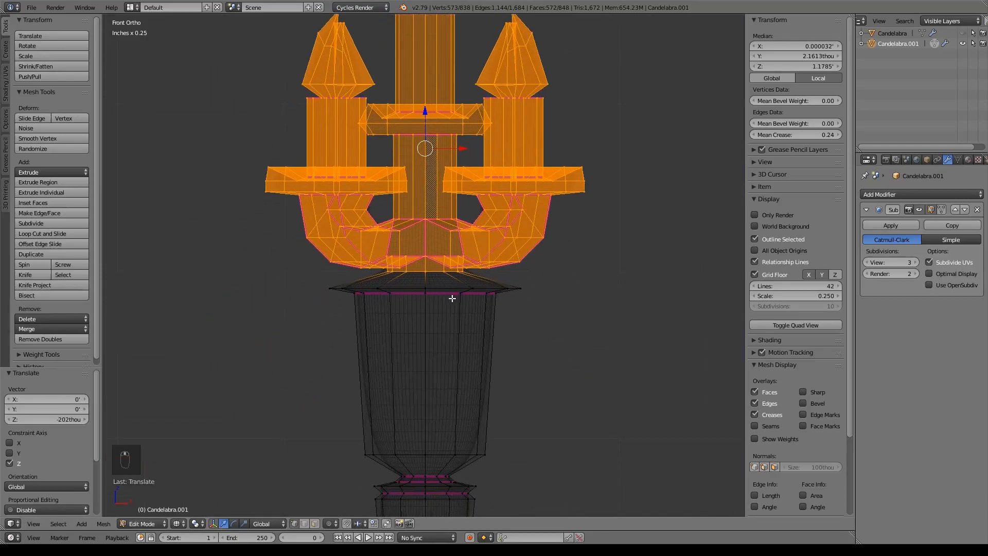
- Scale the two flared-ring loops at the column's upper end by 0.328 in X and Y only
{"action": "right_click", "coordinate": [451, 291], "text": "alt"}
{"action": "key", "text": "s"}
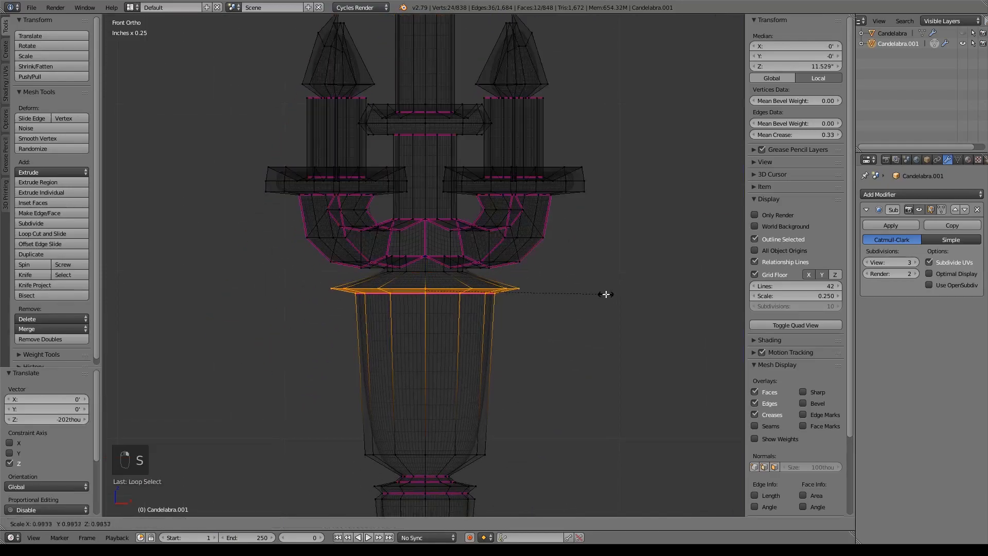
{"action": "key", "text": "shift+z"}
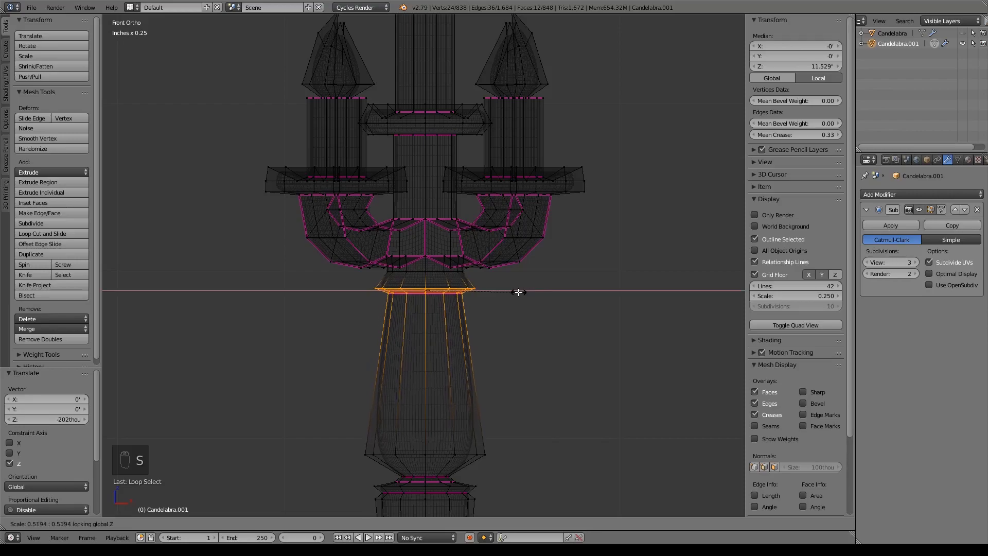
{"action": "left_click", "coordinate": [487, 293]}
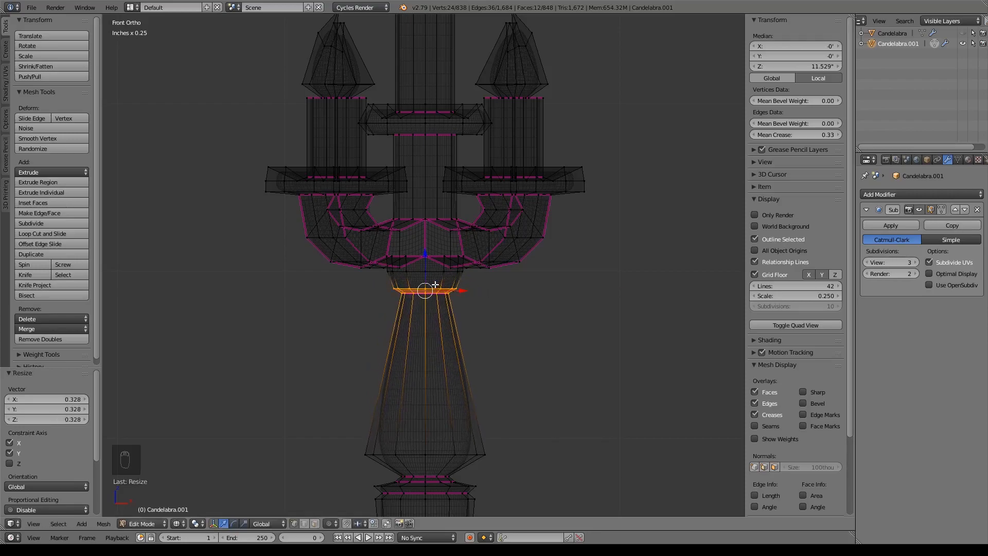
- Scale the collar's upper loop below the arms out by 1.398 and lower the creased loop beneath it 6.92 thou
{"action": "right_click", "coordinate": [434, 285], "text": "alt"}
{"action": "key", "text": "s"}
{"action": "left_click", "coordinate": [485, 309]}
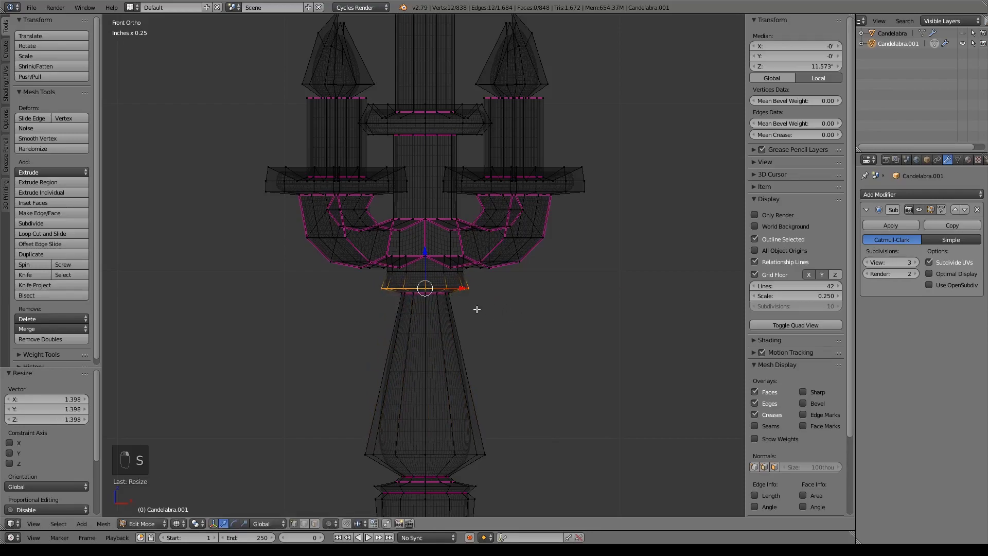
{"action": "right_click", "coordinate": [433, 295], "text": "alt"}
{"action": "left_click_drag", "start_coordinate": [423, 261], "coordinate": [423, 265]}
- Widen the collar's upper loop again, lower it 4.61 thou along Z, and leave mesh editing
{"action": "right_click", "coordinate": [435, 286], "text": "alt"}
{"action": "key", "text": "s"}
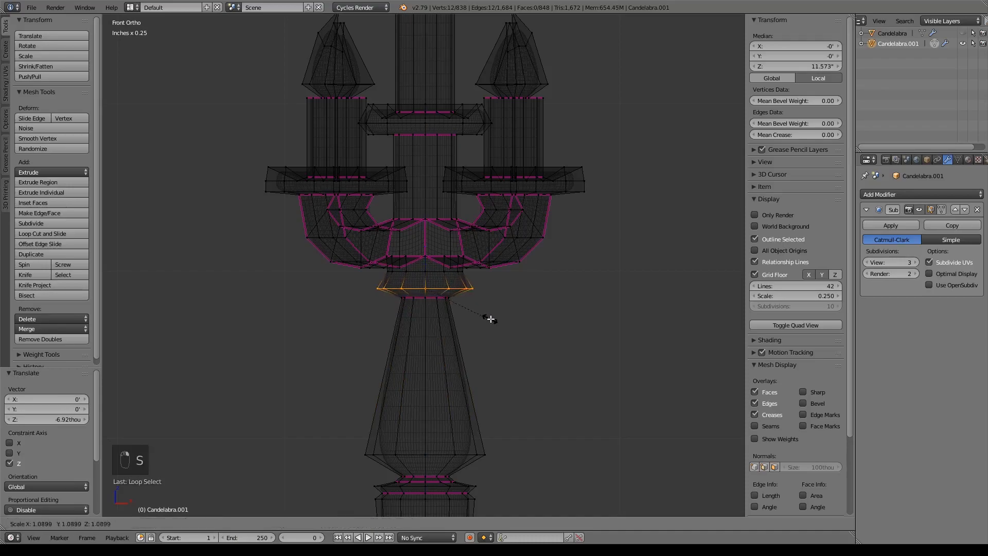
{"action": "left_click", "coordinate": [486, 316]}
{"action": "left_click_drag", "start_coordinate": [431, 250], "coordinate": [430, 253]}
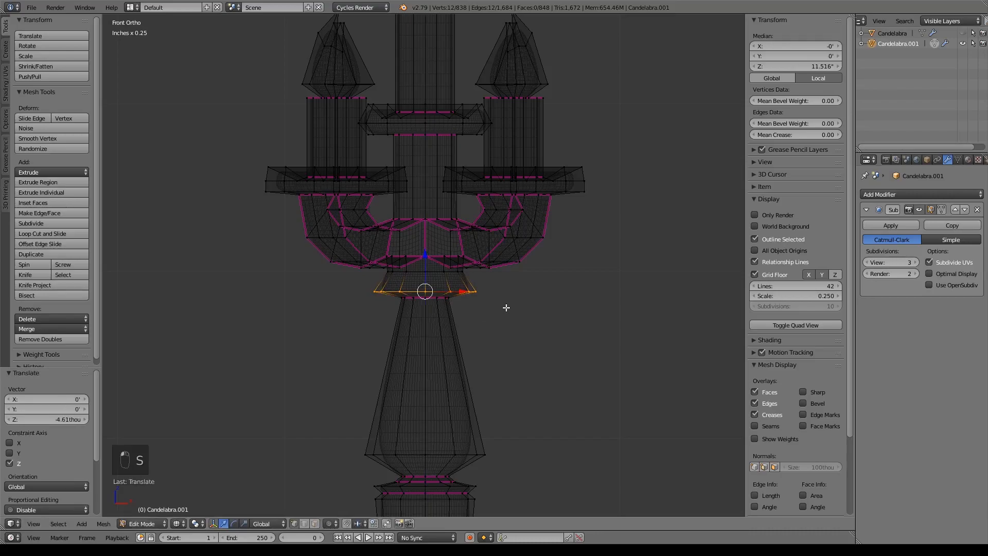
{"action": "key", "text": "Tab"}
- Move the reshaped candelabra to layer 1, display the dungeon, and lower the candelabra 5.79 thou along Z onto the floor
{"action": "scroll", "coordinate": [513, 307], "scroll_direction": "down", "scroll_amount": 5}
{"action": "key", "text": "z"}
{"action": "mouse_move", "coordinate": [513, 311]}
{"action": "middle_mouse_down"}
{"action": "mouse_move", "coordinate": [610, 330]}
{"action": "mouse_move", "coordinate": [551, 243]}
{"action": "middle_mouse_up"}
{"action": "scroll", "coordinate": [553, 242], "scroll_direction": "down", "scroll_amount": 1}
{"action": "key", "text": "m"}
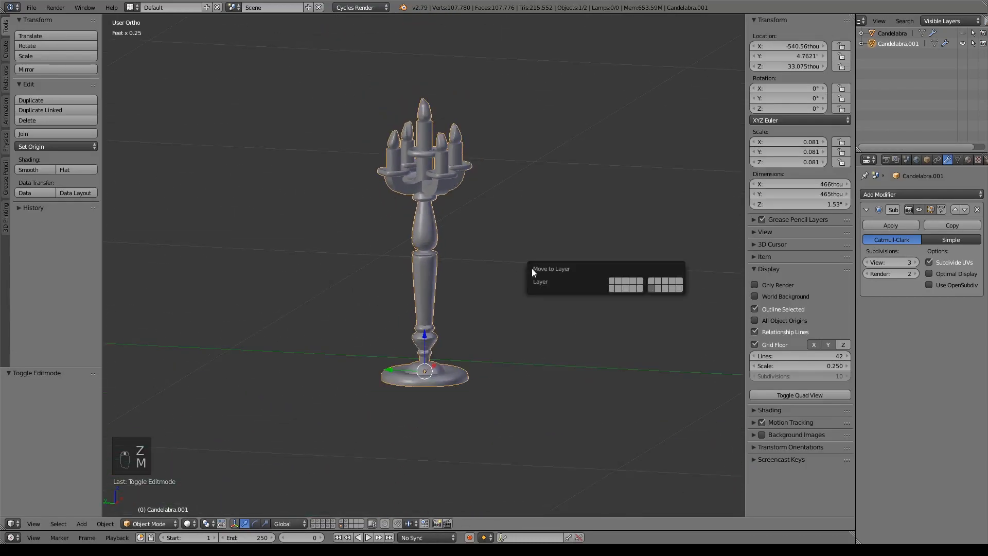
{"action": "left_click", "coordinate": [615, 280]}
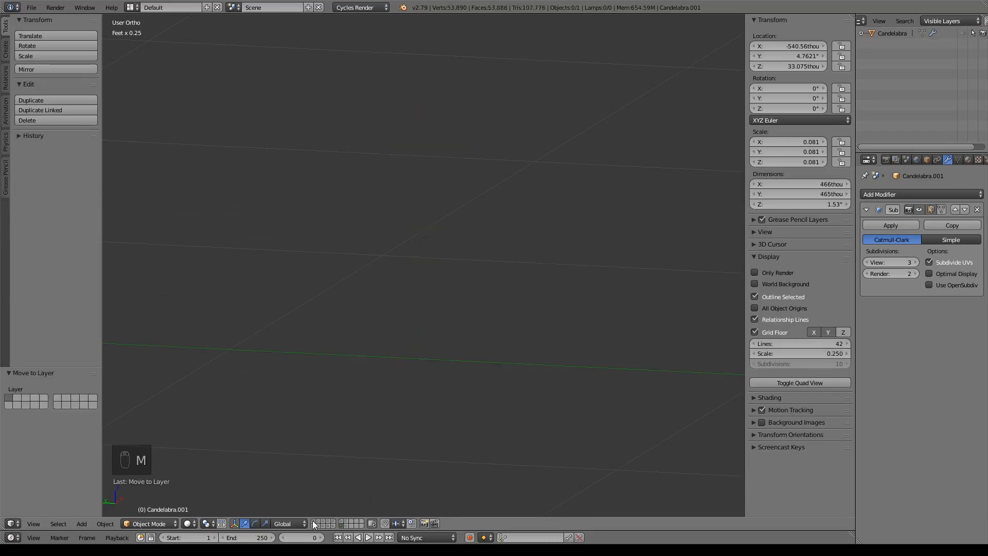
{"action": "left_click", "coordinate": [314, 520]}
{"action": "middle_click_drag", "start_coordinate": [613, 288], "coordinate": [570, 326]}
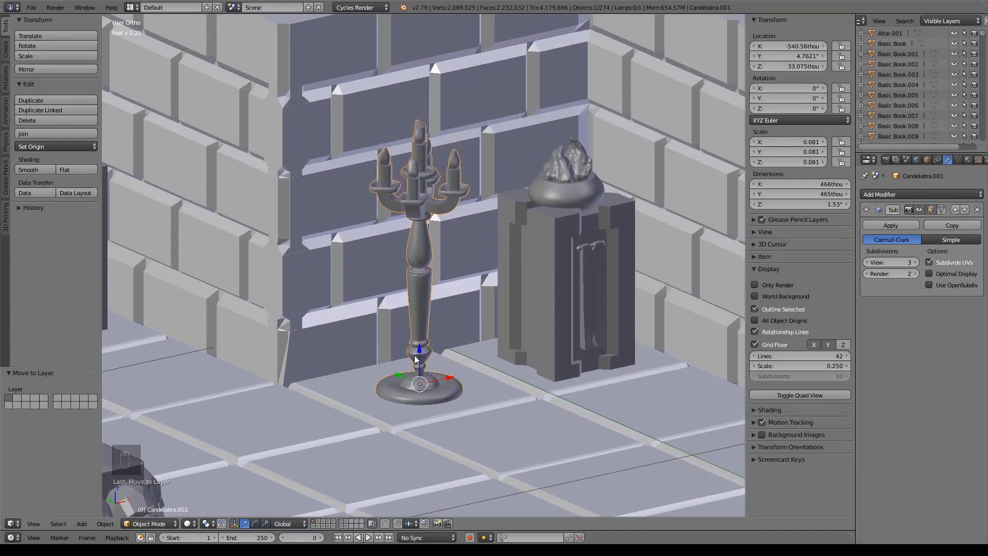
{"action": "mouse_move", "coordinate": [421, 352]}
{"action": "left_mouse_down"}
{"action": "mouse_move", "coordinate": [438, 357]}
{"action": "mouse_move", "coordinate": [430, 353]}
{"action": "left_mouse_up"}
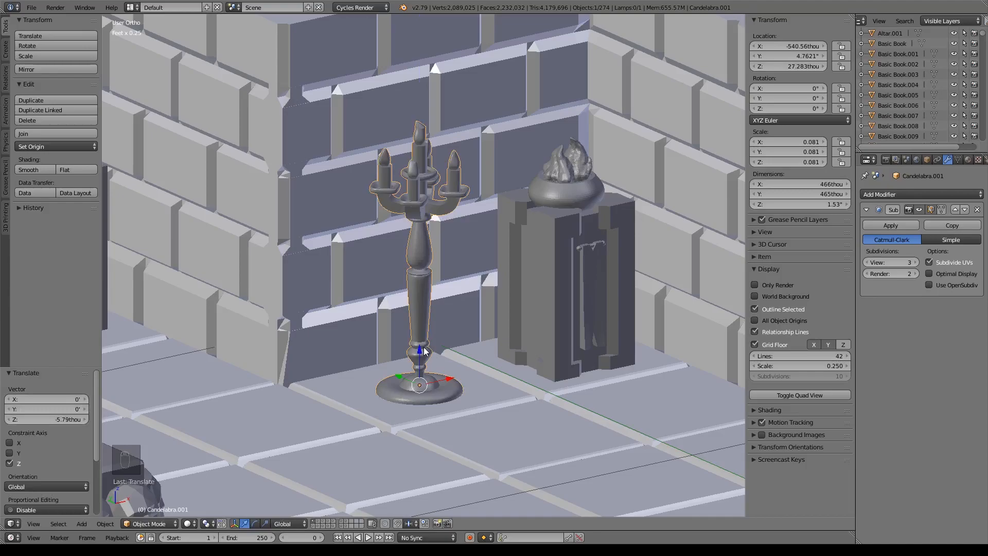